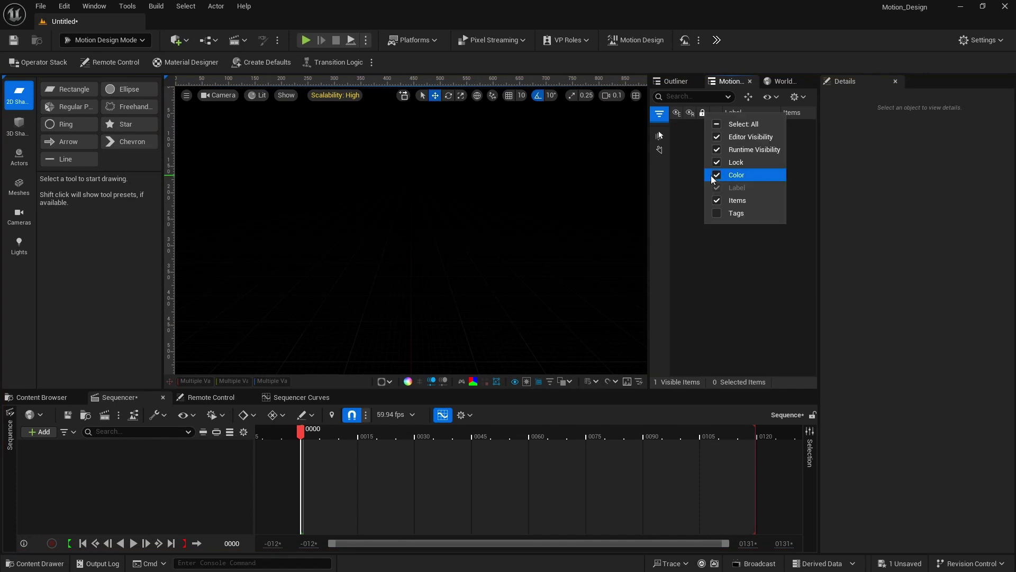
# Hide the Lock and Color columns in the Motion Design Outliner.
pyautogui.click(713, 176)
pyautogui.click(687, 240)
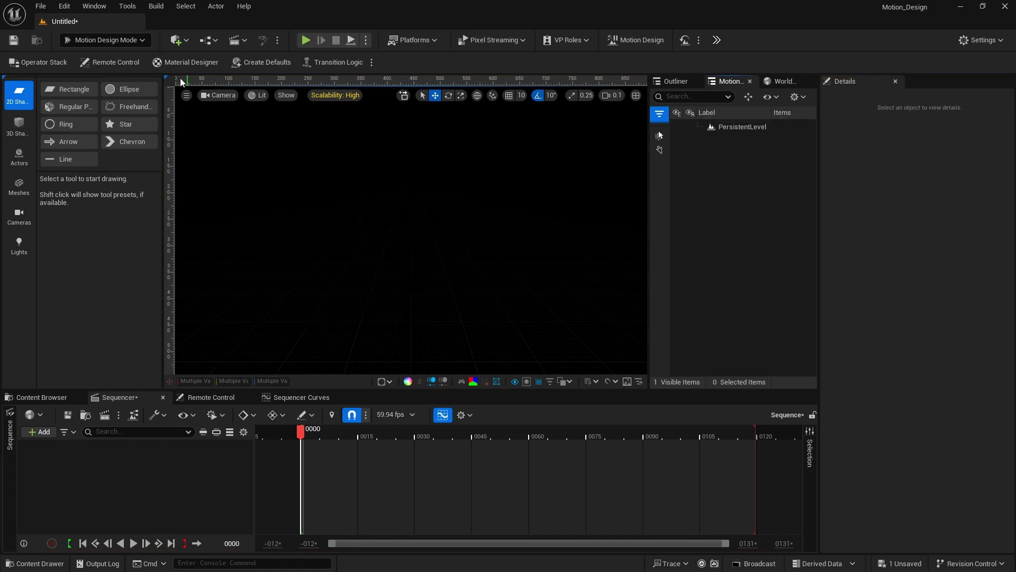
# Create the default scene and draw a large 2D rectangle across the middle of the viewport.
pyautogui.click(244, 66)
pyautogui.click(74, 89)
pyautogui.moveTo(250, 145); pyautogui.dragTo(532, 300)
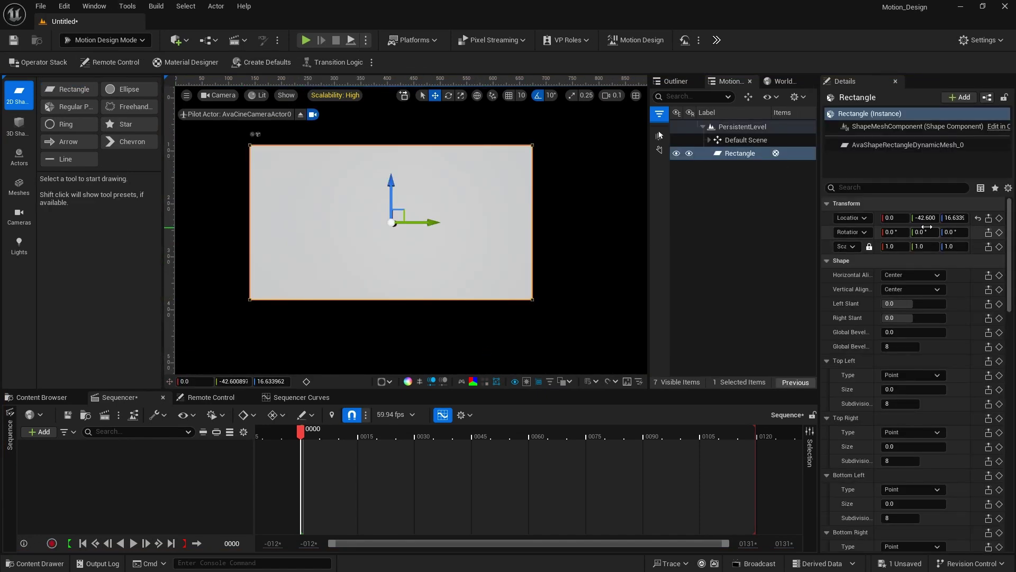
# Reset the rectangle's location to zero and switch the camera viewport to a virtual size about 1920 pixels wide.
pyautogui.click(978, 218)
pyautogui.click(222, 97)
pyautogui.moveTo(251, 146)
pyautogui.click(363, 174)
# Change the rectangle's size type to Pixel and set its pixel size to 1920 by 1080.
pyautogui.scroll(-12, 930, 389)
pyautogui.click(898, 400)
pyautogui.click(896, 413)
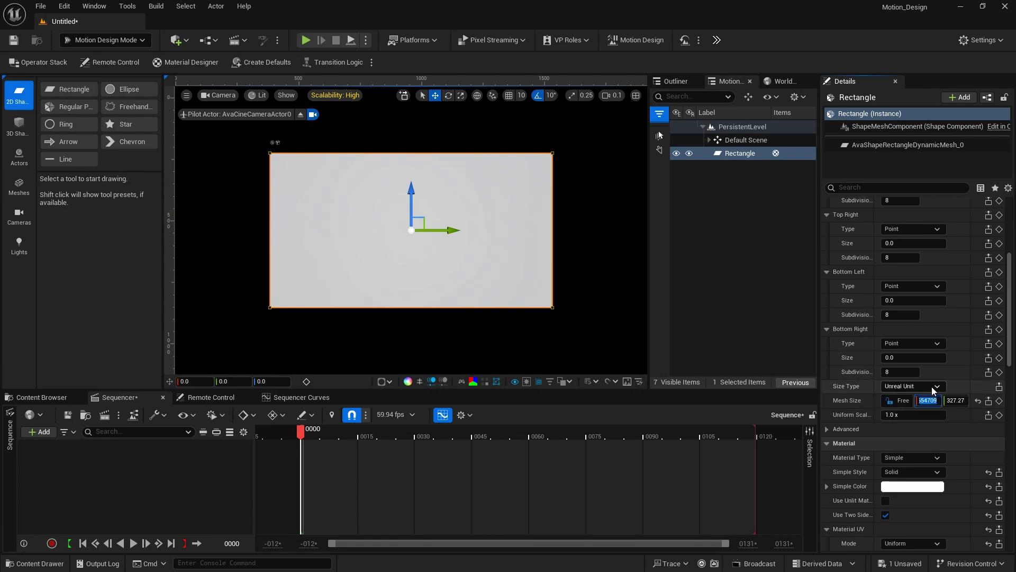
pyautogui.click(931, 387)
pyautogui.click(922, 407)
pyautogui.click(927, 401)
pyautogui.write('1920')
pyautogui.press('Tab')
pyautogui.write('1080')
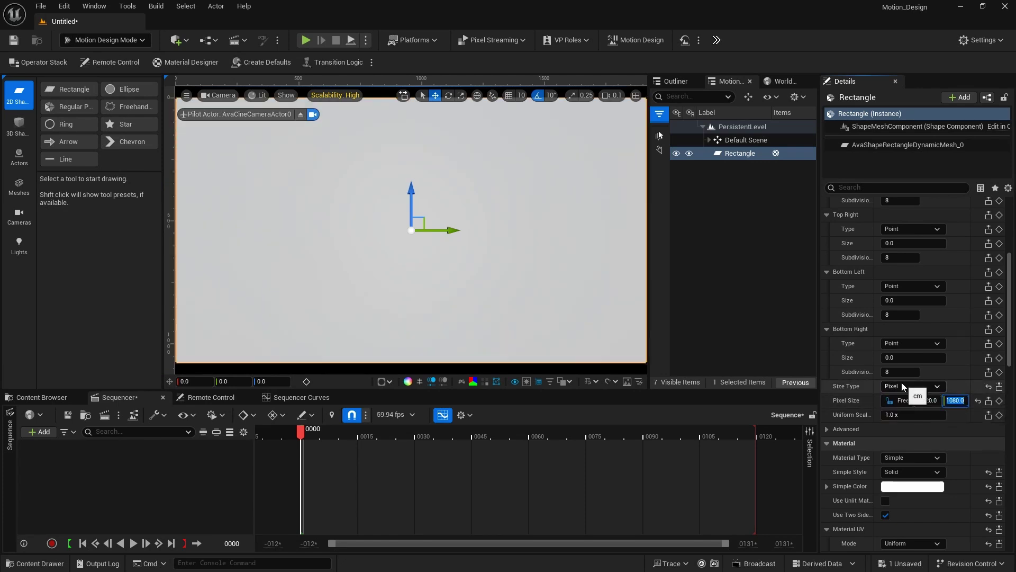
pyautogui.click(432, 251)
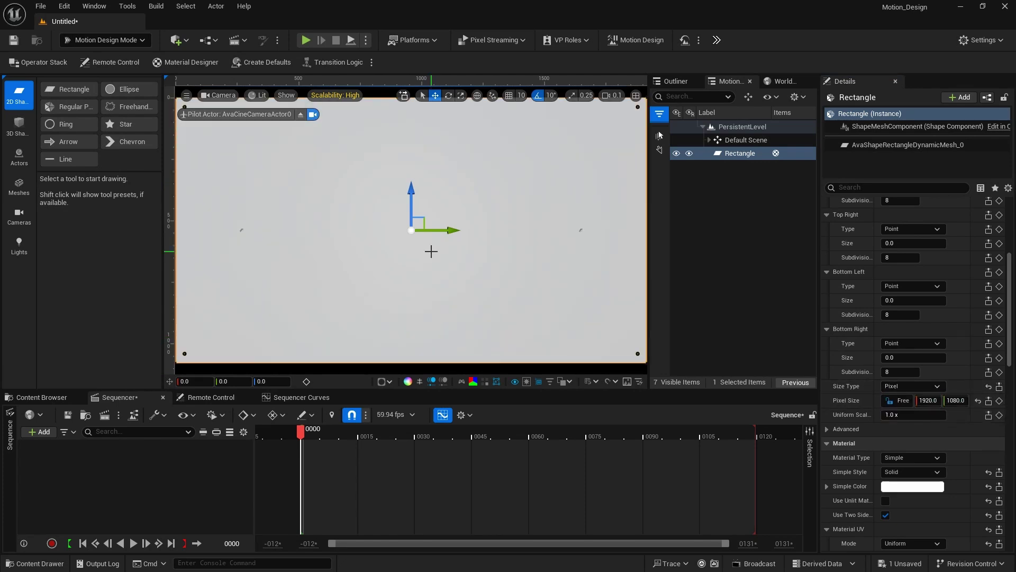
# Add a text actor and set its X location to -130, in front of the rectangle.
pyautogui.click(19, 156)
pyautogui.click(120, 89)
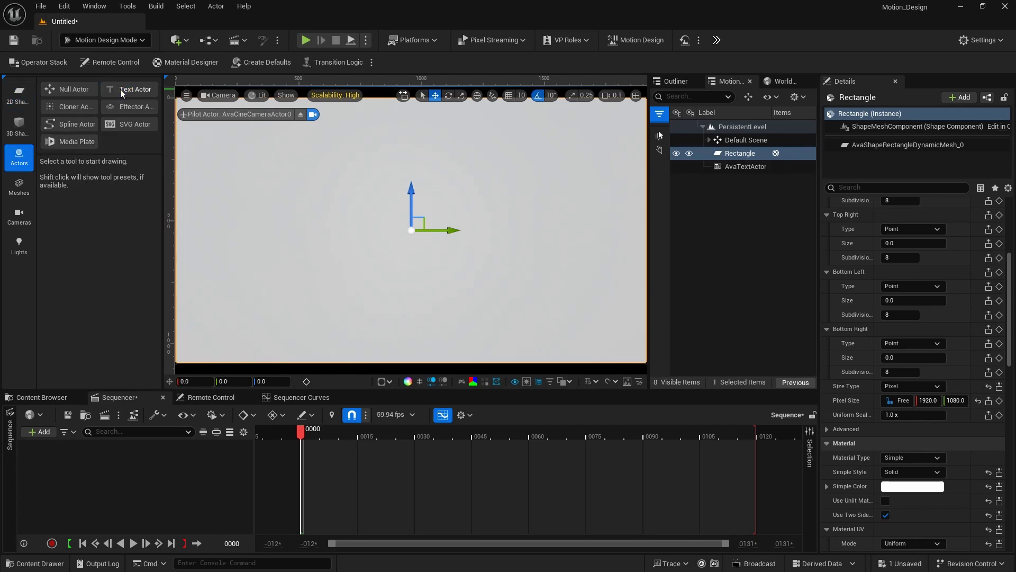
pyautogui.scroll(6, 921, 265)
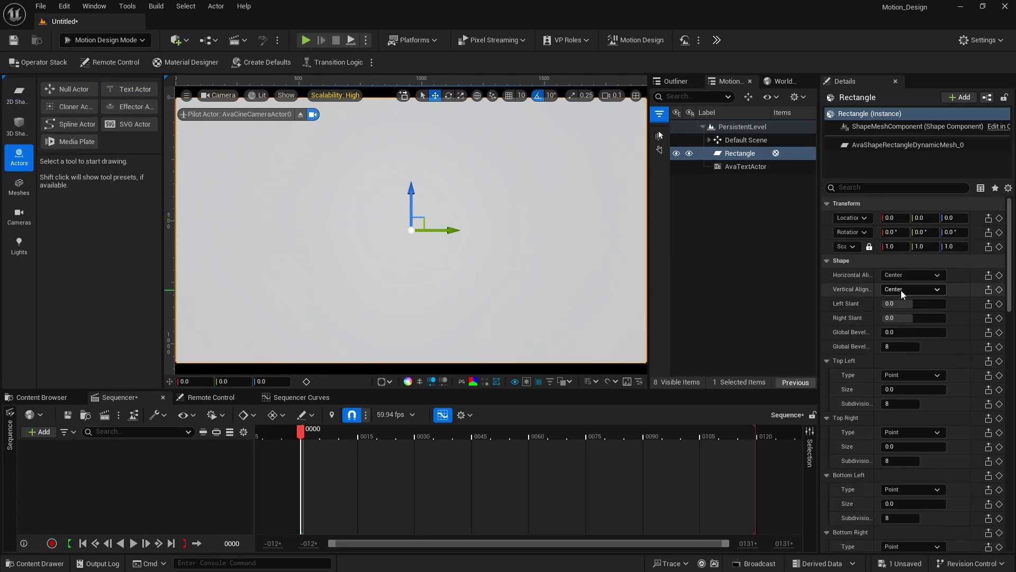
pyautogui.click(743, 166)
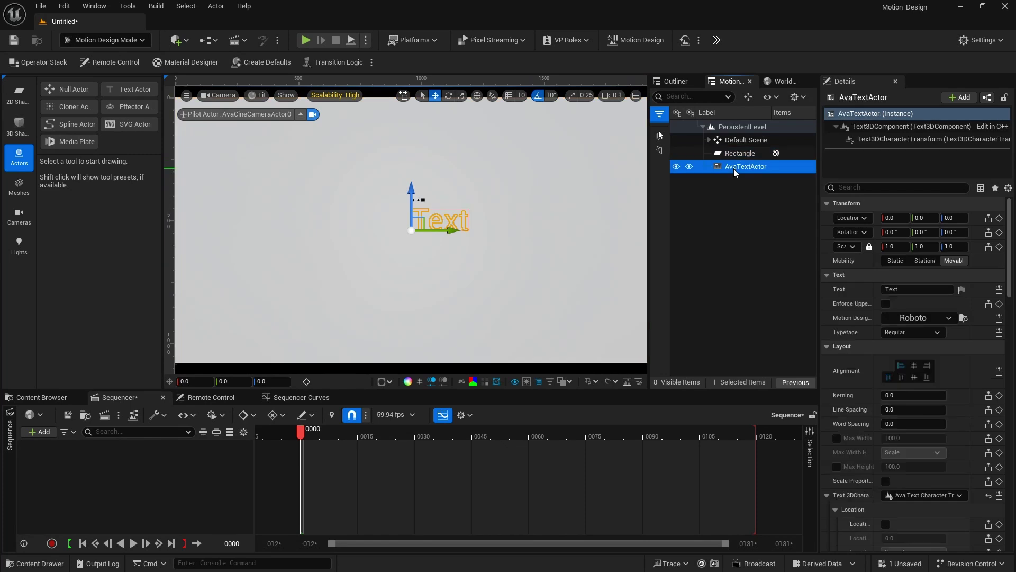
pyautogui.moveTo(895, 218); pyautogui.dragTo(827, 218)
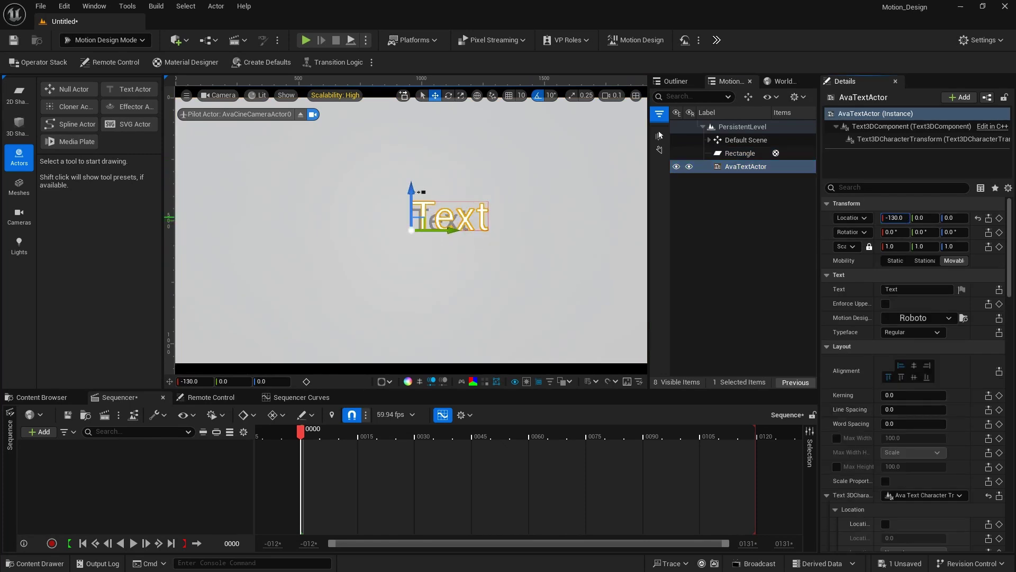
# Switch the rectangle's material type to Material Designer.
pyautogui.click(514, 201)
pyautogui.scroll(-5, 889, 296)
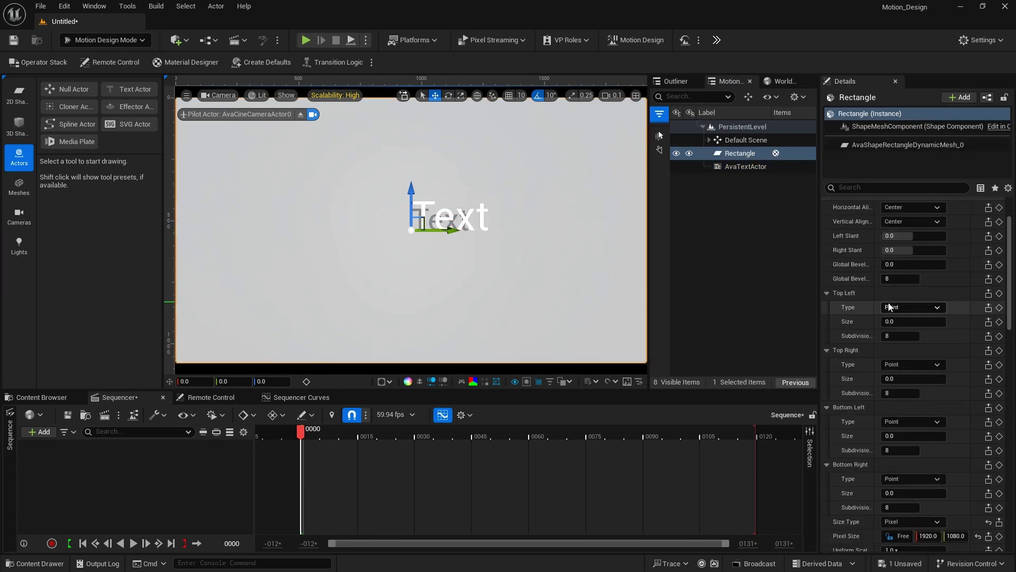
pyautogui.scroll(-10, 889, 305)
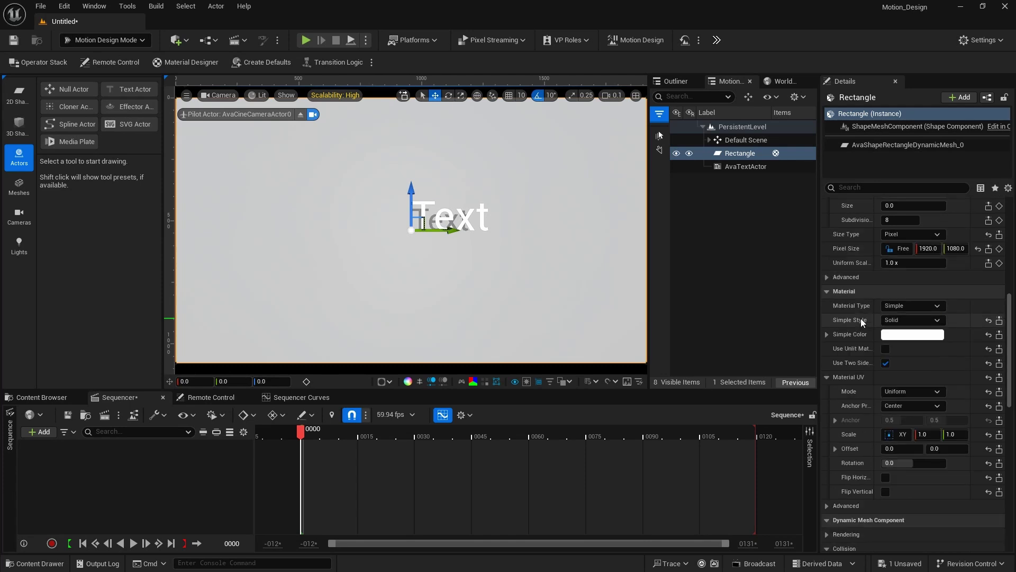
pyautogui.click(883, 306)
pyautogui.click(907, 335)
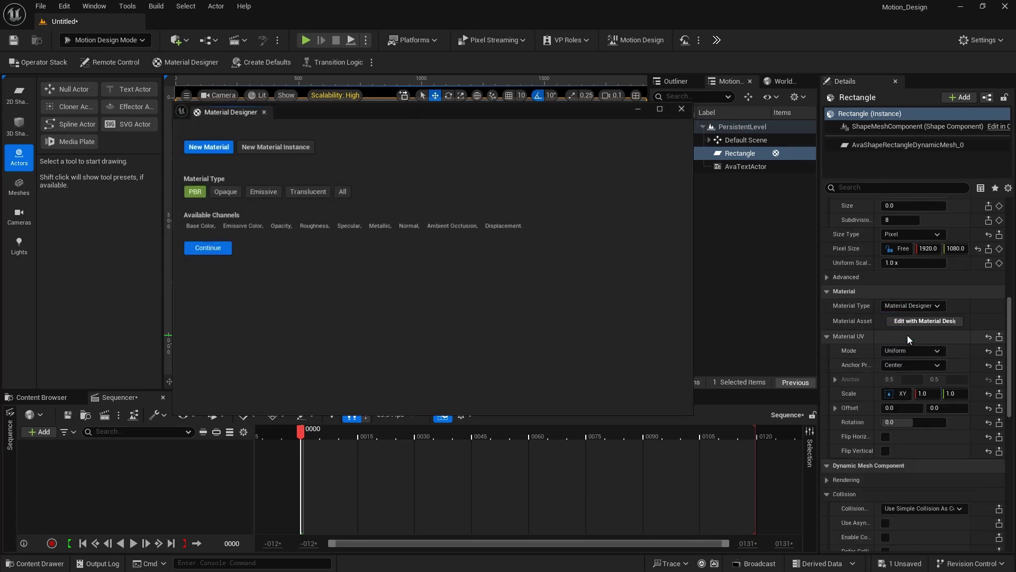
# Create a new PBR material for the rectangle and set its shading model to Unlit.
pyautogui.click(207, 248)
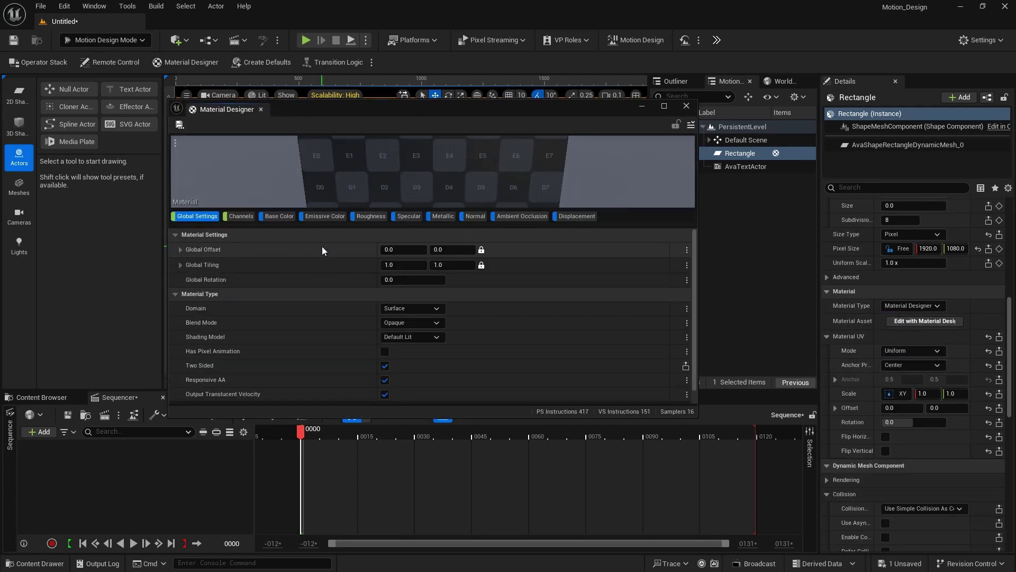
pyautogui.click(399, 337)
pyautogui.click(395, 351)
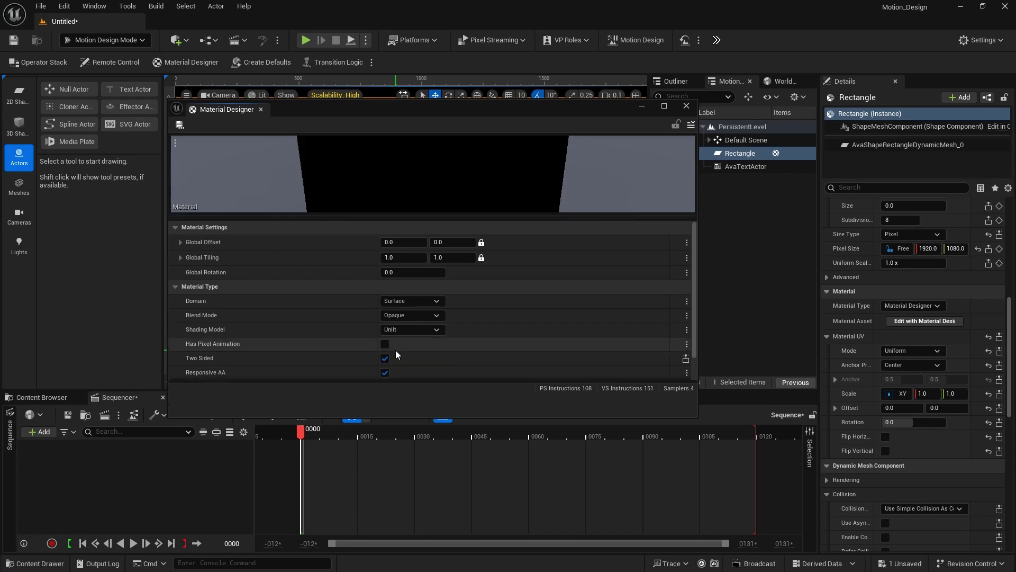
# Make the emissive color's base layer a solid RGB color and set it to mid grey with a value of about 0.302.
pyautogui.click(284, 216)
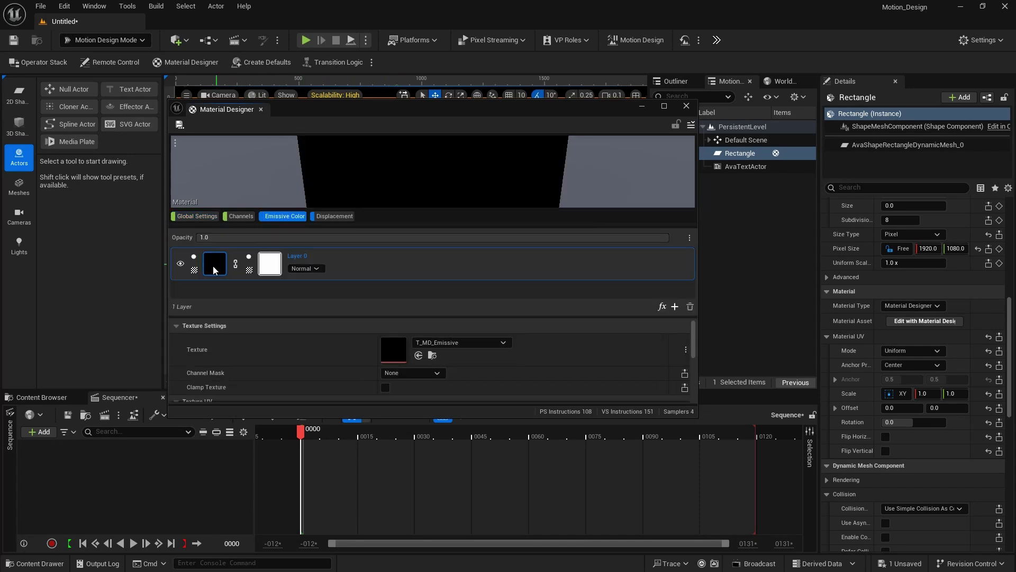
pyautogui.click(191, 270)
pyautogui.click(243, 305)
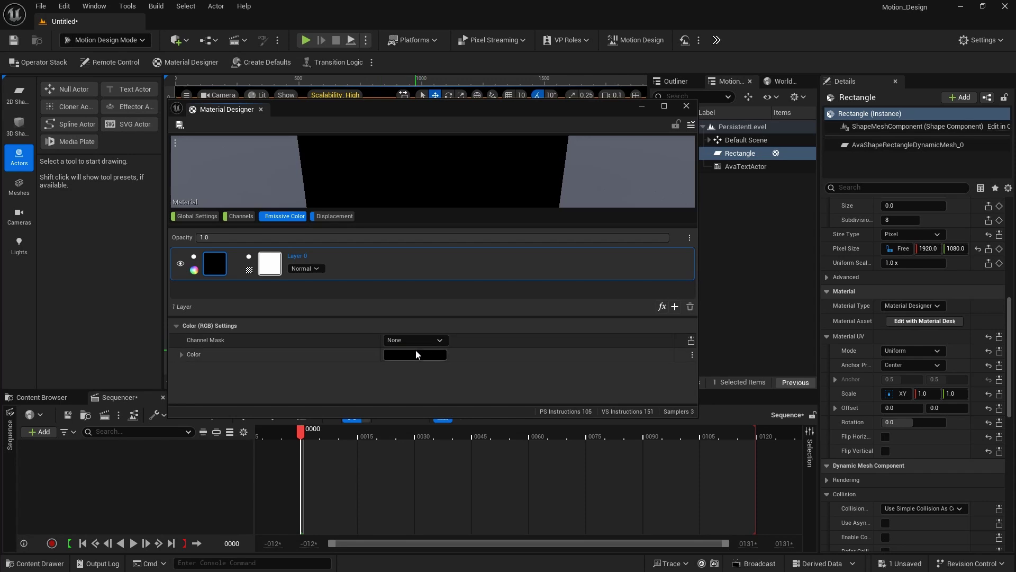
pyautogui.click(414, 354)
pyautogui.moveTo(567, 381)
pyautogui.mouseDown()
pyautogui.moveTo(568, 365)
pyautogui.moveTo(568, 401)
pyautogui.mouseUp()
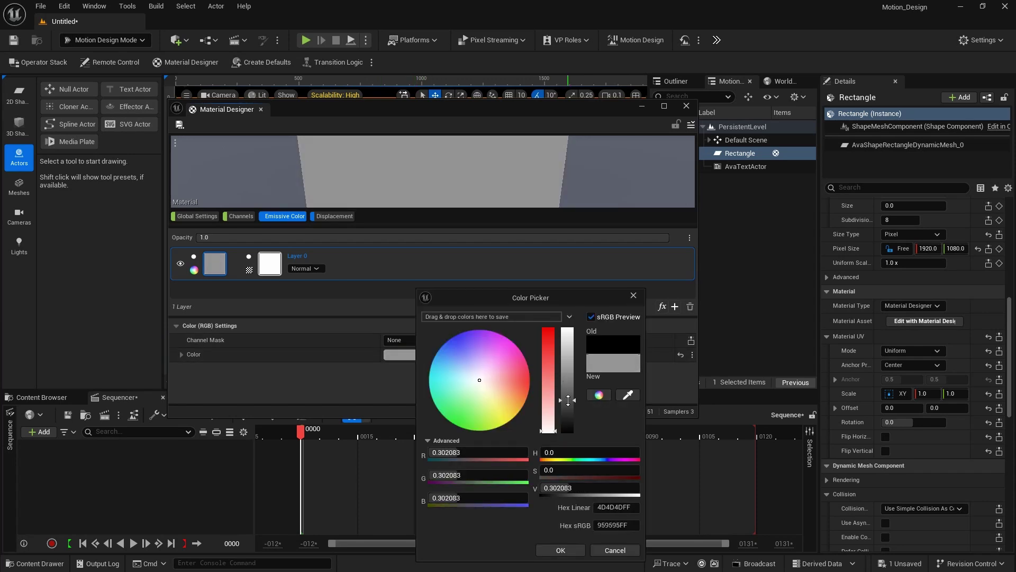
pyautogui.click(560, 550)
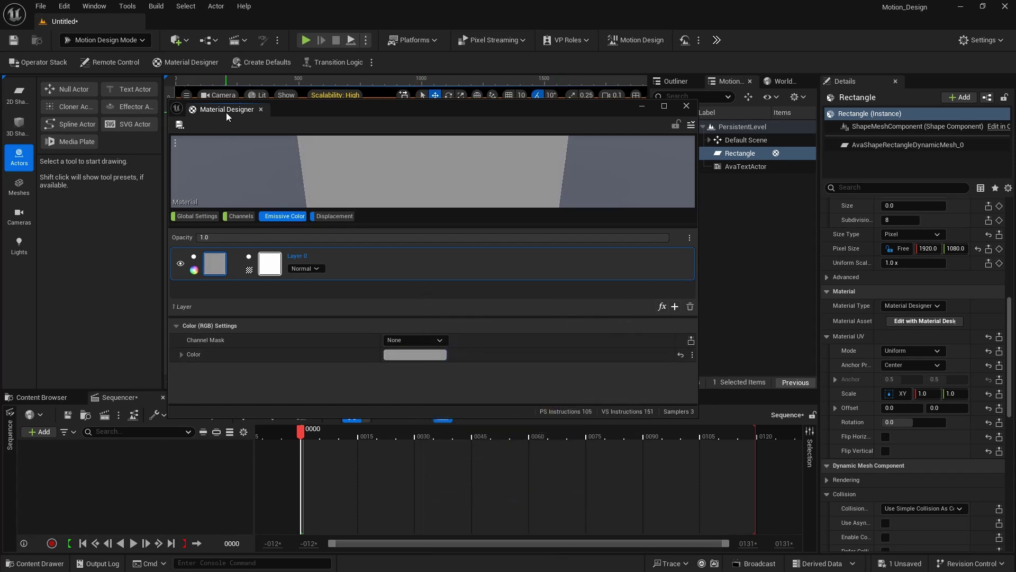
# Export the Material Designer material to the MATERIALS folder under a name starting with MD_BACKGROUND_GR and close Material Designer.
pyautogui.click(692, 127)
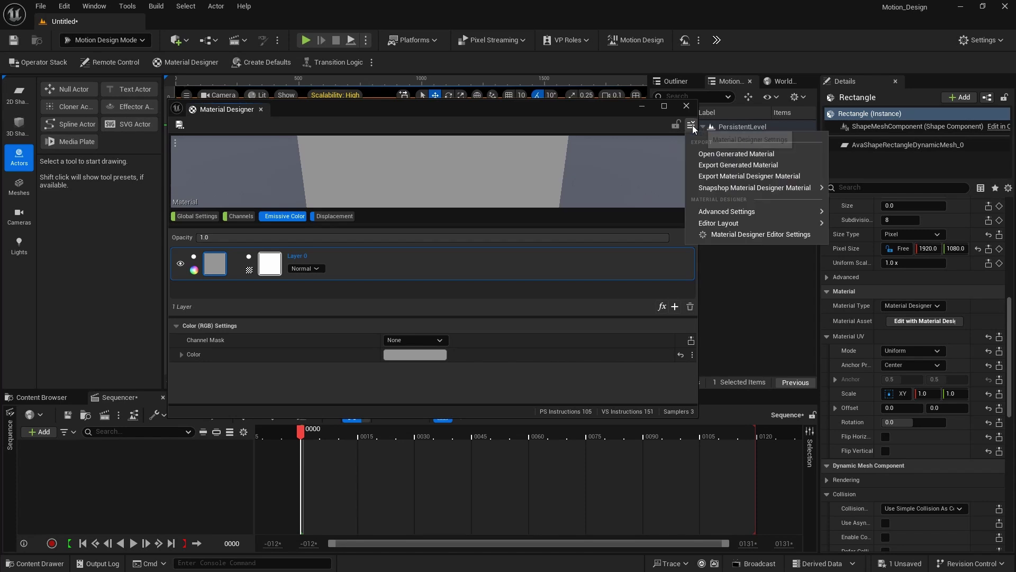
pyautogui.click(742, 176)
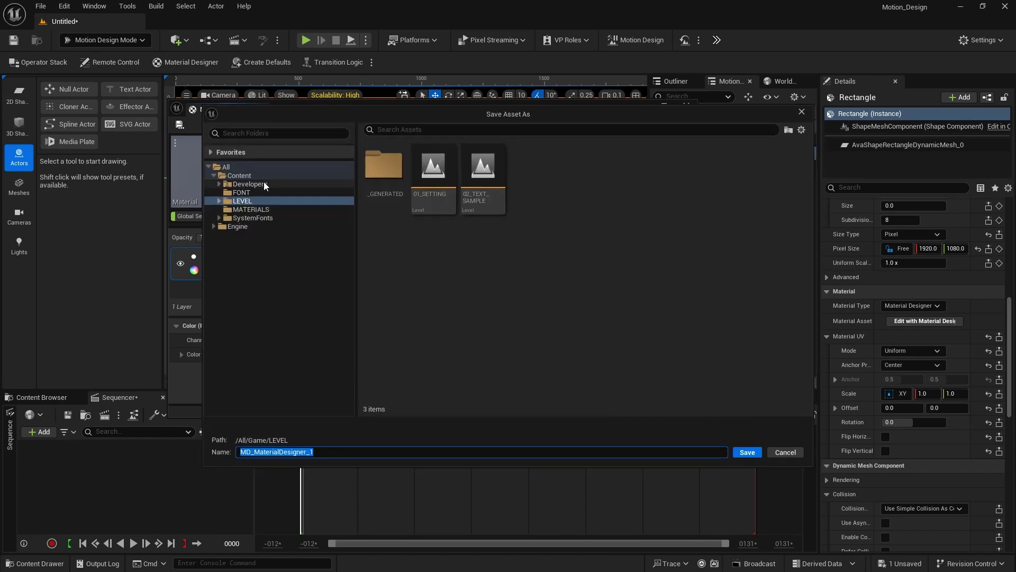
pyautogui.doubleClick(542, 190)
pyautogui.click(389, 180)
pyautogui.rightClick(549, 221)
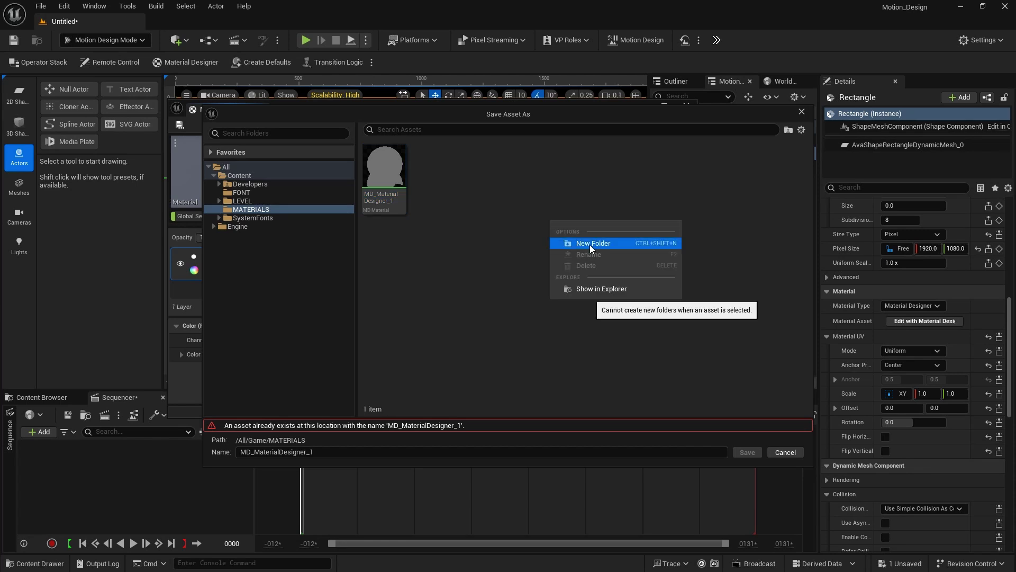
pyautogui.click(465, 219)
pyautogui.moveTo(329, 450); pyautogui.dragTo(297, 454)
pyautogui.press('BackSpace')
pyautogui.press('BackSpace')
pyautogui.press('BackSpace')
pyautogui.press('BackSpace')
pyautogui.press('BackSpace')
pyautogui.press('BackSpace')
pyautogui.press('BackSpace')
pyautogui.press('BackSpace')
pyautogui.press('BackSpace')
pyautogui.press('BackSpace')
pyautogui.press('BackSpace')
pyautogui.press('BackSpace')
pyautogui.press('BackSpace')
pyautogui.press('BackSpace')
pyautogui.press('BackSpace')
pyautogui.press('BackSpace')
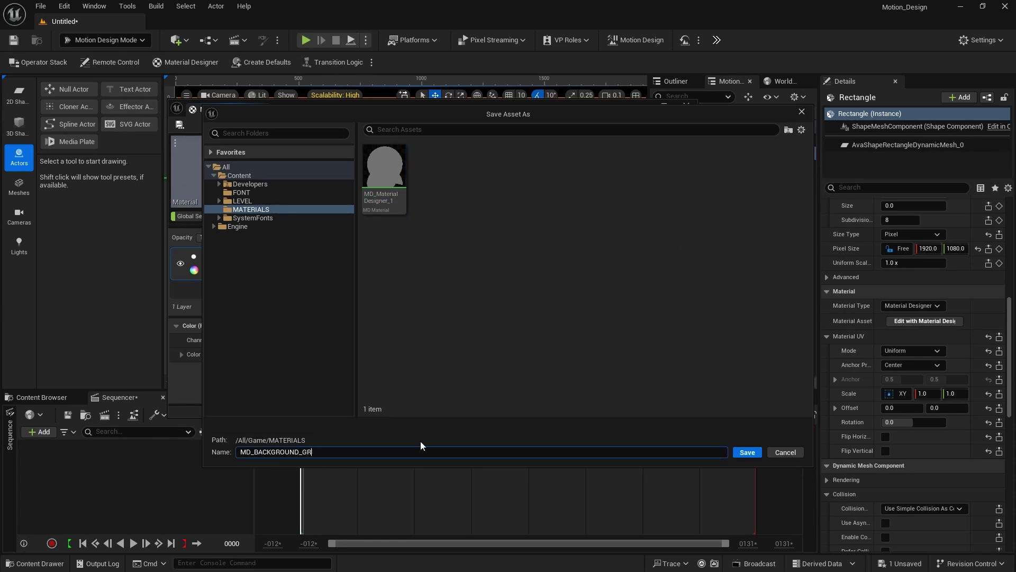
pyautogui.click(747, 452)
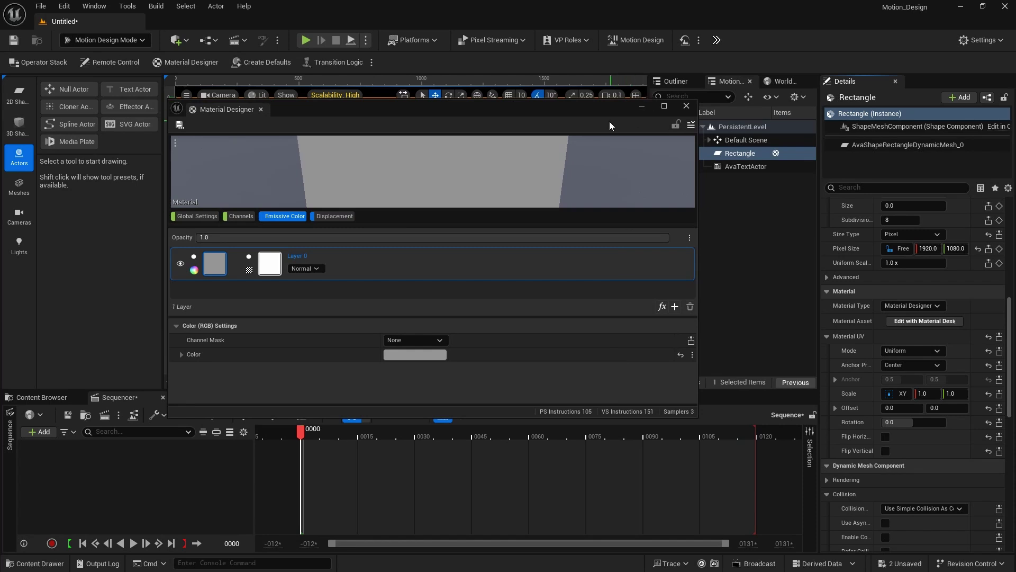
pyautogui.click(686, 106)
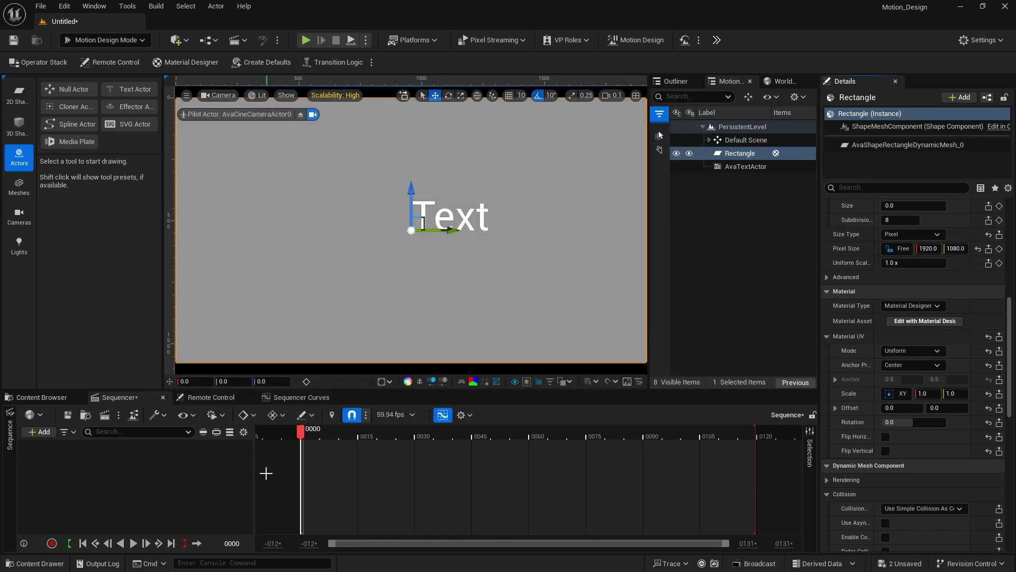
# Apply the exported grey background material from the MATERIALS folder to the rectangle.
pyautogui.click(41, 397)
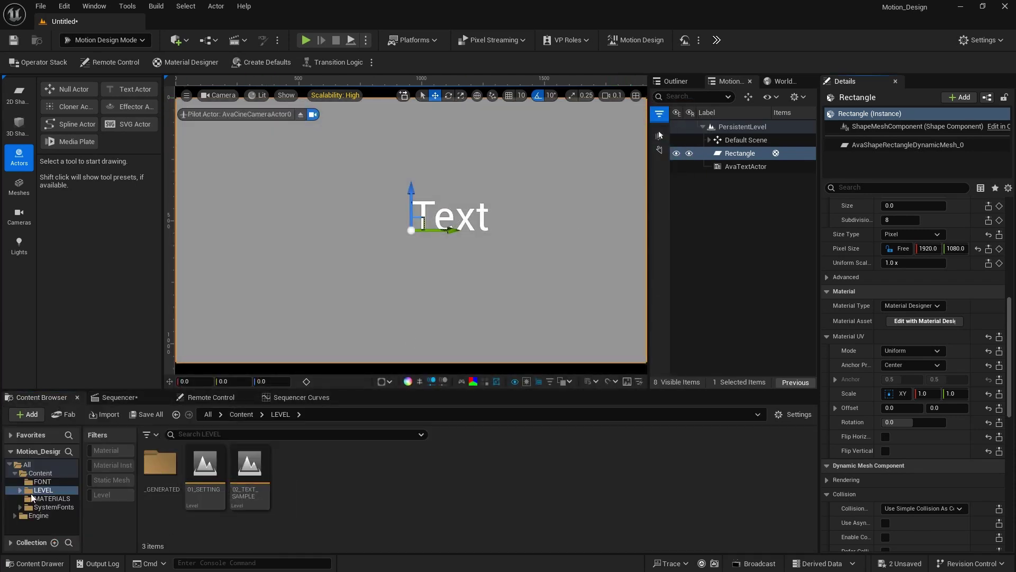
pyautogui.click(40, 472)
pyautogui.doubleClick(249, 473)
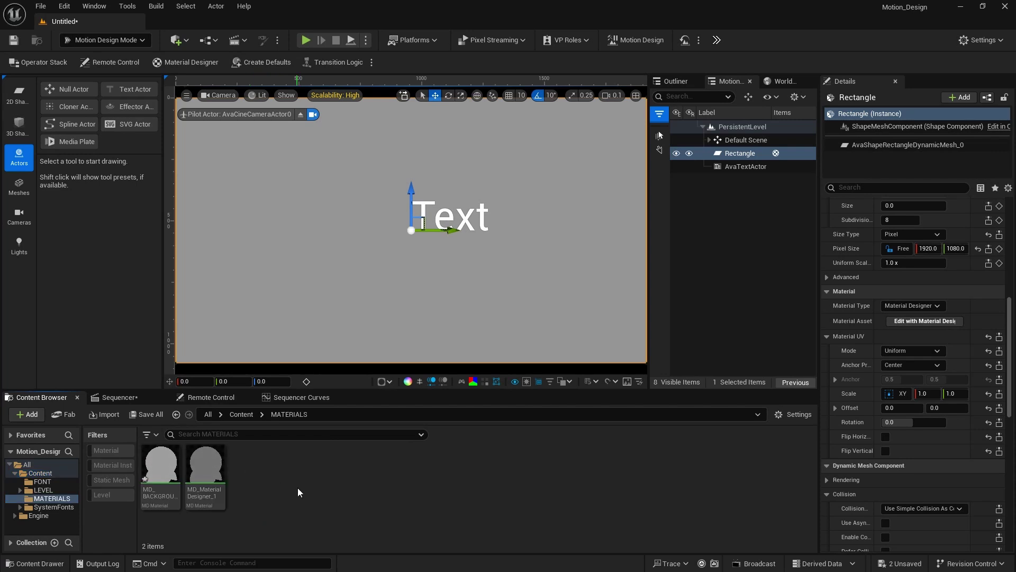
pyautogui.moveTo(155, 472); pyautogui.dragTo(305, 250)
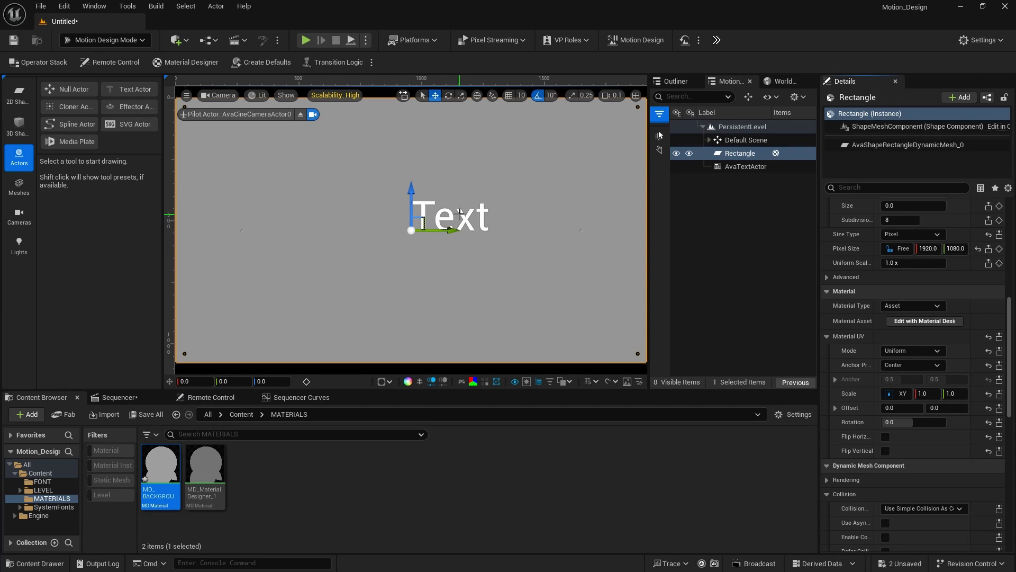
# Set the text actor's font to Hakgyoansim and view its font assets in the FONT folder.
pyautogui.click(439, 217)
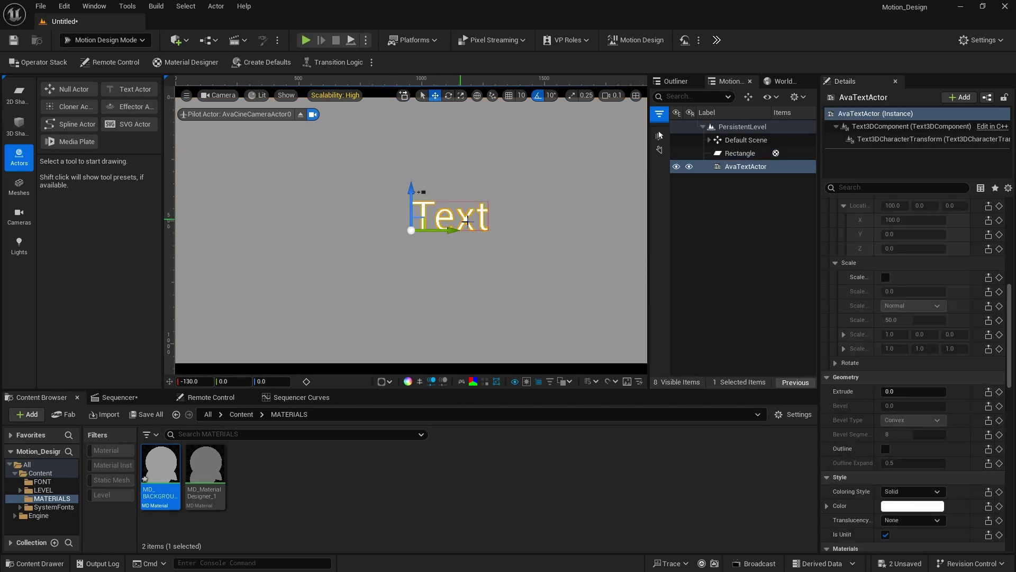
pyautogui.scroll(10, 913, 344)
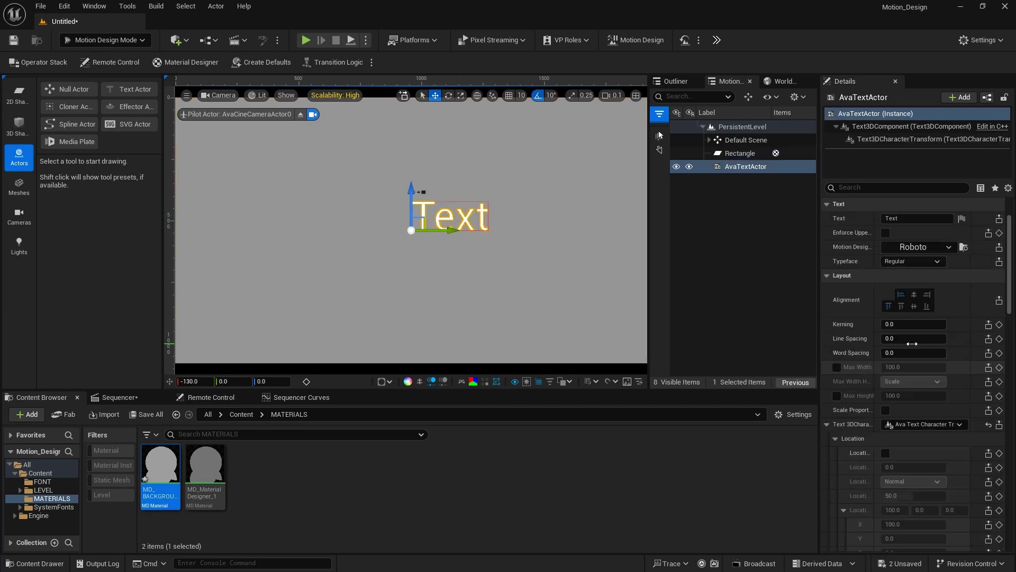
pyautogui.scroll(3, 912, 344)
pyautogui.click(912, 318)
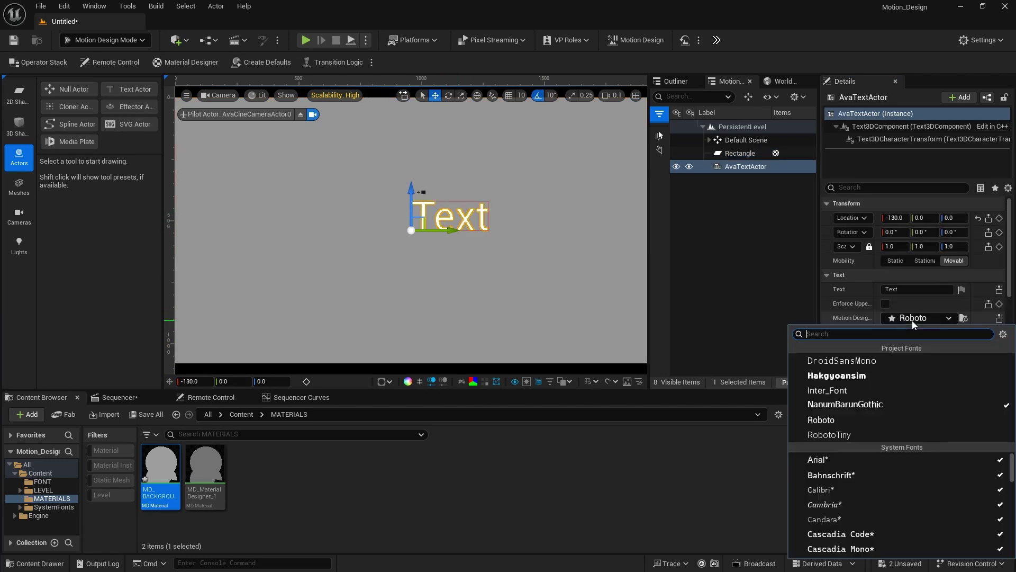
pyautogui.click(881, 375)
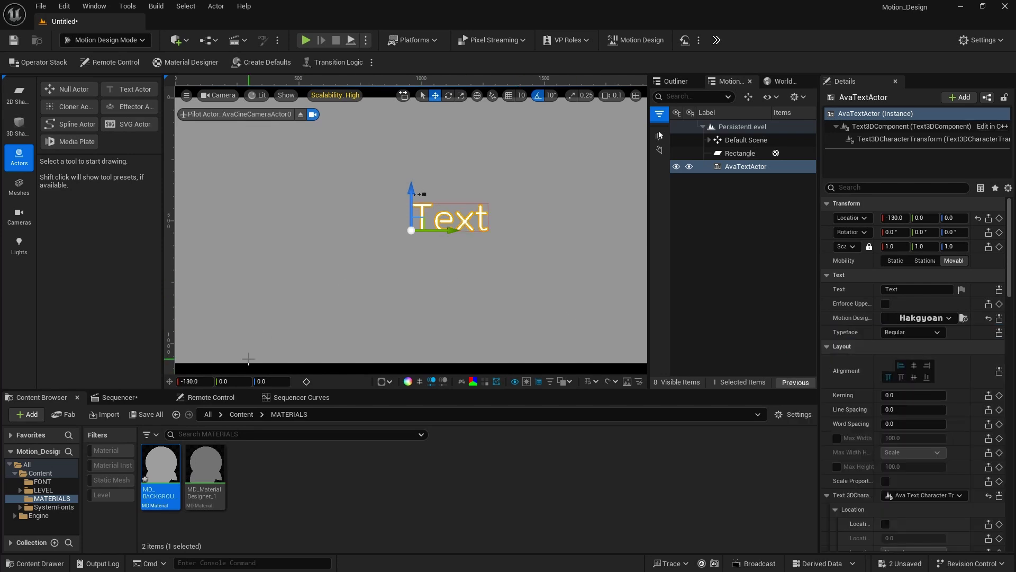
pyautogui.click(43, 482)
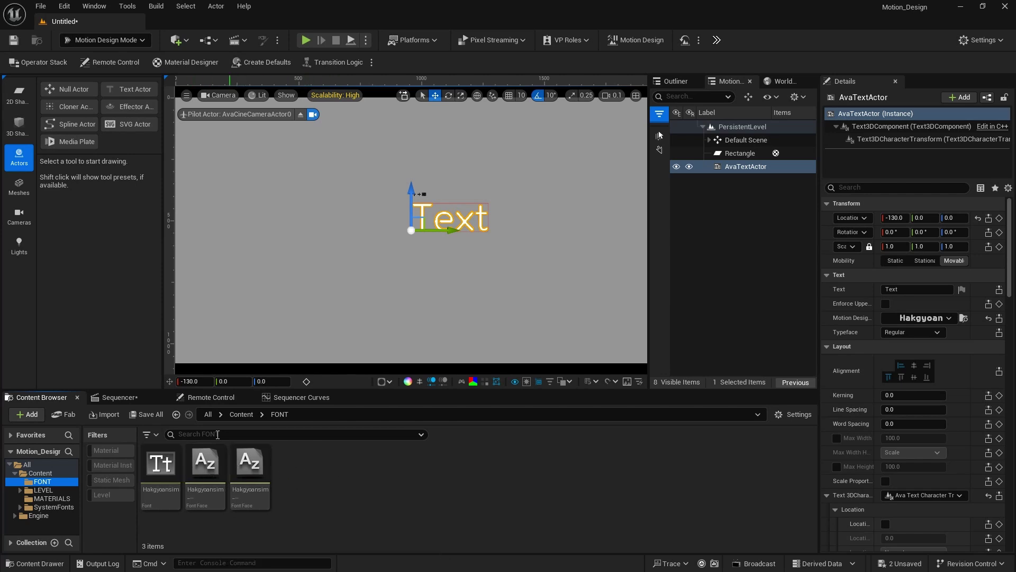
pyautogui.click(131, 395)
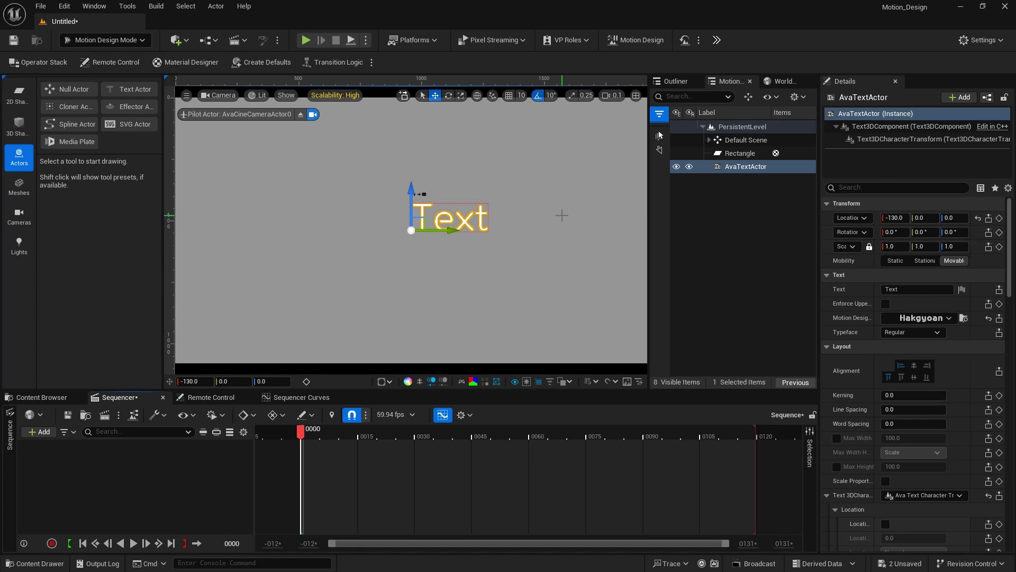
# Try the uppercase enforcement option on the text actor and turn it back off.
pyautogui.scroll(-3, 858, 271)
pyautogui.scroll(-1, 865, 272)
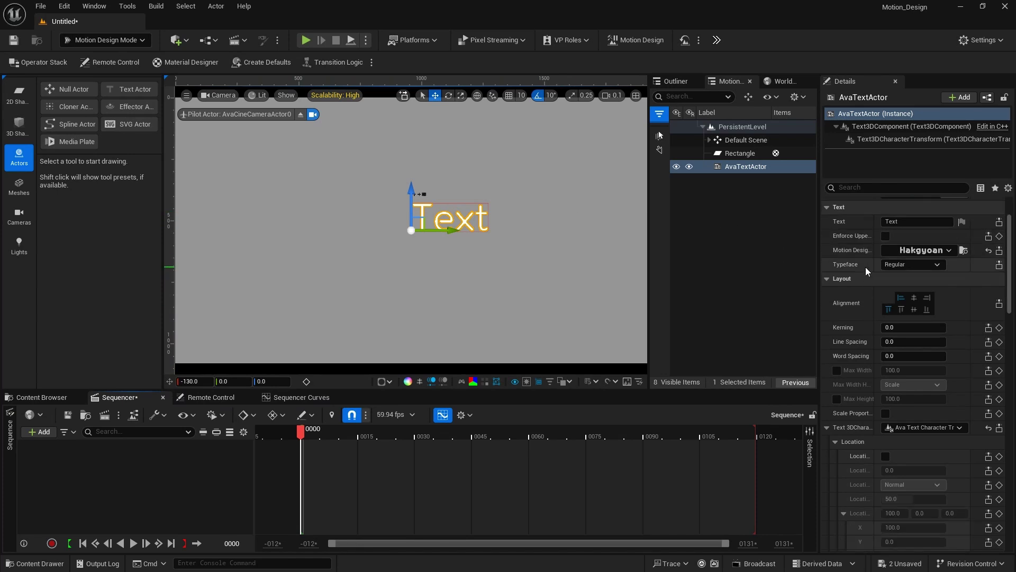
pyautogui.click(885, 236)
pyautogui.click(886, 236)
# Set the text actor's text to UNREAL ENGINE and its typeface to Bold, checking the result deselected.
pyautogui.click(886, 225)
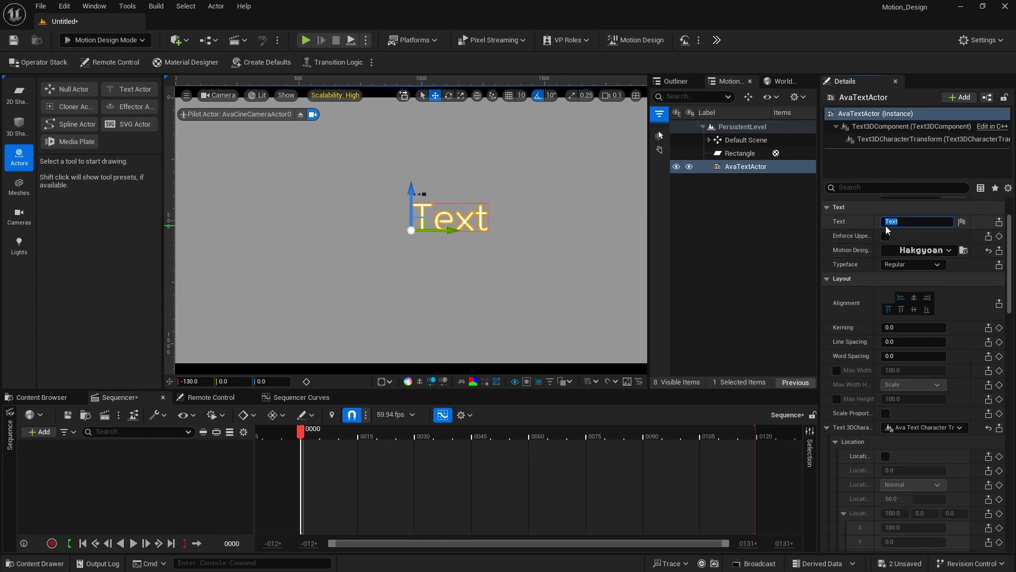
pyautogui.write('UNRAE')
pyautogui.write('L ')
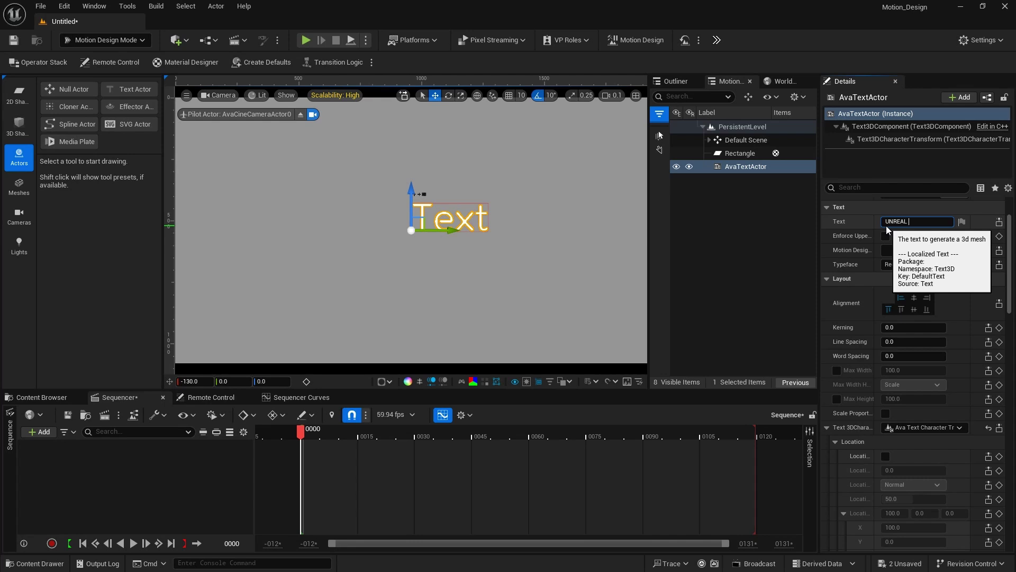
pyautogui.write('ENGINE')
pyautogui.press('Return')
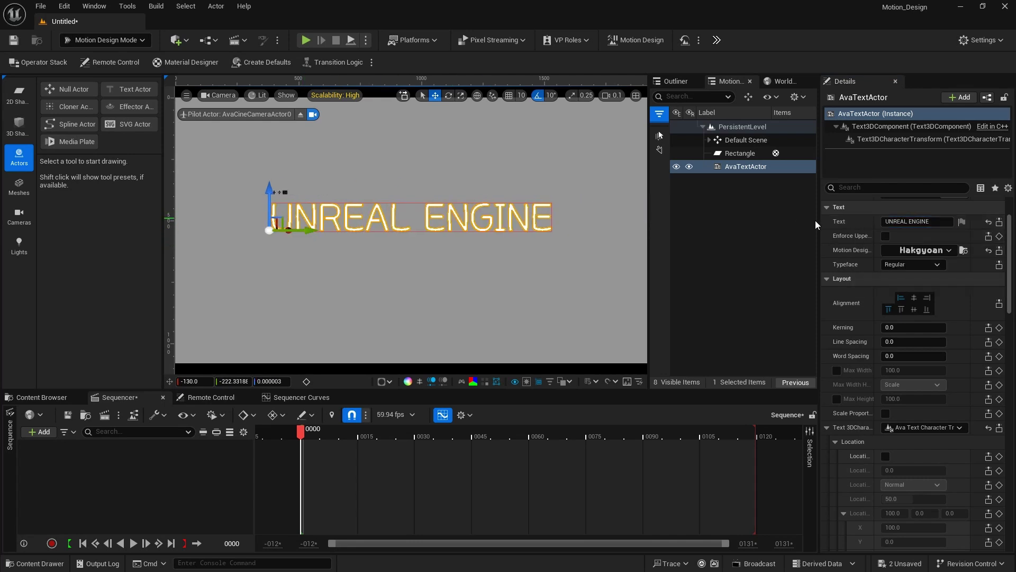
pyautogui.click(488, 279)
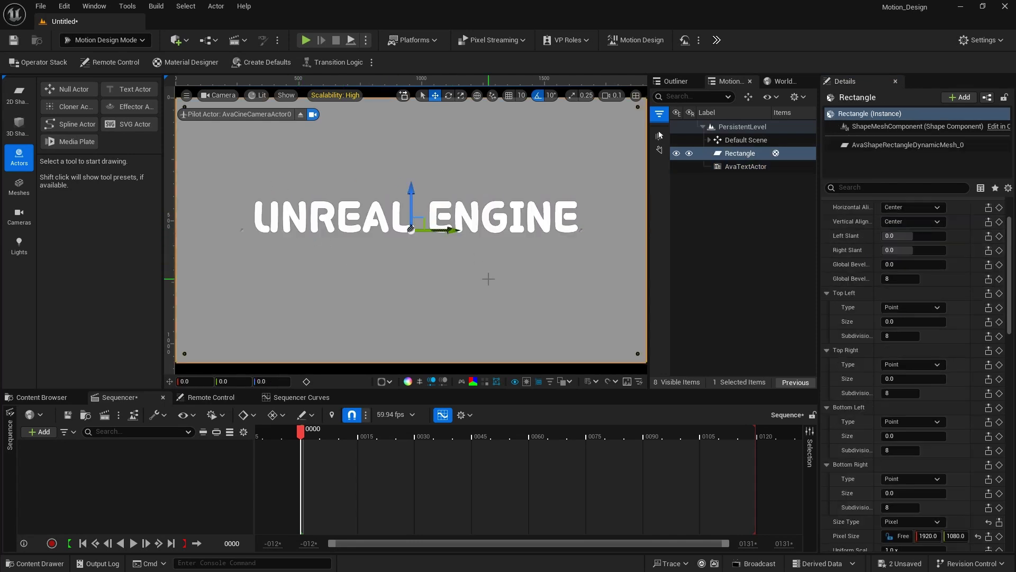
pyautogui.click(471, 224)
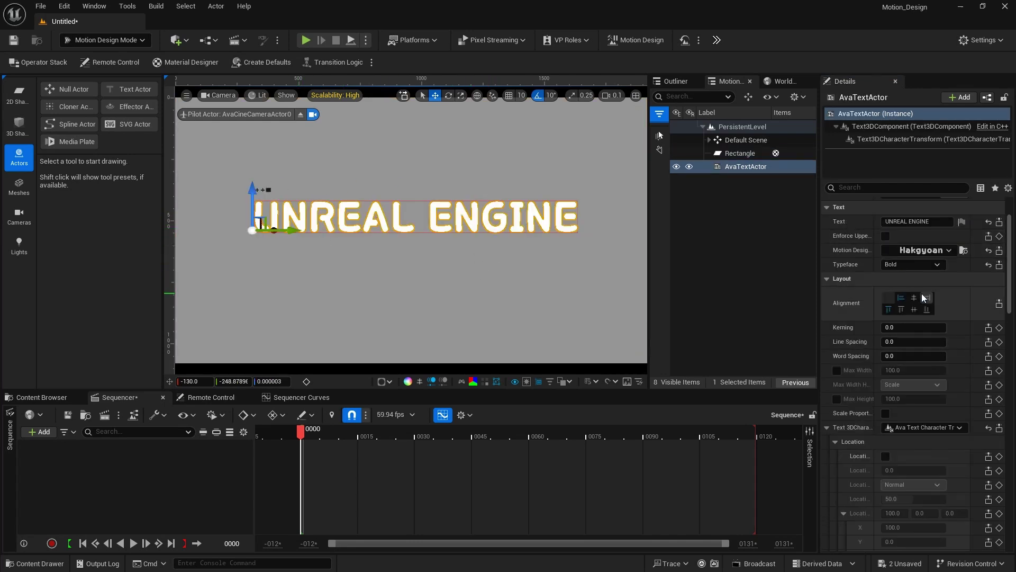
# Retype the text as Unreal Engine in mixed case and turn on uppercase enforcement.
pyautogui.click(919, 222)
pyautogui.press('BackSpace')
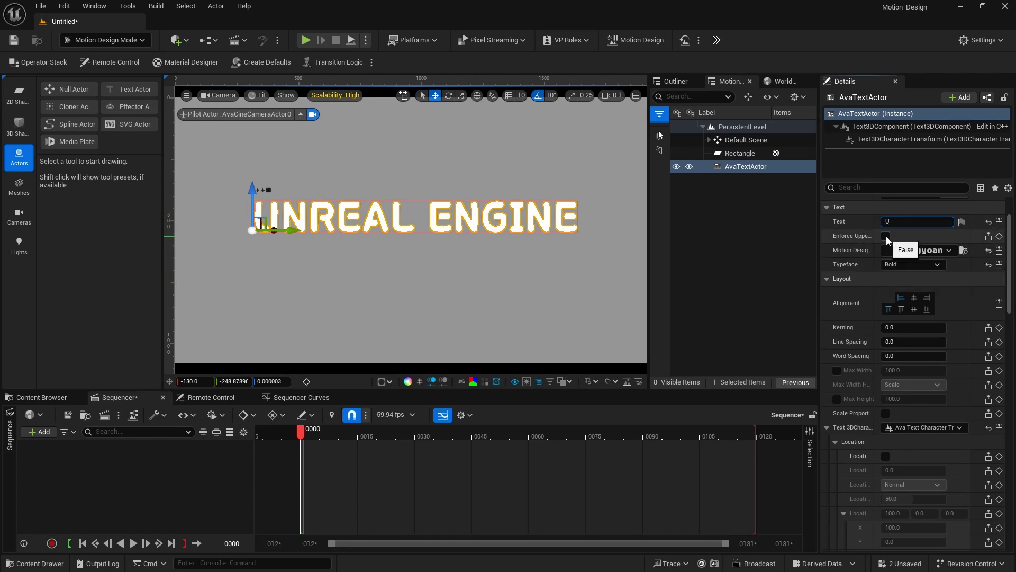
pyautogui.write('Unreal Engine')
pyautogui.press('Return')
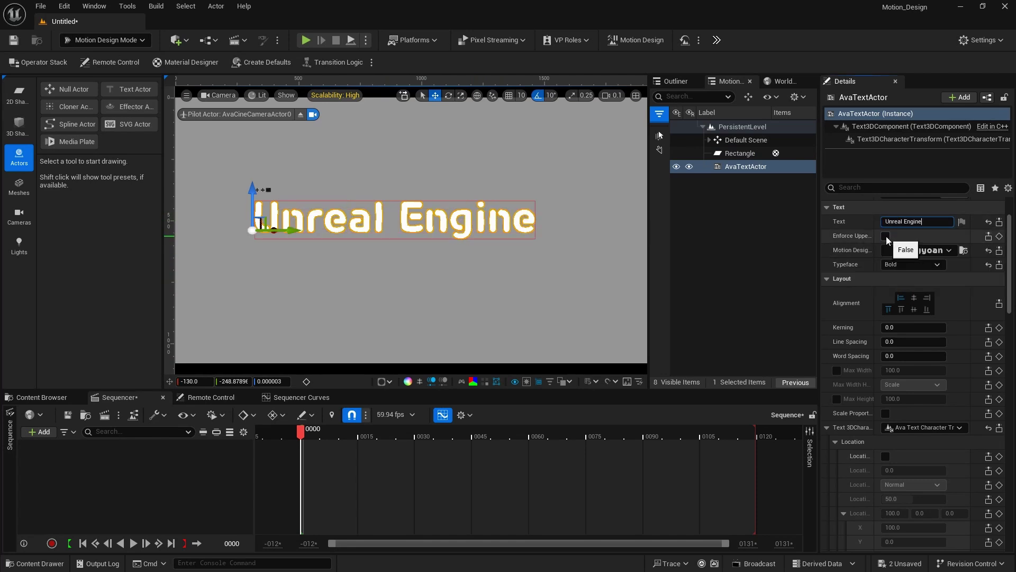
pyautogui.click(886, 236)
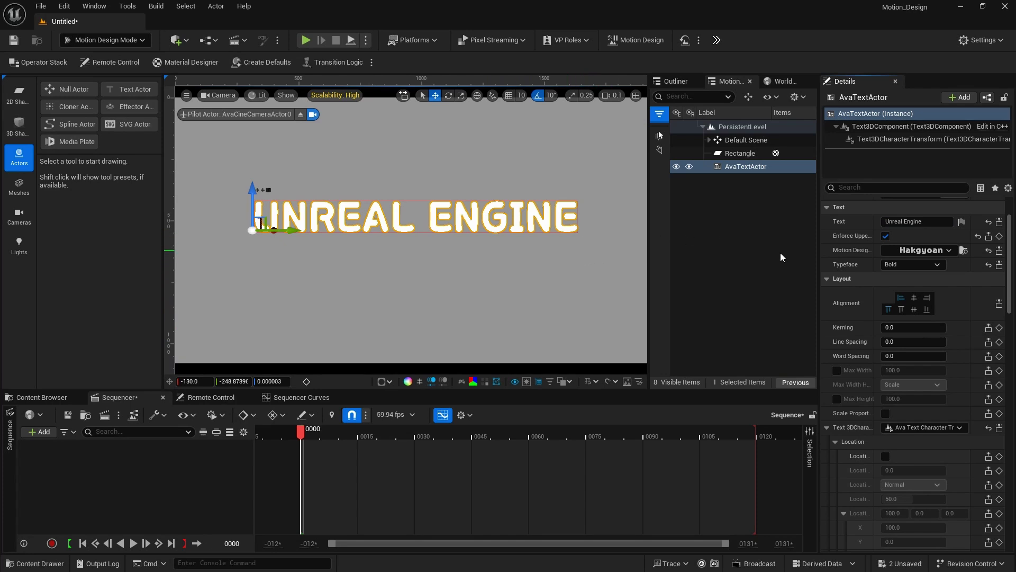
# Try center and right horizontal alignment and several vertical alignments on the text, moving the centered text back into view.
pyautogui.click(913, 297)
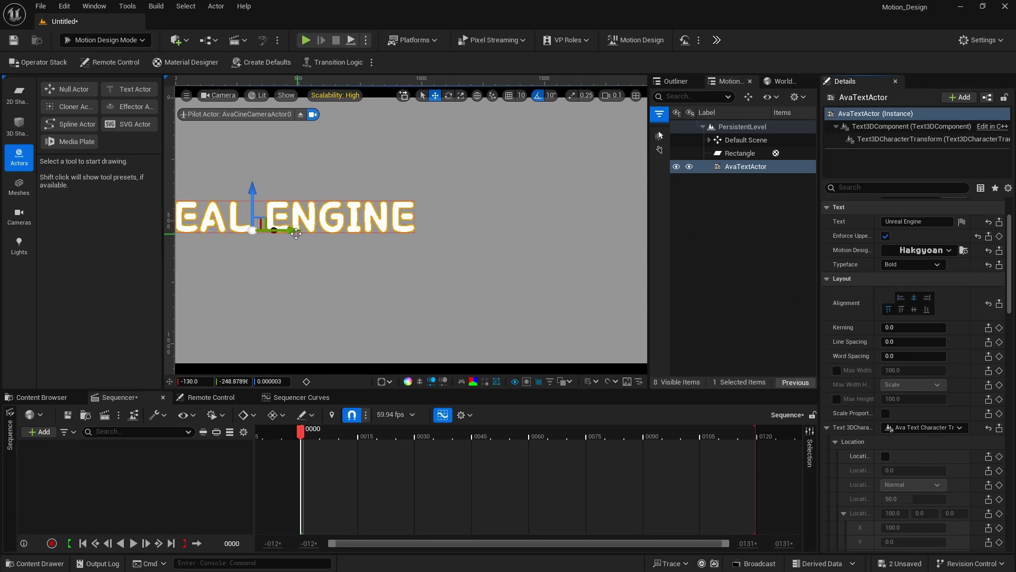
pyautogui.moveTo(283, 233); pyautogui.dragTo(454, 231)
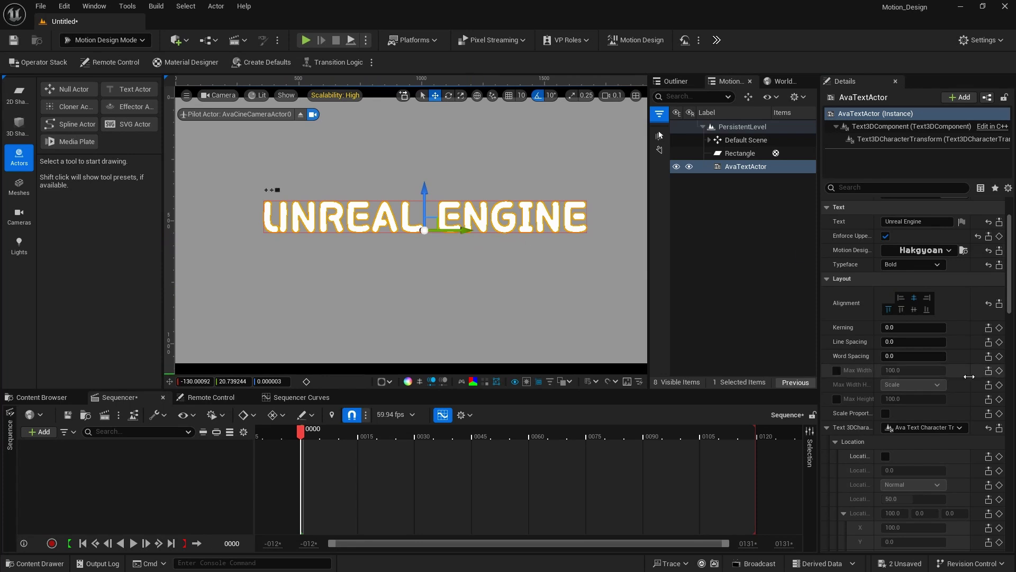
pyautogui.click(927, 299)
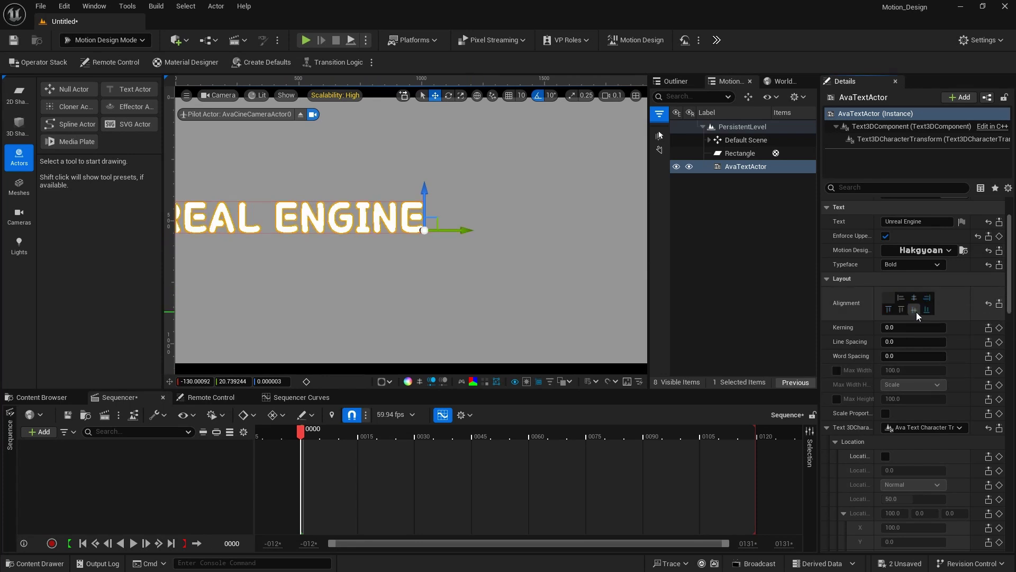
pyautogui.click(914, 310)
pyautogui.click(901, 310)
pyautogui.click(887, 309)
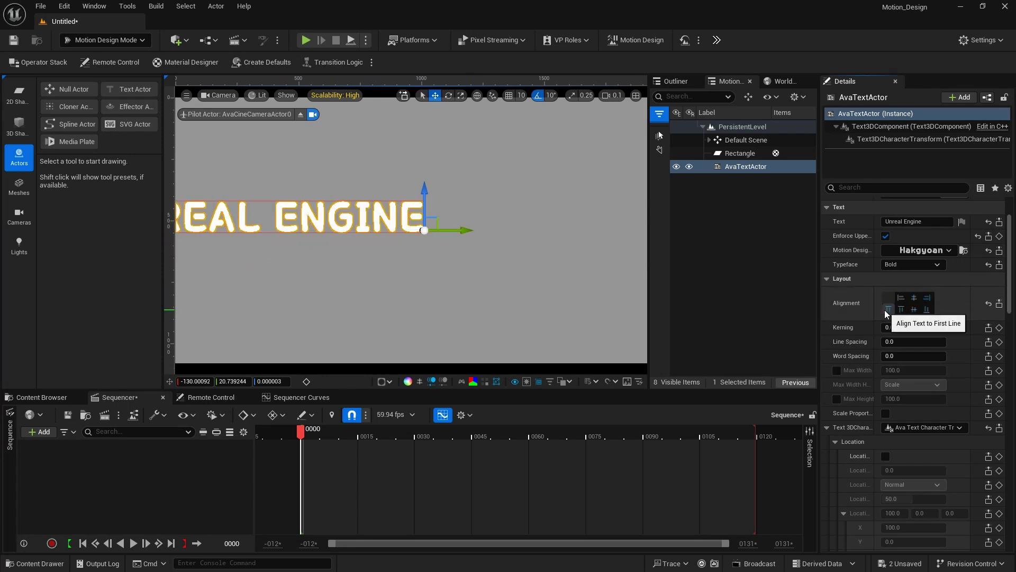
# Try the remaining vertical alignments, align the text to the left and bottom, and move it to about Y -273.
pyautogui.click(903, 311)
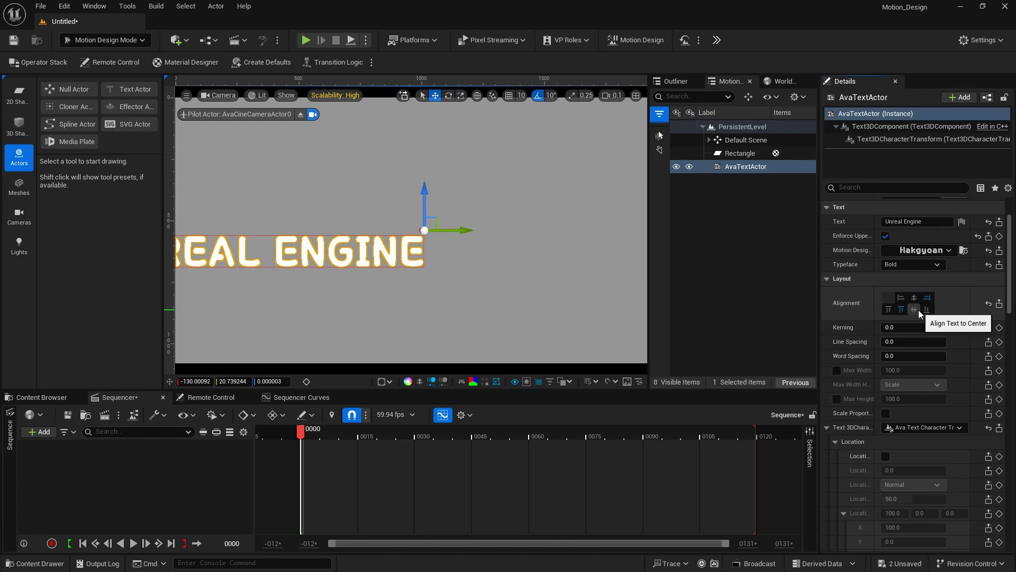
pyautogui.click(916, 310)
pyautogui.click(927, 310)
pyautogui.click(914, 298)
pyautogui.click(902, 299)
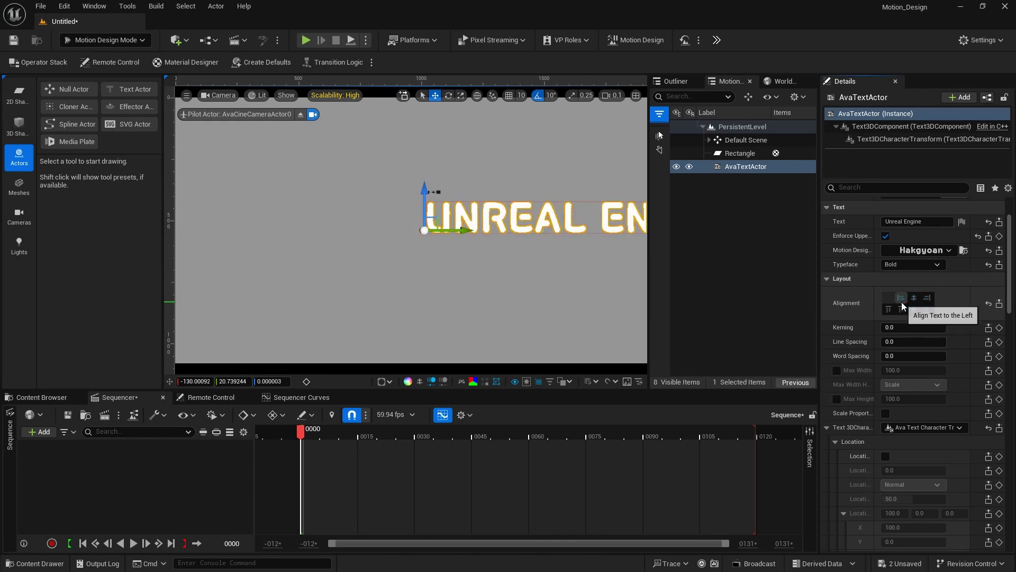
pyautogui.moveTo(461, 231); pyautogui.dragTo(260, 222)
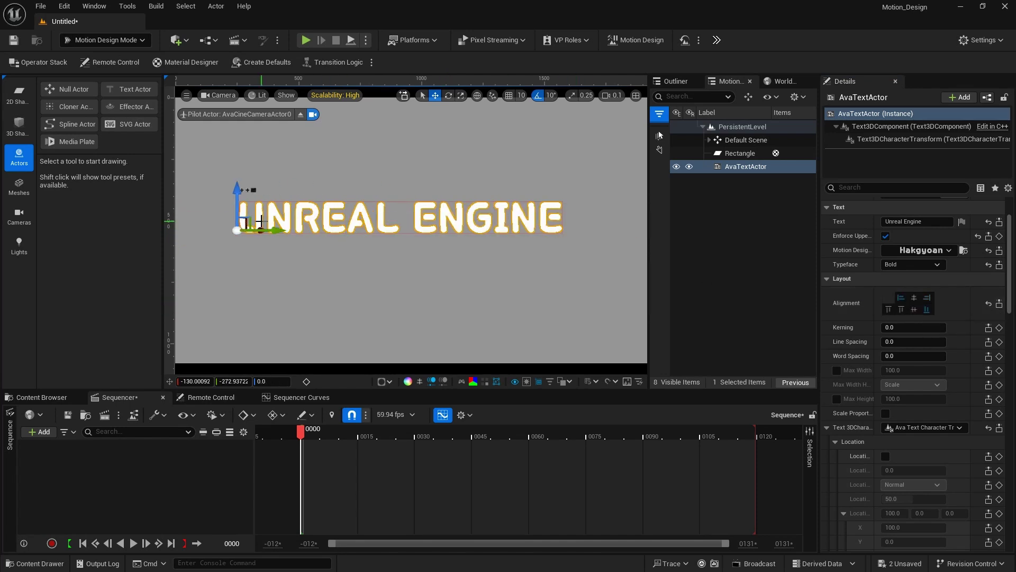
# Try applying Edit Pivot to the text actor in Modeling mode, and undo the pivot edit together with the last move.
pyautogui.click(130, 41)
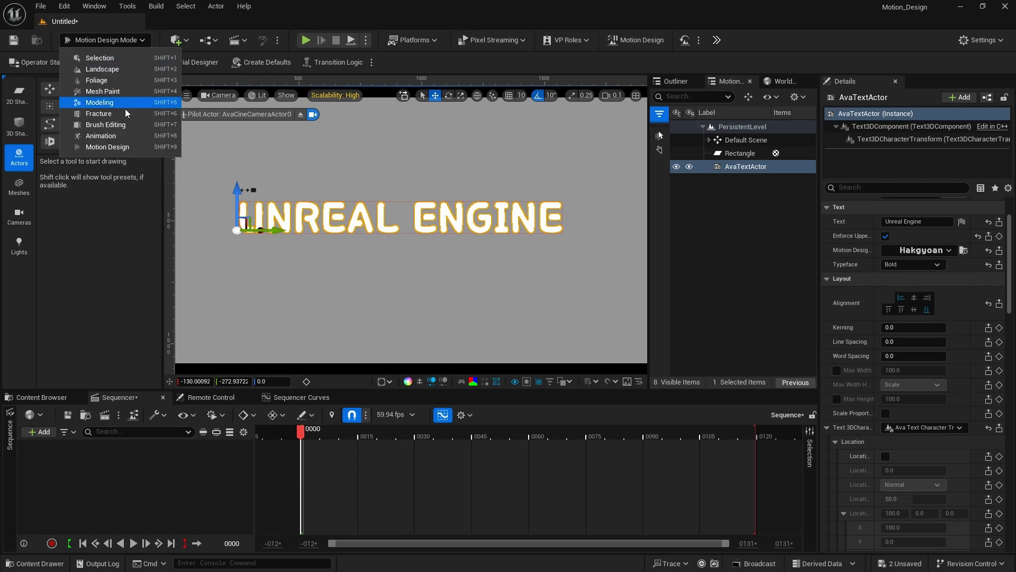
pyautogui.click(114, 99)
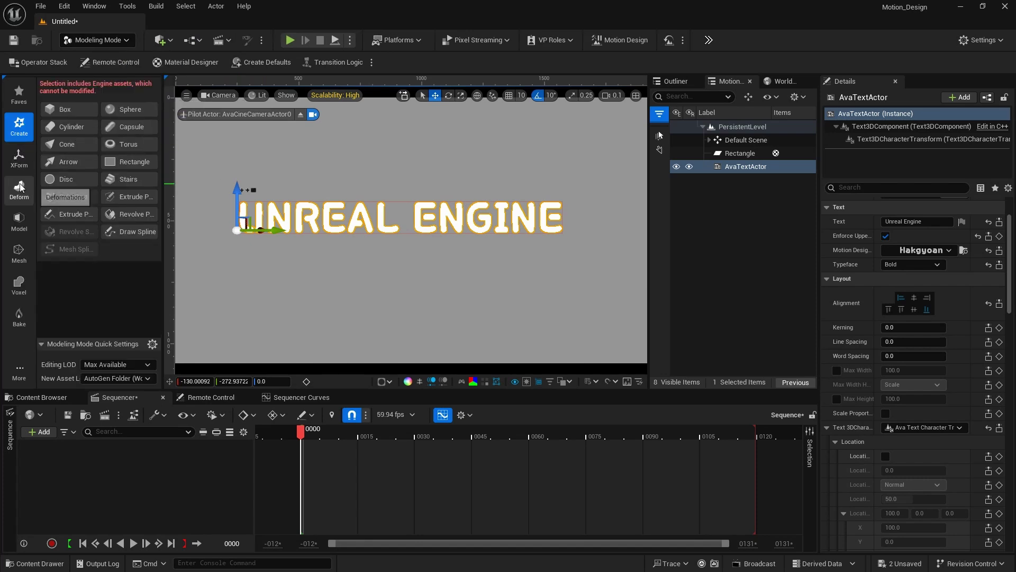
pyautogui.click(26, 166)
pyautogui.click(53, 148)
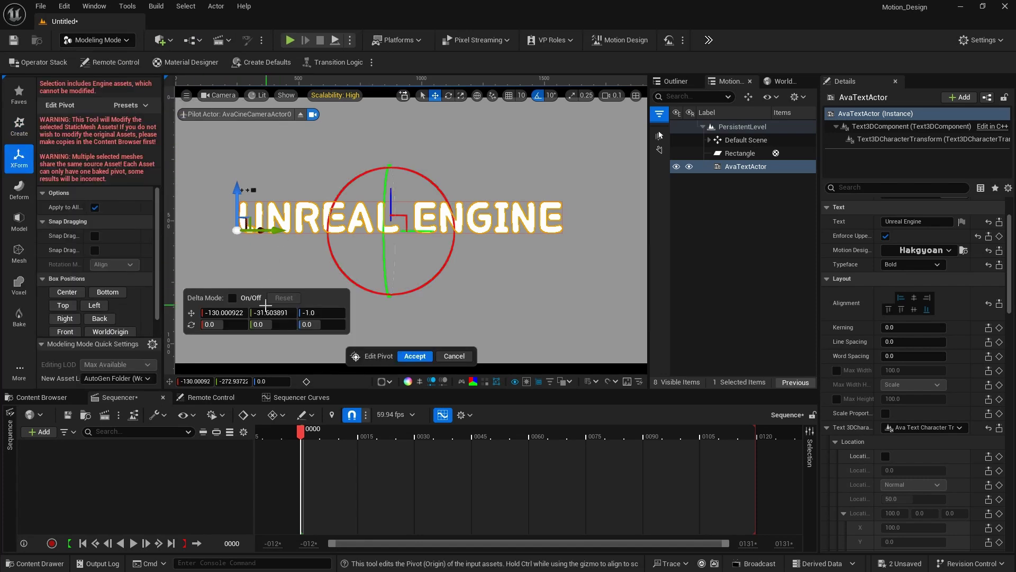
pyautogui.click(415, 356)
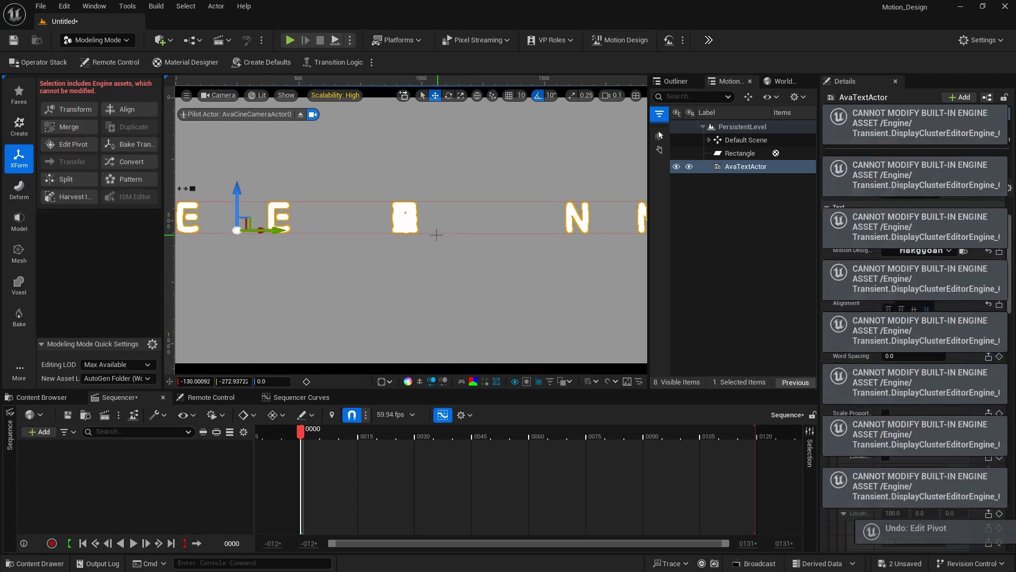
pyautogui.hotkey('ctrl', 'z')
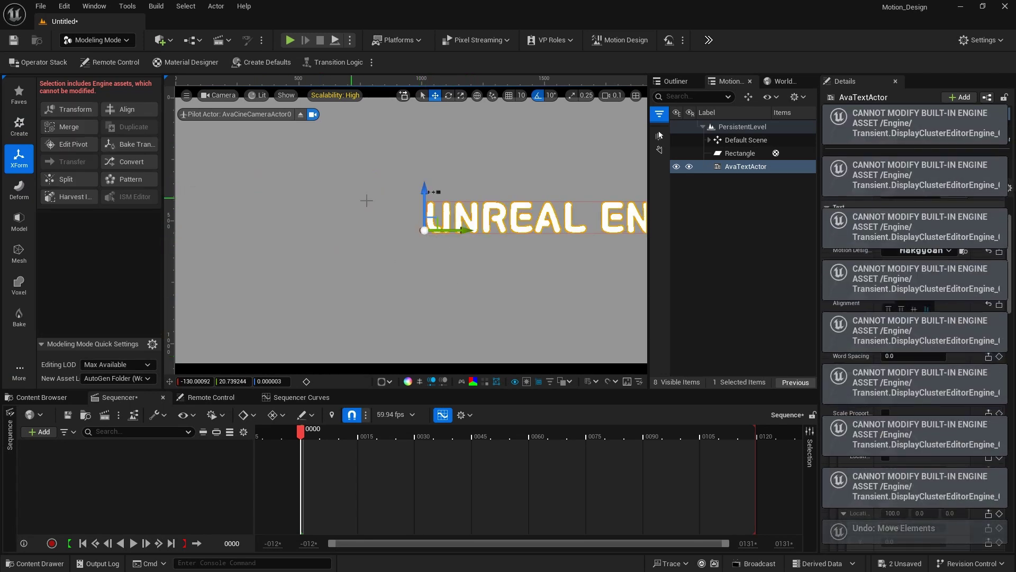
# Move the text actor to about Y -230 and return to the Actors tools of Motion Design mode.
pyautogui.moveTo(453, 229); pyautogui.dragTo(294, 223)
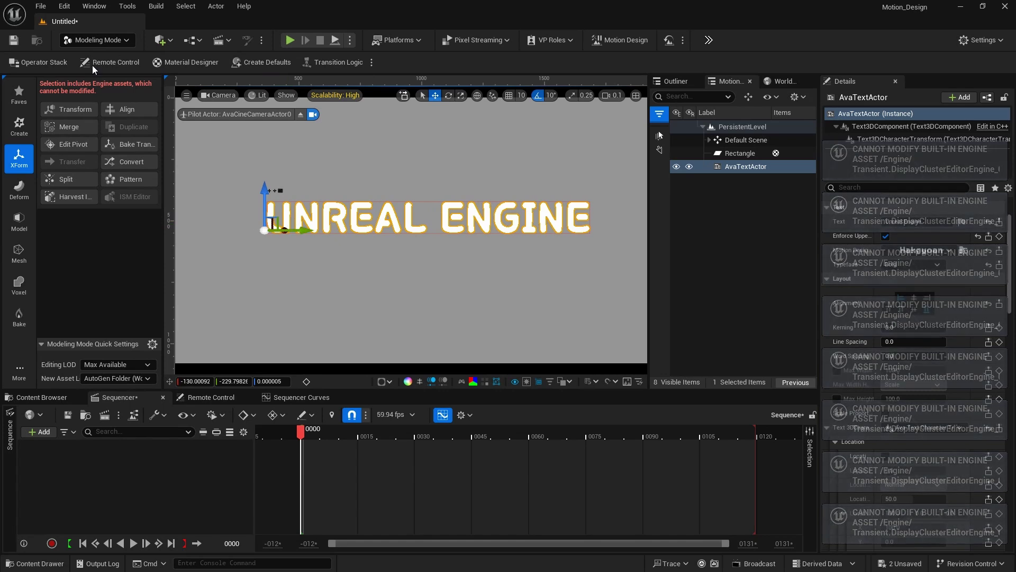
pyautogui.click(98, 39)
pyautogui.click(108, 146)
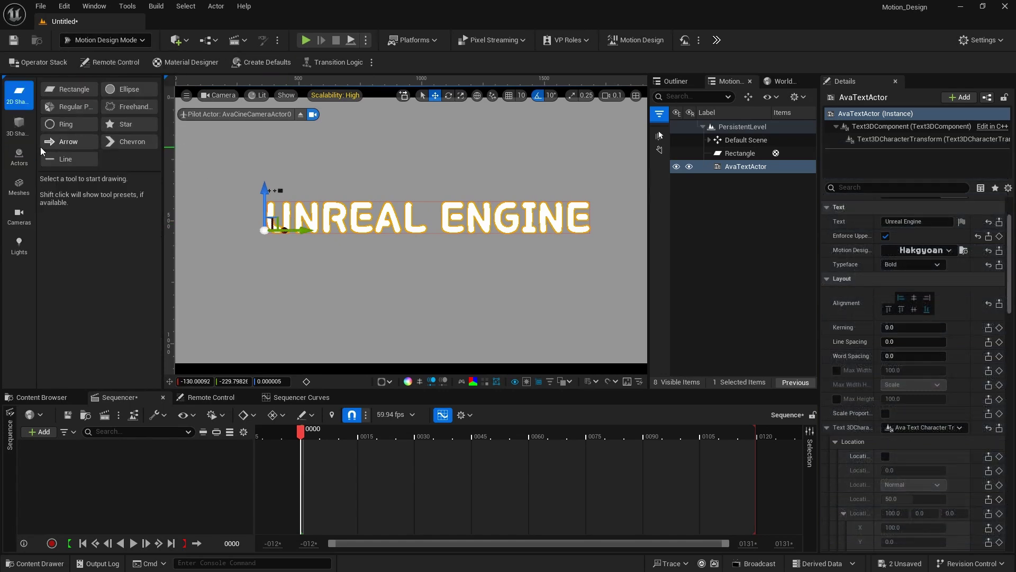
pyautogui.click(19, 156)
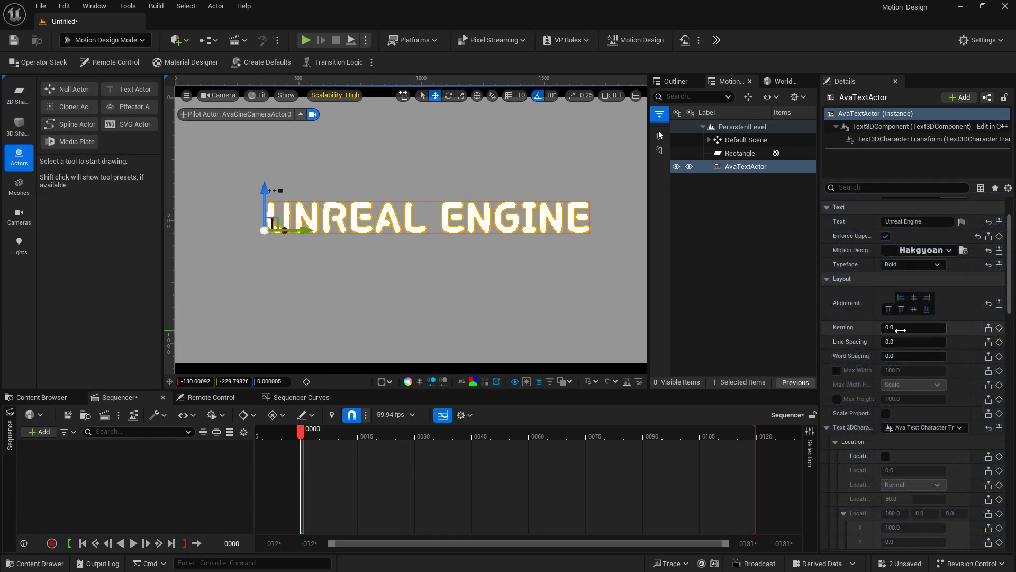
# Try a kerning of about 6.6 and a word spacing of about 25.4 on the text, resetting both to default.
pyautogui.moveTo(899, 330); pyautogui.dragTo(921, 330)
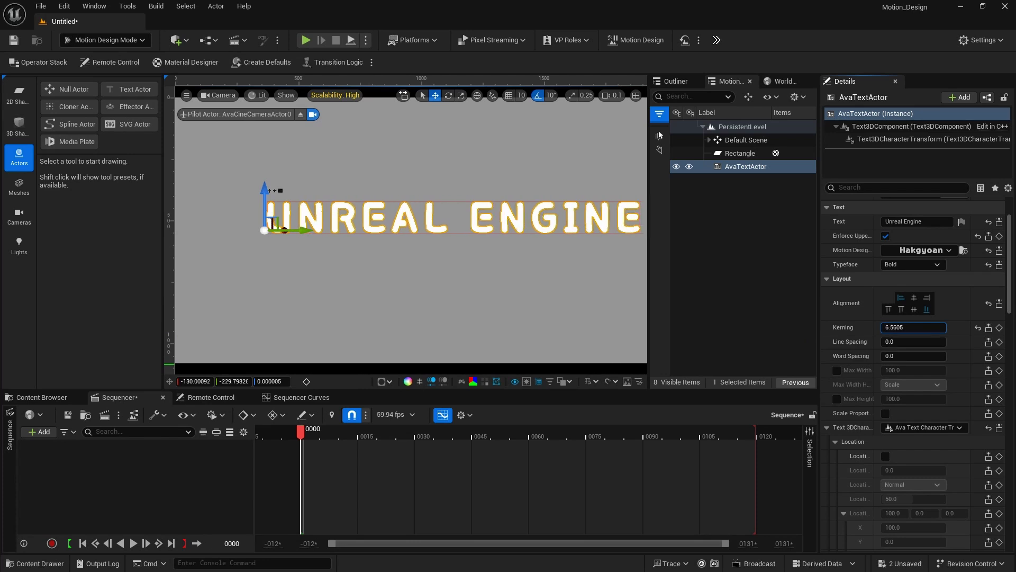
pyautogui.click(978, 328)
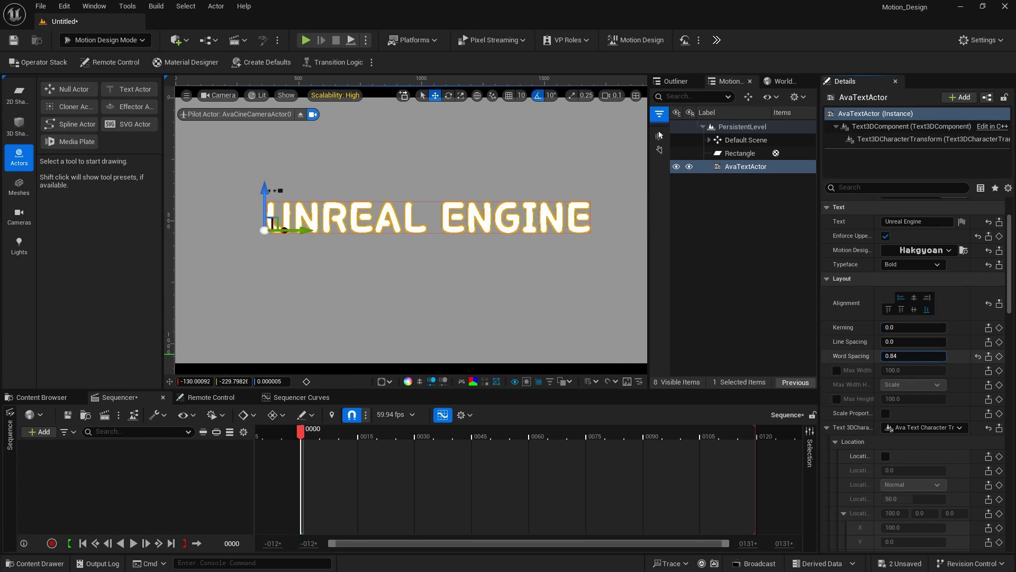
pyautogui.moveTo(913, 355)
pyautogui.mouseDown()
pyautogui.moveTo(953, 356)
pyautogui.moveTo(931, 356)
pyautogui.mouseUp()
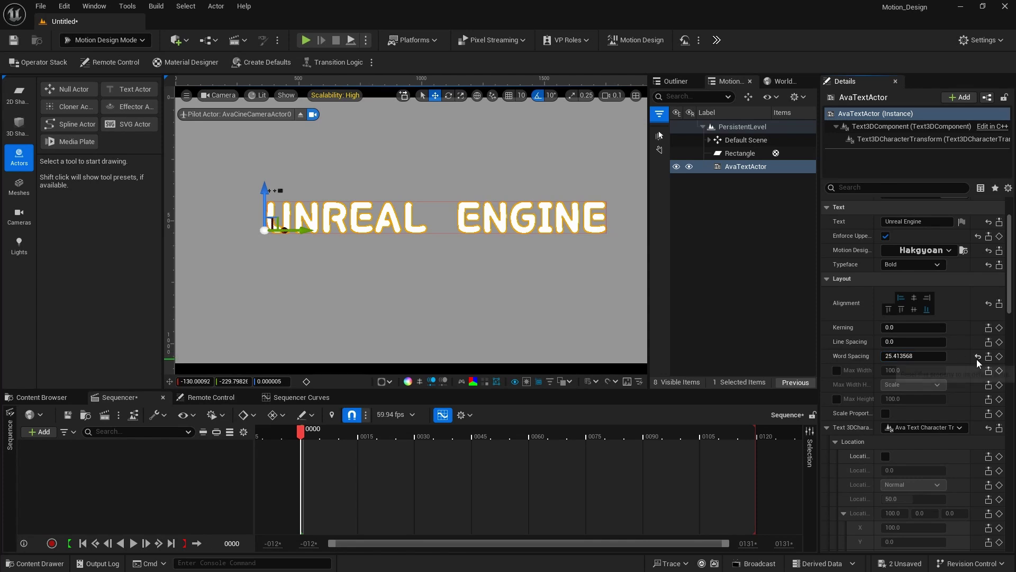
pyautogui.click(977, 357)
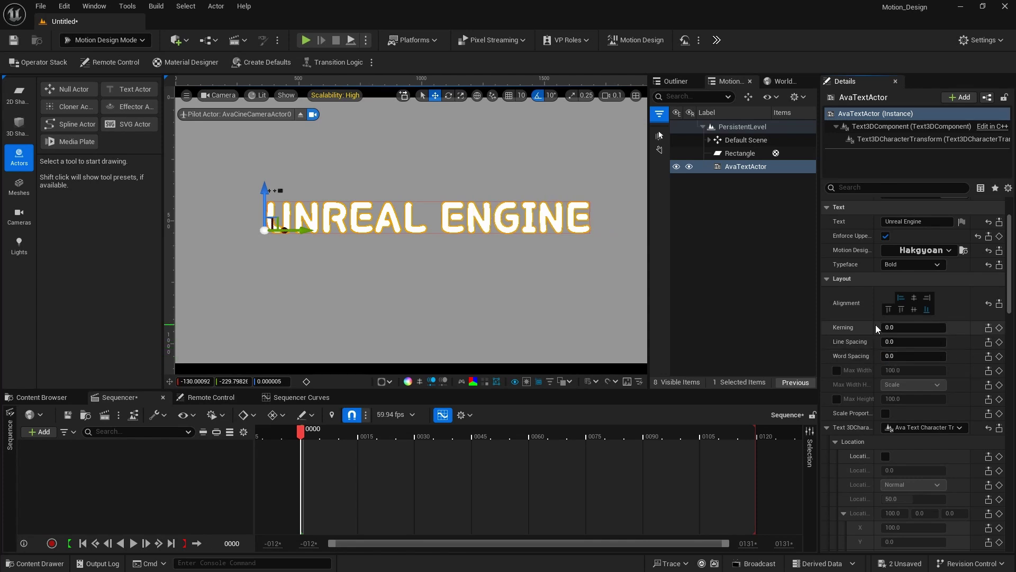
# Try limiting the text to a maximum width of about 586 and height of about 74, and disable both limits.
pyautogui.click(836, 370)
pyautogui.click(836, 399)
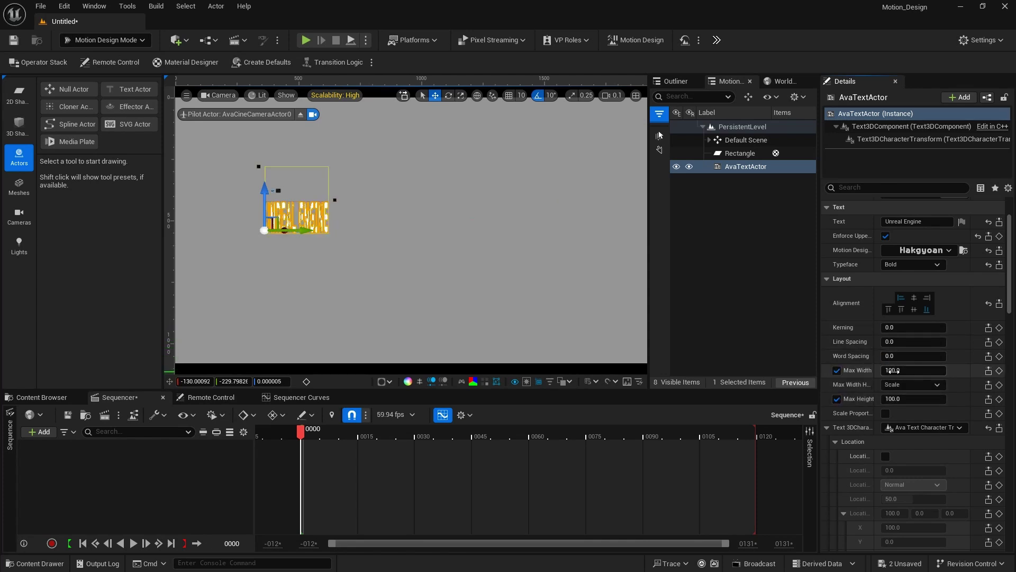
pyautogui.moveTo(913, 370); pyautogui.dragTo(969, 370)
pyautogui.moveTo(901, 399); pyautogui.dragTo(876, 400)
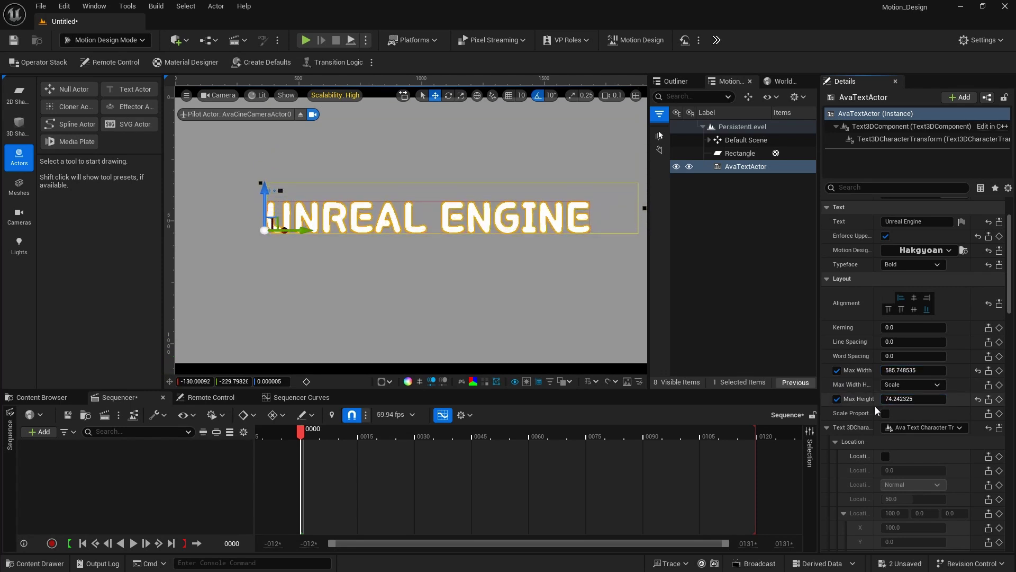
pyautogui.click(837, 398)
pyautogui.click(836, 370)
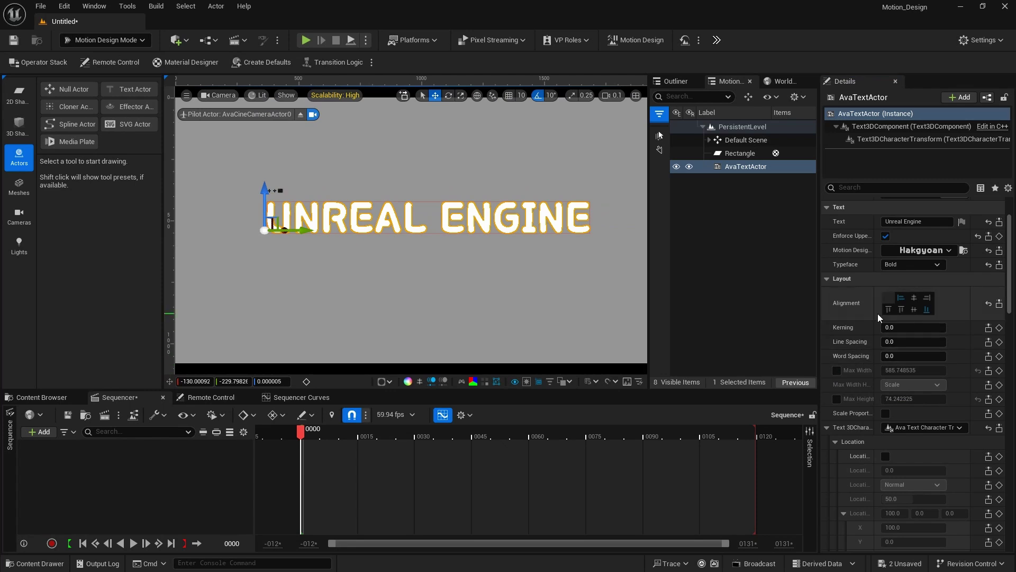
# Collapse the text's character transform settings and rotate the text actor to 41° about Z for a closer look.
pyautogui.scroll(-2, 868, 320)
pyautogui.click(826, 377)
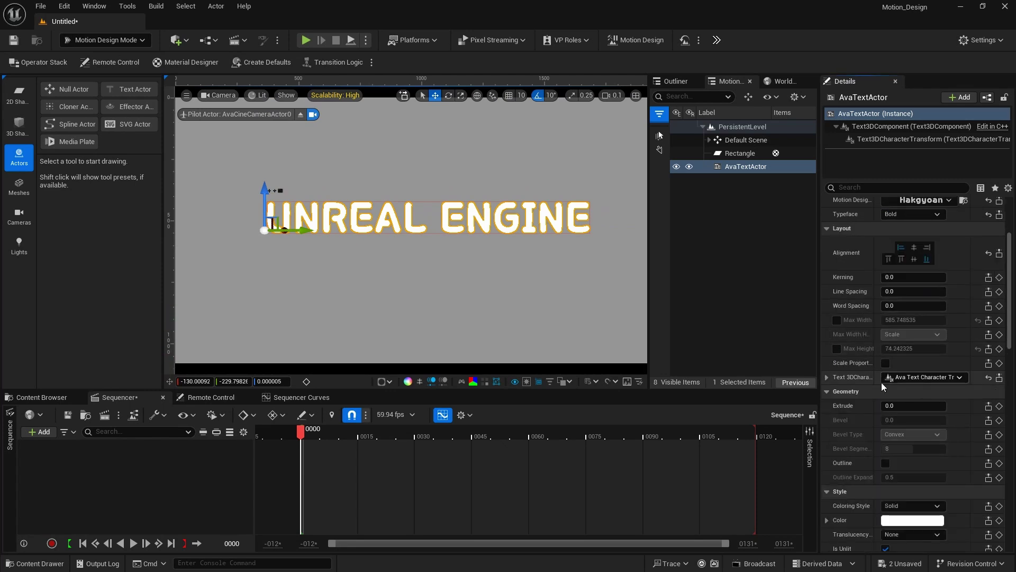
pyautogui.scroll(-3, 881, 382)
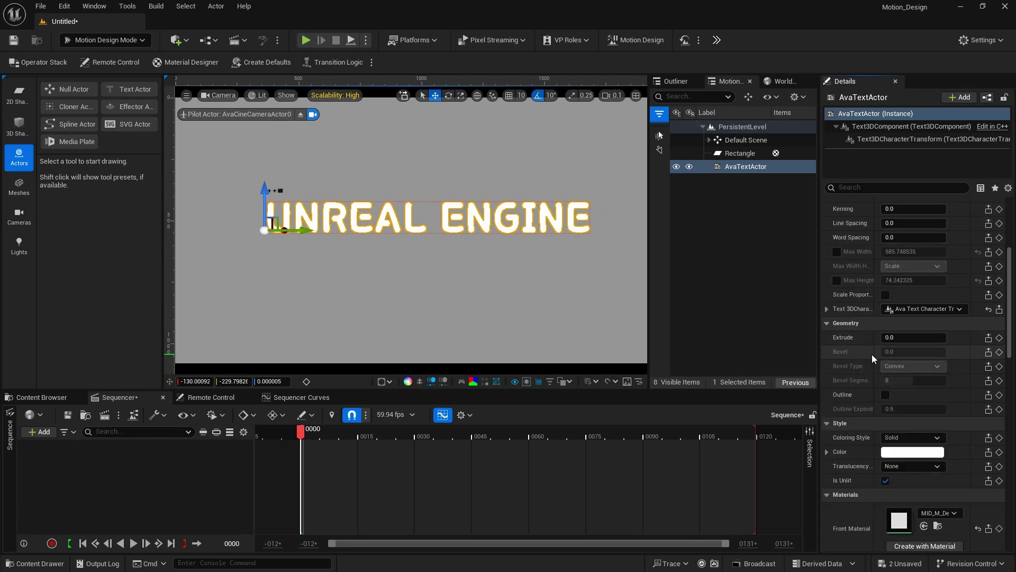
pyautogui.scroll(6, 872, 354)
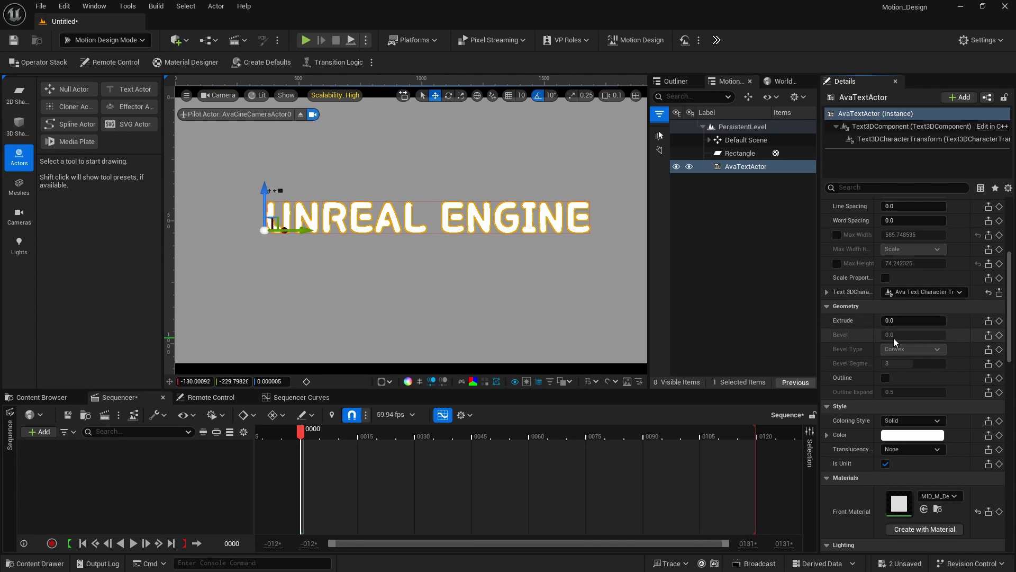
pyautogui.scroll(2, 882, 329)
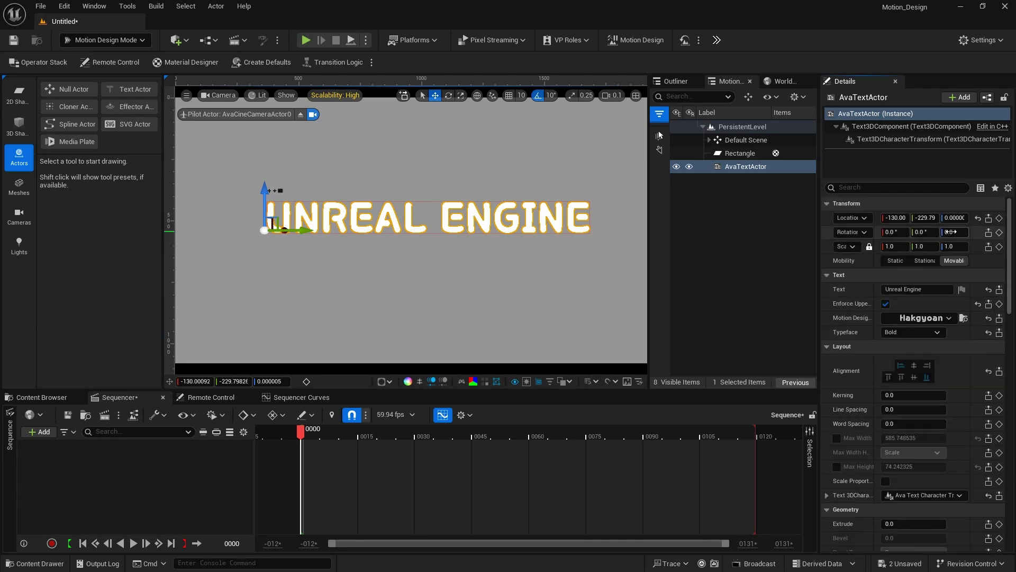
pyautogui.moveTo(951, 233); pyautogui.dragTo(984, 232)
pyautogui.scroll(3, 411, 225)
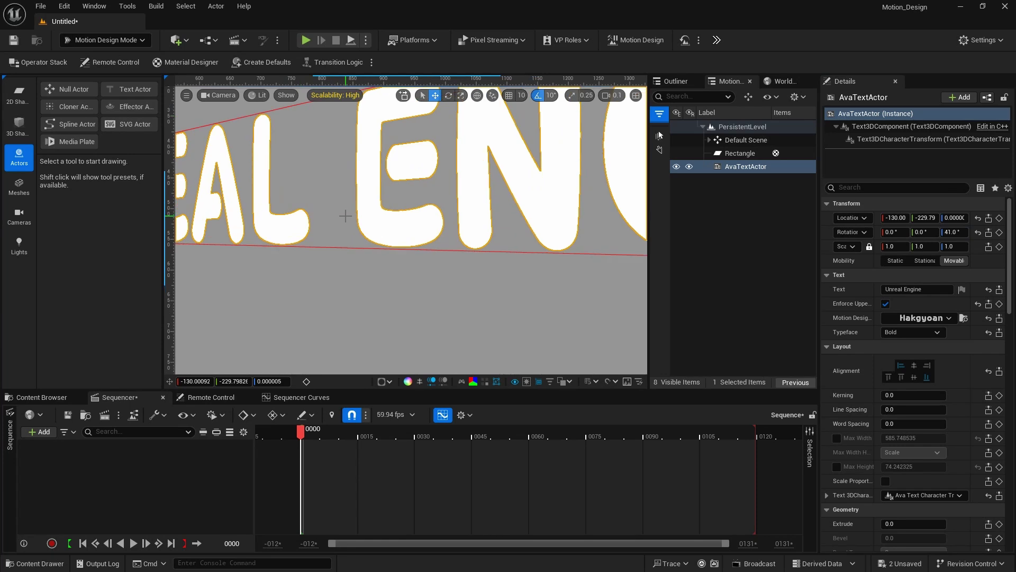
# Try an extrude depth of 20 on the text, reduce it to 10, and add a bevel of about 2.
pyautogui.moveTo(345, 216); pyautogui.dragTo(345, 159, button='middle')
pyautogui.moveTo(345, 216); pyautogui.dragTo(345, 296, button='right')
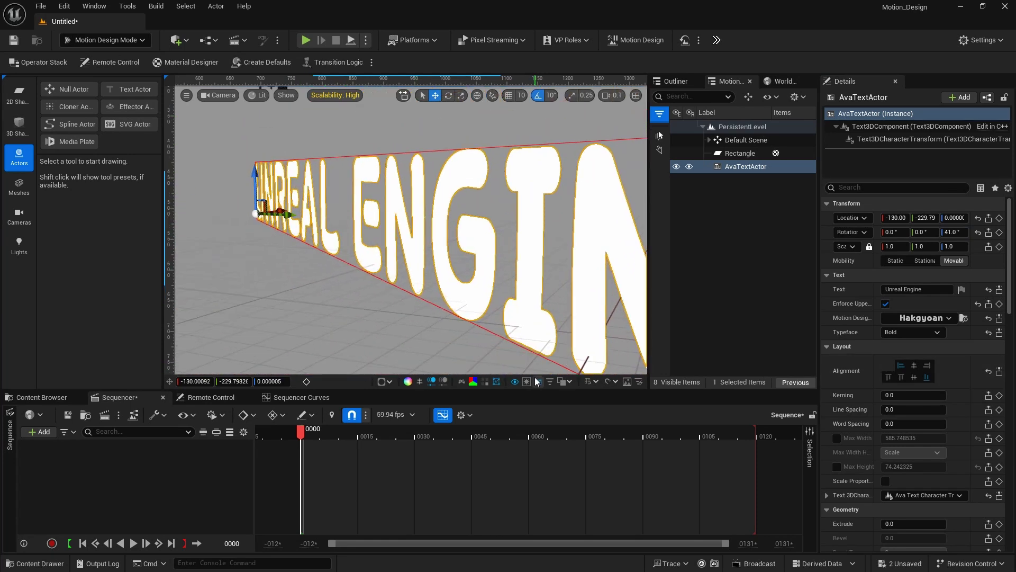
pyautogui.scroll(-5, 894, 394)
pyautogui.click(908, 388)
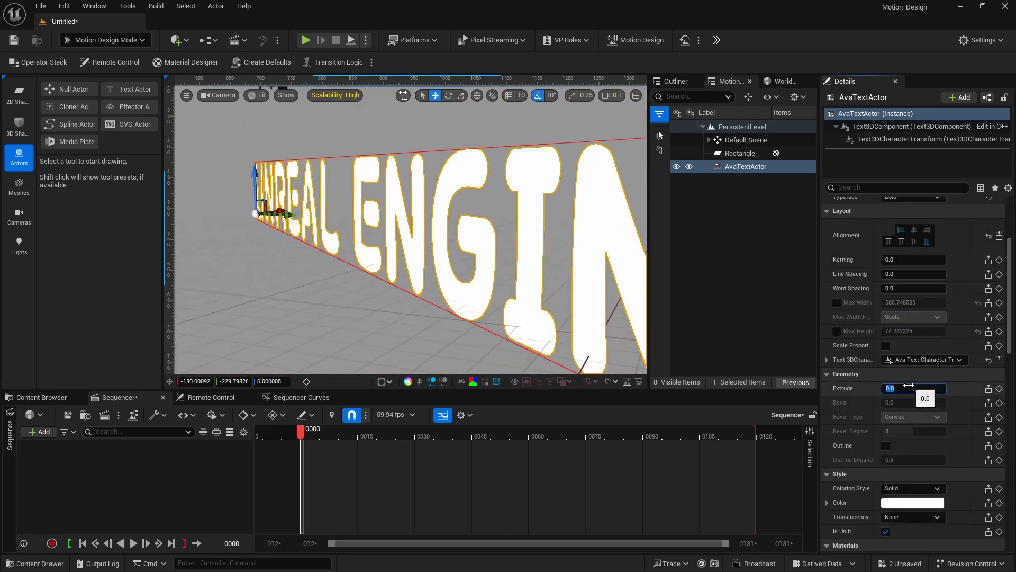
pyautogui.write('20')
pyautogui.press('Return')
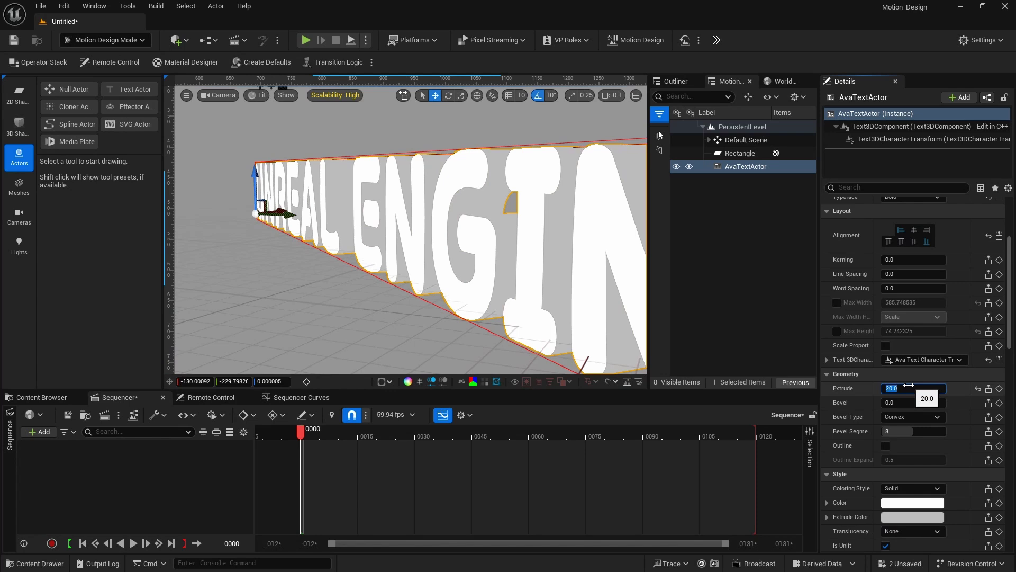
pyautogui.write('10')
pyautogui.press('Return')
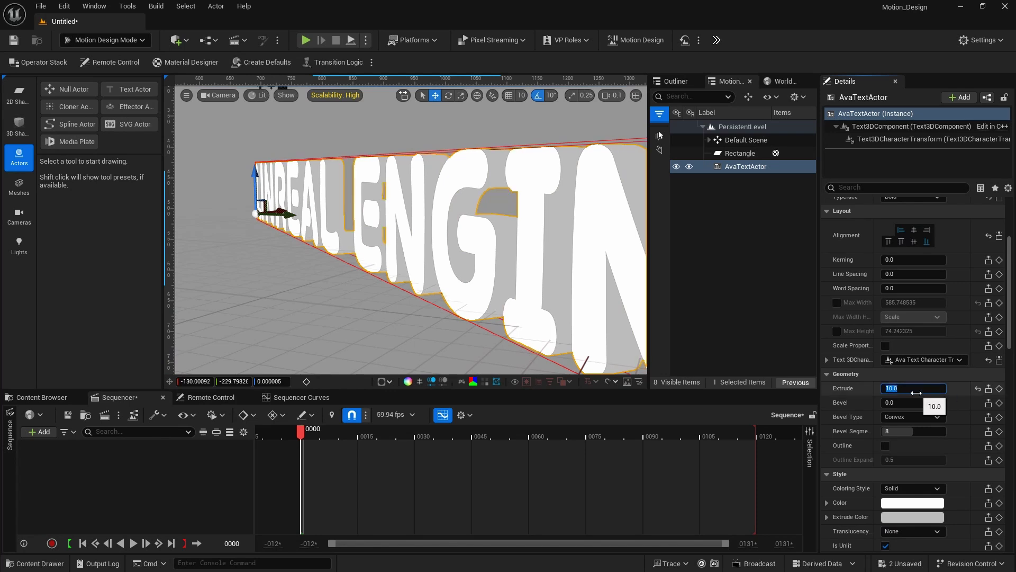
pyautogui.moveTo(902, 401)
pyautogui.mouseDown()
pyautogui.moveTo(947, 400)
pyautogui.moveTo(884, 393)
pyautogui.mouseUp()
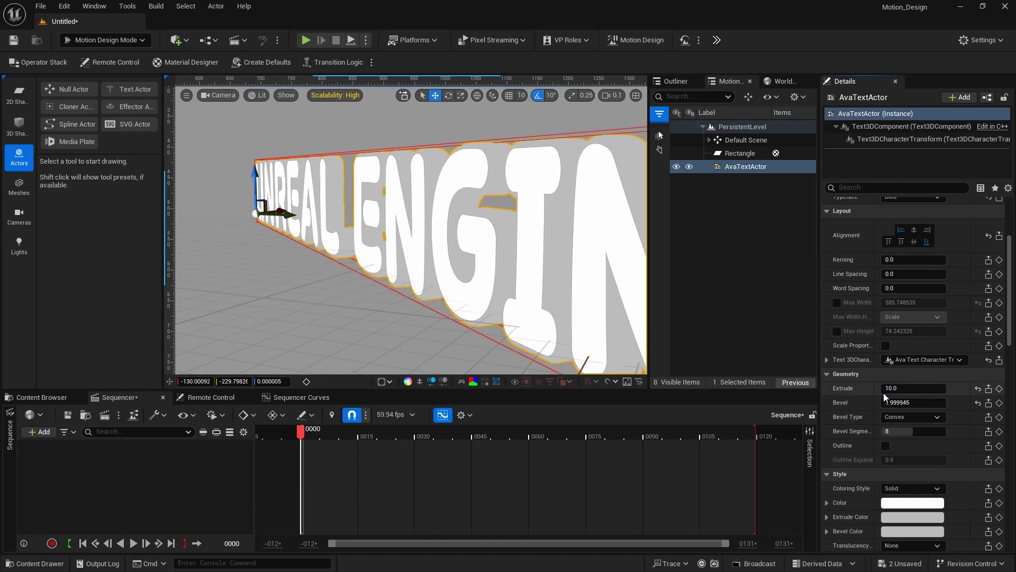
# Create a PBR Material Designer material for the text's front, with a solid light purple base color.
pyautogui.scroll(-3, 907, 409)
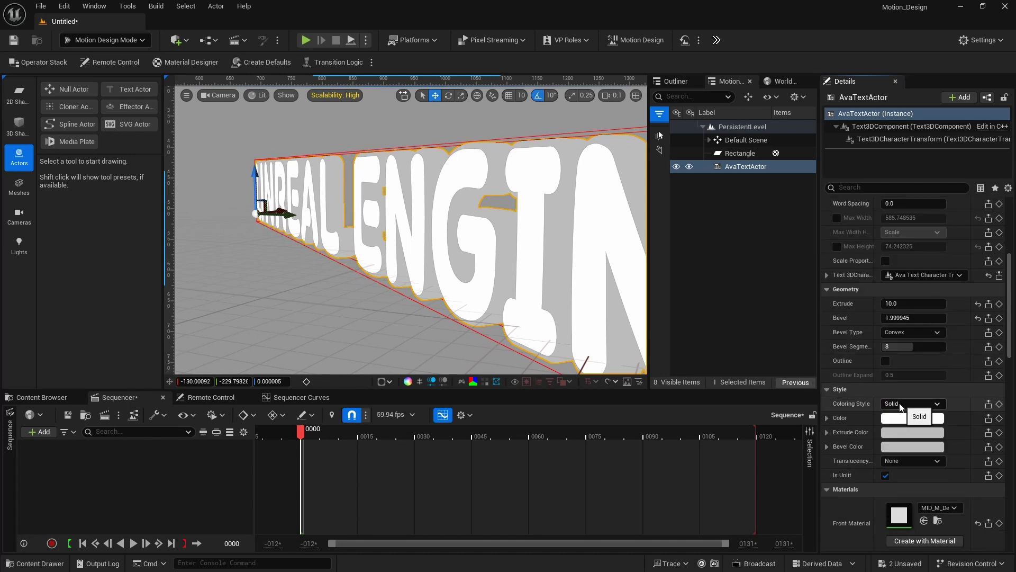
pyautogui.scroll(-7, 899, 404)
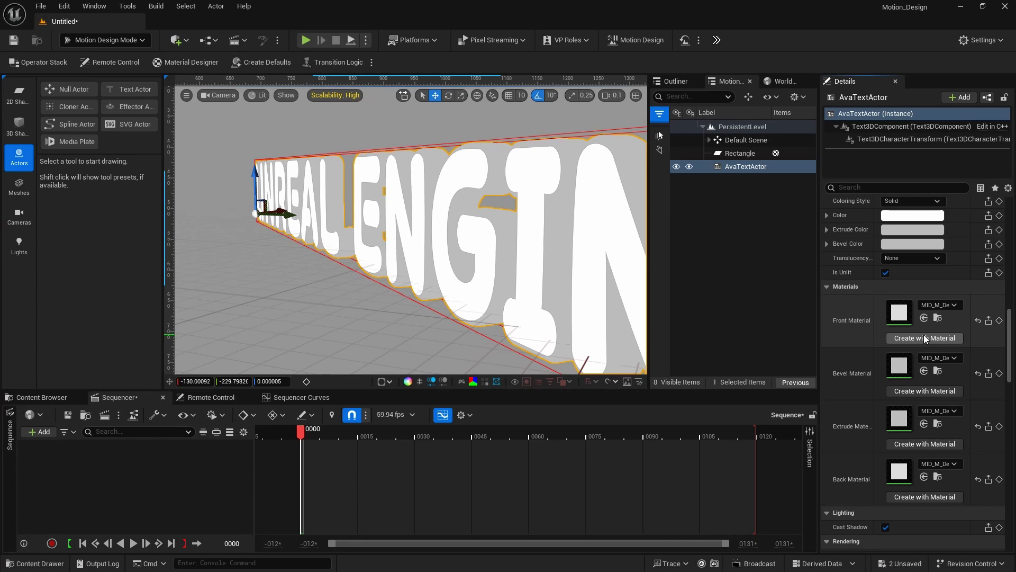
pyautogui.click(910, 337)
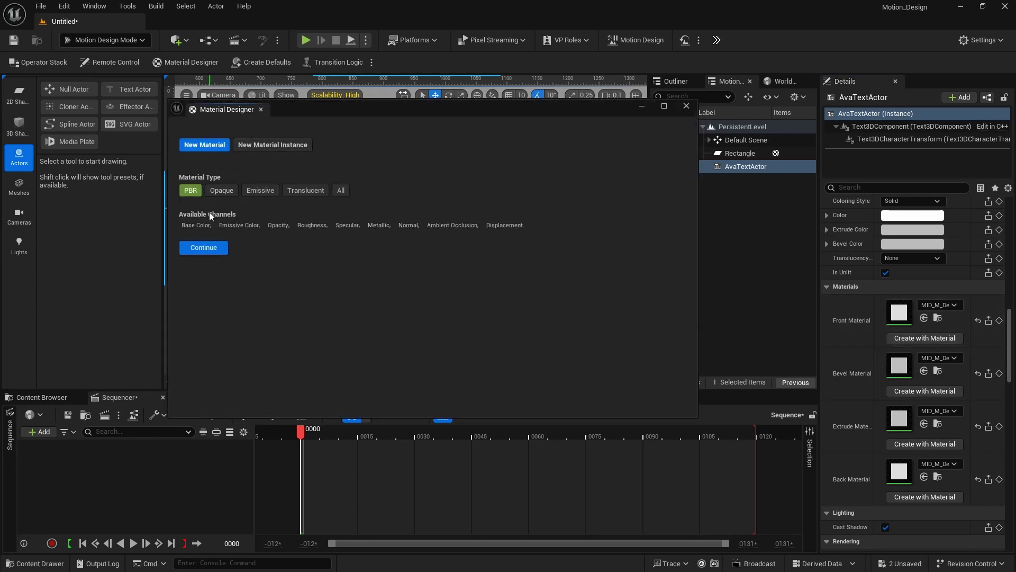
pyautogui.click(199, 250)
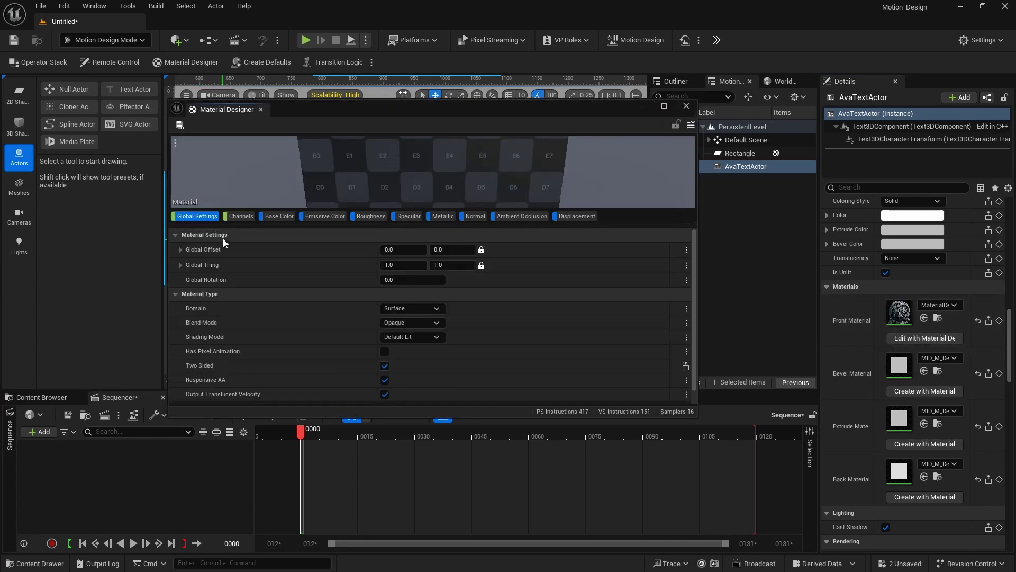
pyautogui.click(271, 216)
pyautogui.click(196, 270)
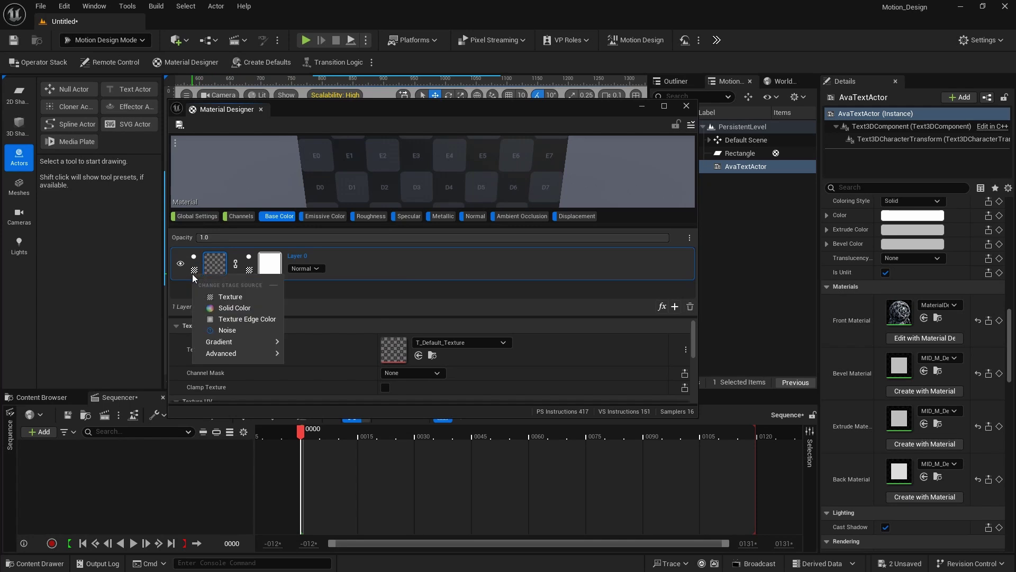
pyautogui.click(214, 302)
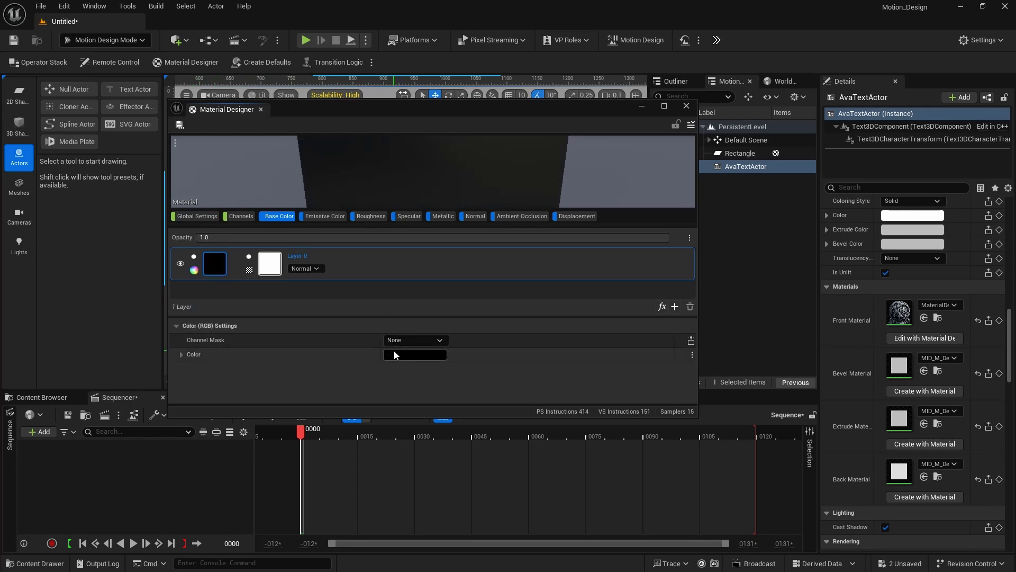
pyautogui.click(408, 355)
pyautogui.click(446, 350)
pyautogui.click(539, 550)
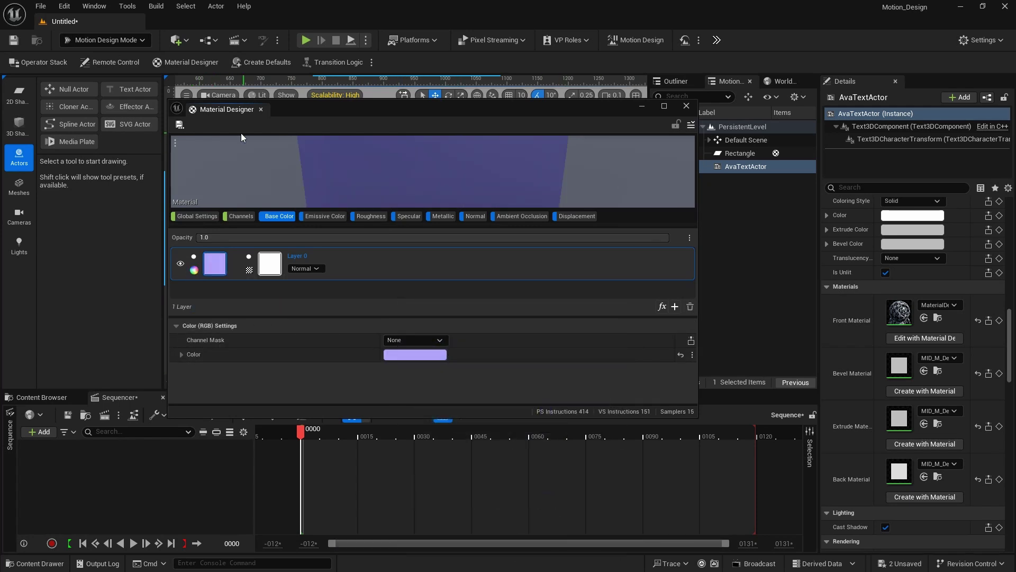
pyautogui.click(261, 110)
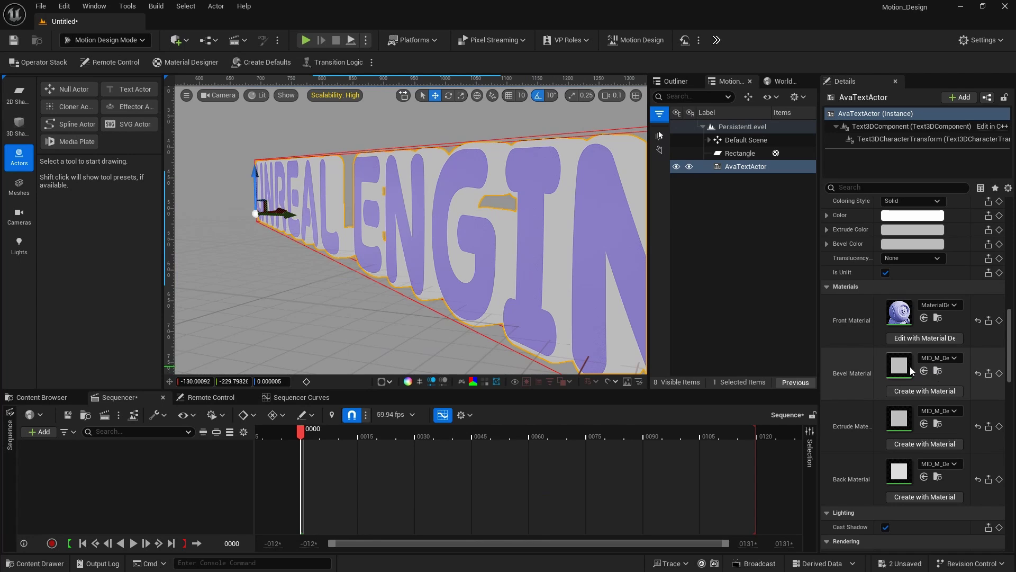
# Create a PBR material for the text's bevel, with a solid pink base color (sRGB hex FFB0EC).
pyautogui.click(925, 390)
pyautogui.click(215, 252)
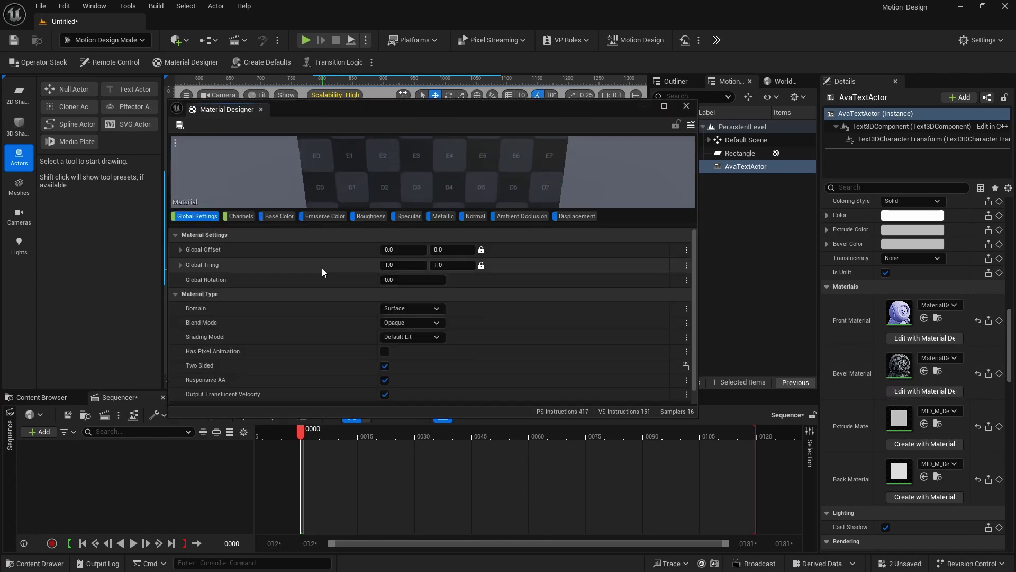
pyautogui.click(277, 216)
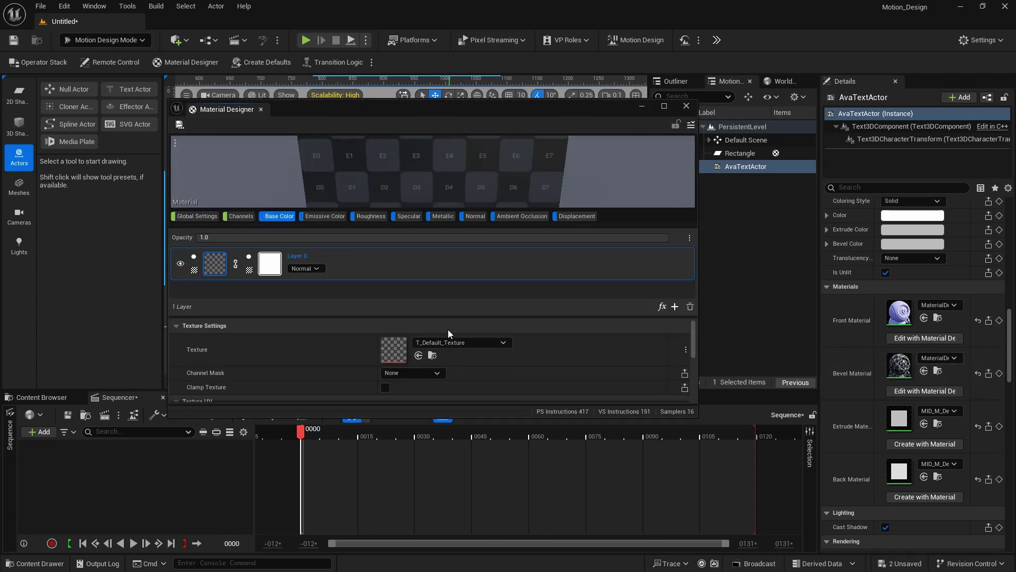
pyautogui.click(195, 270)
pyautogui.click(220, 297)
pyautogui.click(402, 354)
pyautogui.click(489, 361)
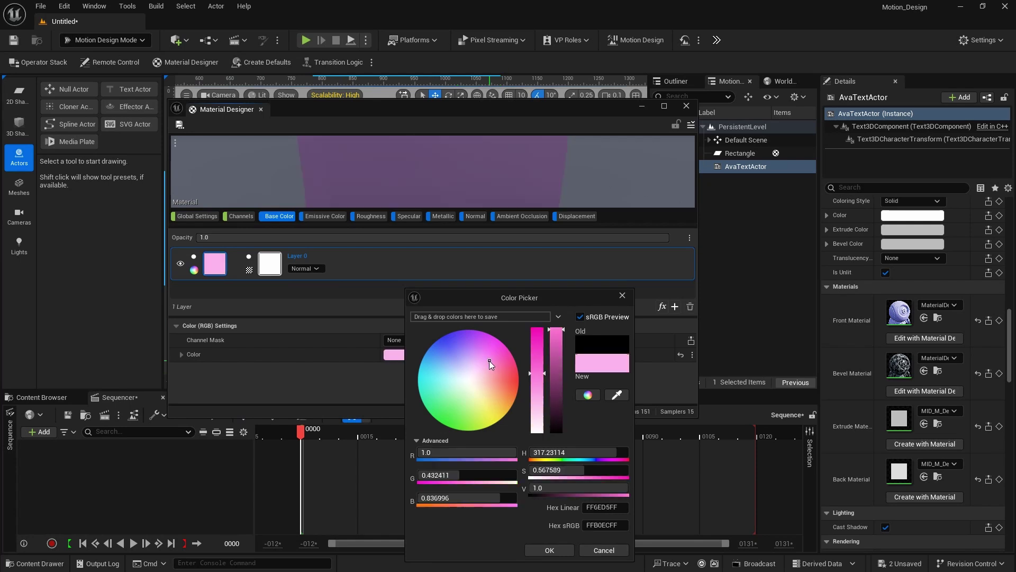
pyautogui.click(549, 550)
pyautogui.click(260, 109)
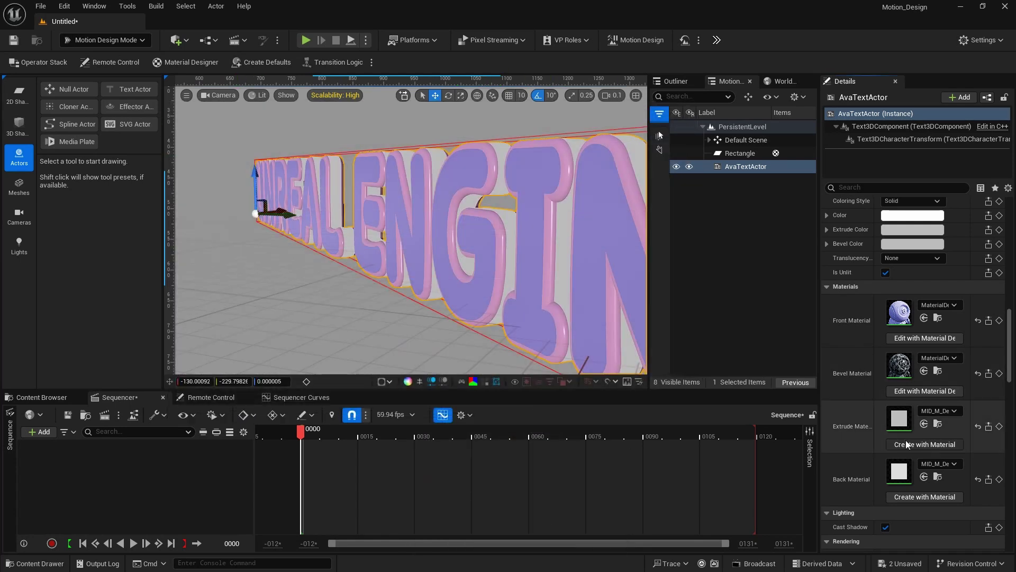
# Create a Material Designer material for the text's extruded sides, with a solid light green base color.
pyautogui.click(906, 442)
pyautogui.click(195, 270)
pyautogui.click(219, 297)
pyautogui.click(415, 354)
pyautogui.click(470, 393)
pyautogui.click(562, 552)
pyautogui.click(260, 109)
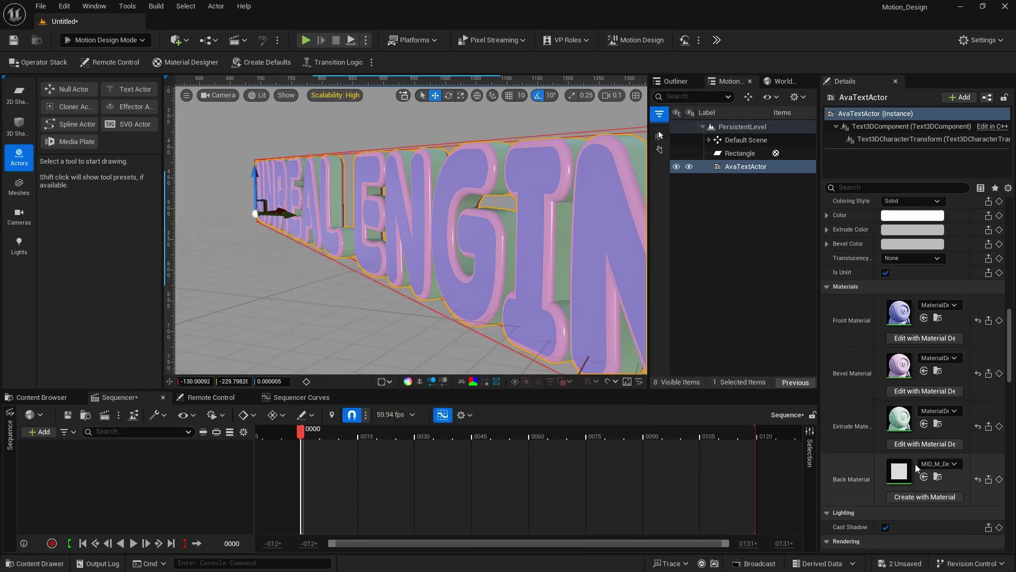
# Create a Material Designer material for the text's back, with a solid light orange base color.
pyautogui.click(910, 496)
pyautogui.click(277, 216)
pyautogui.click(195, 270)
pyautogui.click(219, 297)
pyautogui.click(414, 354)
pyautogui.click(489, 390)
pyautogui.click(547, 550)
pyautogui.click(261, 109)
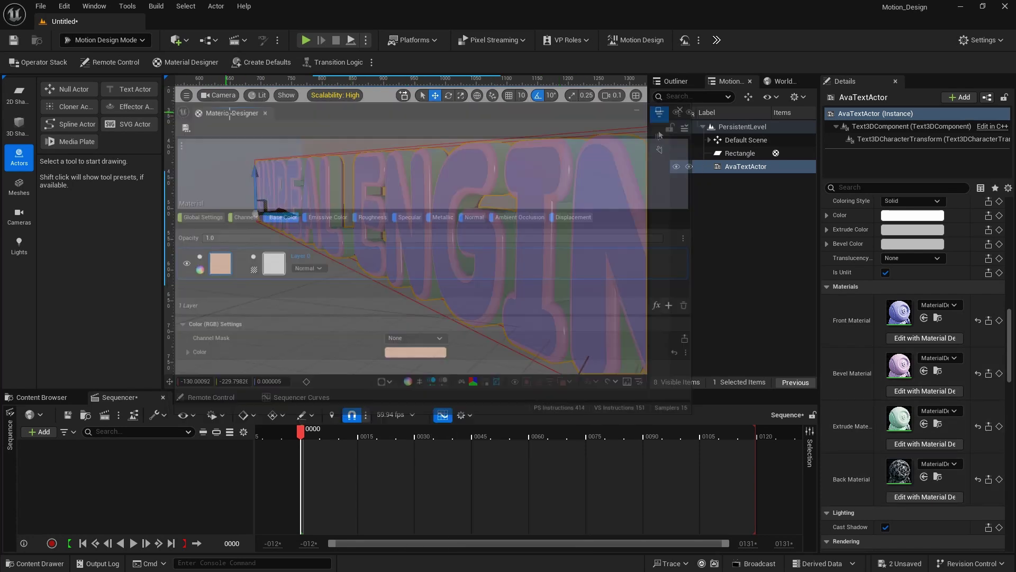
# Try a larger bevel of about 3.1 on the text, and bring the bevel down to about 1.65.
pyautogui.moveTo(479, 205)
pyautogui.mouseDown(button='right')
pyautogui.moveTo(433, 222)
pyautogui.moveTo(479, 212)
pyautogui.moveTo(439, 217)
pyautogui.moveTo(478, 205)
pyautogui.moveTo(468, 205)
pyautogui.mouseUp(button='right')
pyautogui.scroll(-4, 927, 342)
pyautogui.scroll(8, 929, 343)
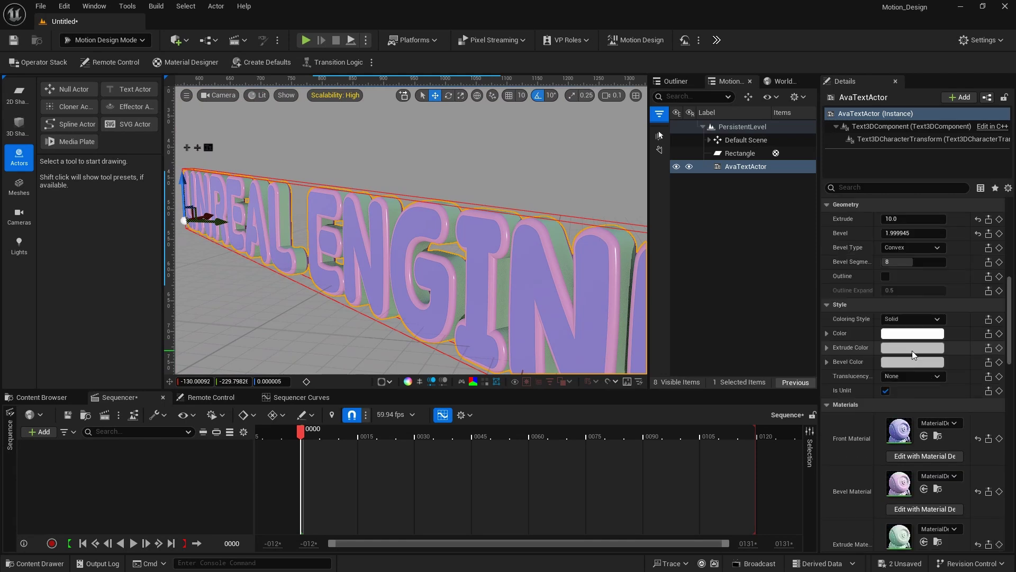
pyautogui.scroll(10, 913, 350)
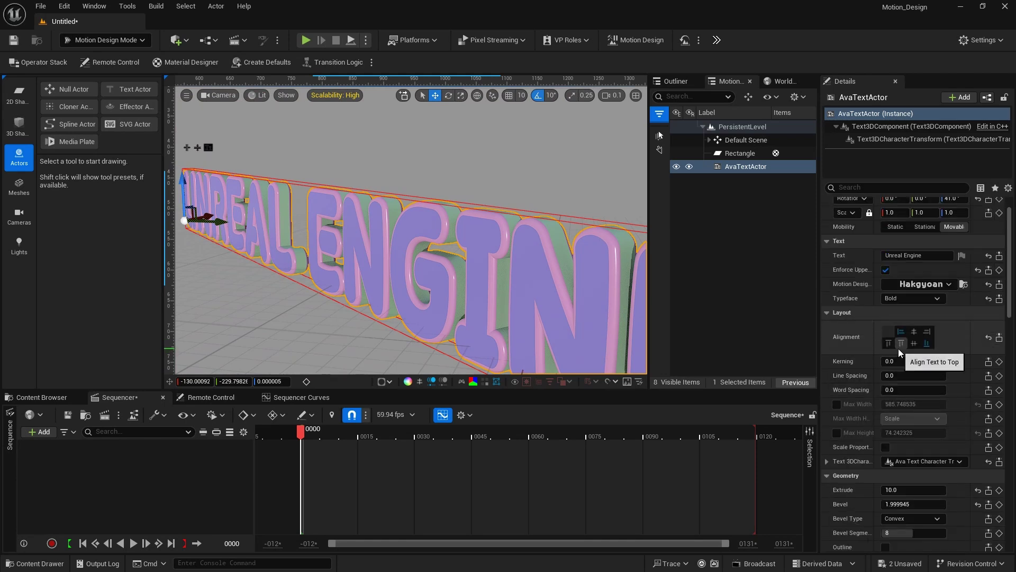
pyautogui.scroll(-4, 902, 353)
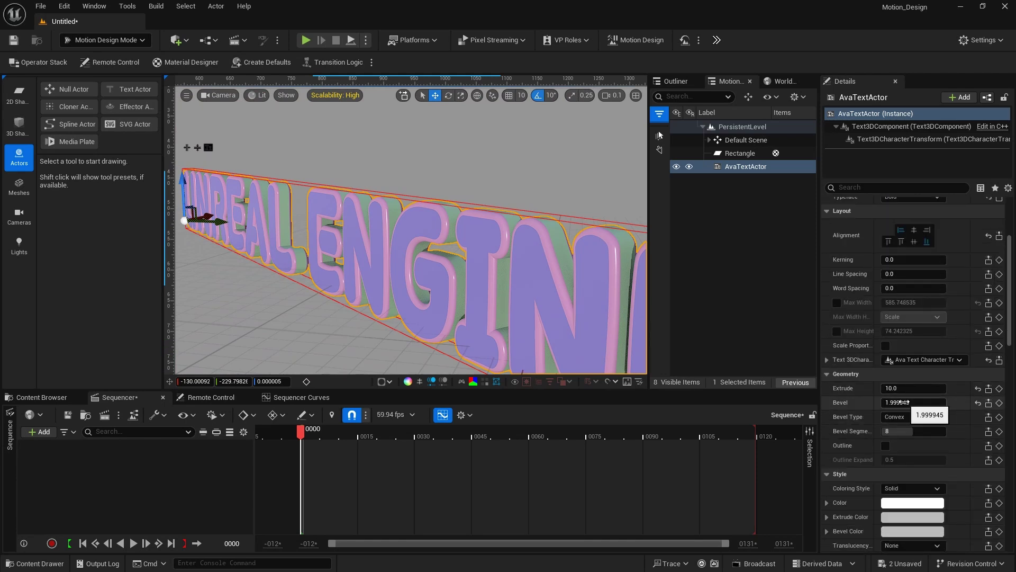
pyautogui.click(900, 402)
pyautogui.write('5')
pyautogui.press('Return')
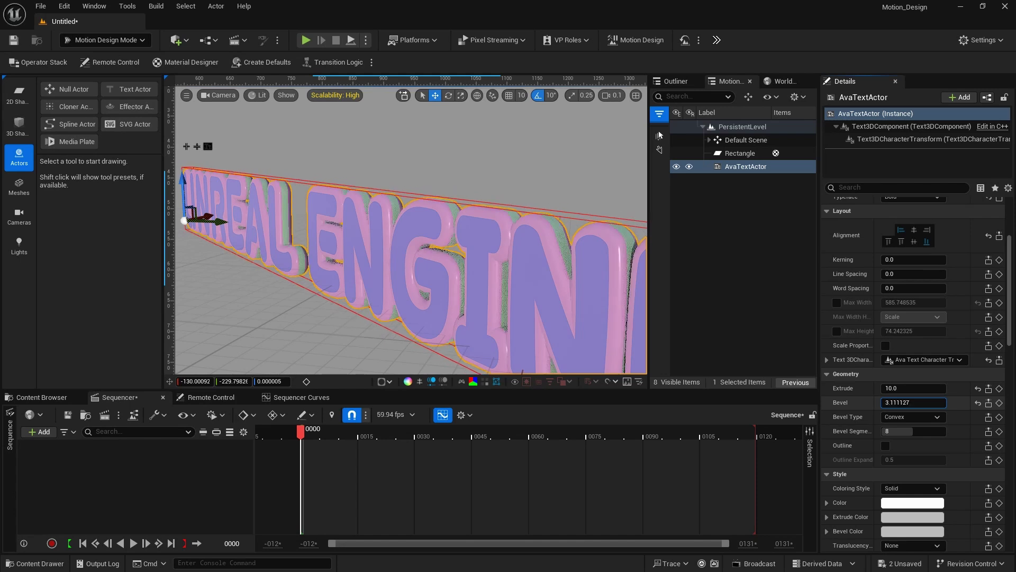
# Cycle the text's bevel type through Linear, Half Circle, Convex, Concave and One Step, ending on Two Steps.
pyautogui.click(901, 418)
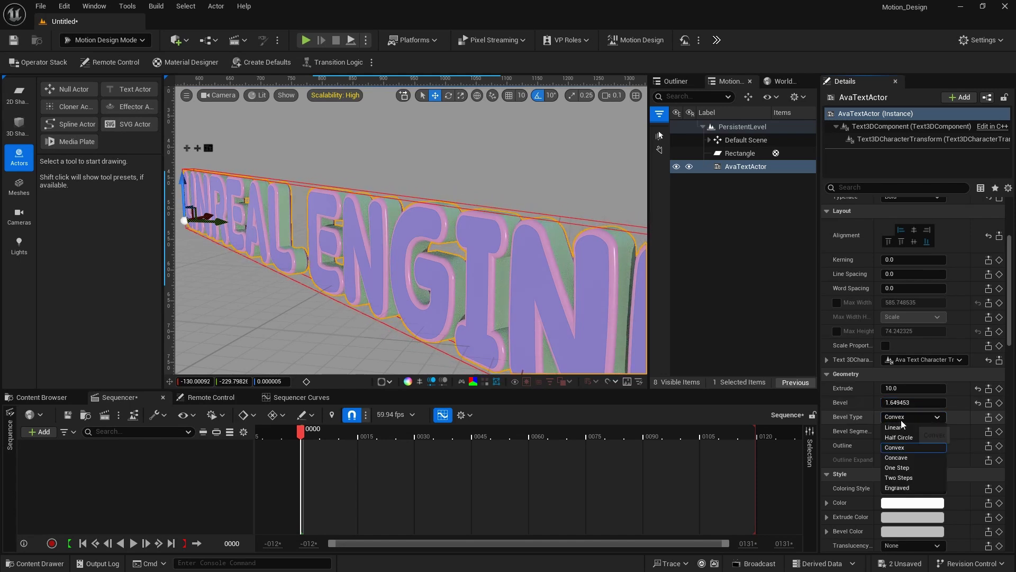
pyautogui.click(902, 426)
pyautogui.click(910, 420)
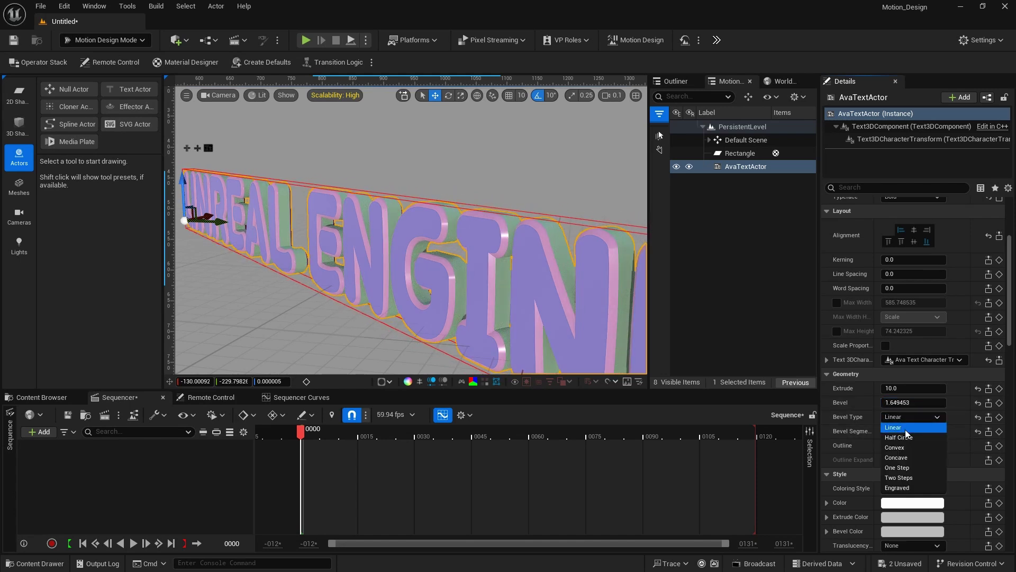
pyautogui.click(903, 437)
pyautogui.click(903, 416)
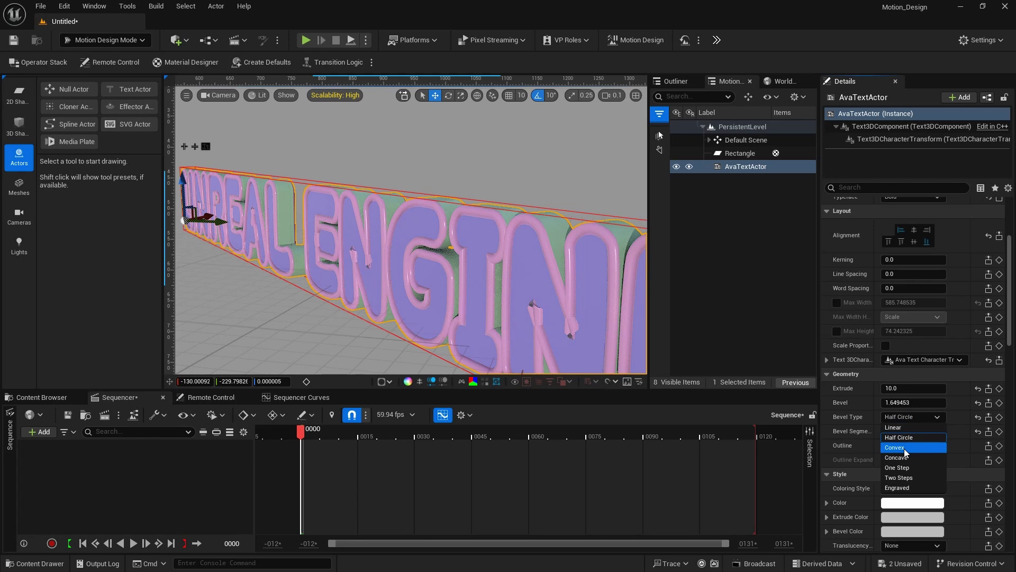
pyautogui.click(909, 449)
pyautogui.click(909, 422)
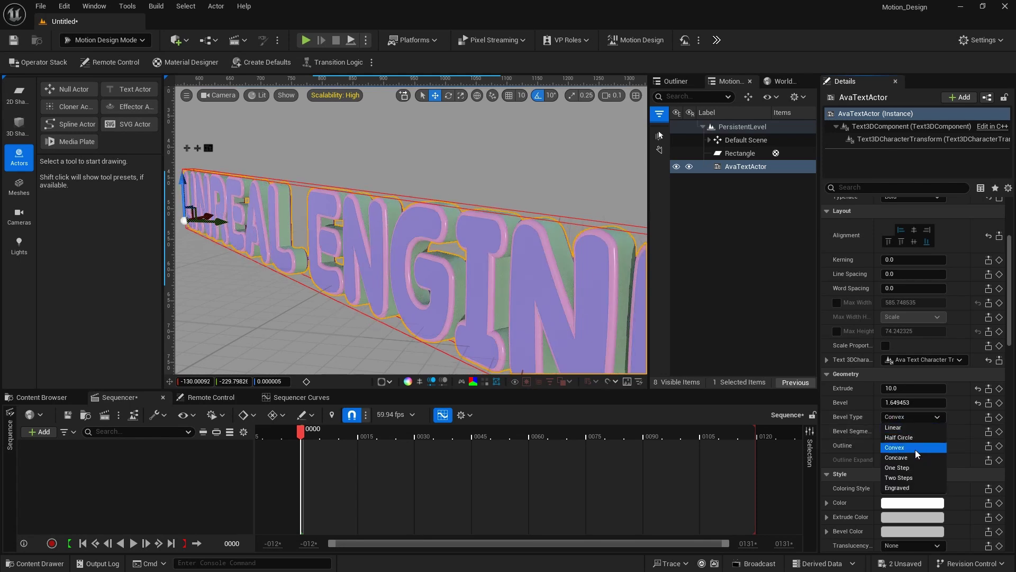
pyautogui.click(911, 459)
pyautogui.click(909, 418)
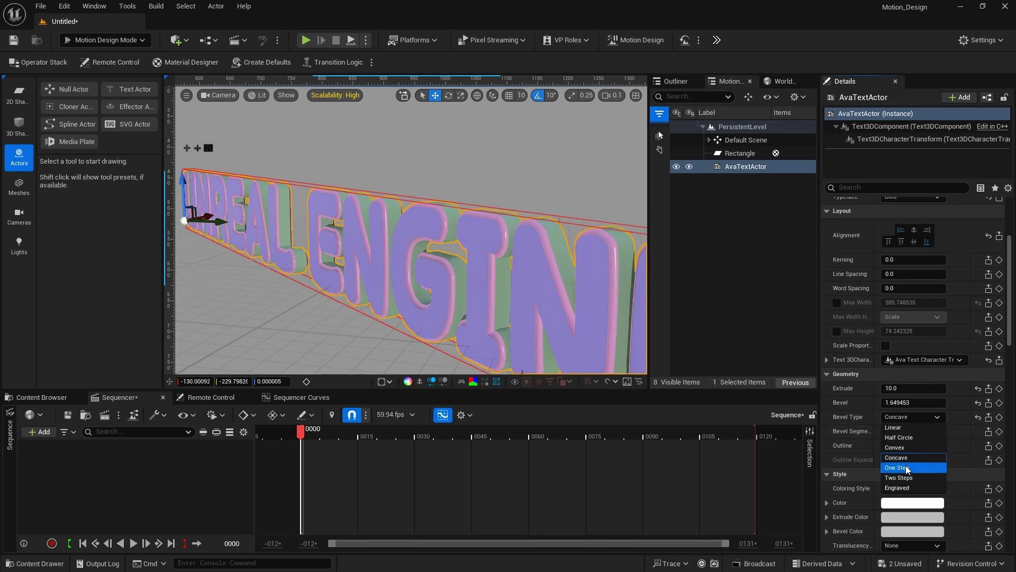
pyautogui.click(906, 468)
pyautogui.click(927, 420)
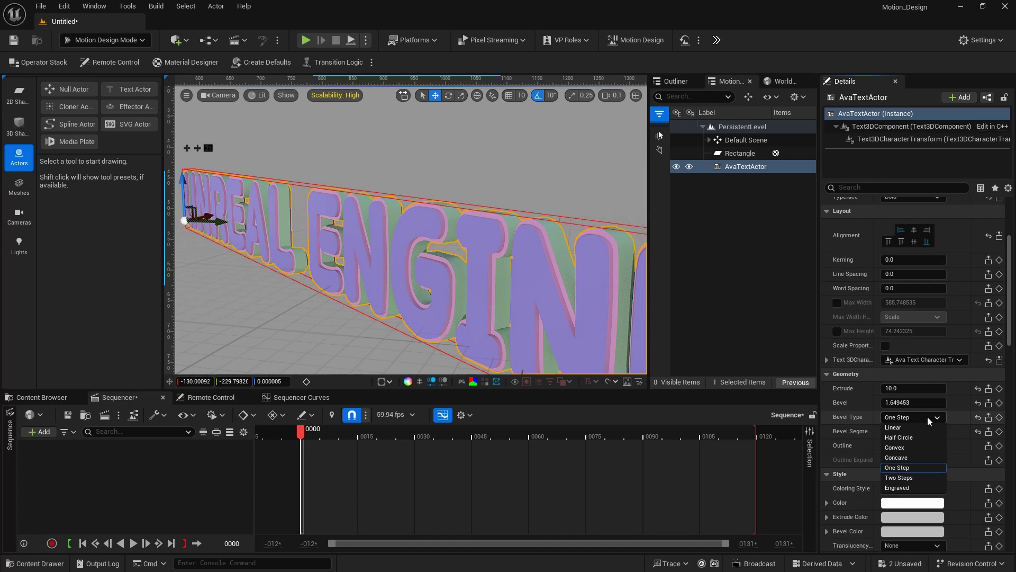
pyautogui.click(916, 476)
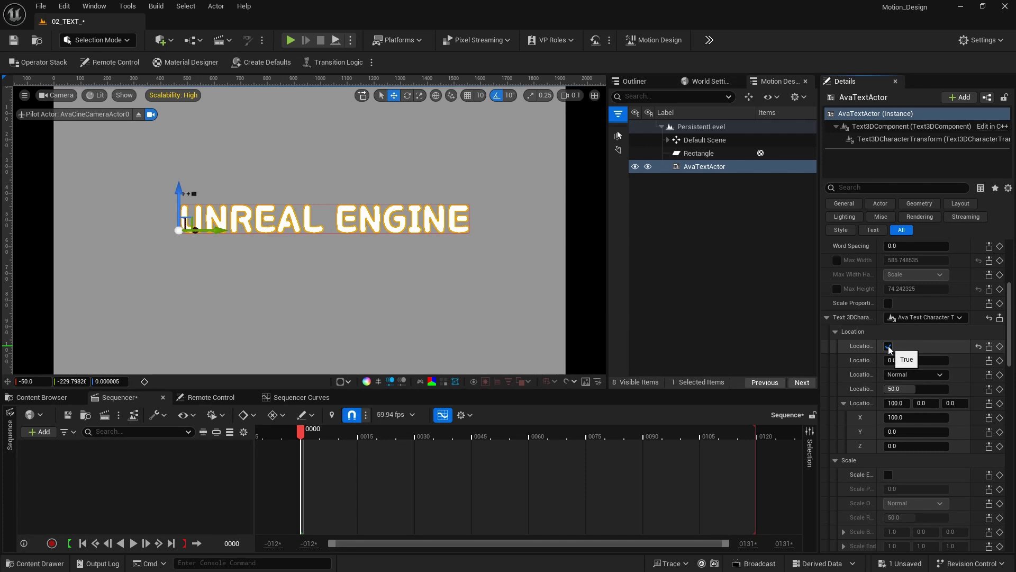
# Toggle the text's character location effect off and on, and preview its location progress, returning it to 0.
pyautogui.click(888, 346)
pyautogui.click(888, 346)
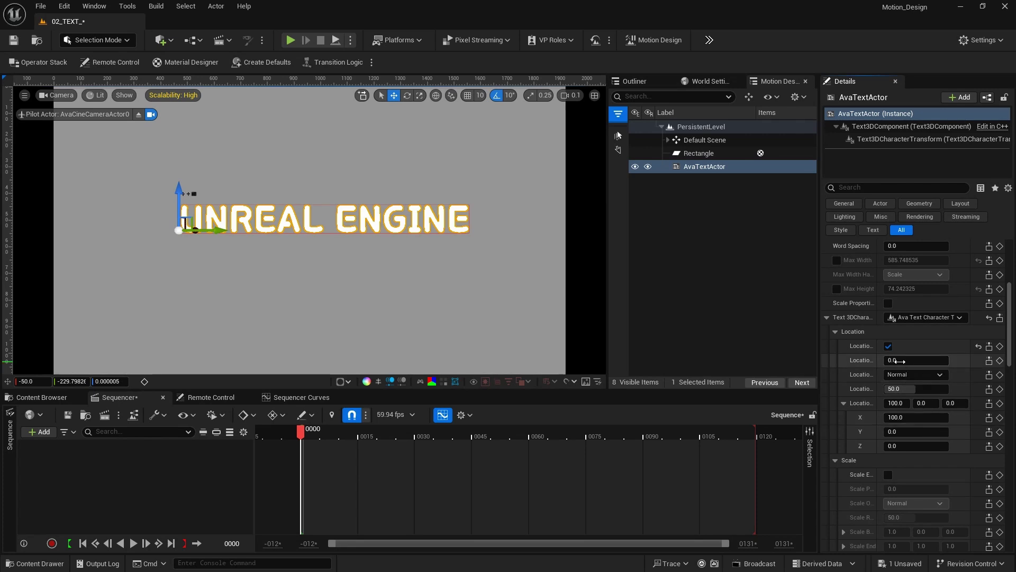
pyautogui.moveTo(900, 360)
pyautogui.mouseDown()
pyautogui.moveTo(948, 361)
pyautogui.moveTo(884, 361)
pyautogui.mouseUp()
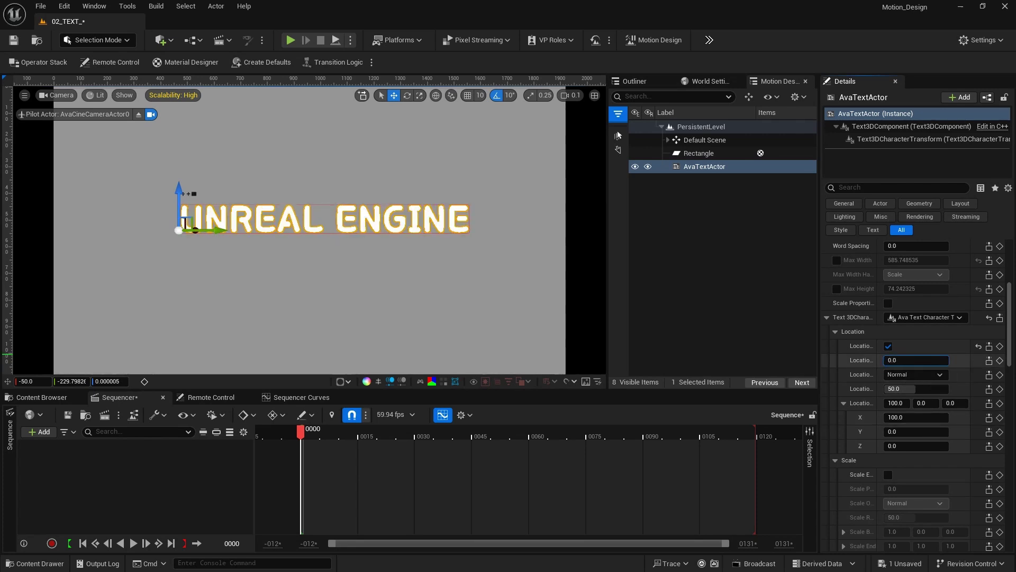
# Set the character location distance to 200 in X and preview the location progress, returning it to 0.
pyautogui.click(923, 417)
pyautogui.write('200')
pyautogui.press('Return')
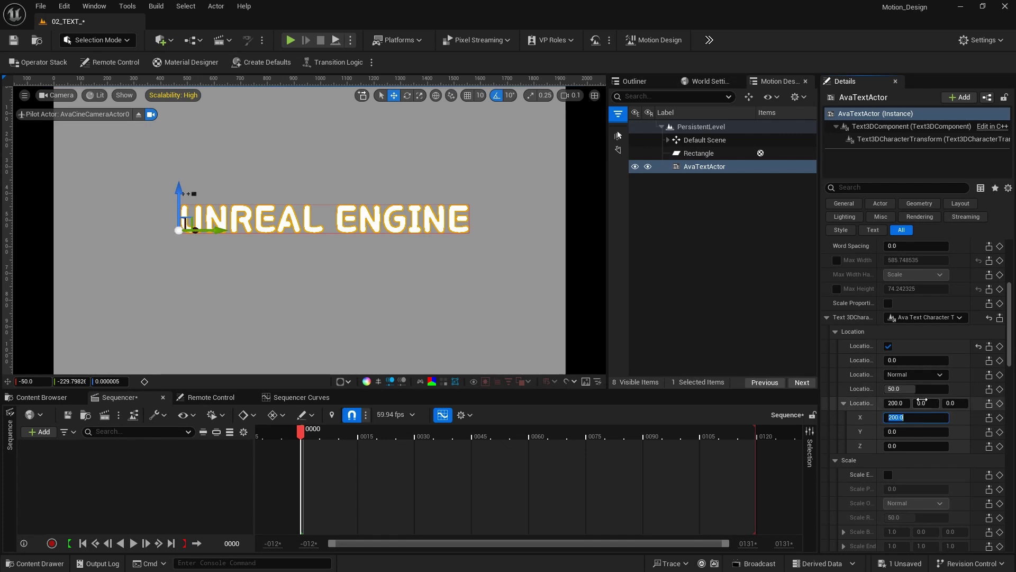
pyautogui.moveTo(899, 361)
pyautogui.mouseDown()
pyautogui.moveTo(947, 360)
pyautogui.moveTo(885, 360)
pyautogui.mouseUp()
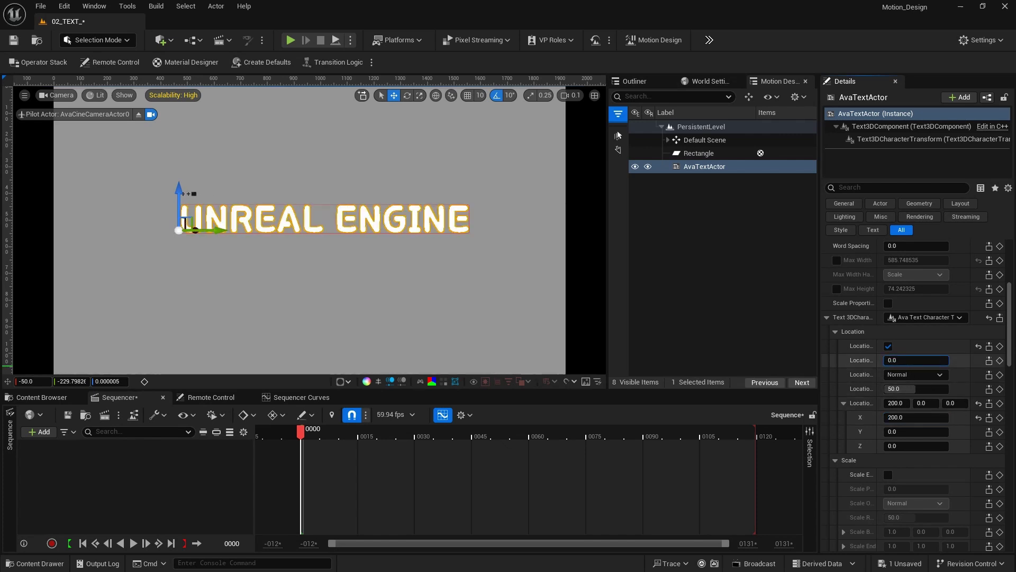
# Set the character location distance in X to 0.
pyautogui.click(904, 417)
pyautogui.write('0')
pyautogui.press('Return')
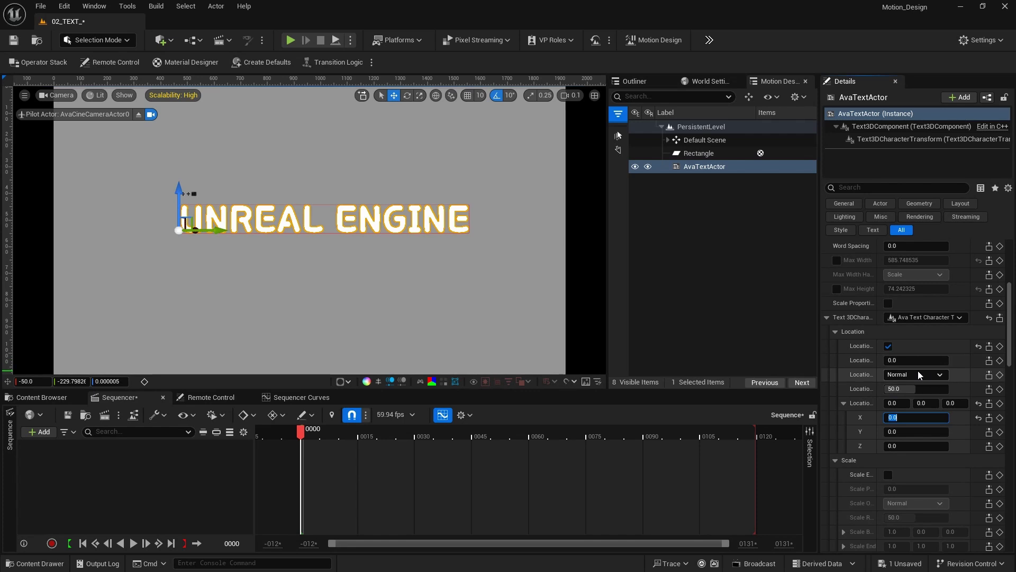
# Set the character location distance in X to 100 and preview the location progress, returning it to 0.
pyautogui.click(918, 374)
pyautogui.click(919, 384)
pyautogui.moveTo(915, 363); pyautogui.dragTo(925, 363)
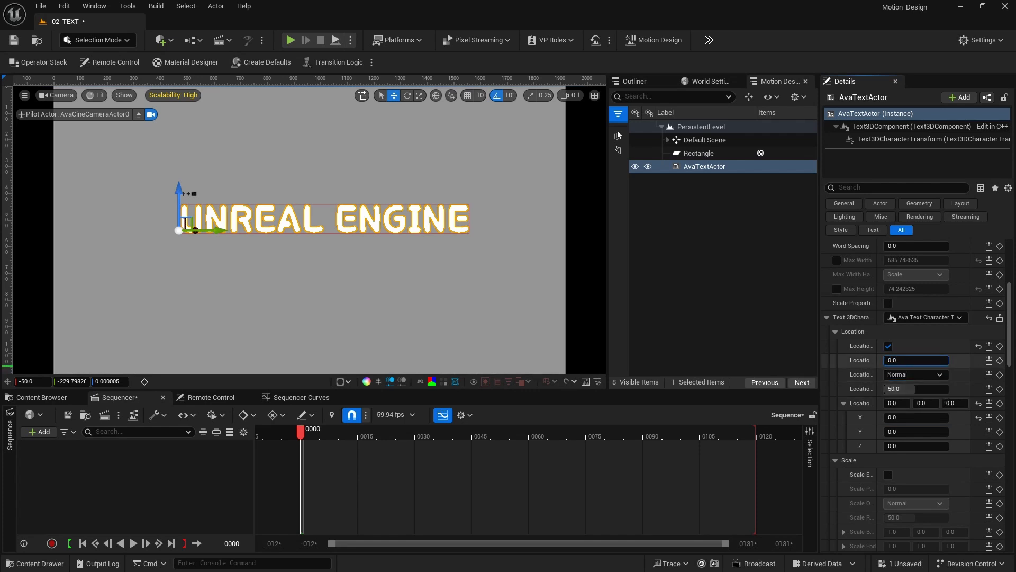
pyautogui.click(915, 417)
pyautogui.write('100')
pyautogui.press('Return')
pyautogui.moveTo(900, 360)
pyautogui.mouseDown()
pyautogui.moveTo(948, 360)
pyautogui.moveTo(884, 360)
pyautogui.mouseUp()
# Cycle the location order through its options, ending on Opposite, then set the location range to 100 and preview the progress.
pyautogui.click(905, 374)
pyautogui.click(902, 395)
pyautogui.click(915, 374)
pyautogui.click(901, 405)
pyautogui.click(915, 374)
pyautogui.click(914, 411)
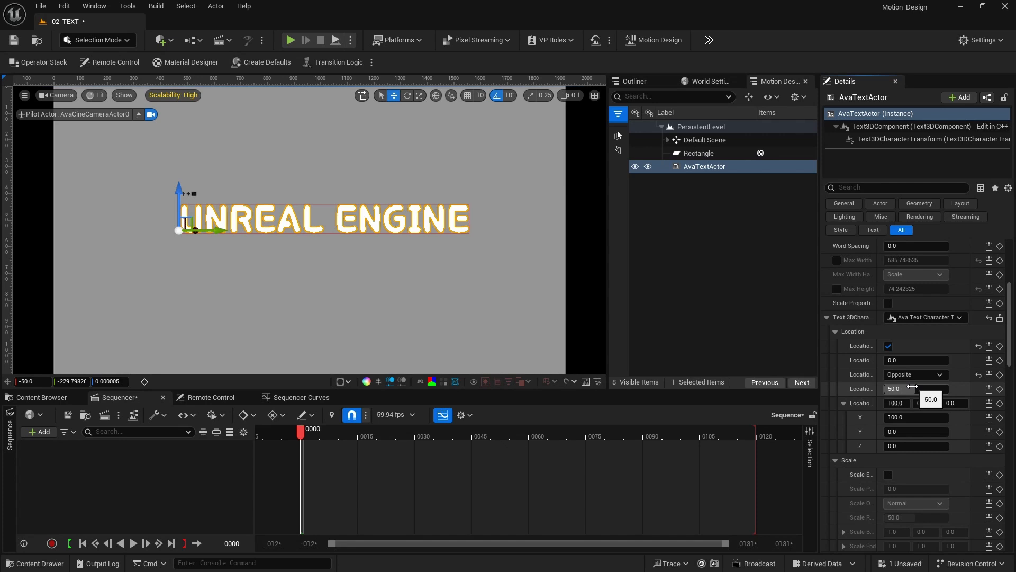
pyautogui.moveTo(912, 387); pyautogui.dragTo(948, 388)
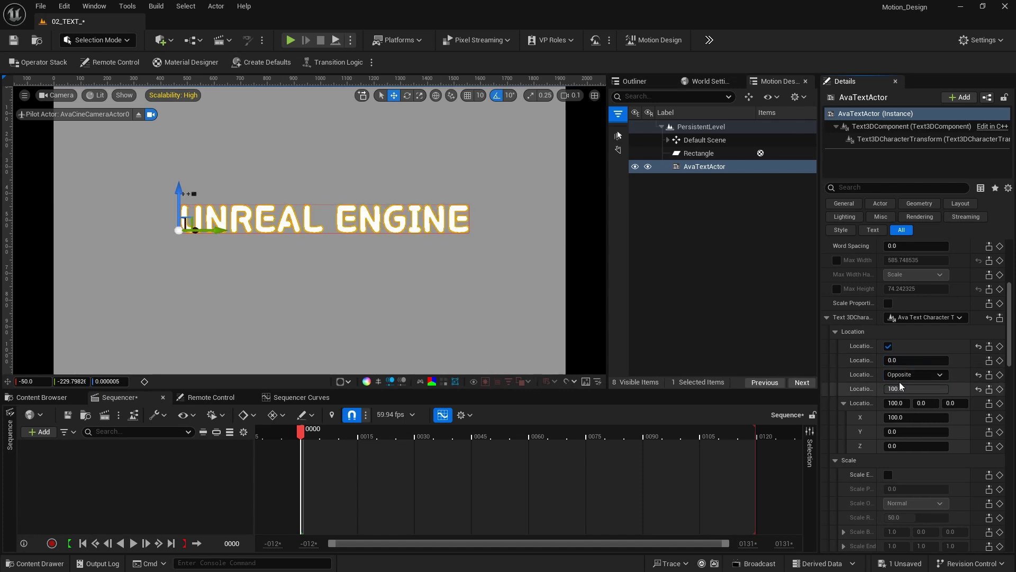
pyautogui.moveTo(900, 360)
pyautogui.mouseDown()
pyautogui.moveTo(923, 361)
pyautogui.moveTo(900, 361)
pyautogui.mouseUp()
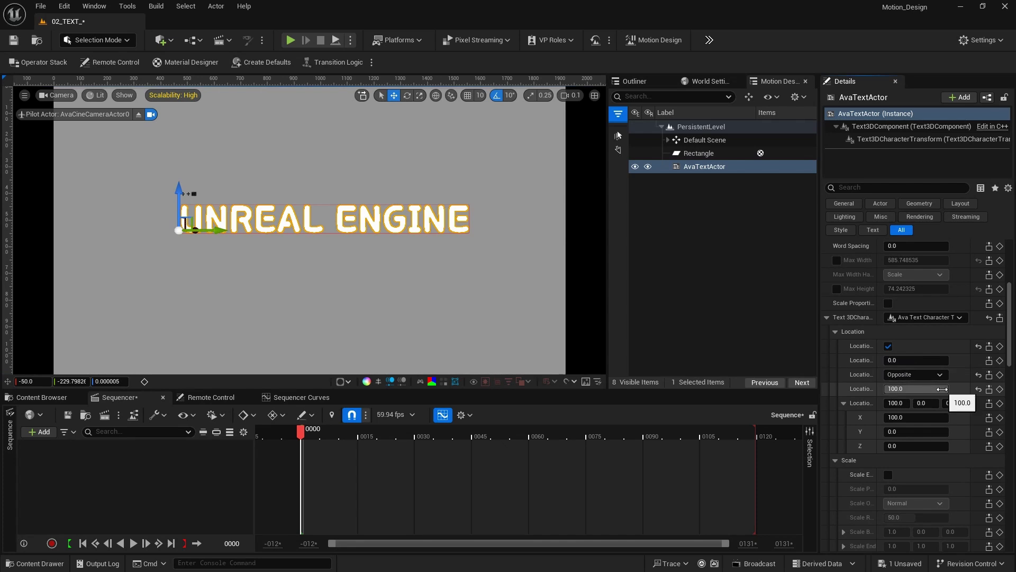
# Enable the text's character scale effect with a scale range of 100 and preview the scale progress, ending at 100.
pyautogui.click(837, 331)
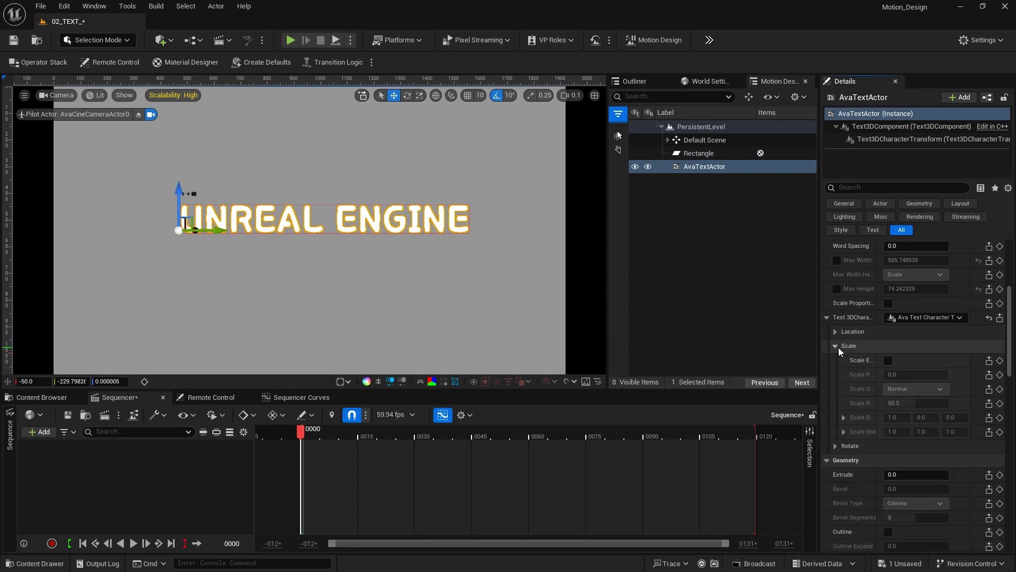
pyautogui.click(838, 331)
pyautogui.click(846, 331)
pyautogui.click(888, 361)
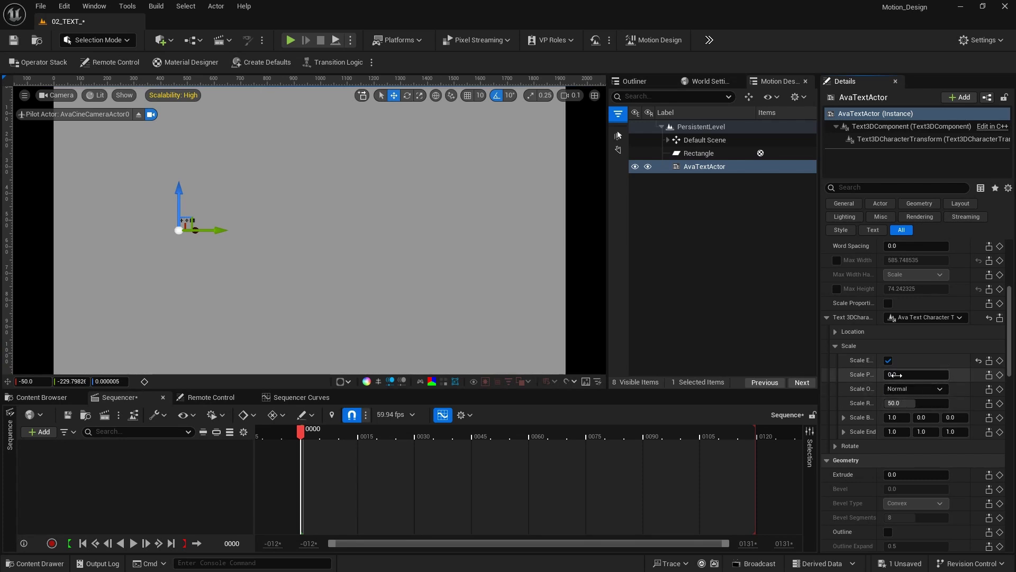
pyautogui.moveTo(894, 375); pyautogui.dragTo(949, 375)
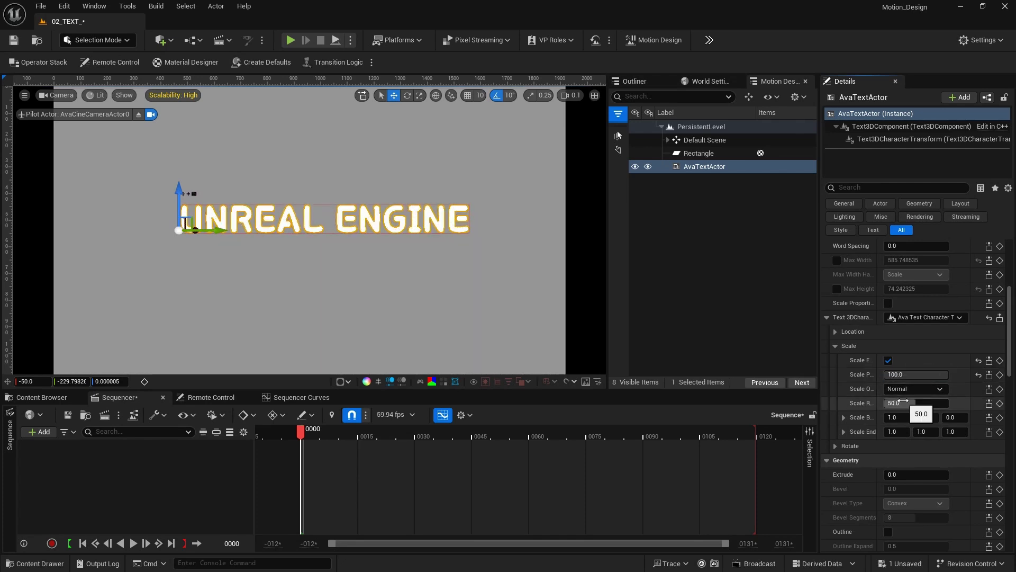
pyautogui.moveTo(942, 375)
pyautogui.mouseDown()
pyautogui.moveTo(896, 375)
pyautogui.moveTo(918, 375)
pyautogui.moveTo(944, 402)
pyautogui.moveTo(895, 375)
pyautogui.moveTo(948, 375)
pyautogui.mouseUp()
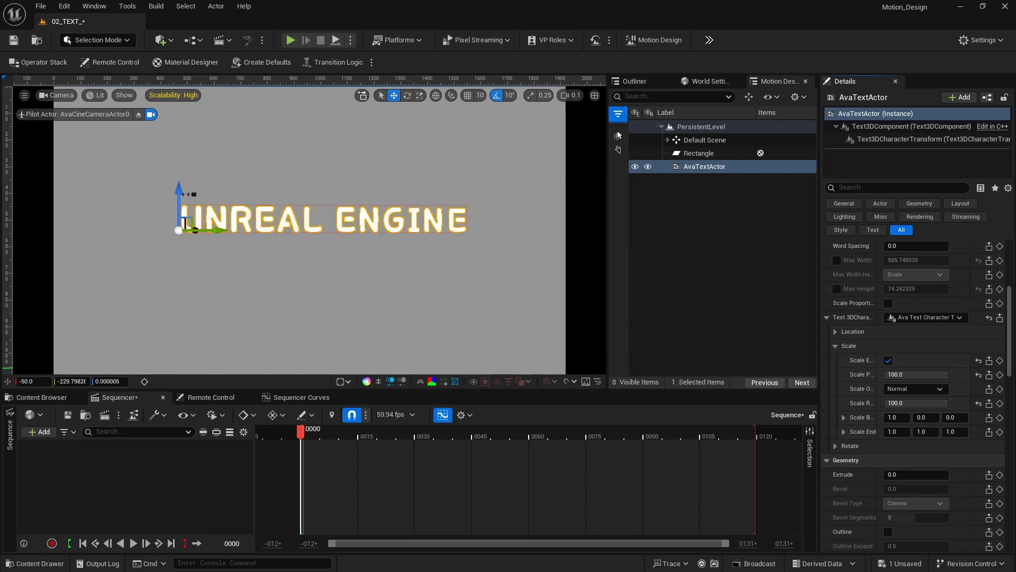
pyautogui.moveTo(915, 375); pyautogui.dragTo(985, 375)
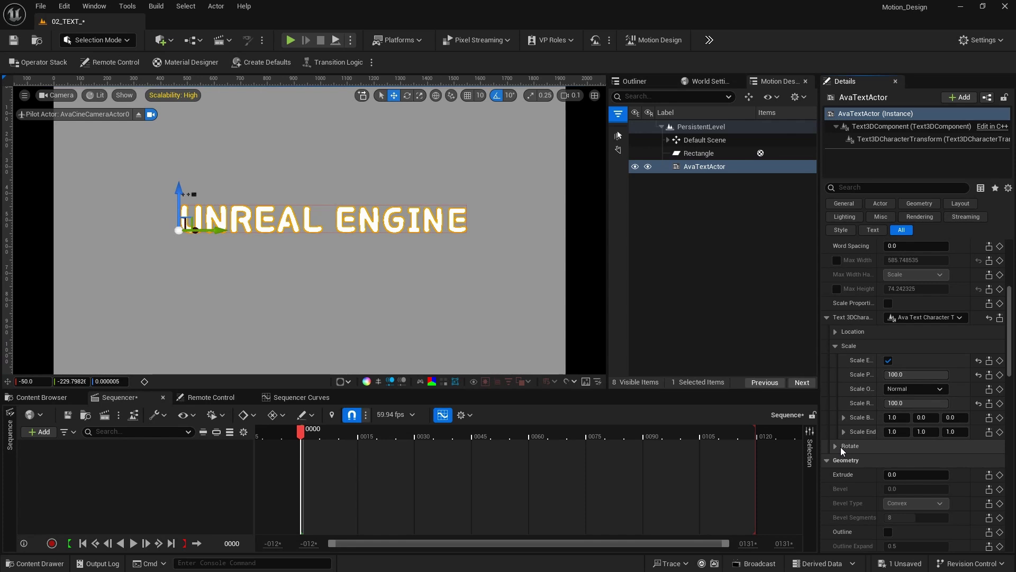
# Disable the text's character scale effect and clear the selection.
pyautogui.click(888, 360)
pyautogui.click(586, 326)
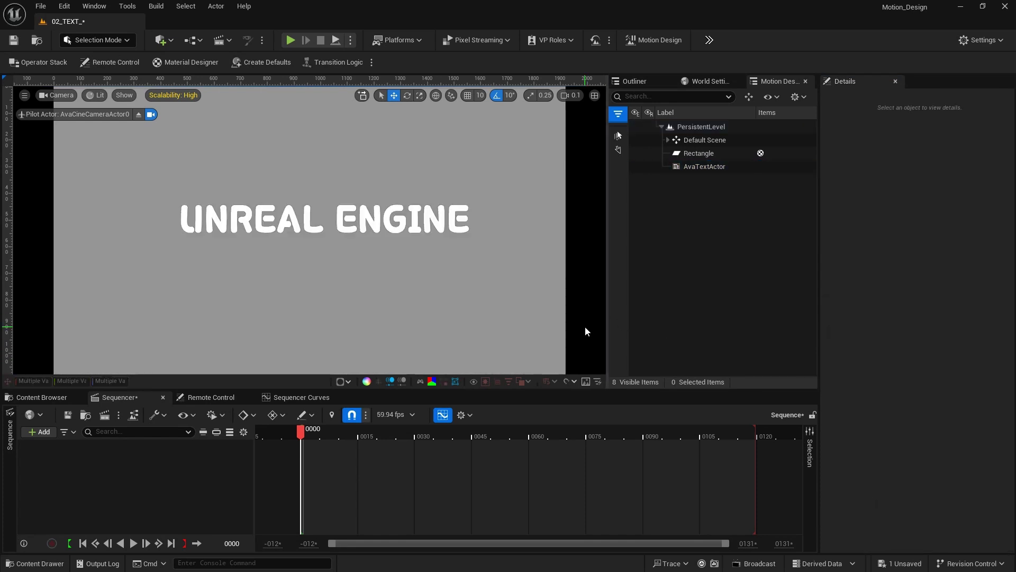
pyautogui.click(362, 214)
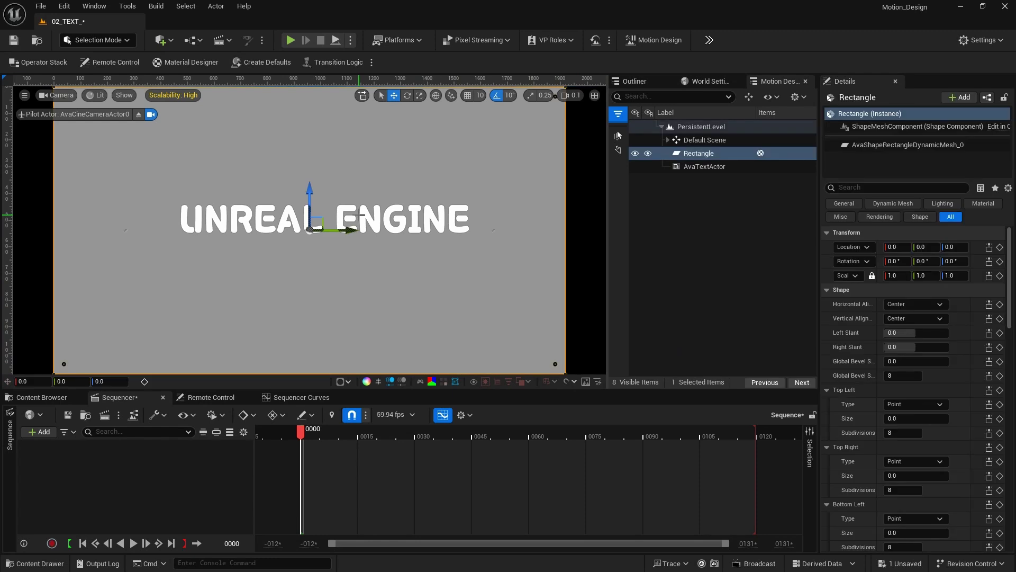
pyautogui.click(595, 241)
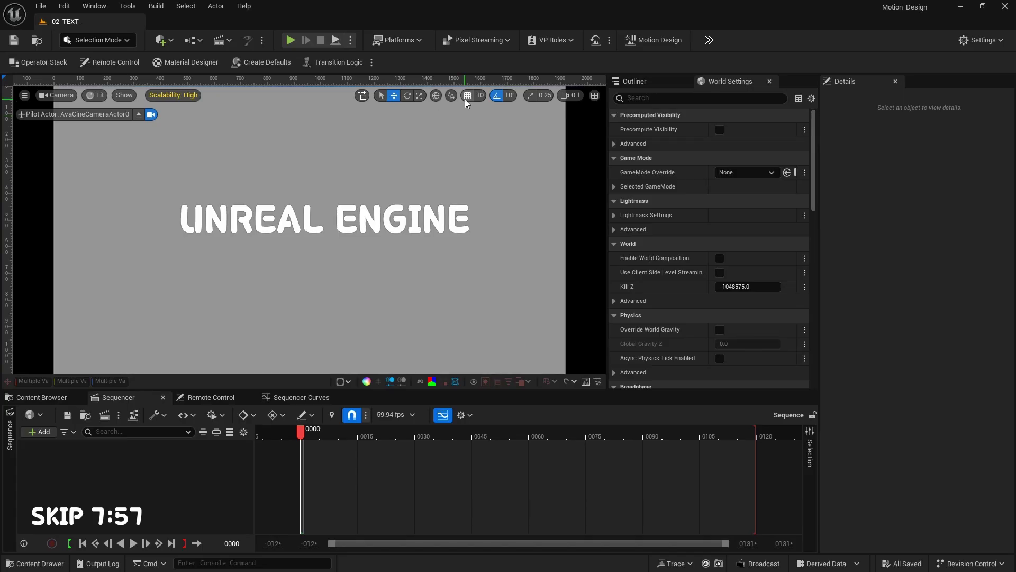
# Move the UNREAL ENGINE text to the frame's upper left and change it to "How to" without enforced uppercase.
pyautogui.click(186, 227)
pyautogui.moveTo(190, 219); pyautogui.dragTo(94, 157)
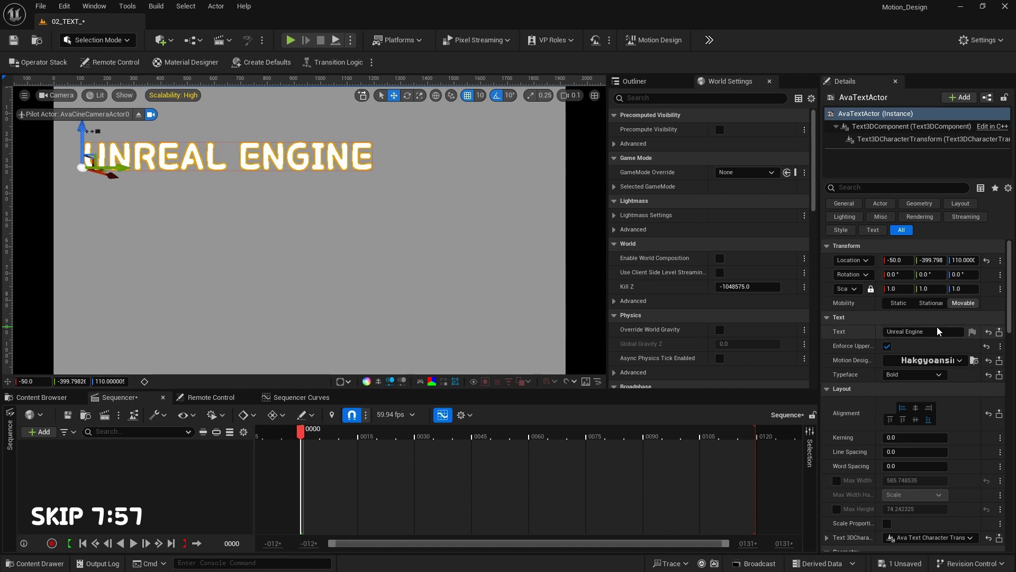
pyautogui.moveTo(938, 331); pyautogui.dragTo(837, 325)
pyautogui.write('How to')
pyautogui.press('Return')
pyautogui.click(887, 346)
# Duplicate the line downward twice, changing the copies' texts to "Create text" and "with".
pyautogui.keyDown('alt'); pyautogui.moveTo(82, 127); pyautogui.dragTo(82, 162); pyautogui.keyUp('alt')
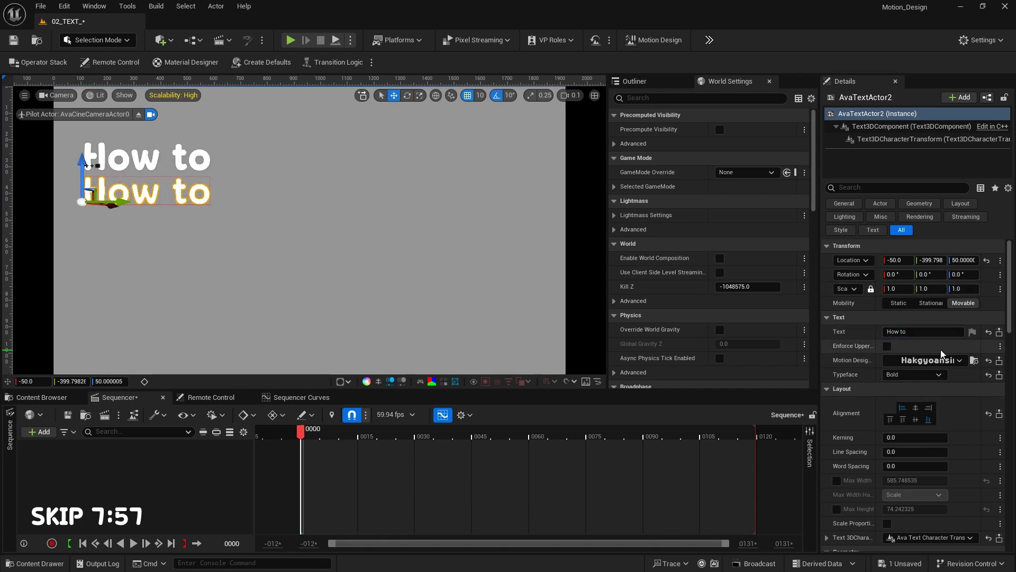
pyautogui.moveTo(939, 332); pyautogui.dragTo(767, 336)
pyautogui.write('Create text')
pyautogui.keyDown('alt'); pyautogui.moveTo(82, 165); pyautogui.dragTo(82, 199); pyautogui.keyUp('alt')
pyautogui.moveTo(932, 332); pyautogui.dragTo(815, 330)
pyautogui.write('with')
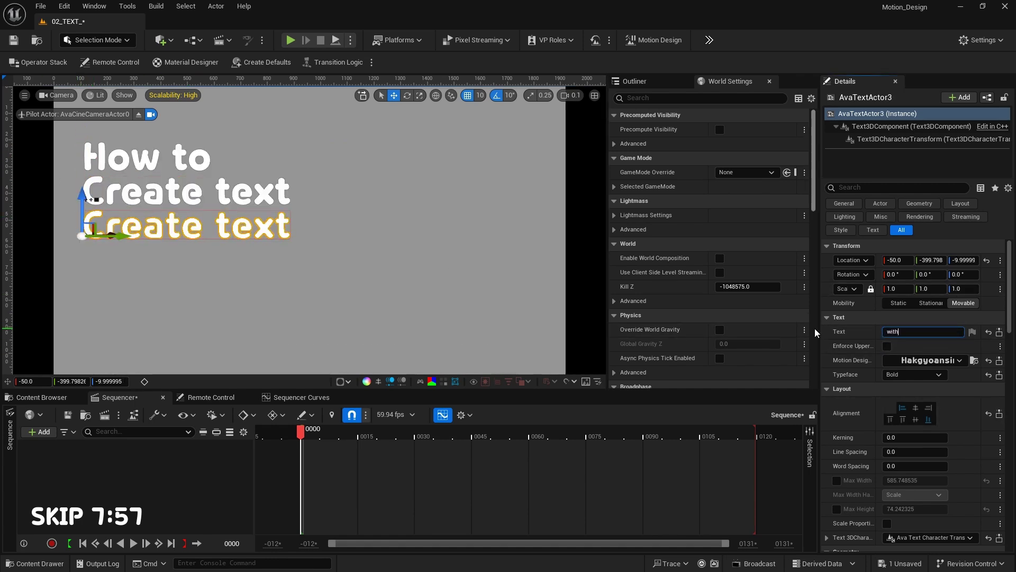
# Duplicate the "with" line downward and change the copy to "Motion Design" with enforced uppercase.
pyautogui.keyDown('alt'); pyautogui.moveTo(83, 199); pyautogui.dragTo(84, 234); pyautogui.keyUp('alt')
pyautogui.moveTo(931, 331); pyautogui.dragTo(815, 329)
pyautogui.scroll(-1, 260, 277)
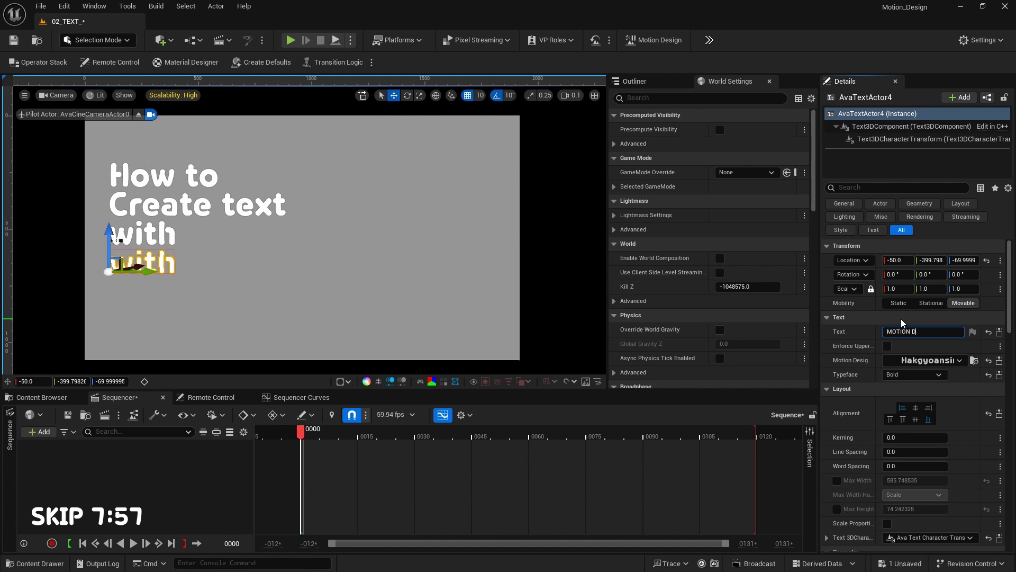
pyautogui.write('Motion Desing')
pyautogui.press('BackSpace')
pyautogui.press('BackSpace')
pyautogui.write('gn')
pyautogui.click(887, 346)
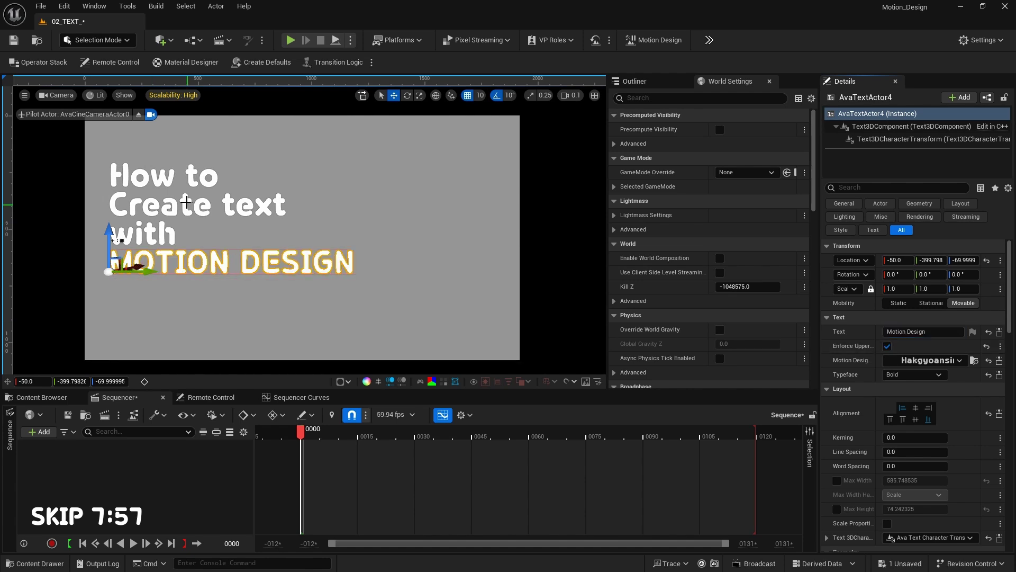
# Select all four text lines and set their scale to 0.5.
pyautogui.click(189, 200)
pyautogui.keyDown('shift'); pyautogui.click(174, 176); pyautogui.keyUp('shift')
pyautogui.keyDown('shift'); pyautogui.click(158, 234); pyautogui.keyUp('shift')
pyautogui.keyDown('shift'); pyautogui.click(169, 257); pyautogui.keyUp('shift')
pyautogui.click(896, 213)
pyautogui.write('0.5')
pyautogui.press('Return')
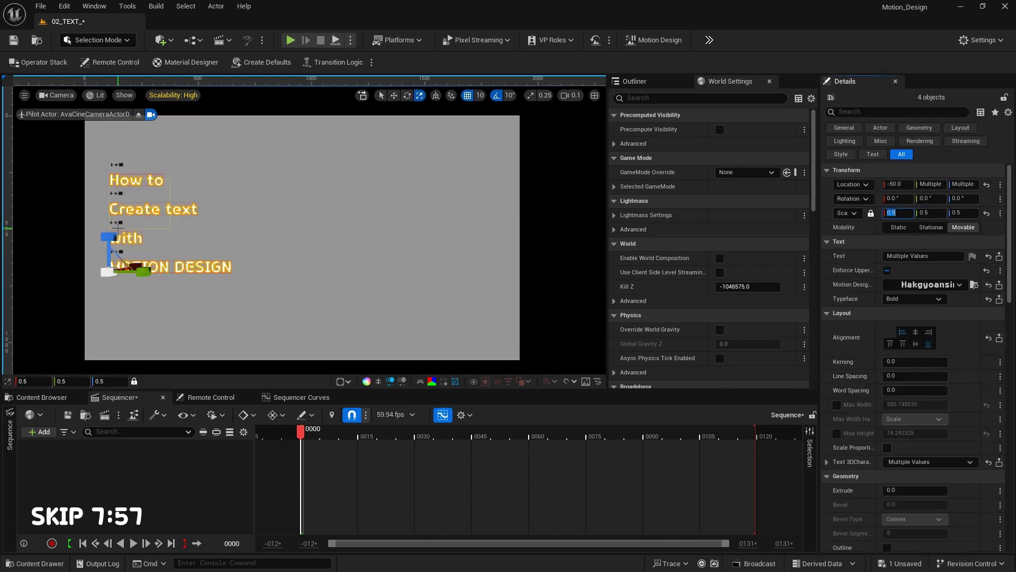
# Move the four lines up and add a MOTION DESIGN copy below them reading "This is a tutorial" without enforced uppercase.
pyautogui.moveTo(111, 234)
pyautogui.mouseDown()
pyautogui.moveTo(111, 190)
pyautogui.moveTo(110, 235)
pyautogui.mouseUp()
pyautogui.click(139, 223)
pyautogui.moveTo(926, 331); pyautogui.dragTo(792, 324)
pyautogui.write('T')
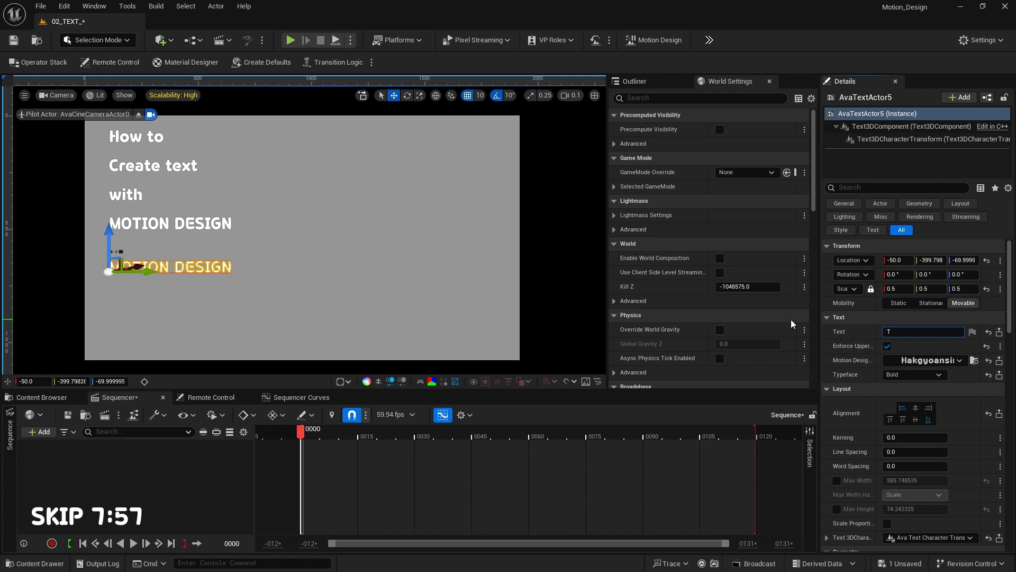
pyautogui.write('his is a tutorial')
pyautogui.click(887, 346)
# Duplicate the tutorial line downward twice, changing the copies' texts to "for making text" and "with".
pyautogui.keyDown('alt'); pyautogui.moveTo(109, 245); pyautogui.dragTo(109, 264); pyautogui.keyUp('alt')
pyautogui.moveTo(928, 331); pyautogui.dragTo(788, 334)
pyautogui.write('for making text')
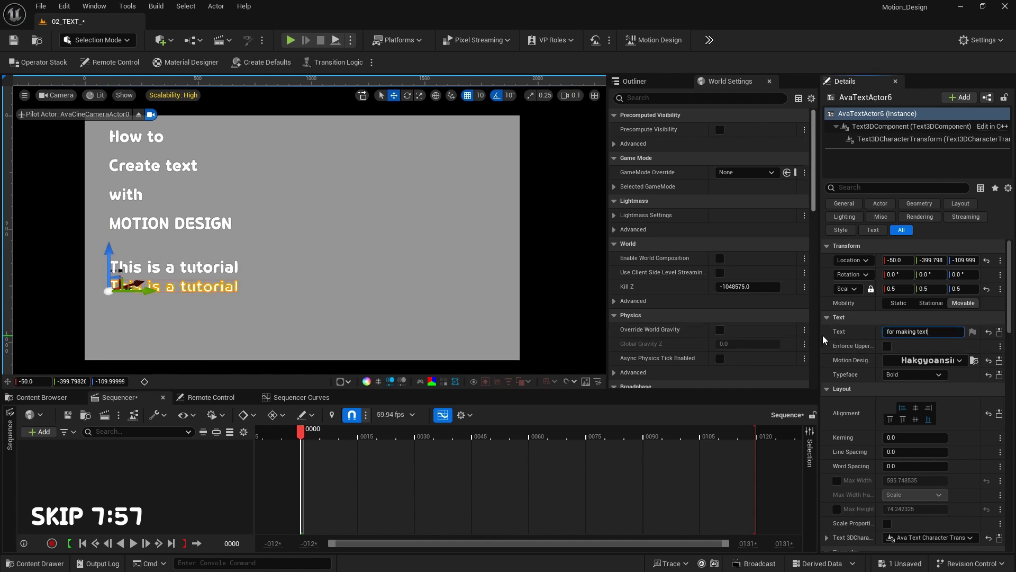
pyautogui.press('Return')
pyautogui.keyDown('alt'); pyautogui.moveTo(109, 255); pyautogui.dragTo(109, 273); pyautogui.keyUp('alt')
pyautogui.moveTo(929, 331); pyautogui.dragTo(808, 338)
pyautogui.write('with')
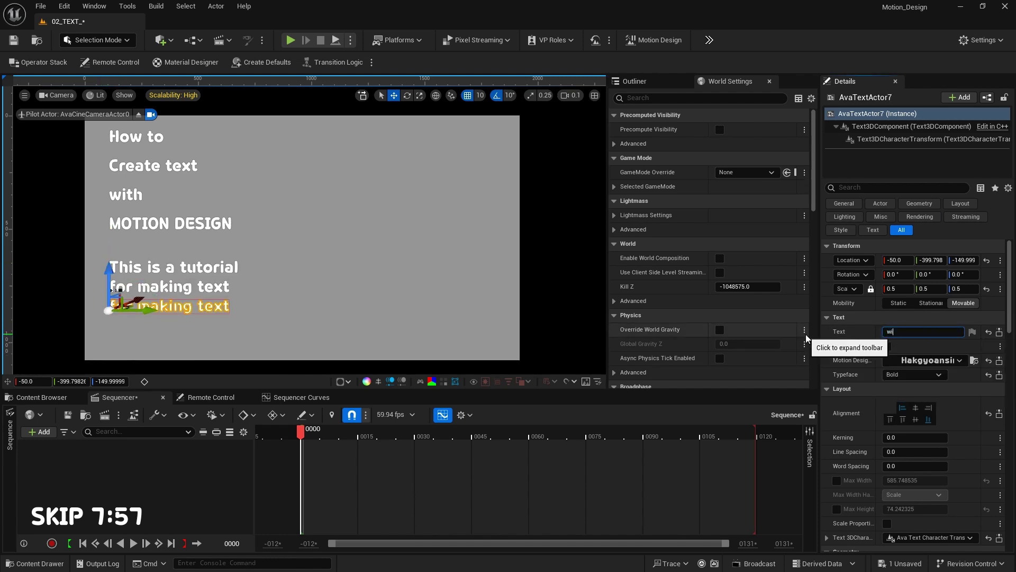
# Duplicate the lower "with" line downward and change the copy to "Unreal Engine" with enforced uppercase.
pyautogui.click(128, 288)
pyautogui.hotkey('ctrl', 'd')
pyautogui.click(923, 331)
pyautogui.write('Unreal Eng')
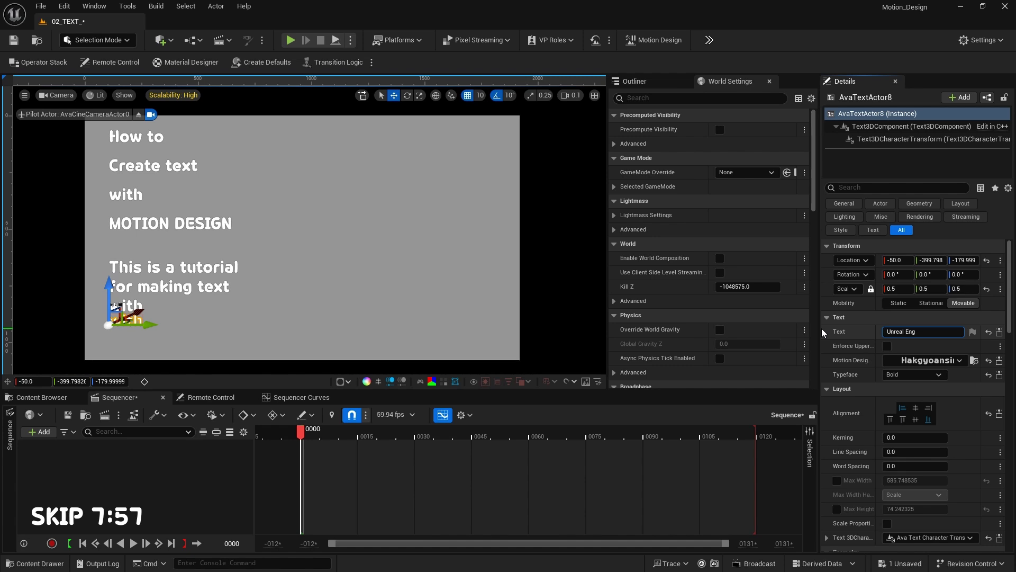
pyautogui.write('ine')
pyautogui.click(887, 347)
pyautogui.click(302, 329)
pyautogui.click(228, 322)
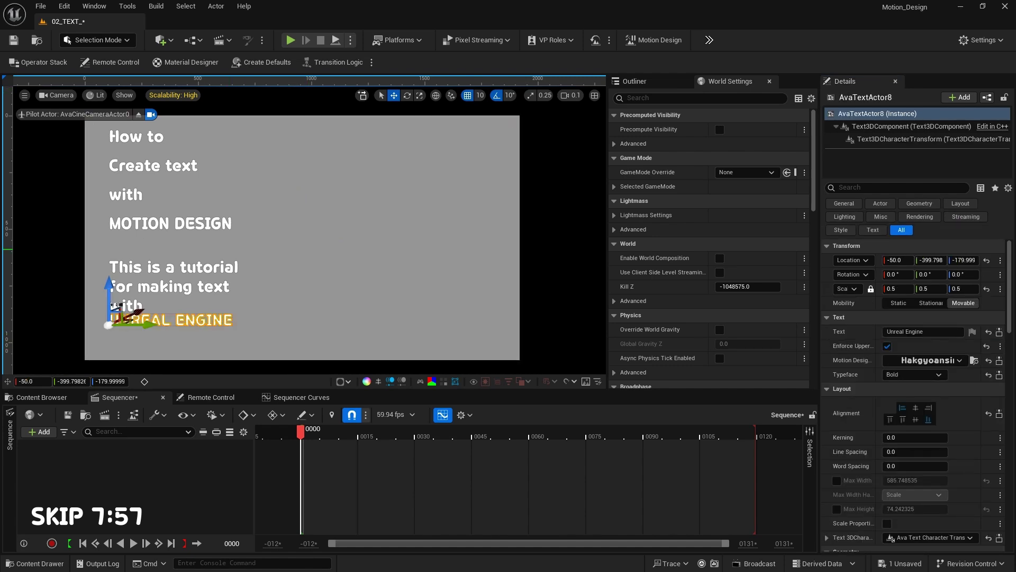
# Align the "How to" text to the right and move it right and slightly down, to about -210 in Y and 170 in Z.
pyautogui.click(132, 133)
pyautogui.click(135, 135)
pyautogui.click(928, 408)
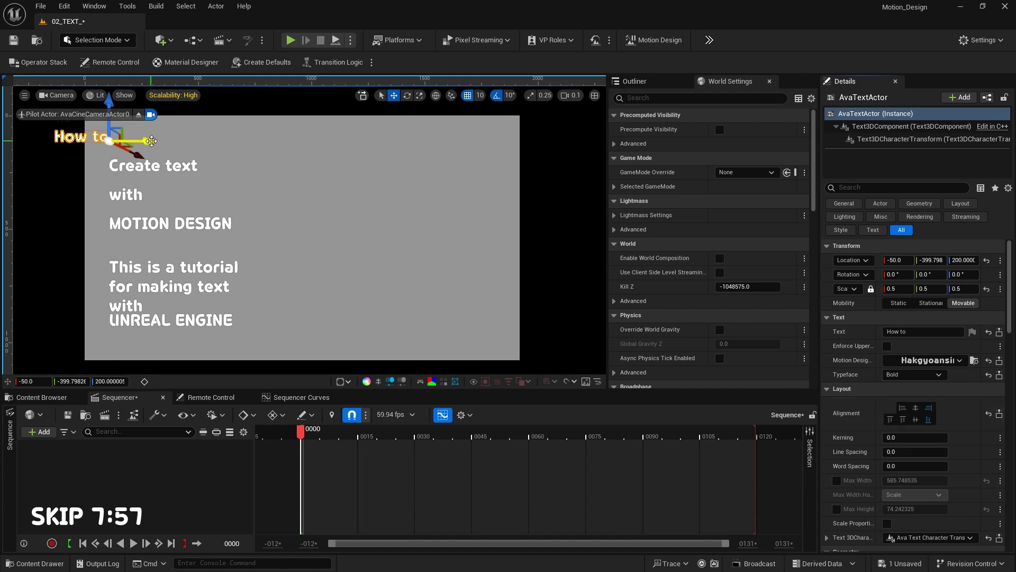
pyautogui.moveTo(139, 142); pyautogui.dragTo(231, 153)
pyautogui.moveTo(202, 109); pyautogui.dragTo(201, 122)
# Align the "Create text" line to the right and move it directly under "How to".
pyautogui.keyDown('shift'); pyautogui.click(186, 166); pyautogui.keyUp('shift')
pyautogui.click(927, 332)
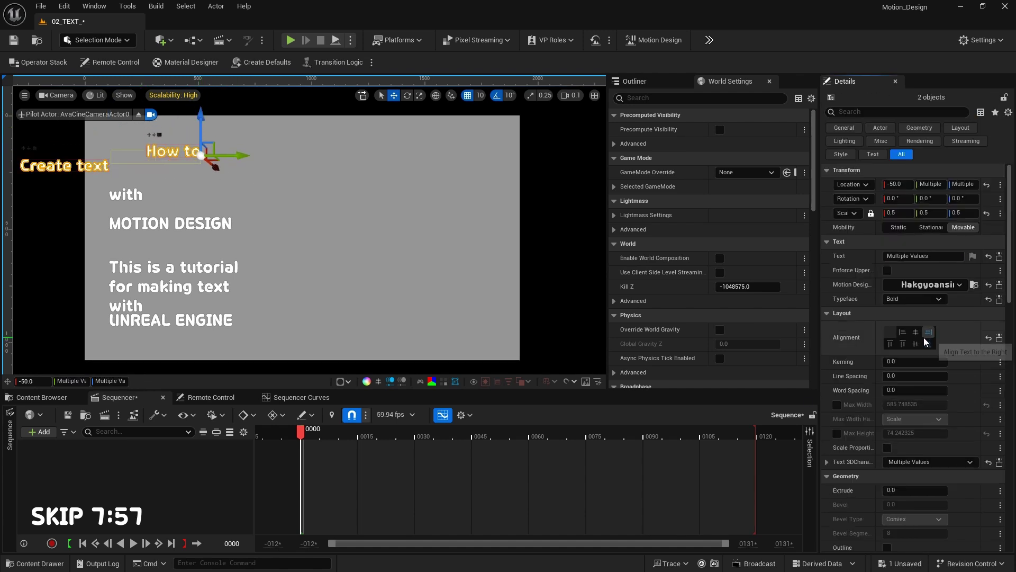
pyautogui.click(902, 332)
pyautogui.click(136, 175)
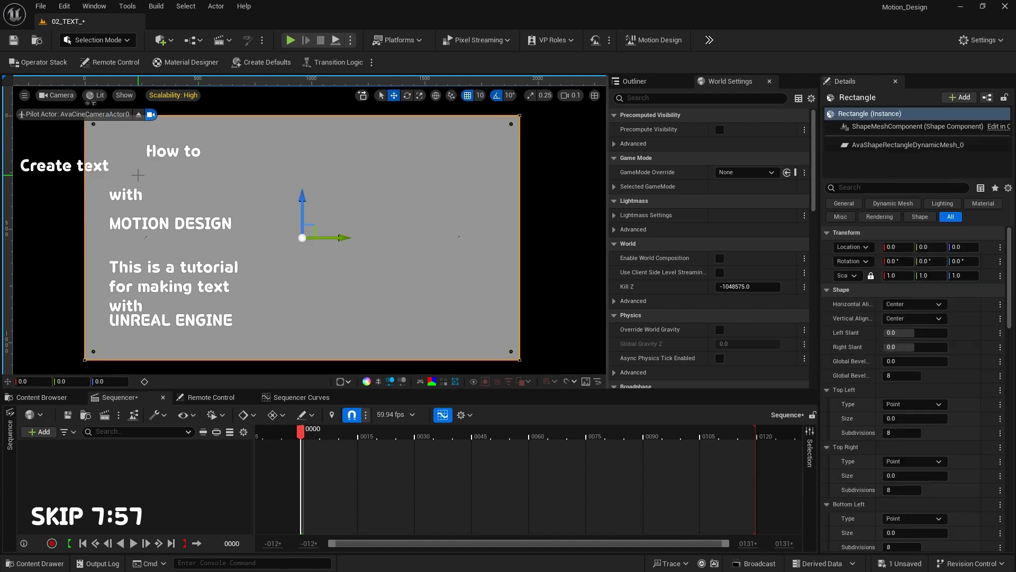
pyautogui.click(97, 167)
pyautogui.moveTo(146, 170); pyautogui.dragTo(238, 172)
# Move the upper "with" text to the upper right of "How to".
pyautogui.click(126, 195)
pyautogui.moveTo(147, 200); pyautogui.dragTo(201, 130)
pyautogui.click(233, 186)
pyautogui.click(229, 193)
pyautogui.scroll(5, 205, 152)
# Move "How to" and "Create text" down together so they sit below the level of "with".
pyautogui.click(187, 162)
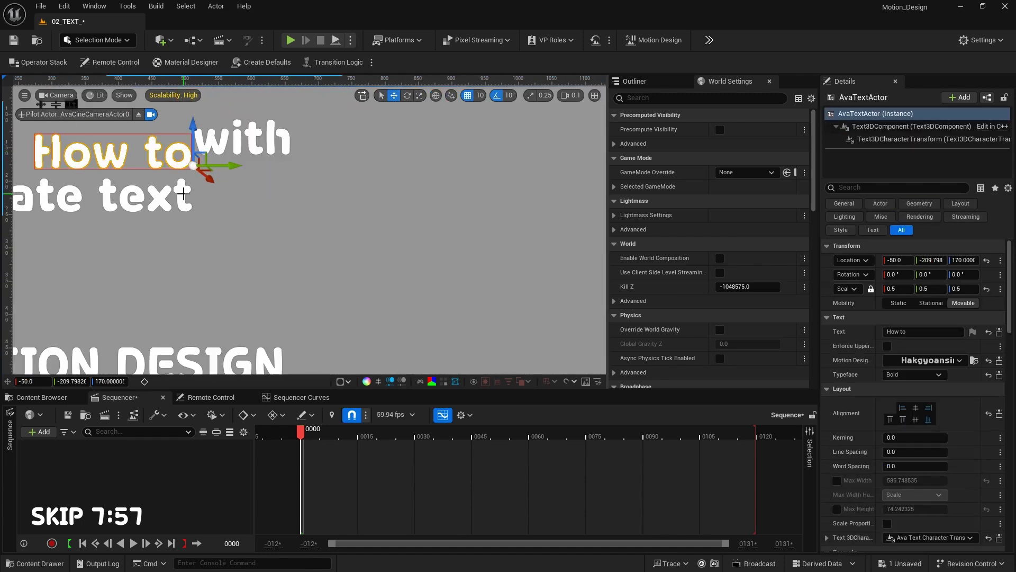
pyautogui.keyDown('shift'); pyautogui.click(183, 195); pyautogui.keyUp('shift')
pyautogui.moveTo(193, 170); pyautogui.dragTo(196, 196)
pyautogui.click(174, 288)
pyautogui.scroll(-5, 156, 362)
# Place MOTION DESIGN to the right of "Create text" and enlarge it to a scale of about 0.98 in Y and Z.
pyautogui.click(155, 362)
pyautogui.moveTo(55, 361); pyautogui.dragTo(200, 294)
pyautogui.hotkey('ctrl', 'z')
pyautogui.press('r')
pyautogui.scroll(-5, 197, 304)
pyautogui.press('w')
# Align "for making text" and the lower "with" to the right and move both under the end of the tutorial line.
pyautogui.click(185, 265)
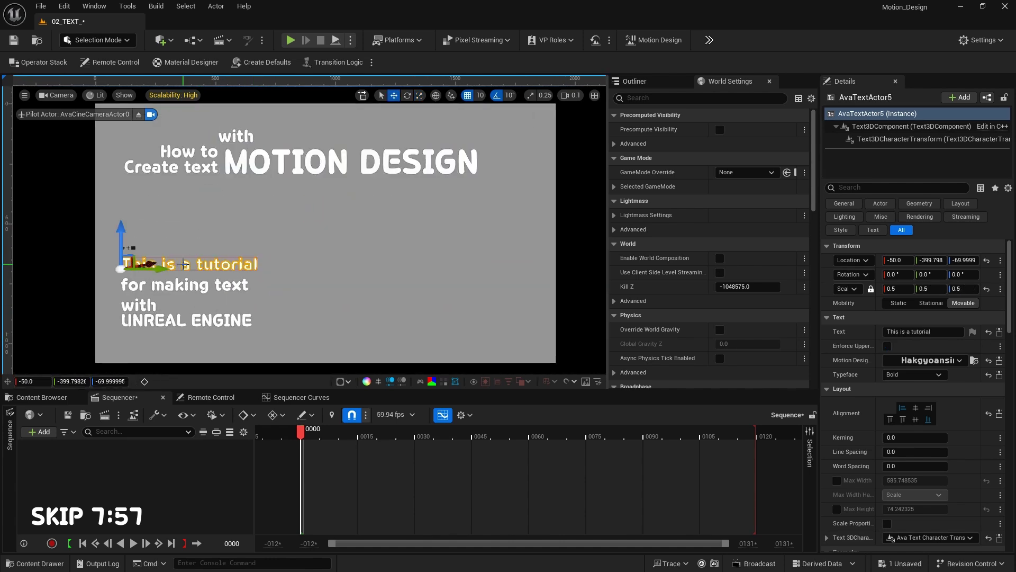
pyautogui.click(174, 285)
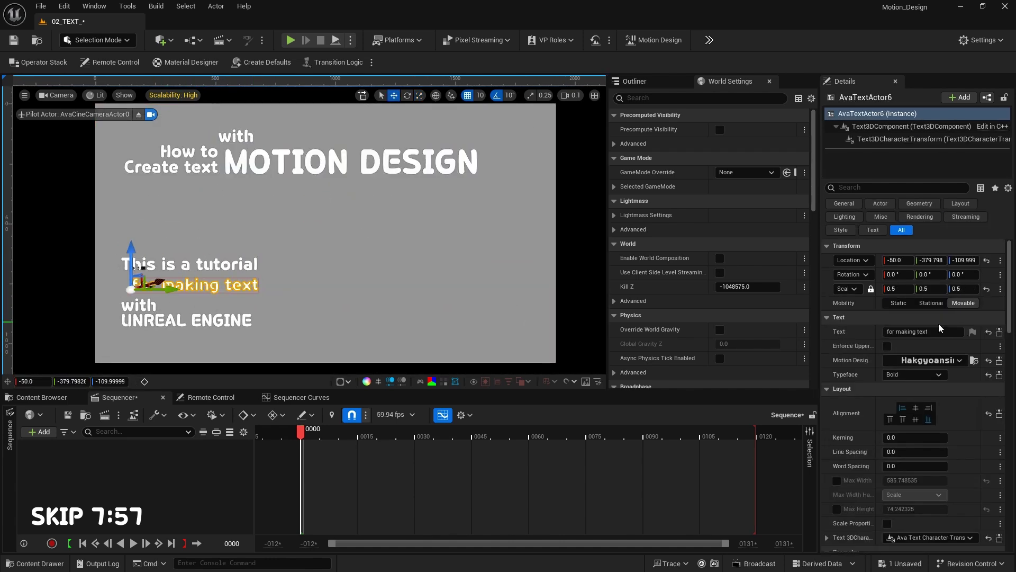
pyautogui.click(929, 408)
pyautogui.click(138, 305)
pyautogui.click(929, 408)
pyautogui.keyDown('shift'); pyautogui.click(90, 286); pyautogui.keyUp('shift')
pyautogui.moveTo(156, 300); pyautogui.dragTo(289, 301)
# Move "for making text" up closer to the tutorial line and adjust the height of "with" beneath it.
pyautogui.scroll(3, 277, 322)
pyautogui.scroll(1, 276, 323)
pyautogui.moveTo(246, 251); pyautogui.dragTo(246, 242)
pyautogui.click(213, 288)
pyautogui.moveTo(281, 274)
pyautogui.mouseDown()
pyautogui.moveTo(263, 274)
pyautogui.moveTo(271, 291)
pyautogui.mouseUp()
pyautogui.click(212, 288)
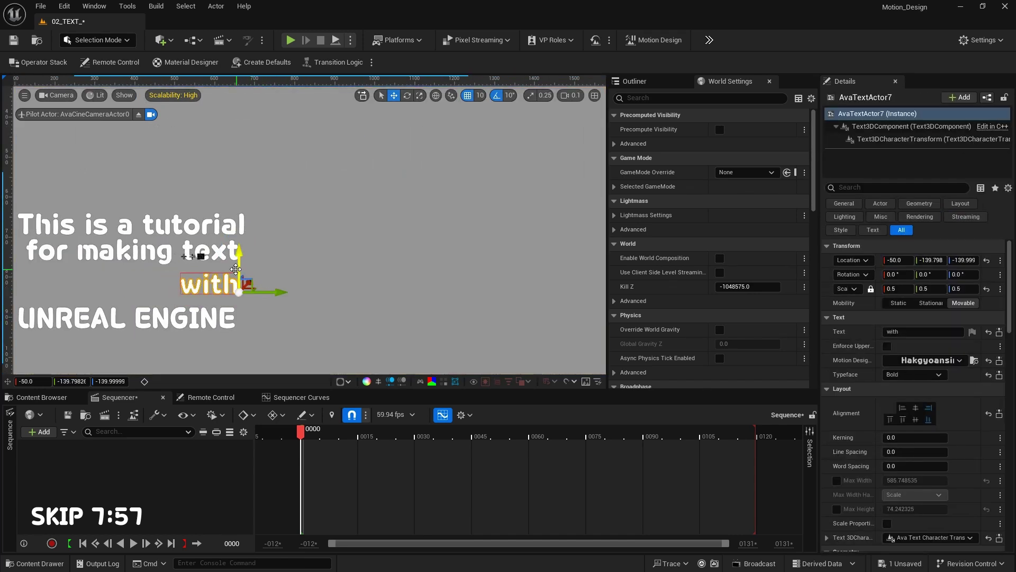
# Move the UNREAL ENGINE text to the right of the lower "with" on the same line.
pyautogui.click(225, 319)
pyautogui.moveTo(46, 326); pyautogui.dragTo(249, 265)
pyautogui.press('r')
pyautogui.scroll(-4, 292, 229)
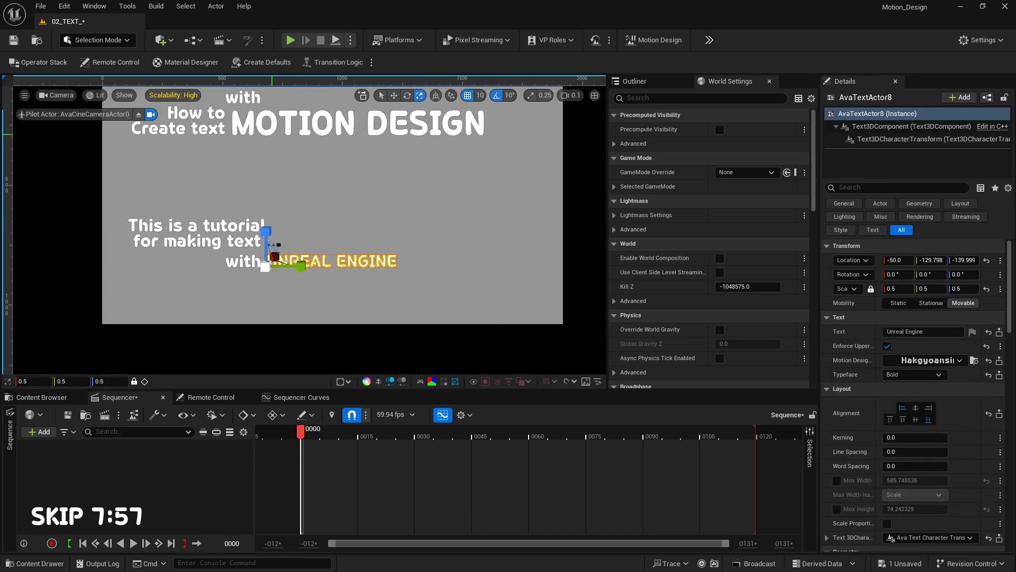
# Scale the MOTION DESIGN text down to 0.4 in Y and Z.
pyautogui.click(298, 123)
pyautogui.scroll(-1, 294, 165)
pyautogui.moveTo(295, 130); pyautogui.dragTo(349, 293, button='middle')
pyautogui.moveTo(295, 164); pyautogui.dragTo(255, 59, button='middle')
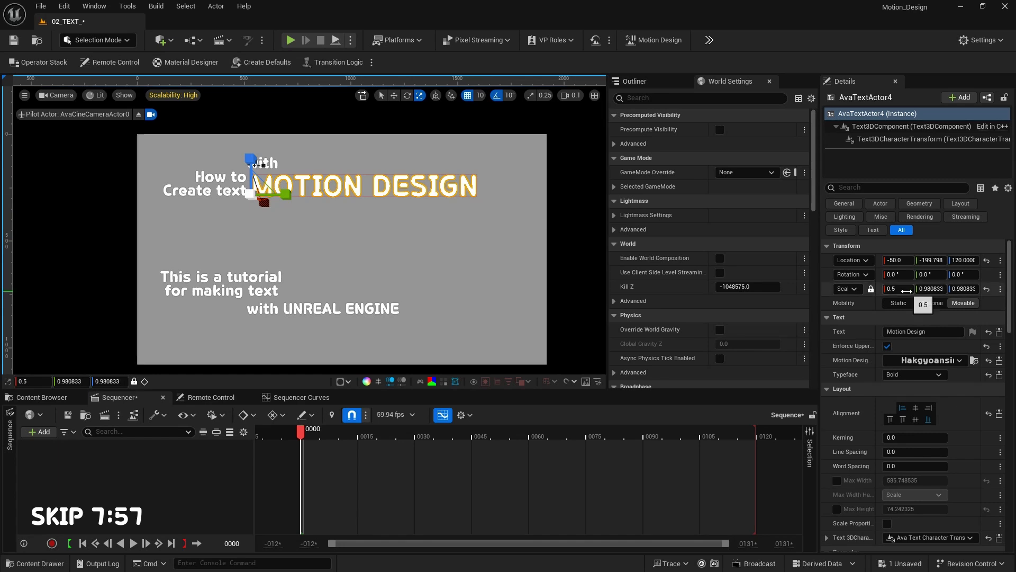
pyautogui.write('0.4')
pyautogui.click(927, 290)
pyautogui.write('0.4')
pyautogui.click(958, 289)
# Open the Motion Design Outliner.
pyautogui.click(634, 82)
pyautogui.click(94, 6)
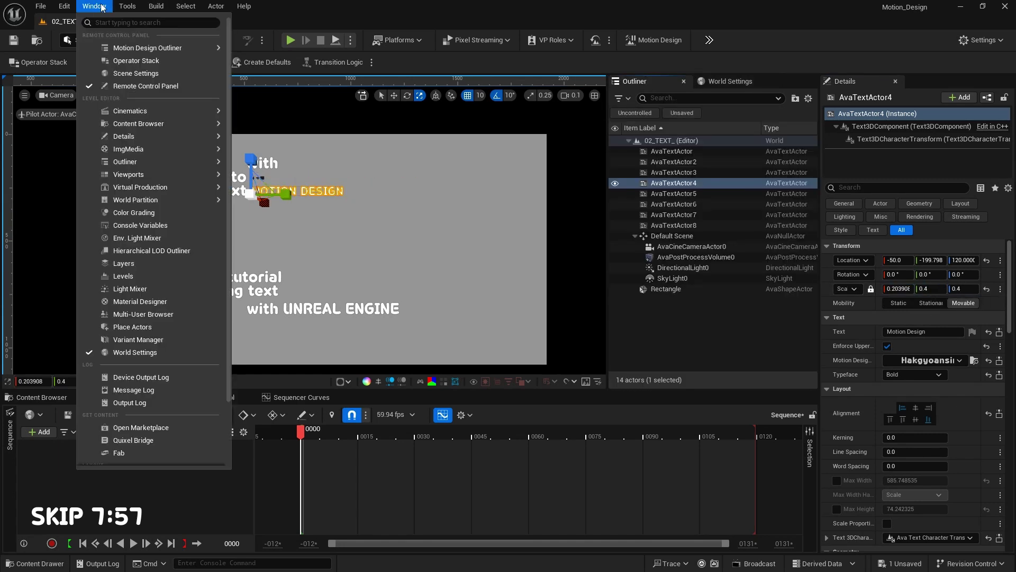
pyautogui.click(270, 49)
# Select all eight text actors and set their scale to 0.4 on all three axes.
pyautogui.click(706, 166)
pyautogui.keyDown('shift'); pyautogui.click(704, 259); pyautogui.keyUp('shift')
pyautogui.write('w')
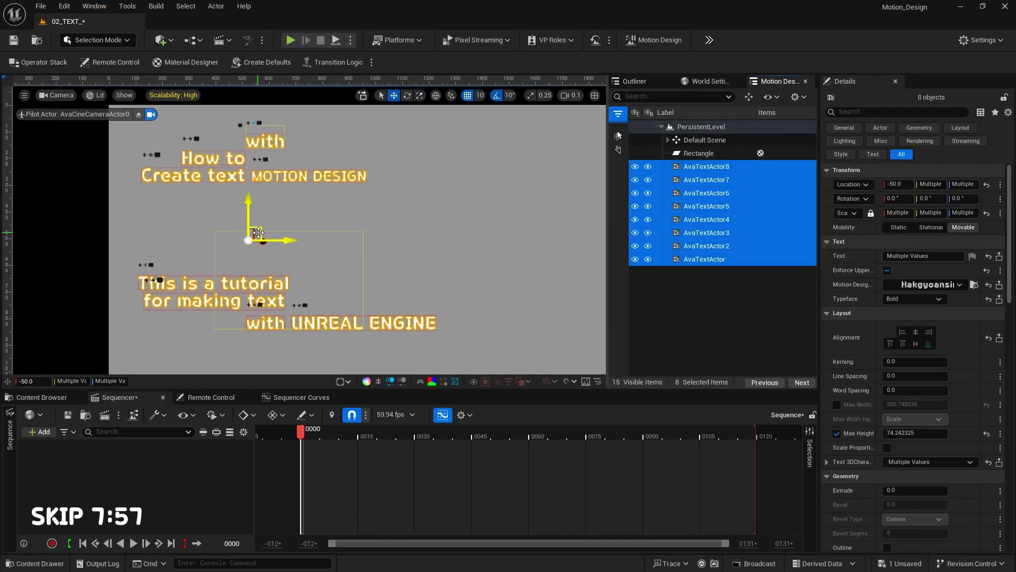
pyautogui.write('0.4')
pyautogui.click(930, 213)
pyautogui.write('0.4')
pyautogui.click(962, 213)
pyautogui.write('0.4')
pyautogui.press('Return')
pyautogui.scroll(-3, 420, 214)
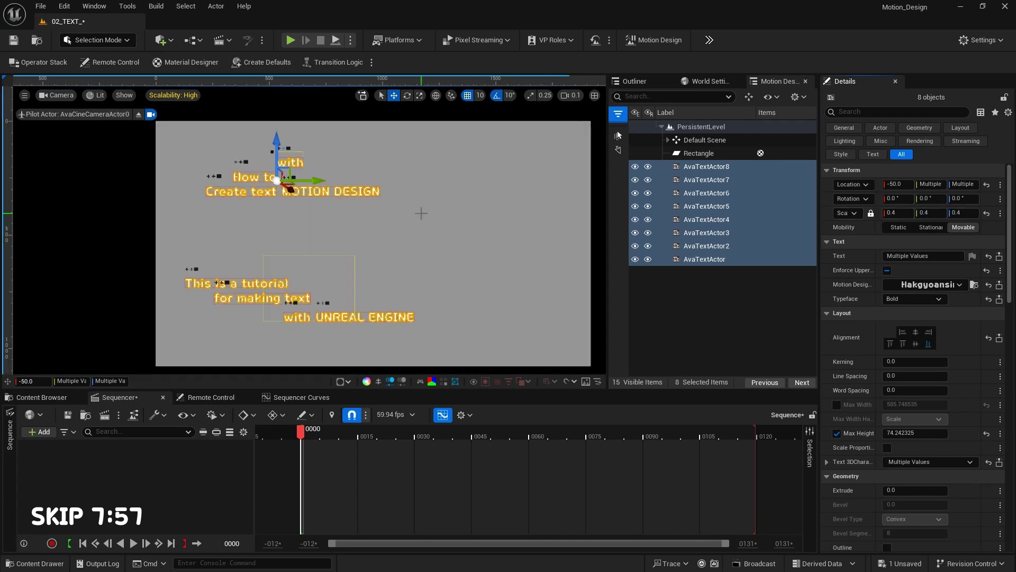
# Set the scale of the MOTION DESIGN text to 0.8 on all three axes.
pyautogui.scroll(1, 420, 214)
pyautogui.click(313, 201)
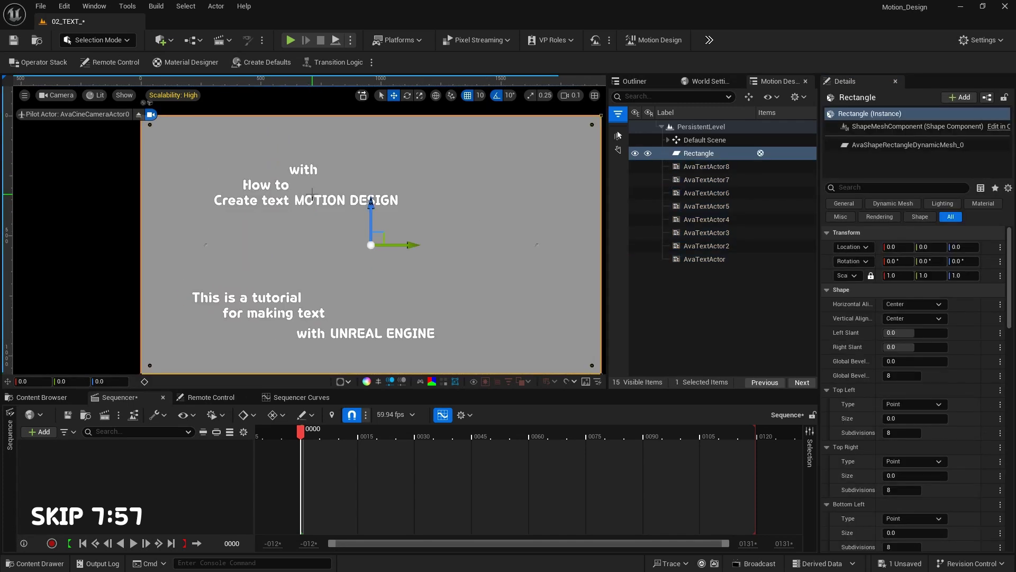
pyautogui.click(317, 200)
pyautogui.press('r')
pyautogui.moveTo(294, 203); pyautogui.dragTo(397, 215)
pyautogui.click(897, 288)
pyautogui.write('1')
pyautogui.press('Return')
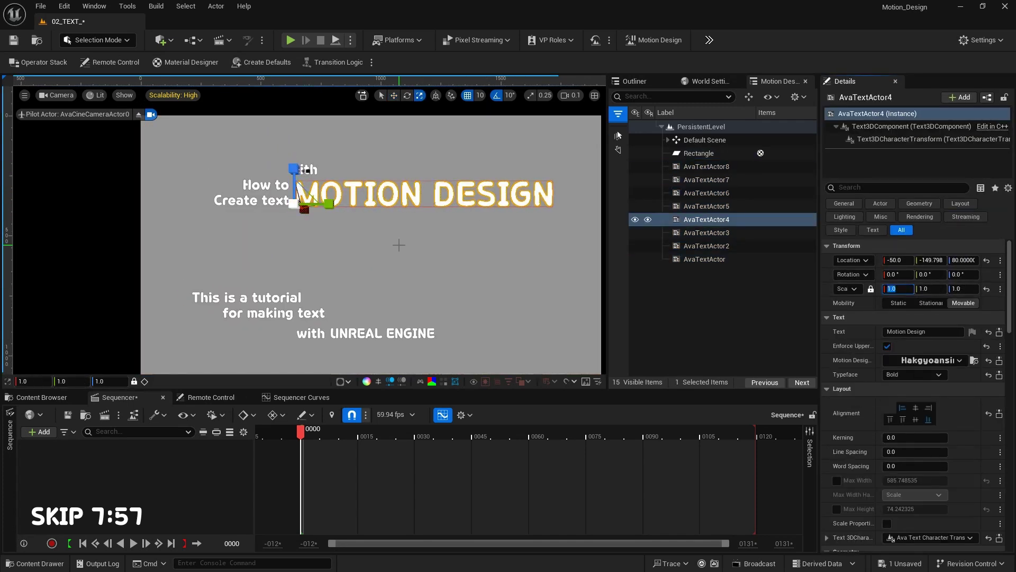
pyautogui.write('0.8')
pyautogui.press('Return')
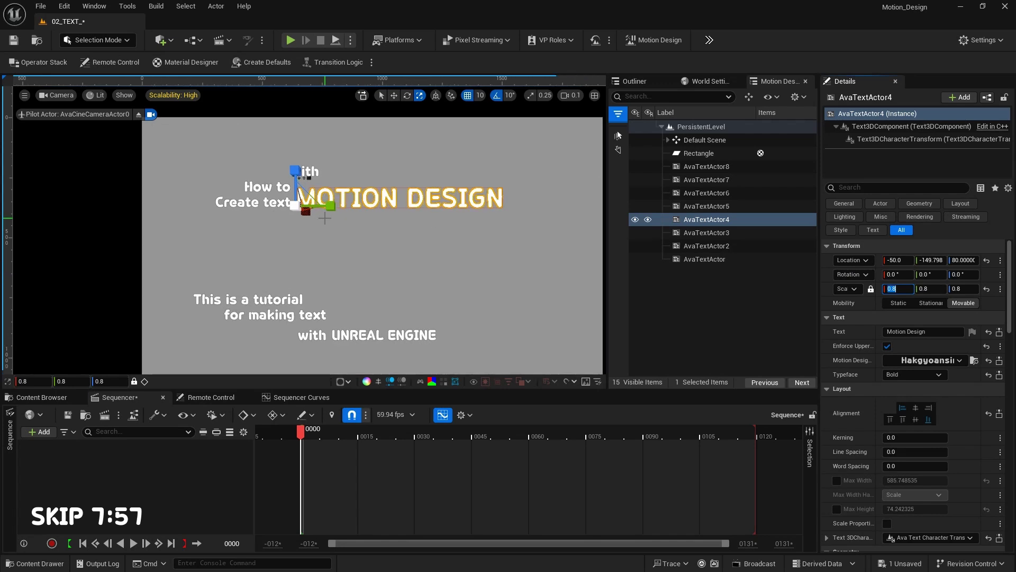
# Move the "How to" and "Create text" lines together slightly right, up against the M of MOTION DESIGN.
pyautogui.scroll(5, 282, 186)
pyautogui.click(282, 204)
pyautogui.press('w')
pyautogui.keyDown('shift'); pyautogui.click(281, 238); pyautogui.keyUp('shift')
pyautogui.moveTo(328, 233); pyautogui.dragTo(345, 232)
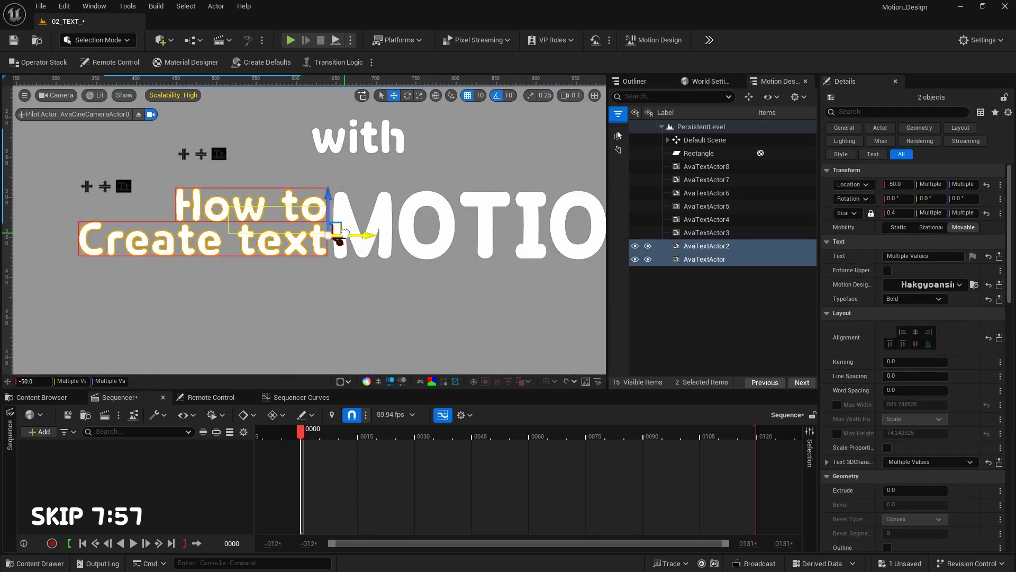
# Move the upper "with" text down to sit just above the start of MOTION DESIGN.
pyautogui.click(346, 144)
pyautogui.moveTo(327, 141); pyautogui.dragTo(344, 171)
pyautogui.click(316, 126)
# Scale "This is a tutorial" to 0.8 on all axes and move it up and to the left.
pyautogui.scroll(-5, 316, 125)
pyautogui.scroll(1, 330, 267)
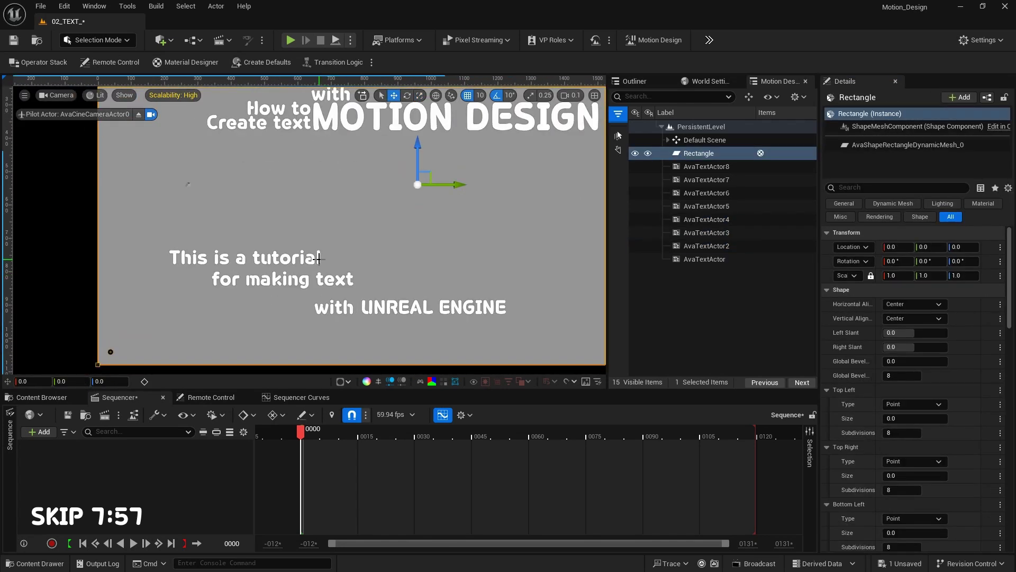
pyautogui.click(318, 258)
pyautogui.moveTo(177, 257); pyautogui.dragTo(135, 215)
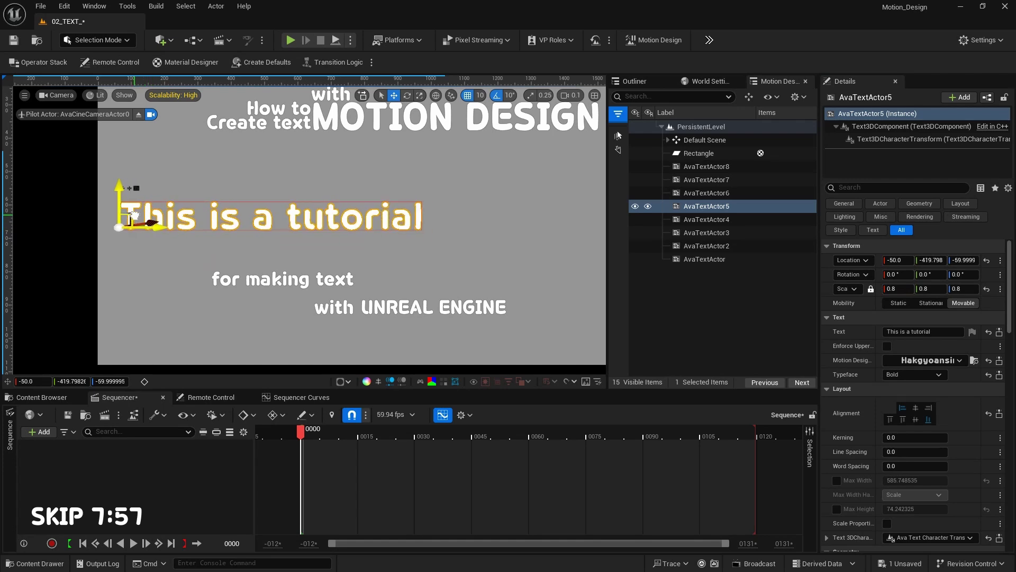
# Move "for making text" and the lower "with" together up and right, beneath the end of "This is a tutorial".
pyautogui.click(240, 266)
pyautogui.click(228, 279)
pyautogui.keyDown('shift'); pyautogui.click(321, 306); pyautogui.keyUp('shift')
pyautogui.moveTo(356, 270); pyautogui.dragTo(423, 237)
# Move "for making text" slightly down to close the gap above the lower "with".
pyautogui.click(403, 272)
pyautogui.moveTo(352, 173); pyautogui.dragTo(190, 189, button='middle')
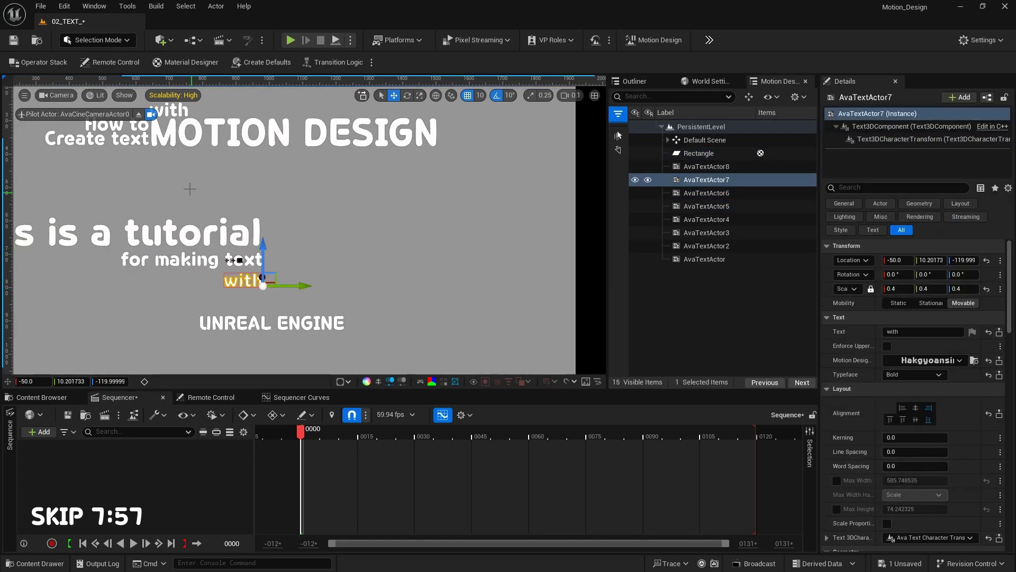
pyautogui.click(143, 131)
pyautogui.click(143, 131)
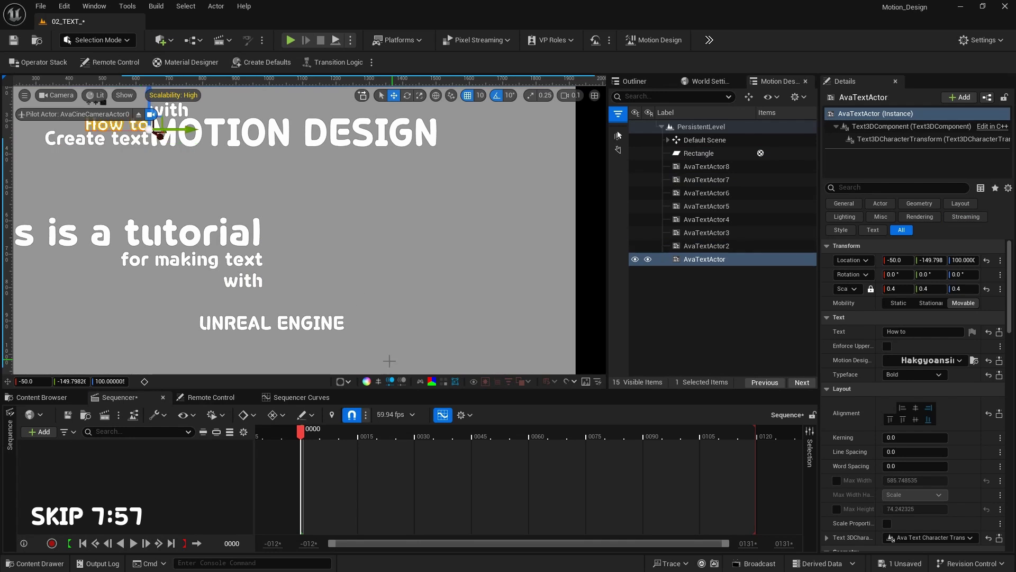
pyautogui.click(234, 267)
pyautogui.doubleClick(240, 280)
pyautogui.click(227, 256)
pyautogui.scroll(3, 226, 255)
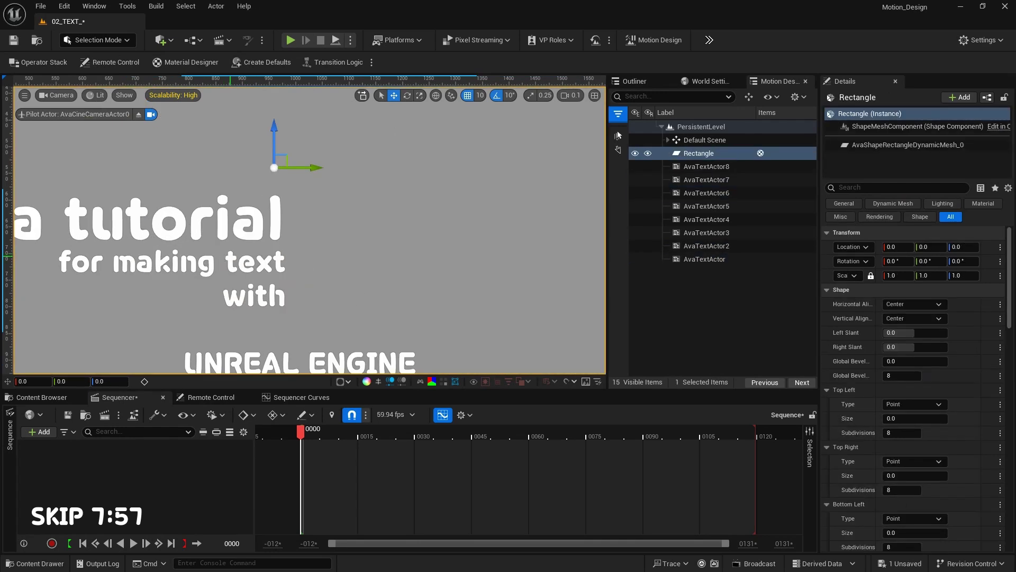
pyautogui.click(230, 256)
pyautogui.moveTo(286, 248); pyautogui.dragTo(286, 260)
# Move the UNREAL ENGINE text directly to the right of the lower "with" on the same baseline.
pyautogui.click(316, 362)
pyautogui.moveTo(201, 360); pyautogui.dragTo(303, 292)
pyautogui.scroll(-3, 307, 241)
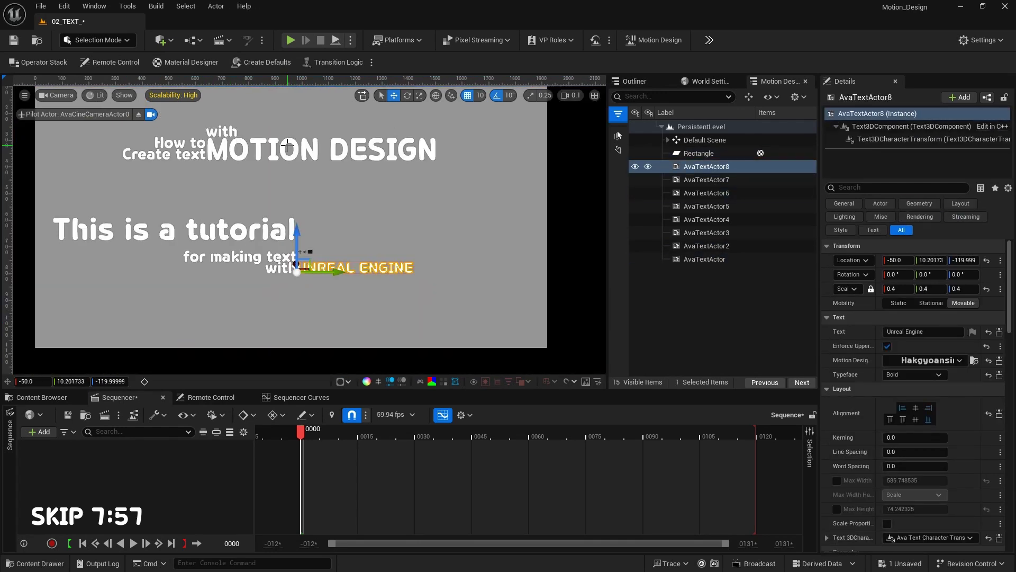
# Set the scale of the UNREAL ENGINE text to 0.8 on all three axes.
pyautogui.click(287, 145)
pyautogui.scroll(3, 337, 258)
pyautogui.click(331, 272)
pyautogui.click(325, 272)
pyautogui.click(898, 288)
pyautogui.write('0.8')
pyautogui.press('Return')
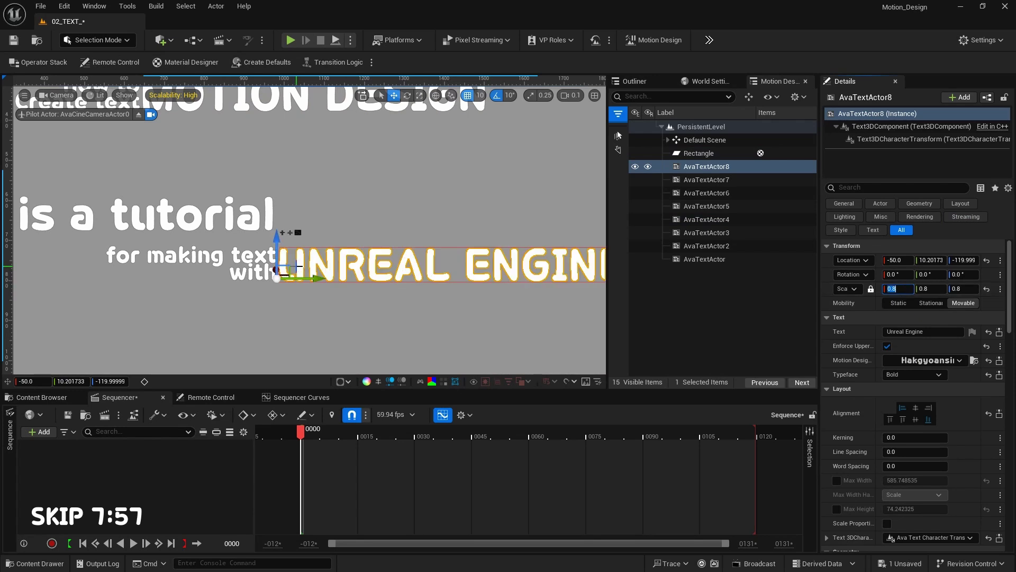
# Nudge the enlarged UNREAL ENGINE text left to sit tight against the lower "with".
pyautogui.scroll(-3, 298, 266)
pyautogui.click(211, 220)
pyautogui.scroll(-1, 211, 220)
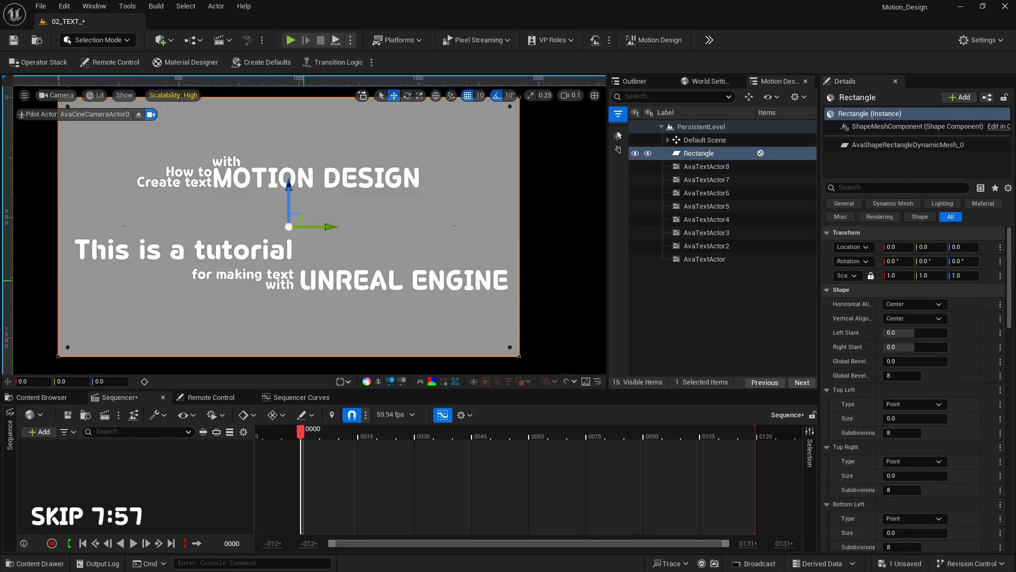
pyautogui.click(303, 280)
pyautogui.scroll(3, 306, 286)
pyautogui.moveTo(308, 289); pyautogui.dragTo(301, 288)
pyautogui.click(300, 288)
pyautogui.scroll(-2, 330, 265)
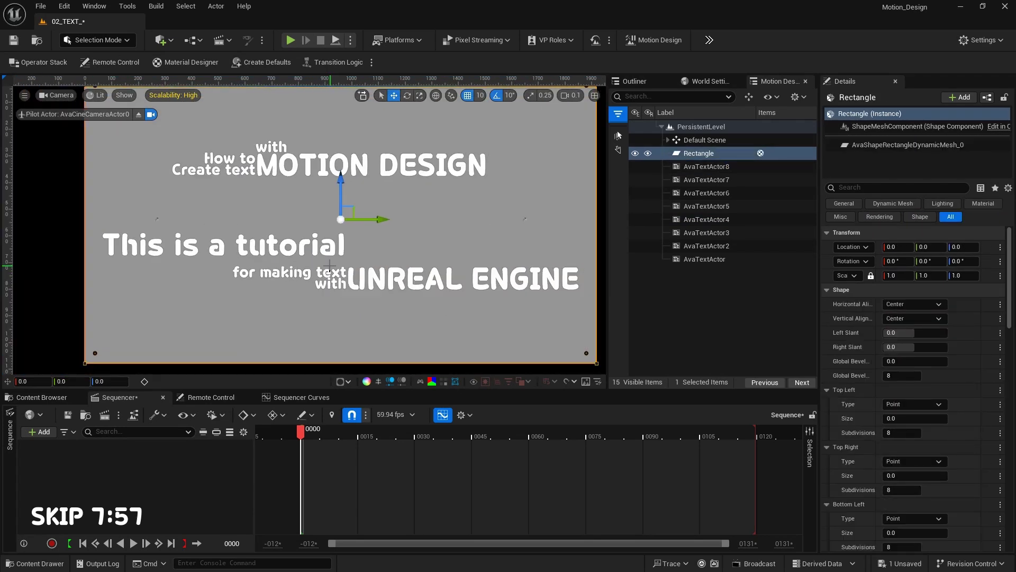
# Move "This is a tutorial" slightly down, closer to the "for making text" line.
pyautogui.click(301, 245)
pyautogui.moveTo(103, 227); pyautogui.dragTo(103, 233)
pyautogui.moveTo(325, 173); pyautogui.dragTo(287, 174, button='middle')
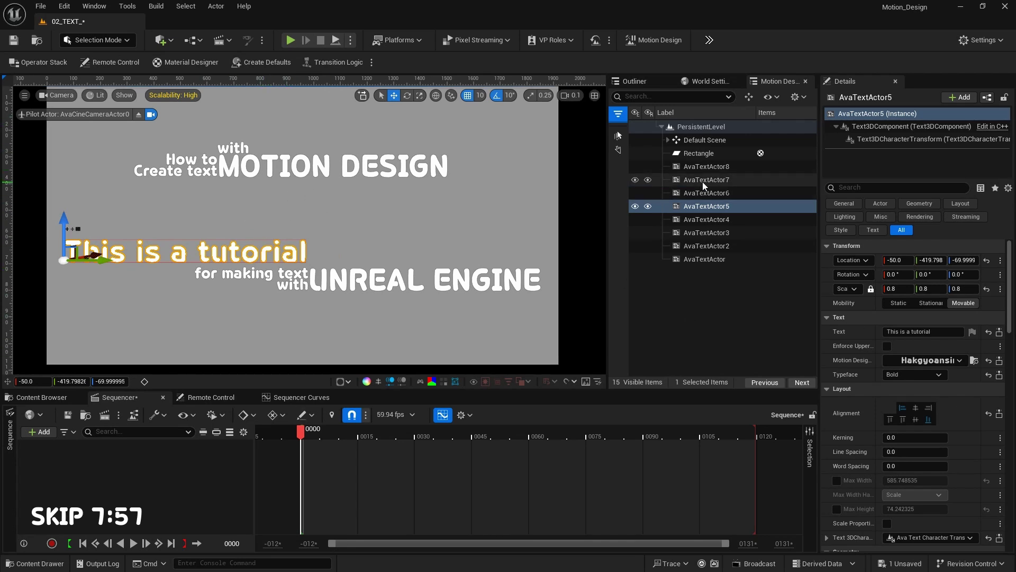
# Rename AvaTextActor8 as "Unreal Engine" and AvaTextActor7 as "with(2)".
pyautogui.doubleClick(706, 166)
pyautogui.write('Unreal Engine')
pyautogui.click(730, 180)
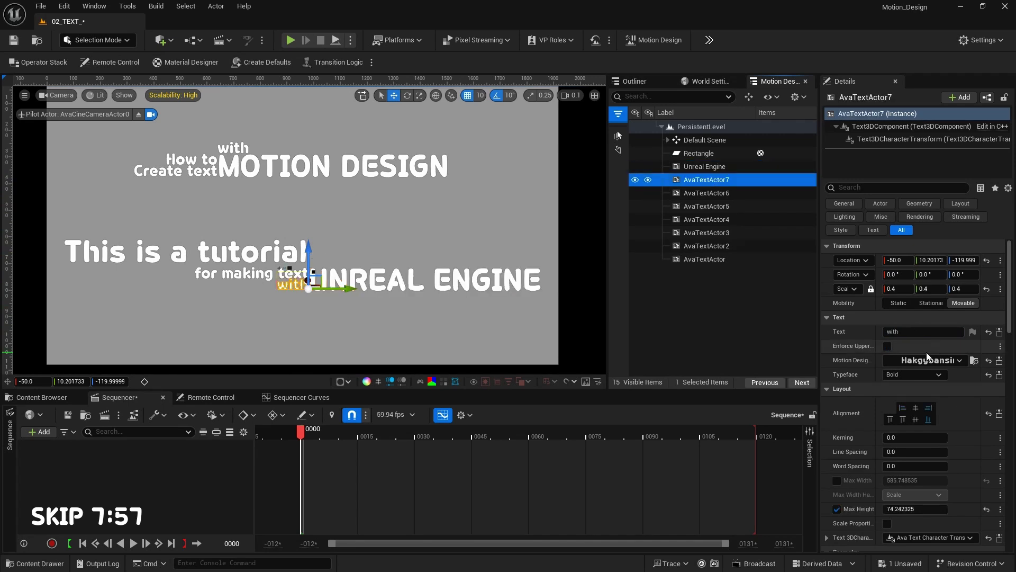
pyautogui.press('F2')
pyautogui.write('with(2)')
# Rename AvaTextActor6 as "for making text" and AvaTextActor5 as "This is a tutorial".
pyautogui.click(738, 194)
pyautogui.click(923, 332)
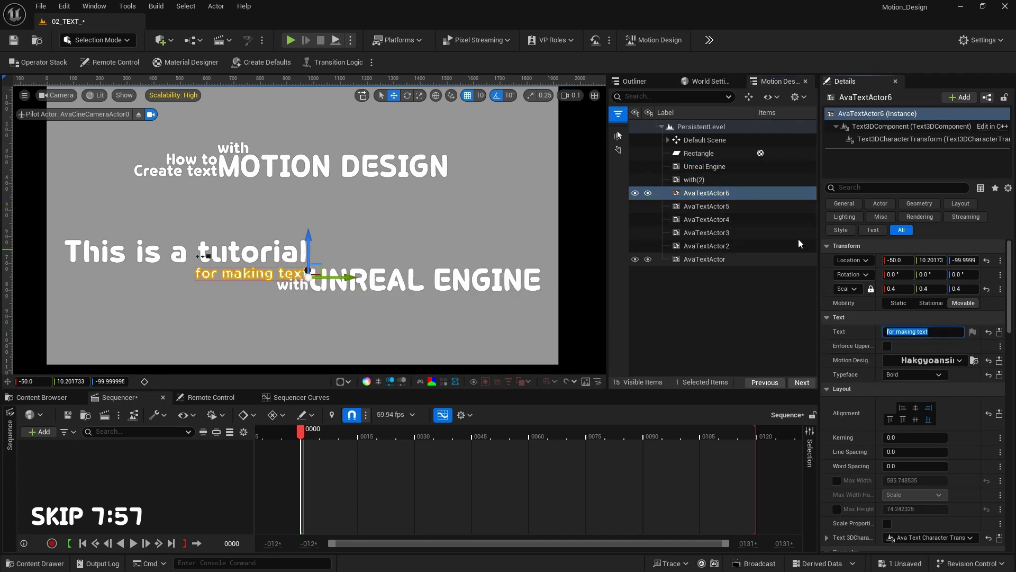
pyautogui.press('F2')
pyautogui.write('for making text')
pyautogui.click(742, 209)
pyautogui.click(922, 332)
pyautogui.press('F2')
pyautogui.write('This is a tutorial')
# Rename AvaTextActor4 as "Motion Design" and AvaTextActor3 as "with".
pyautogui.click(721, 220)
pyautogui.press('F2')
pyautogui.write('Motion Design')
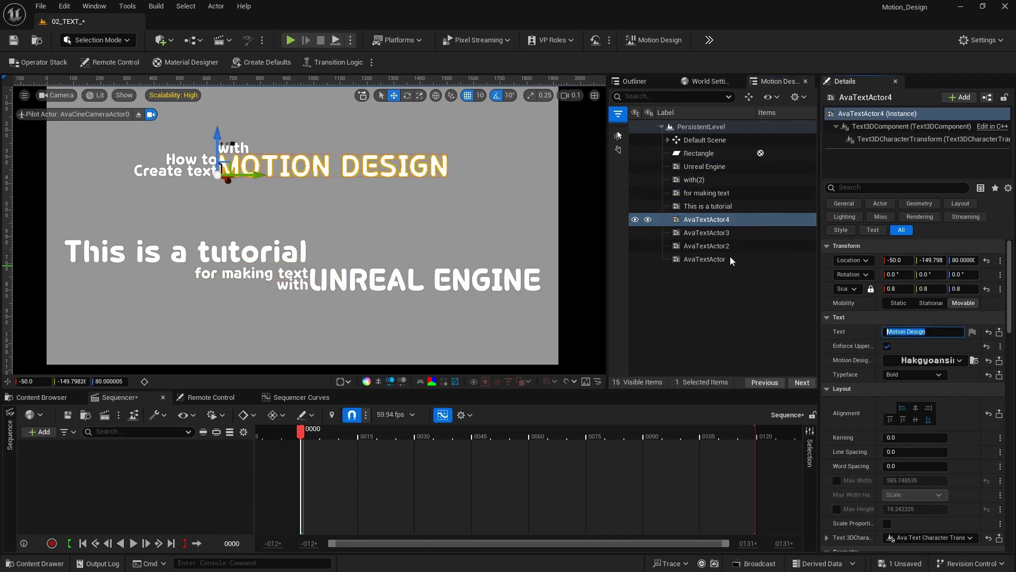
pyautogui.press('Return')
pyautogui.press('Down')
pyautogui.press('F2')
pyautogui.write('with')
pyautogui.press('Return')
# Rename AvaTextActor2 as "Create text" and AvaTextActor as "How to", and clear the selection.
pyautogui.press('Down')
pyautogui.press('F2')
pyautogui.write('Create text')
pyautogui.press('Return')
pyautogui.press('Down')
pyautogui.press('F2')
pyautogui.write('How to')
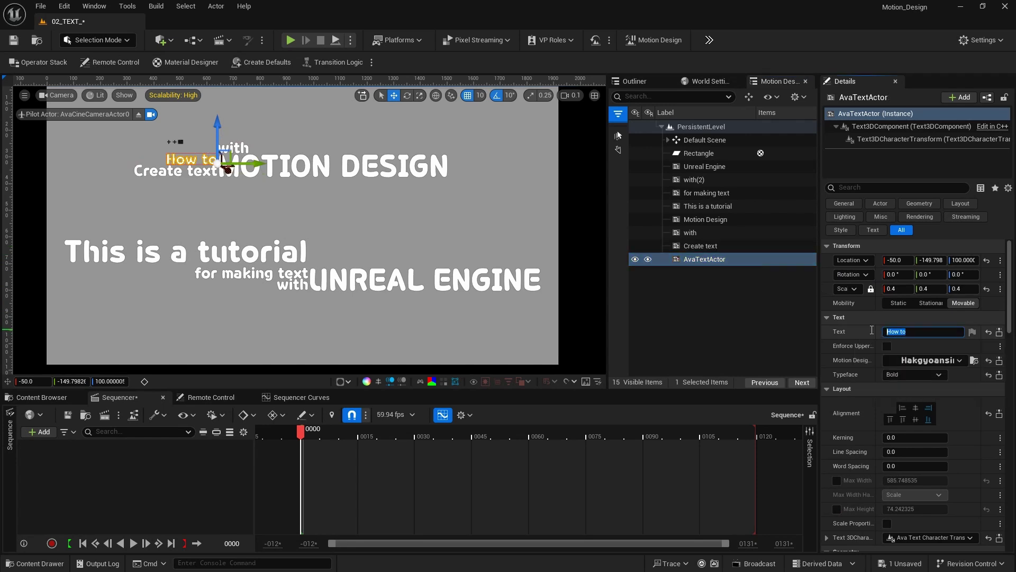
pyautogui.press('Return')
pyautogui.click(584, 285)
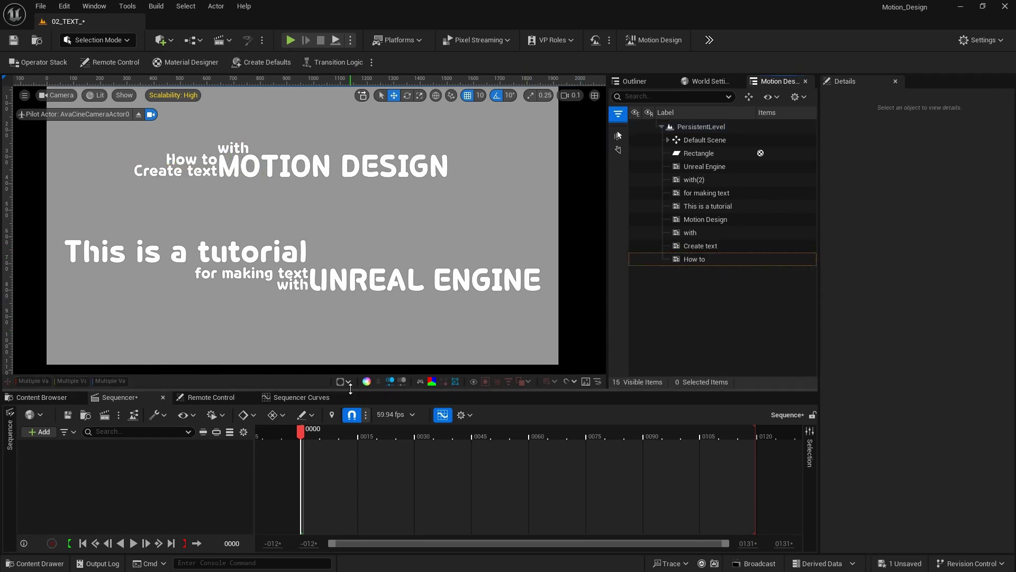
# Set the sequence's display rate to 30 fps.
pyautogui.moveTo(423, 390); pyautogui.dragTo(426, 397)
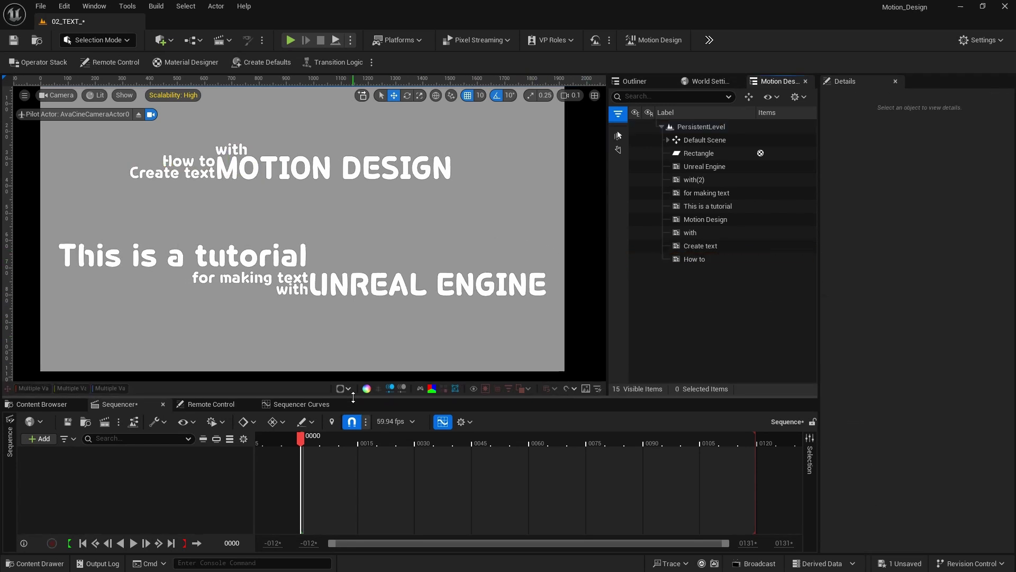
pyautogui.click(408, 422)
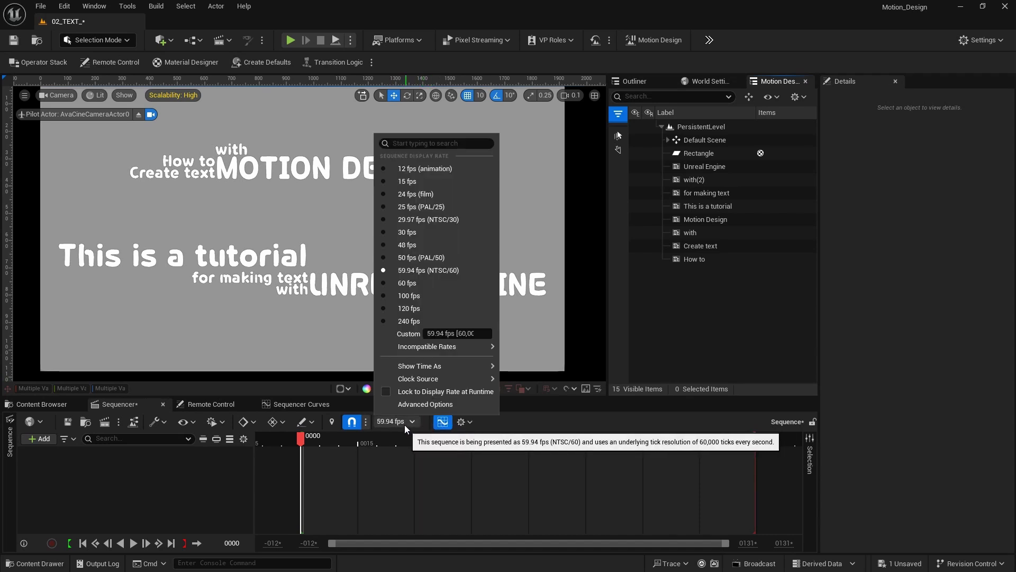
pyautogui.click(406, 234)
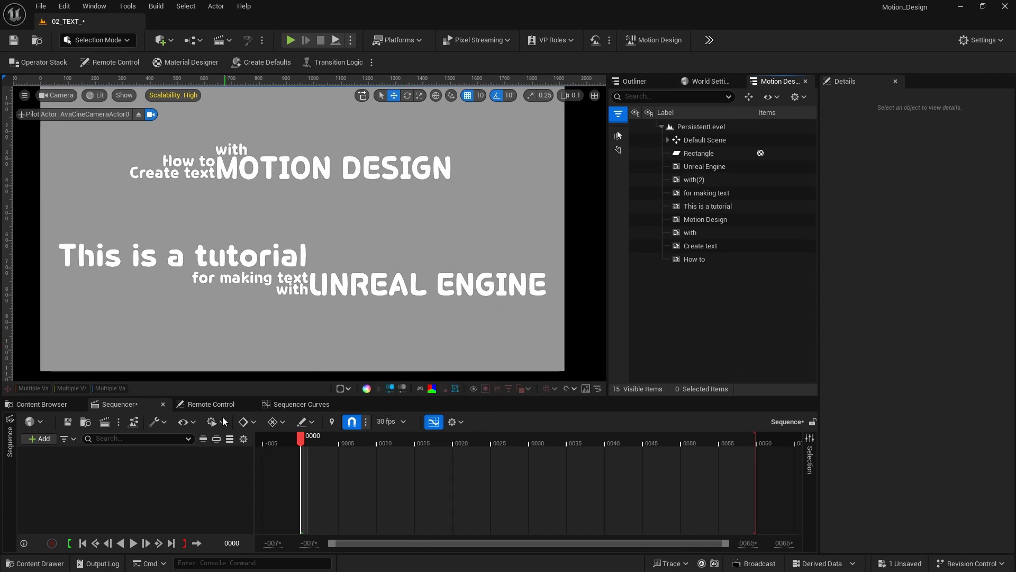
# Go to frame 600 and set the sequence's playback end there.
pyautogui.click(226, 544)
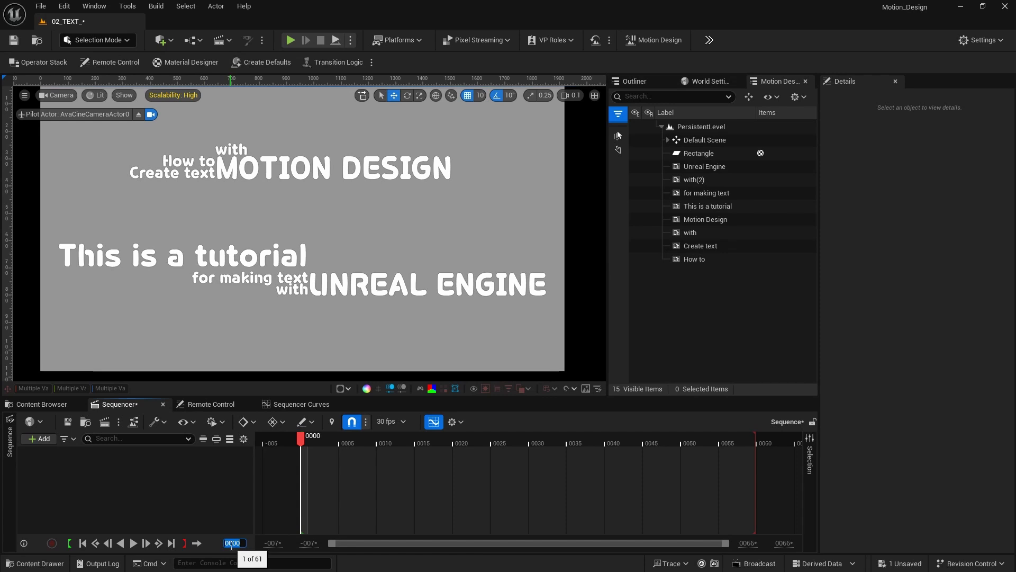
pyautogui.write('600')
pyautogui.press('Return')
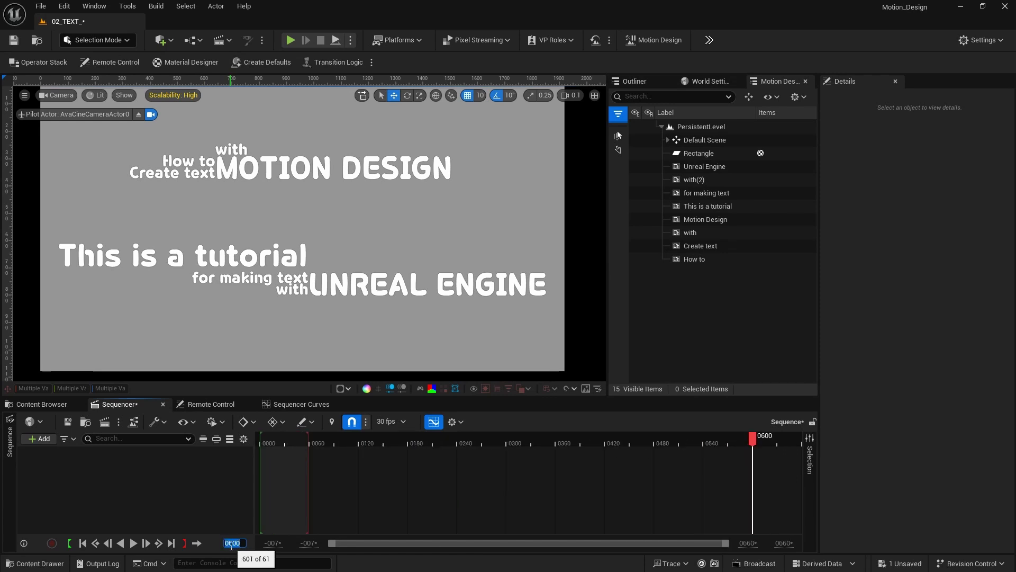
pyautogui.click(184, 544)
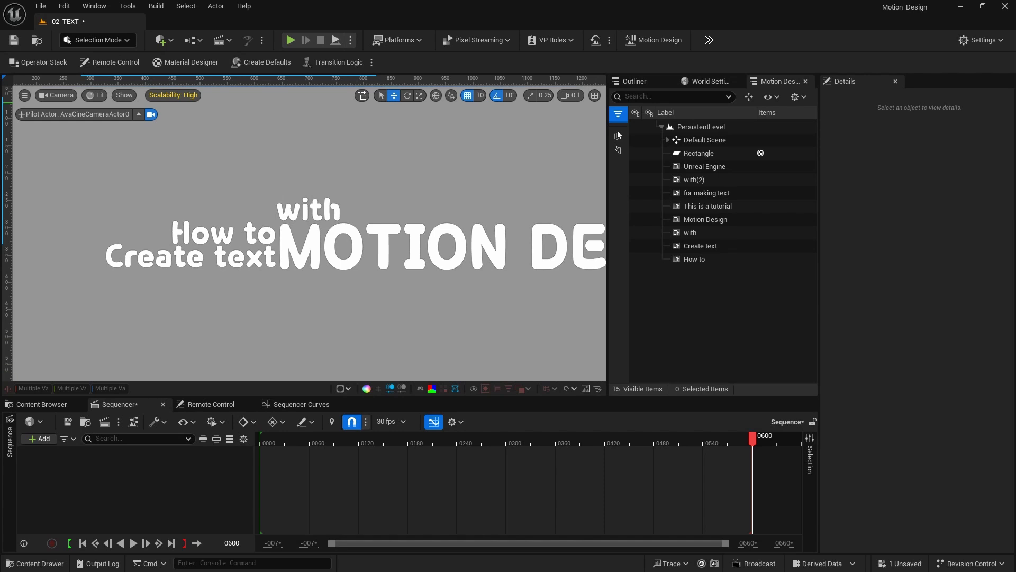
# Play the reference video to examine how the MOTION DESIGN letters animate in.
pyautogui.moveTo(1, 58); pyautogui.dragTo(254, 42)
pyautogui.press('space')
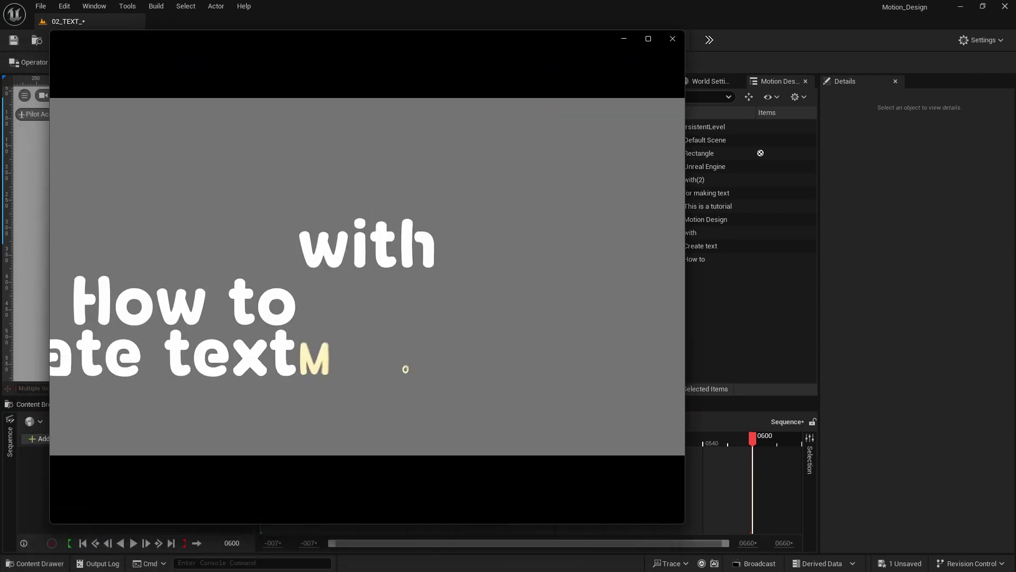
pyautogui.press('space')
pyautogui.moveTo(254, 43); pyautogui.dragTo(1, 59)
# Switch to Motion Design mode and draw a 2D rectangle starting at the M's top-left corner and extending below MOTION DESIGN.
pyautogui.click(97, 40)
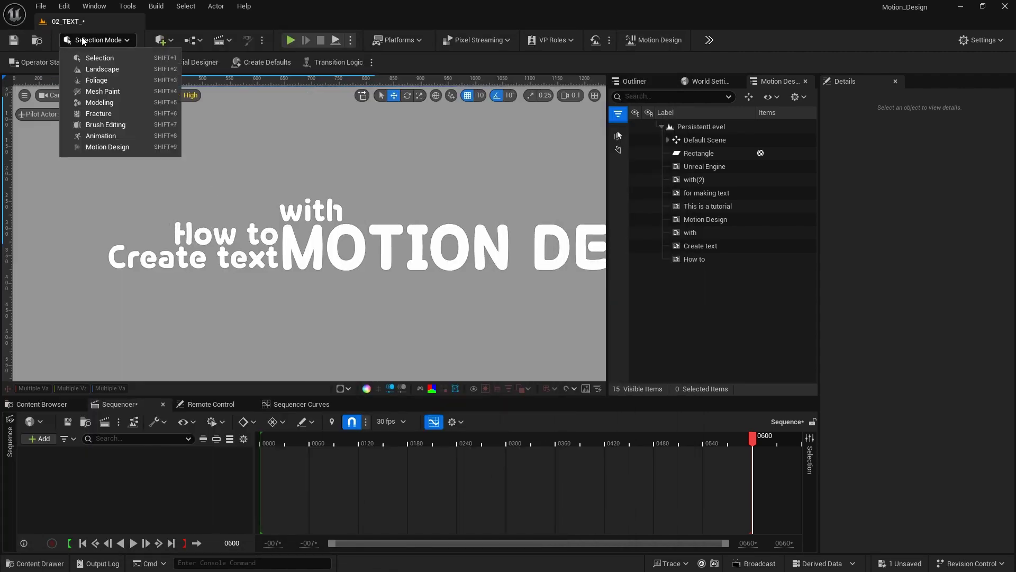
pyautogui.click(101, 148)
pyautogui.click(75, 89)
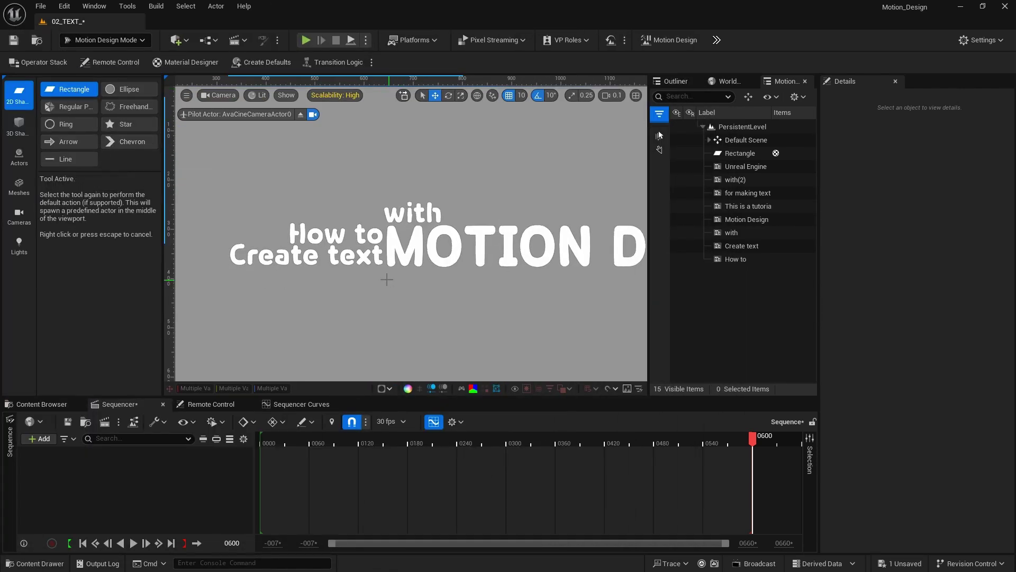
pyautogui.moveTo(362, 269); pyautogui.dragTo(331, 273, button='middle')
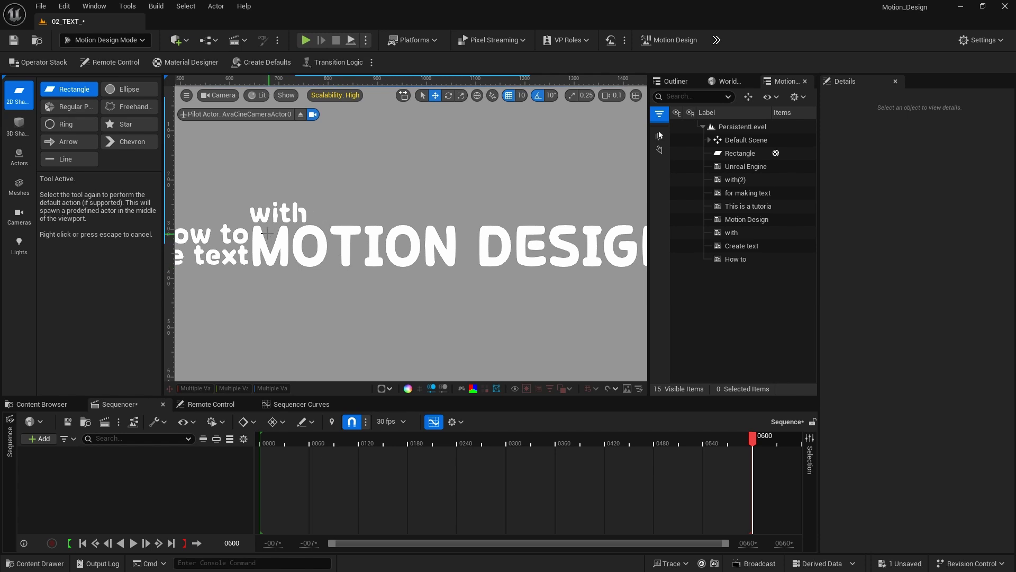
pyautogui.moveTo(252, 225)
pyautogui.mouseDown()
pyautogui.moveTo(533, 293)
pyautogui.moveTo(792, 313)
pyautogui.mouseUp()
pyautogui.scroll(-1, 536, 297)
pyautogui.moveTo(497, 294); pyautogui.dragTo(483, 288, button='middle')
pyautogui.scroll(3, 316, 314)
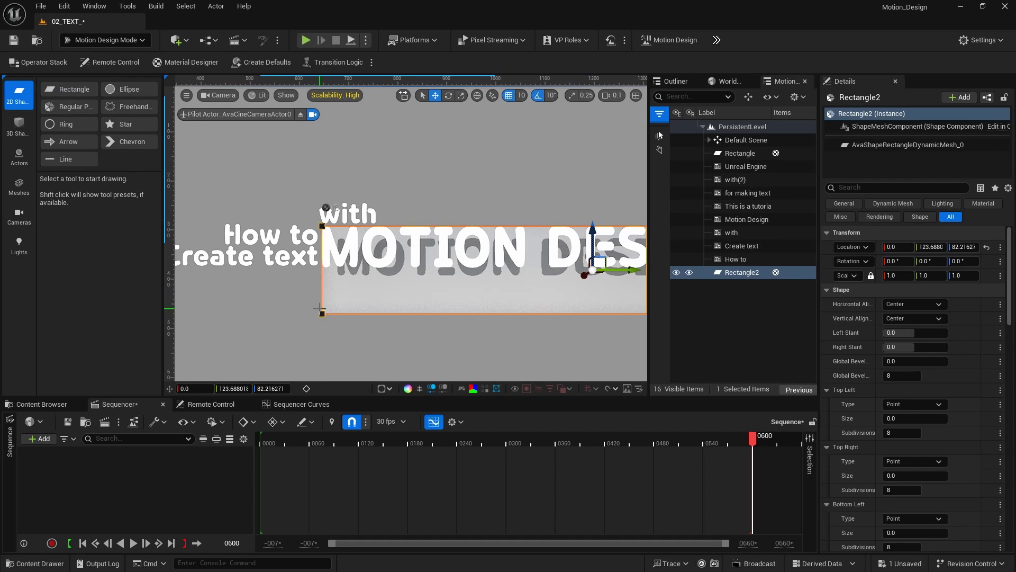
# Apply the background material from the MATERIALS folder to the new rectangle.
pyautogui.click(45, 405)
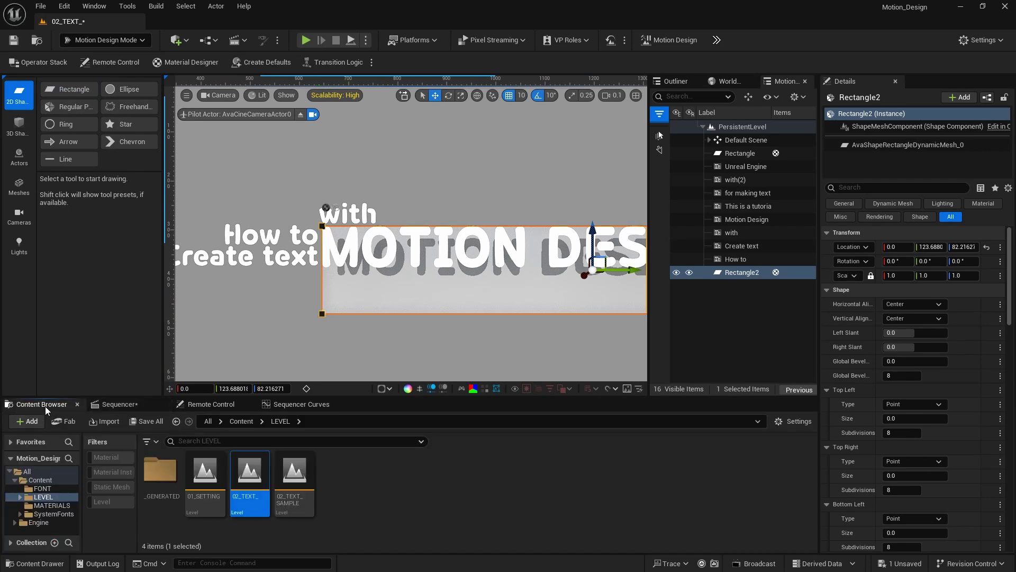
pyautogui.click(47, 505)
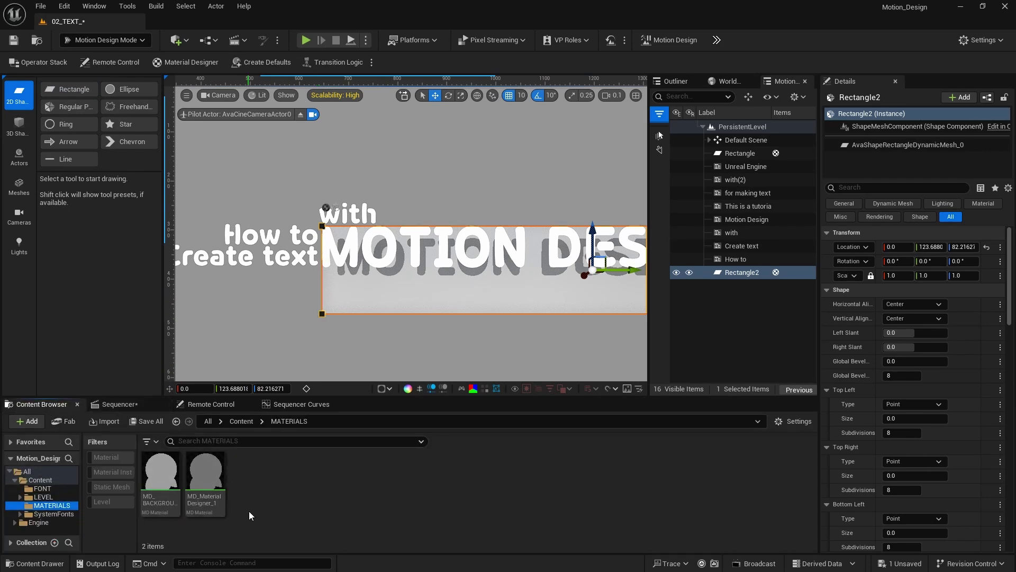
pyautogui.moveTo(160, 472); pyautogui.dragTo(237, 496)
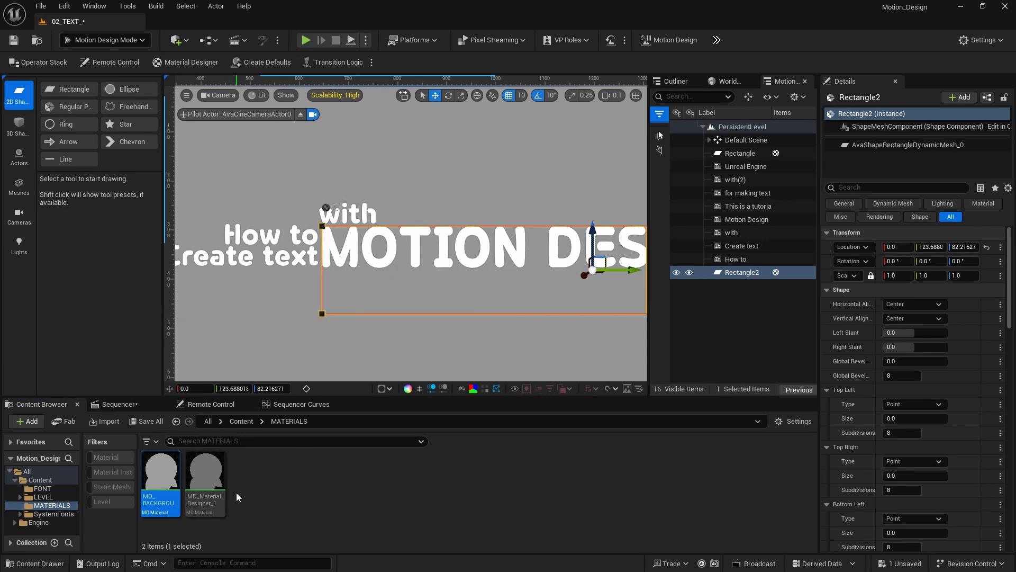
# Return to the sequence view, set Rectangle2's X location to -40, and realign its upper-left corner with the M of MOTION DESIGN.
pyautogui.click(119, 404)
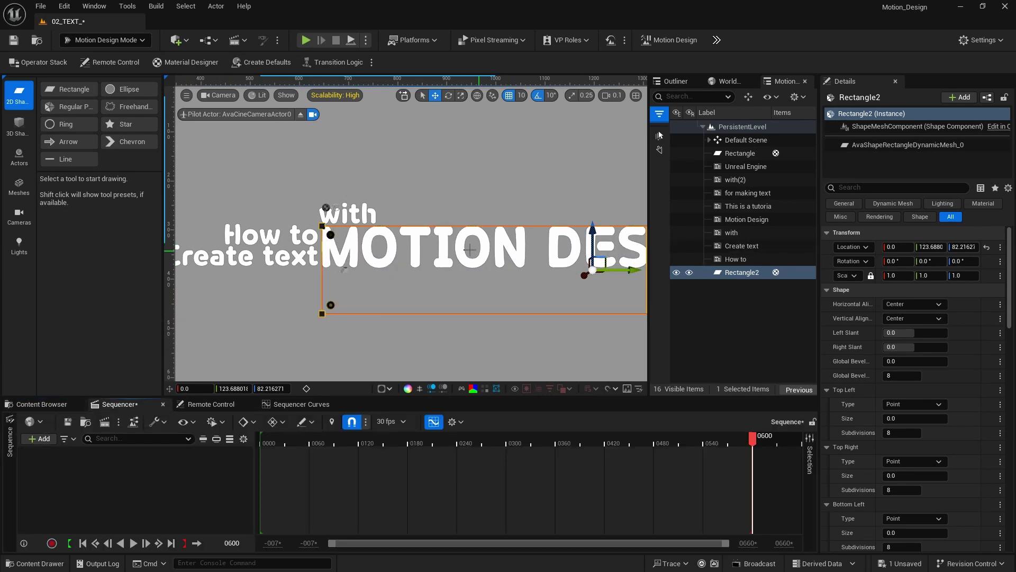
pyautogui.click(415, 241)
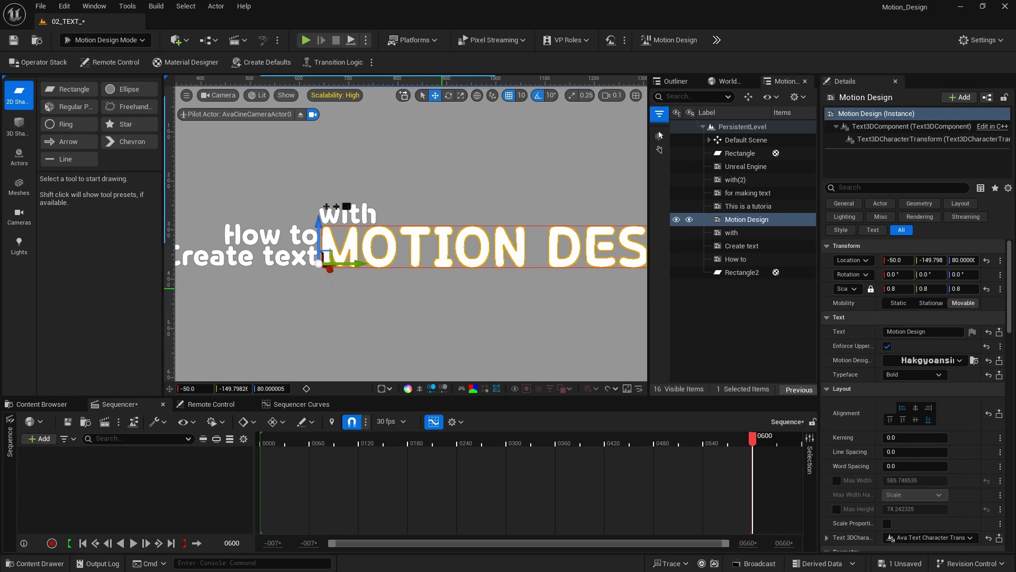
pyautogui.click(442, 287)
pyautogui.click(896, 243)
pyautogui.write('-4')
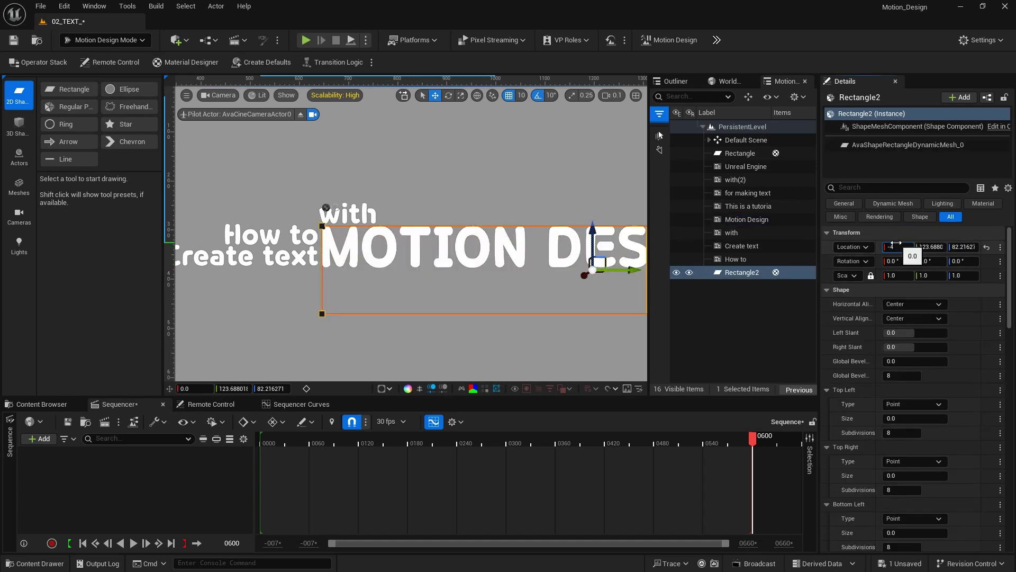
pyautogui.write('0')
pyautogui.press('Return')
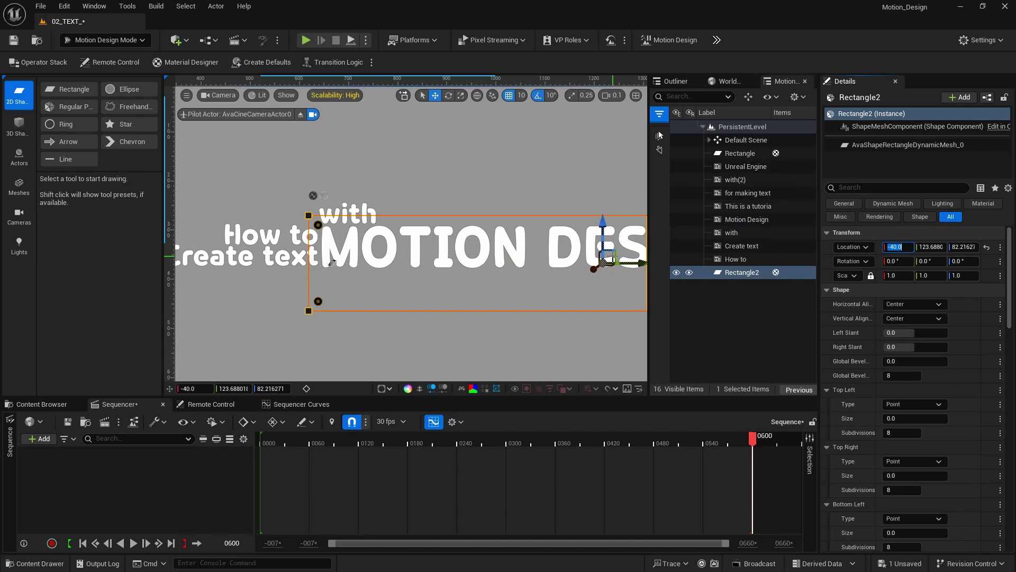
pyautogui.moveTo(620, 258); pyautogui.dragTo(625, 263)
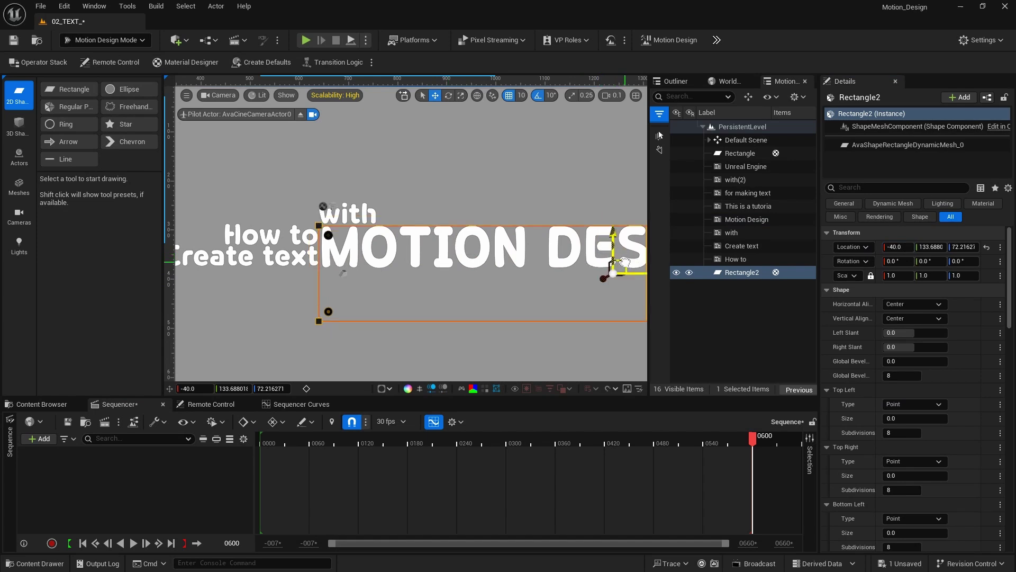
# Select the text lines "How to", "Create text" and "with", and set their X location to -30.
pyautogui.click(296, 238)
pyautogui.keyDown('ctrl'); pyautogui.click(302, 265); pyautogui.keyUp('ctrl')
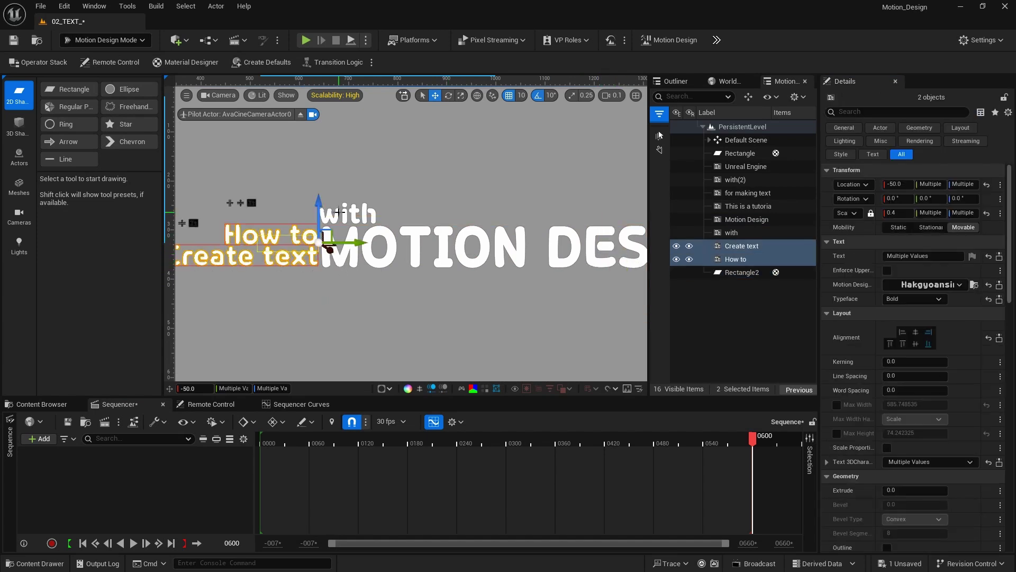
pyautogui.keyDown('ctrl'); pyautogui.click(339, 212); pyautogui.keyUp('ctrl')
pyautogui.click(898, 185)
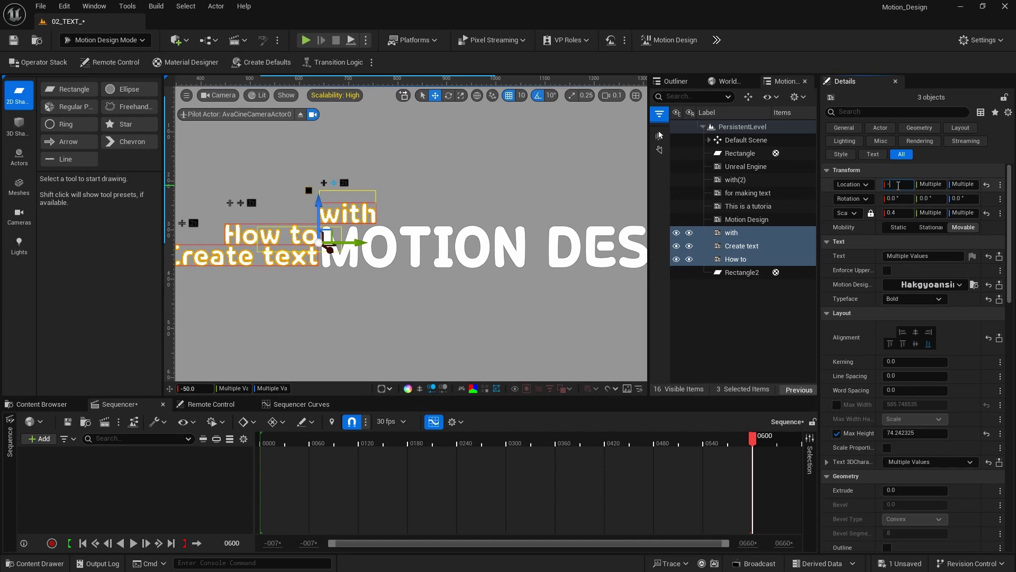
pyautogui.write('-30')
pyautogui.press('Return')
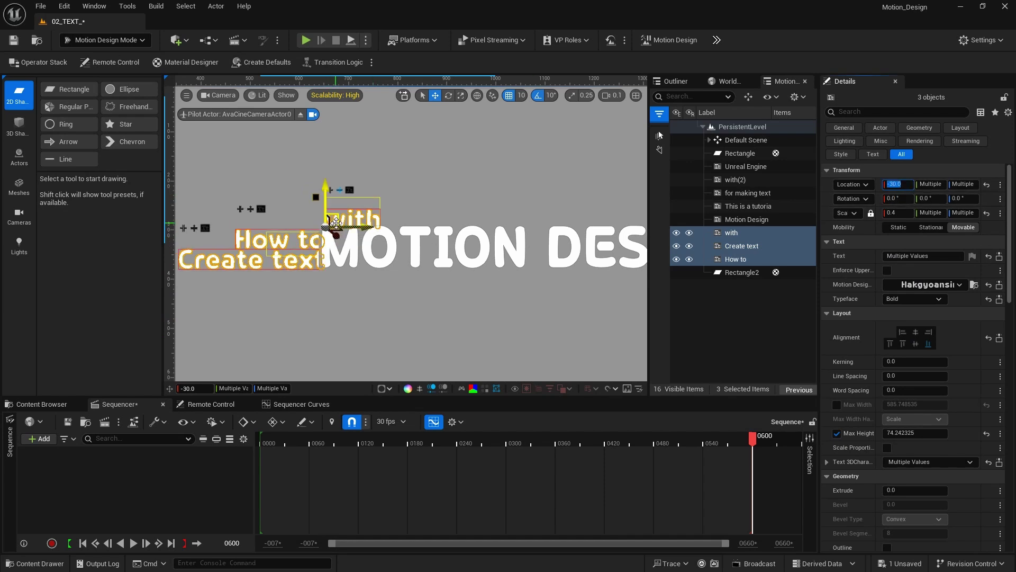
# Shift "How to", "Create text" and "with" together to restore their alignment beside and above MOTION DESIGN.
pyautogui.moveTo(361, 228); pyautogui.dragTo(349, 227)
pyautogui.click(418, 213)
pyautogui.scroll(4, 314, 260)
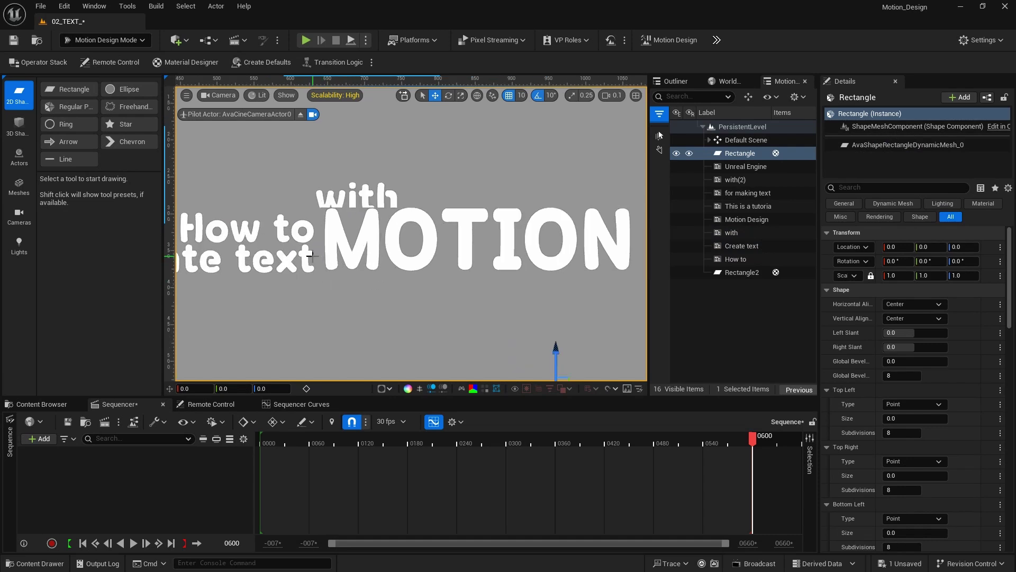
# Set the position snap to 5 and nudge "How to" and "Create text" right and up toward the M.
pyautogui.click(308, 234)
pyautogui.keyDown('ctrl'); pyautogui.click(305, 253); pyautogui.keyUp('ctrl')
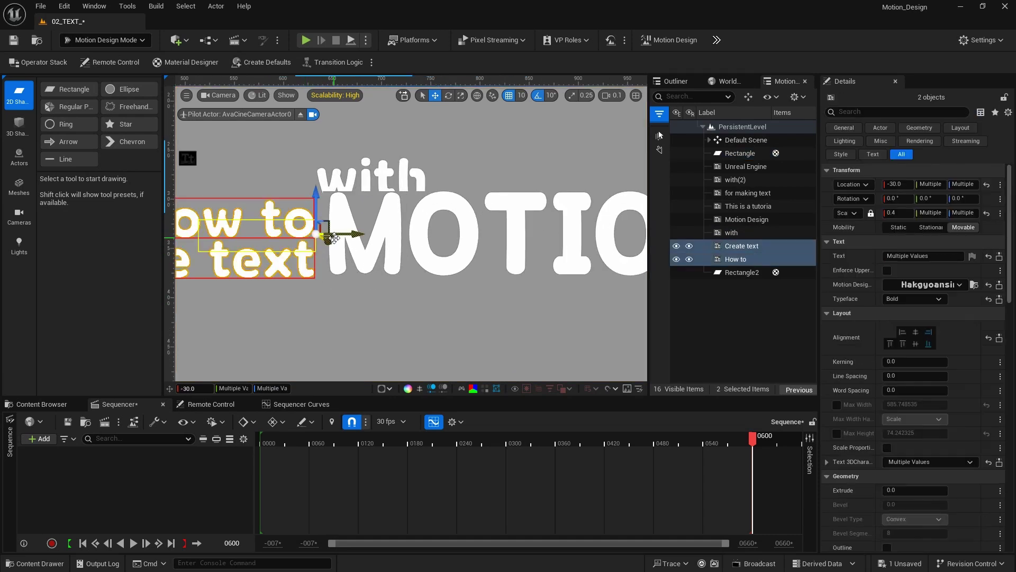
pyautogui.click(520, 95)
pyautogui.click(522, 133)
pyautogui.moveTo(314, 200); pyautogui.dragTo(313, 189)
pyautogui.moveTo(351, 224); pyautogui.dragTo(361, 224)
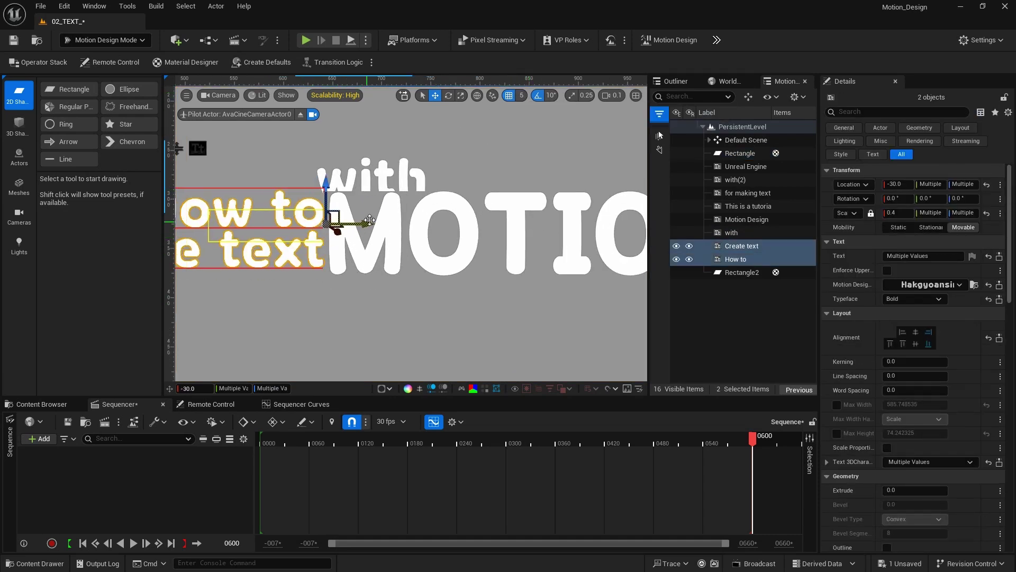
pyautogui.moveTo(324, 190); pyautogui.dragTo(339, 171)
# Reposition the small "with" line so it sits just above the M's left edge.
pyautogui.click(374, 182)
pyautogui.click(366, 181)
pyautogui.click(372, 214)
pyautogui.scroll(-4, 373, 216)
pyautogui.scroll(4, 330, 216)
# Move "How to" and "Create text" together 5 units away from the M along the Y axis.
pyautogui.click(338, 217)
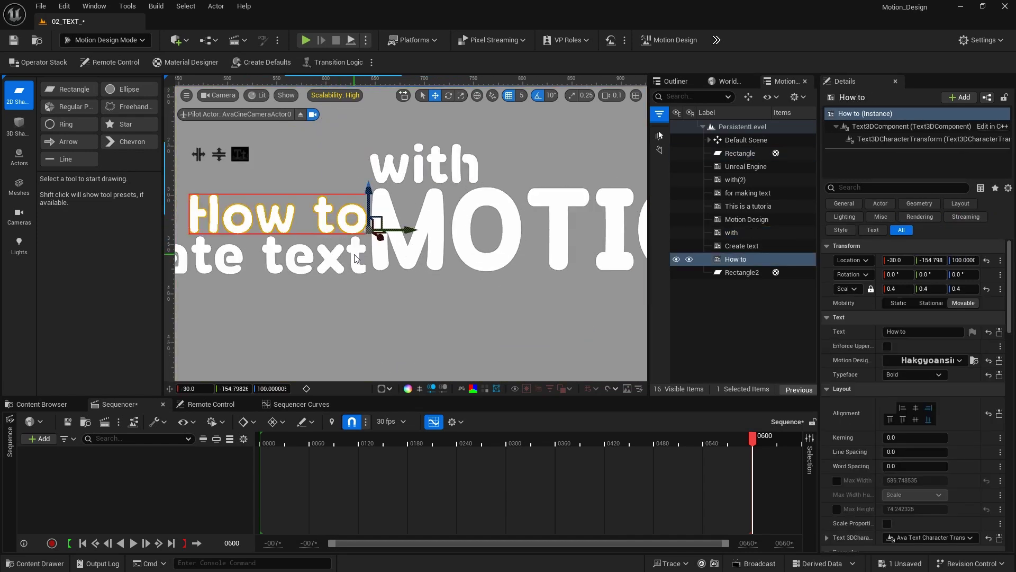
pyautogui.keyDown('shift'); pyautogui.click(355, 258); pyautogui.keyUp('shift')
pyautogui.moveTo(397, 230); pyautogui.dragTo(387, 229)
pyautogui.click(417, 289)
pyautogui.scroll(-3, 418, 288)
pyautogui.hotkey('ctrl', 'z')
pyautogui.hotkey('ctrl', 'z')
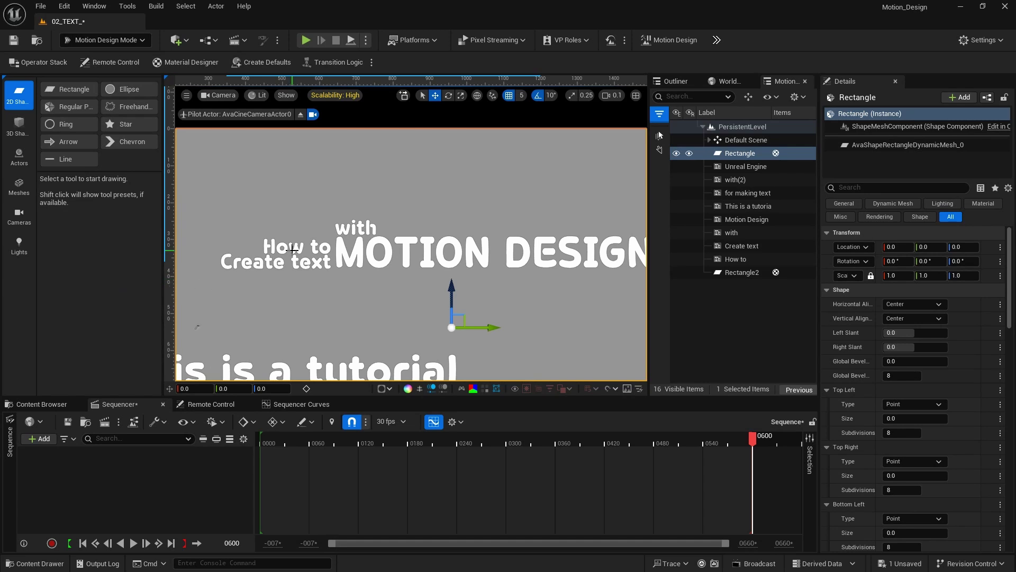
# Enable the character location effect on "How to" and set its X location distance to 0.
pyautogui.click(293, 249)
pyautogui.scroll(-5, 880, 380)
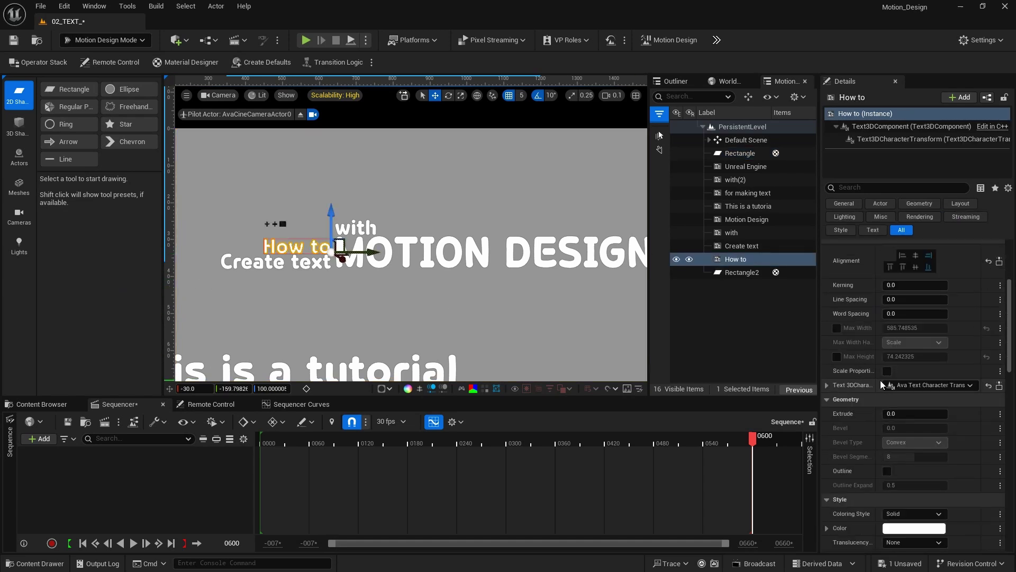
pyautogui.click(827, 385)
pyautogui.click(837, 401)
pyautogui.click(887, 414)
pyautogui.scroll(-1, 906, 424)
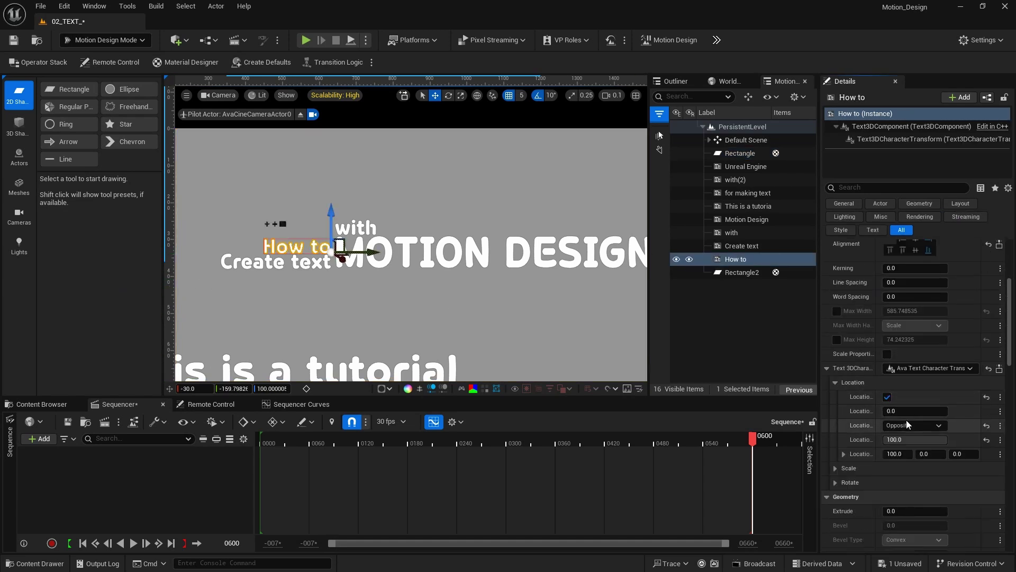
pyautogui.moveTo(898, 412)
pyautogui.mouseDown()
pyautogui.moveTo(946, 412)
pyautogui.moveTo(883, 412)
pyautogui.mouseUp()
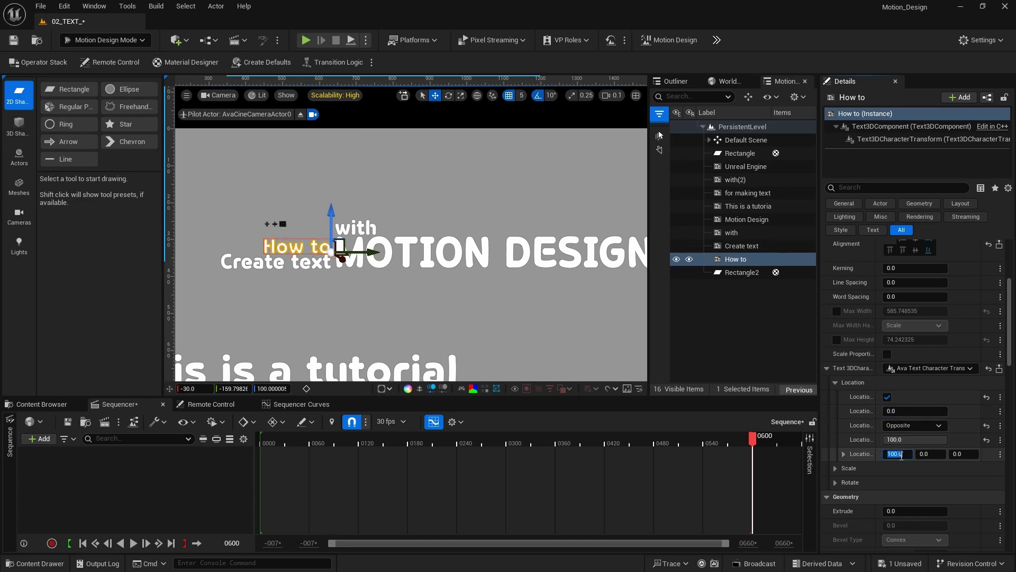
pyautogui.write('0')
pyautogui.press('Return')
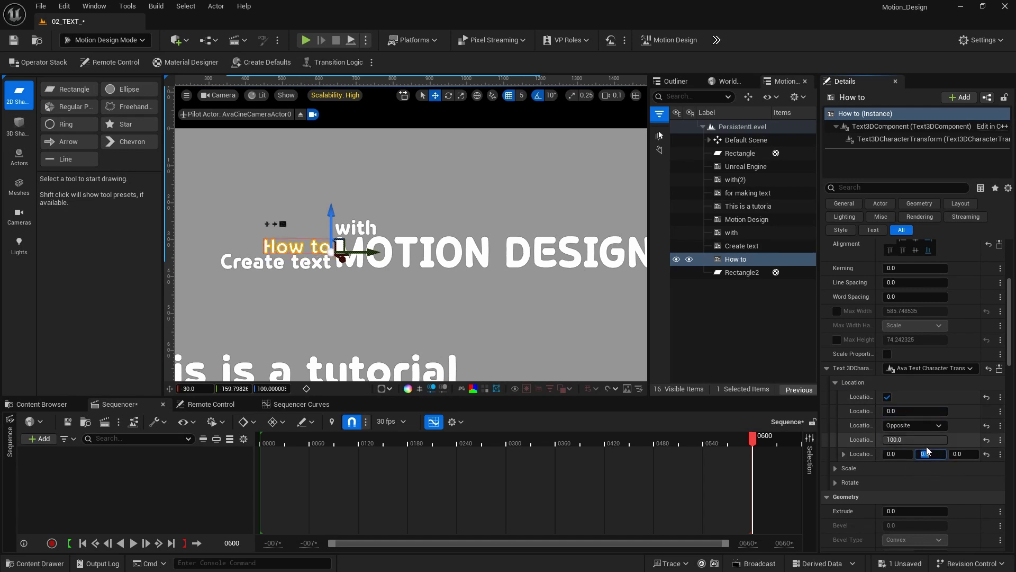
# Set the Y location distance of "How to" to 300 after trying 100 and 200, testing Location Progress and returning it to 0.
pyautogui.write('10')
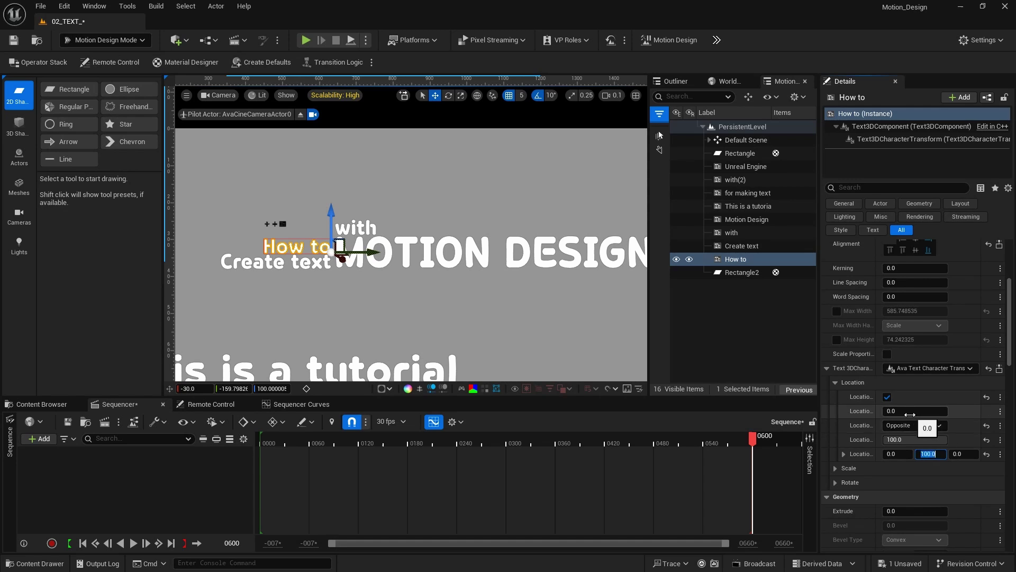
pyautogui.moveTo(909, 415); pyautogui.dragTo(937, 410)
pyautogui.click(931, 453)
pyautogui.write('200')
pyautogui.moveTo(927, 454); pyautogui.dragTo(947, 453)
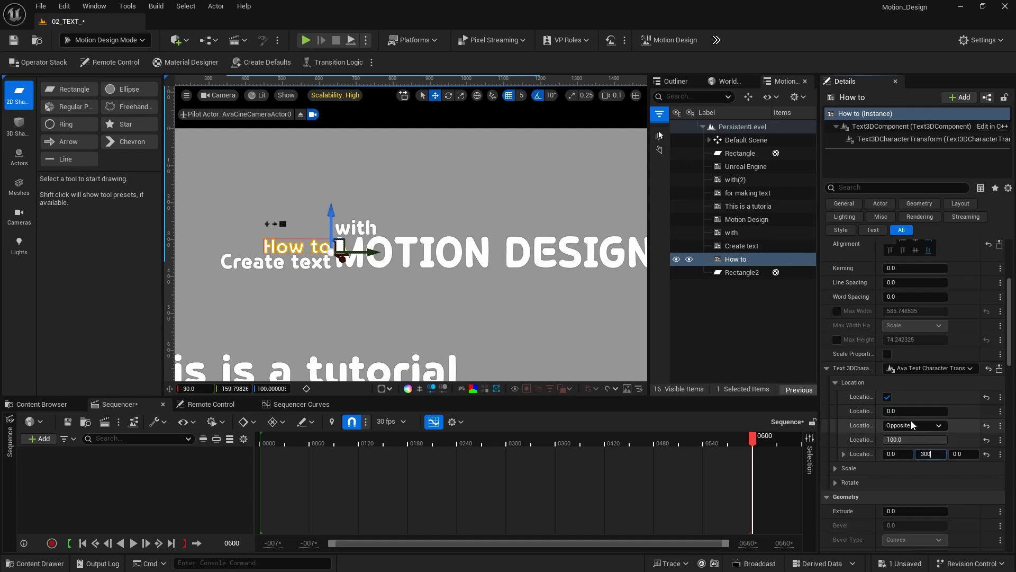
pyautogui.moveTo(907, 410); pyautogui.dragTo(894, 410)
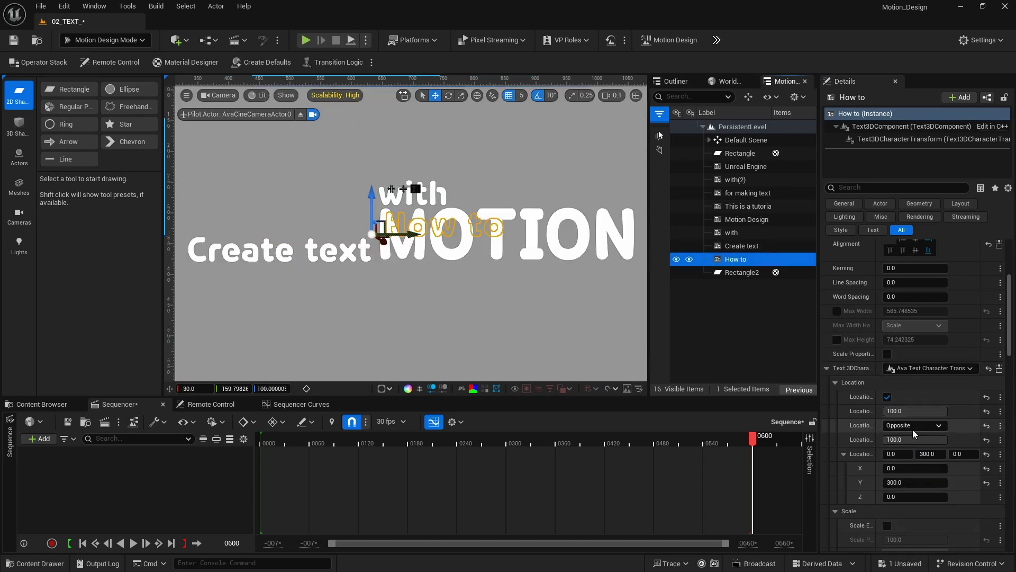
pyautogui.moveTo(929, 411); pyautogui.dragTo(903, 411)
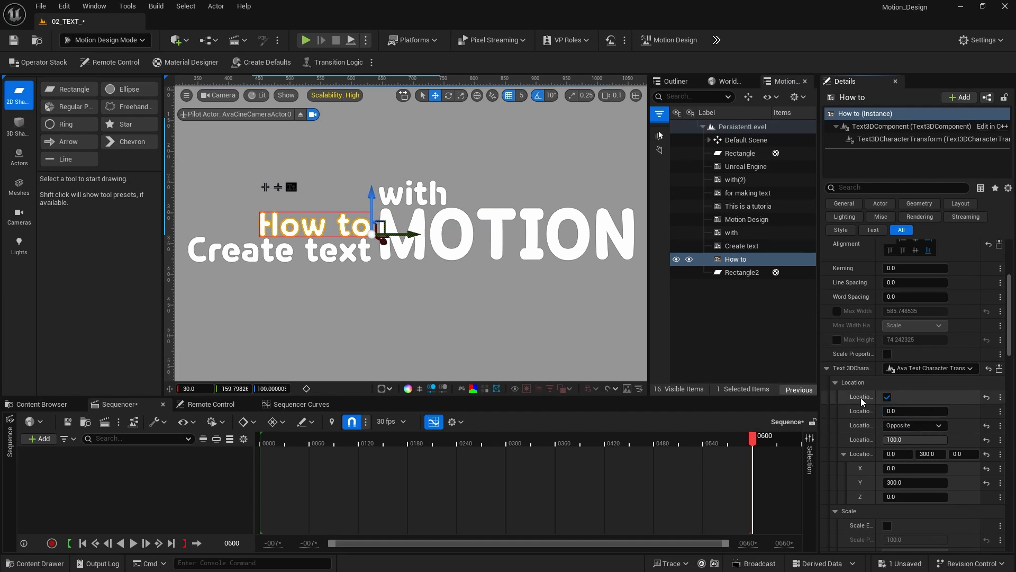
# Set the character location distance of "Create text" to X 0 and Y 500, and test its Location Progress.
pyautogui.click(312, 258)
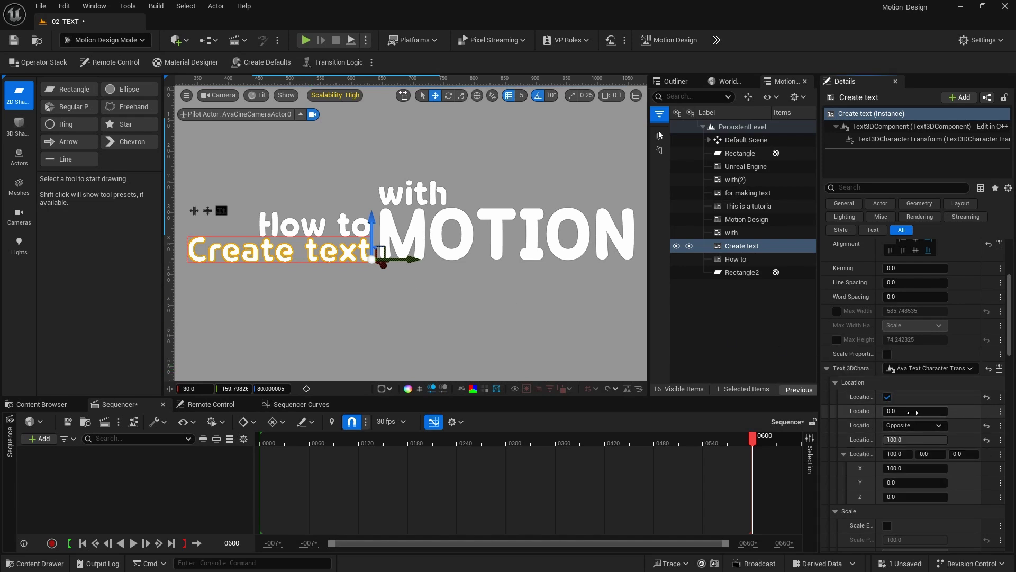
pyautogui.scroll(-2, 908, 432)
pyautogui.write('0')
pyautogui.press('Return')
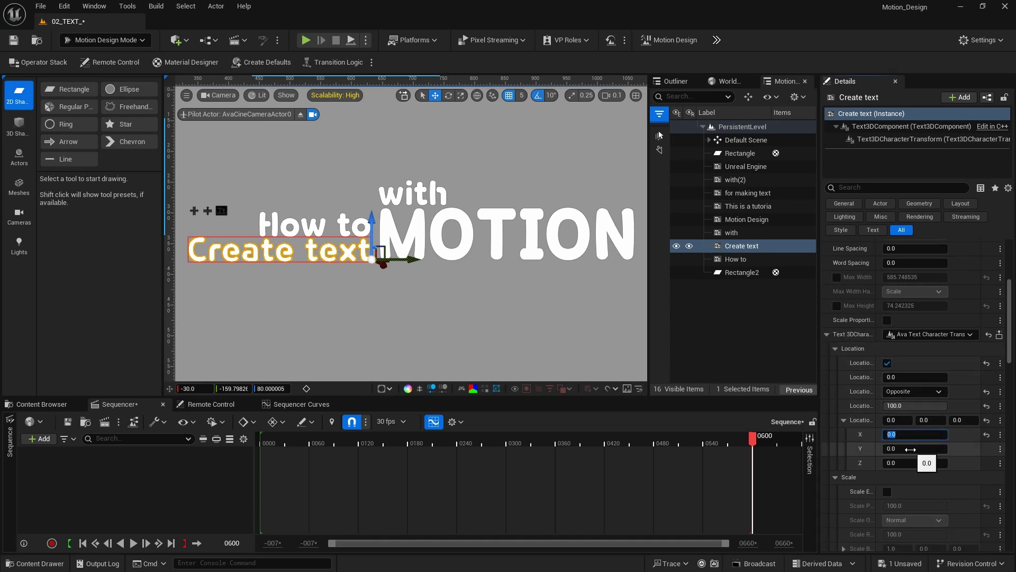
pyautogui.click(910, 449)
pyautogui.write('50')
pyautogui.moveTo(900, 379)
pyautogui.mouseDown()
pyautogui.moveTo(946, 379)
pyautogui.moveTo(883, 379)
pyautogui.mouseUp()
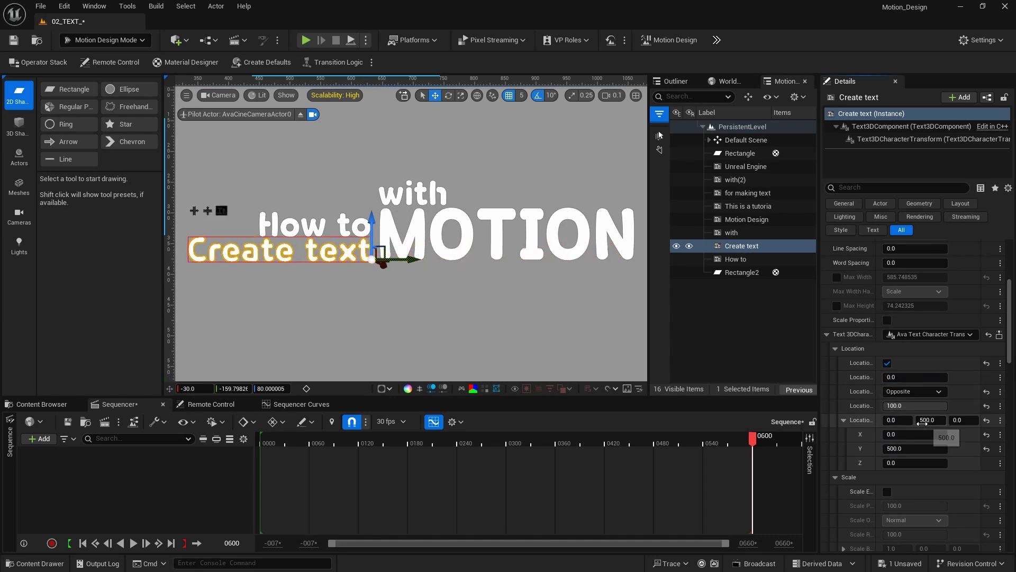
# Set the Y location distance of "Create text" to 450 after trying 400, and return Location Progress to 0.
pyautogui.click(921, 448)
pyautogui.write('400')
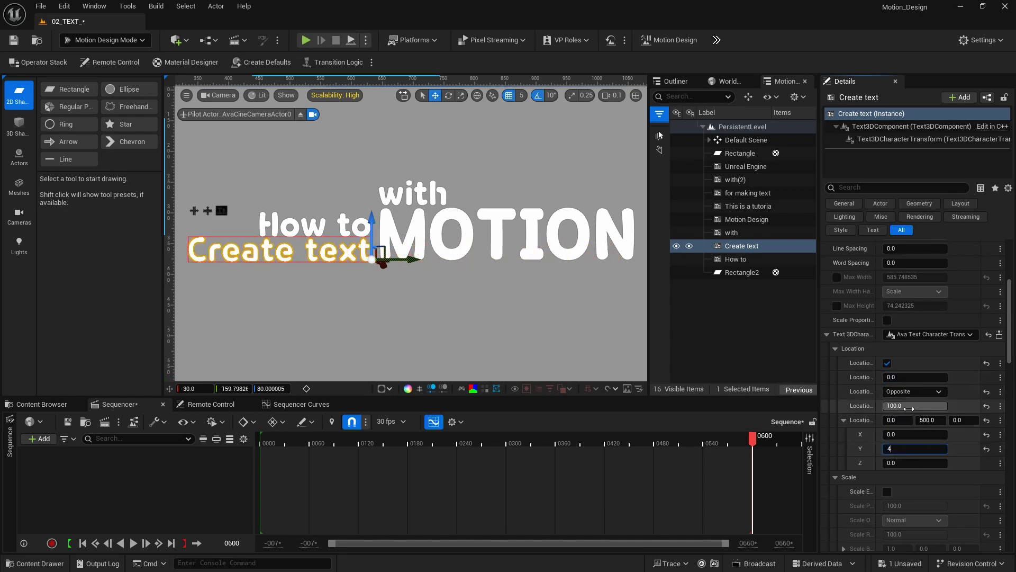
pyautogui.press('Return')
pyautogui.moveTo(900, 378); pyautogui.dragTo(921, 377)
pyautogui.click(914, 448)
pyautogui.write('450')
pyautogui.press('Return')
pyautogui.write('0')
pyautogui.press('Return')
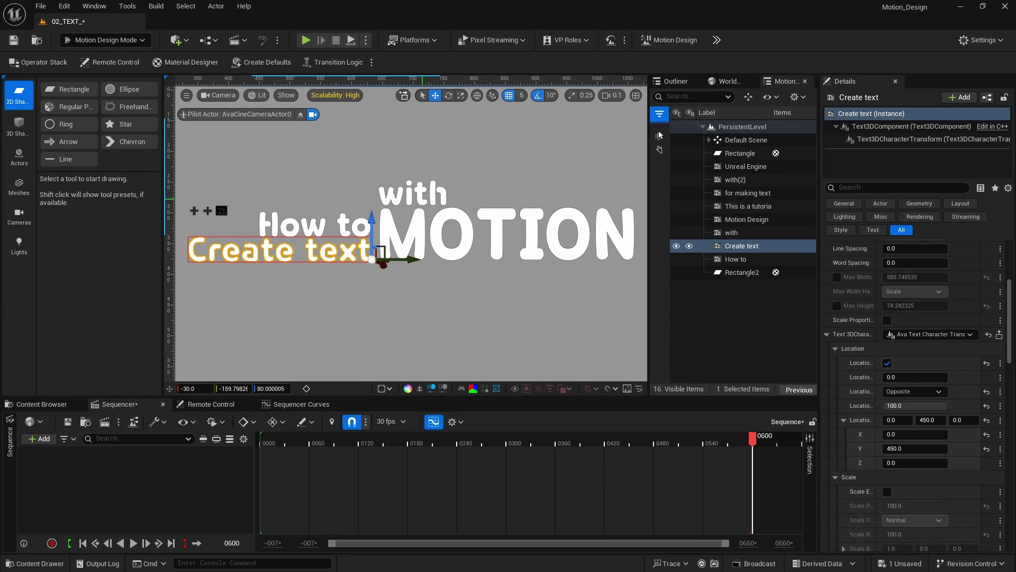
# Set the character location distance of the small "with" line to X 0 and Z 50, and test its Location Progress.
pyautogui.click(732, 232)
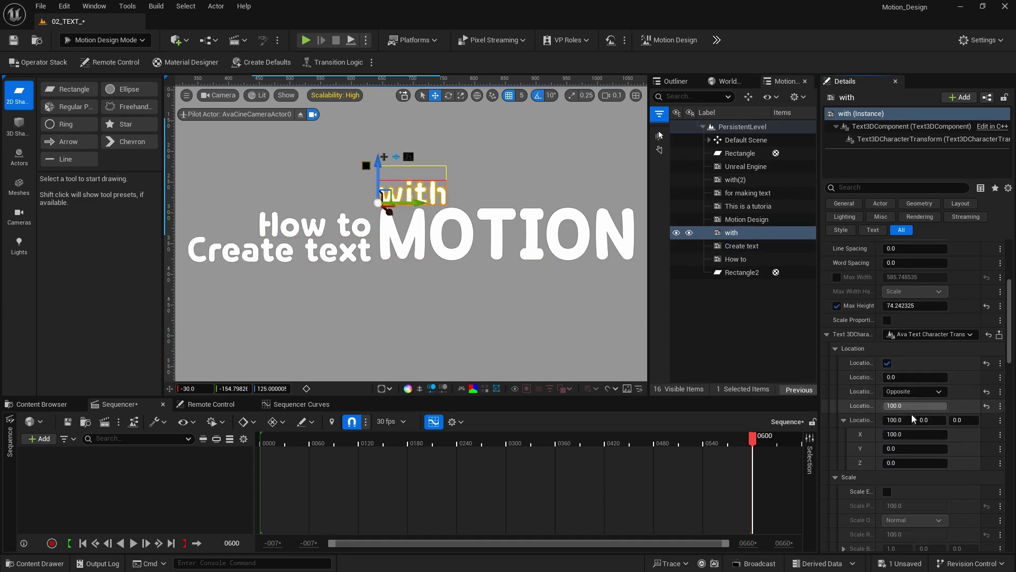
pyautogui.click(960, 420)
pyautogui.write('50')
pyautogui.press('Return')
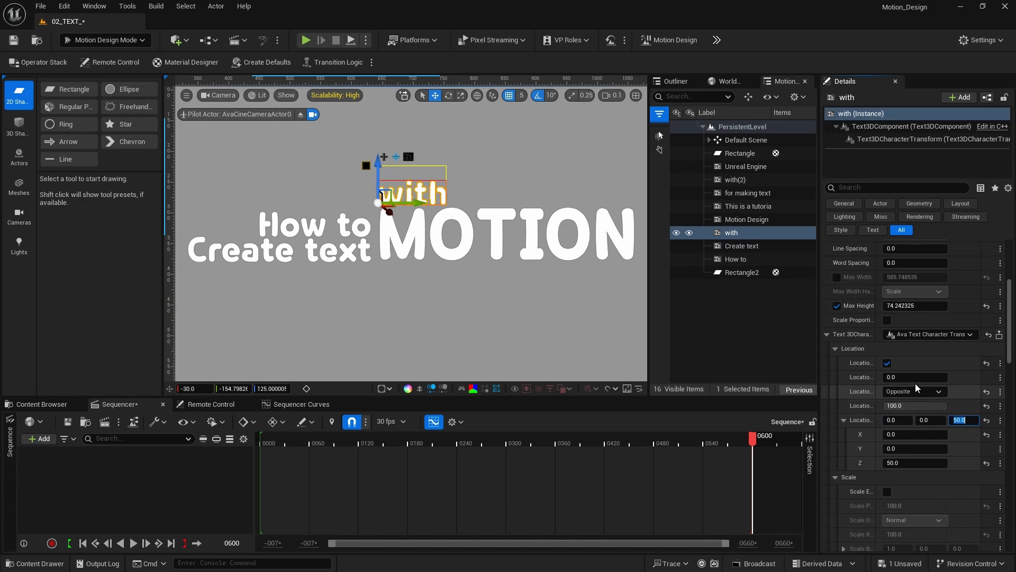
pyautogui.moveTo(899, 377)
pyautogui.mouseDown()
pyautogui.moveTo(916, 377)
pyautogui.moveTo(884, 377)
pyautogui.mouseUp()
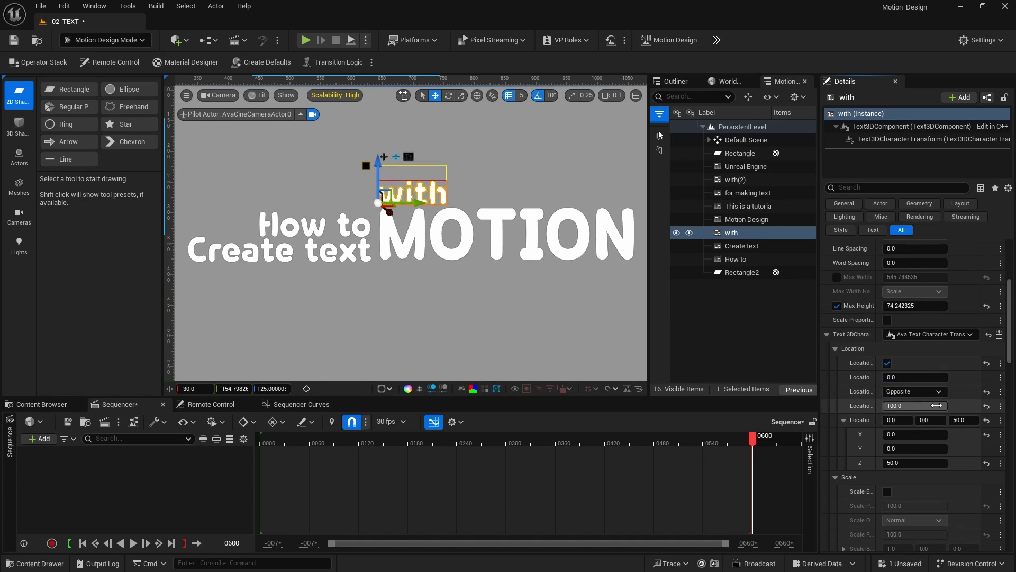
# Set the Location Range of "with" to 0 and its Z location distance to -50, testing Location Progress and returning it to 0.
pyautogui.moveTo(936, 405); pyautogui.dragTo(884, 377)
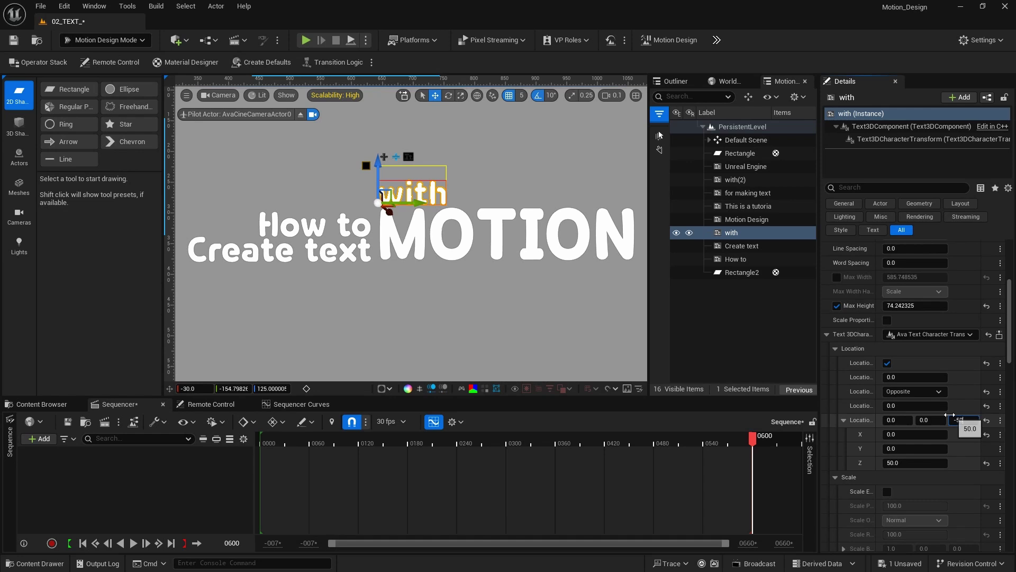
pyautogui.press('Return')
pyautogui.moveTo(898, 378)
pyautogui.mouseDown()
pyautogui.moveTo(947, 378)
pyautogui.moveTo(884, 377)
pyautogui.mouseUp()
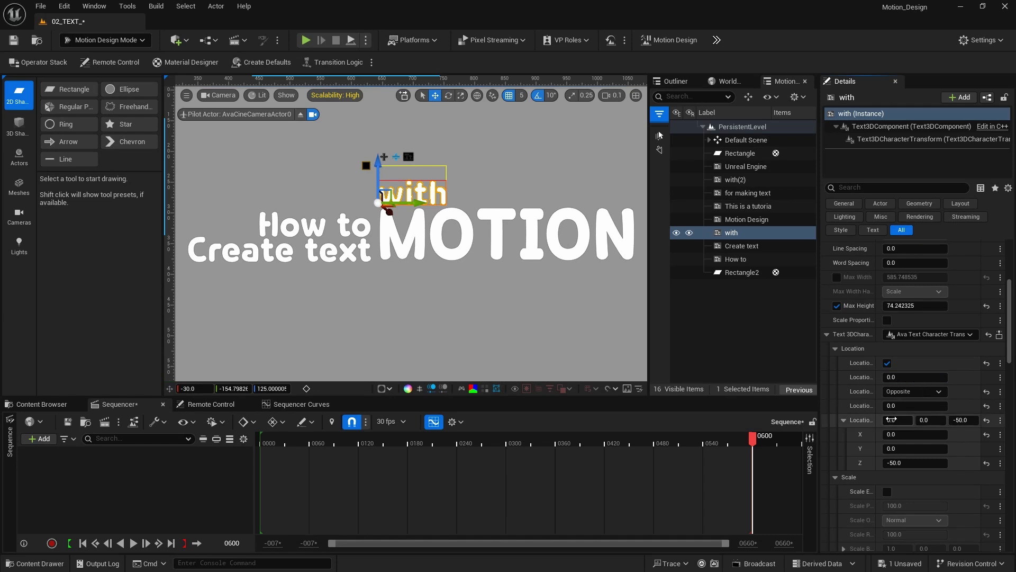
# Reveal the property keyframe controls for "How to" and keyframe its Location Progress at frame 600.
pyautogui.click(275, 232)
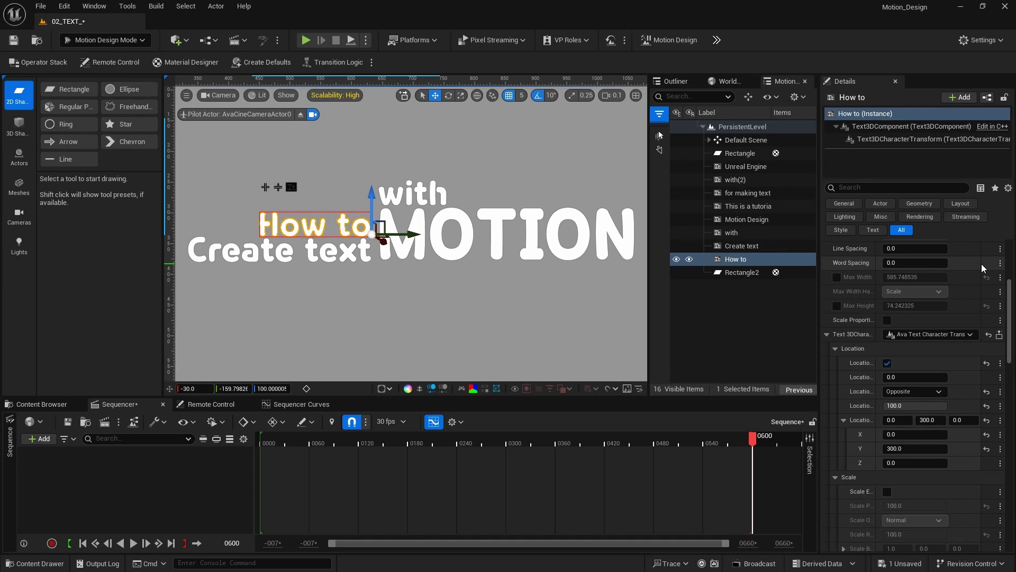
pyautogui.moveTo(981, 264); pyautogui.dragTo(968, 265)
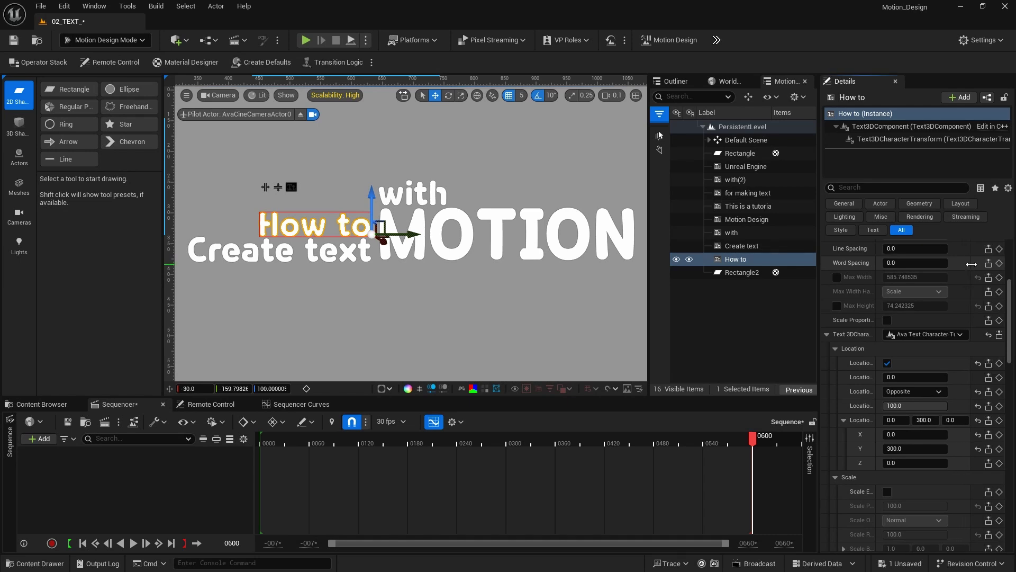
pyautogui.click(999, 378)
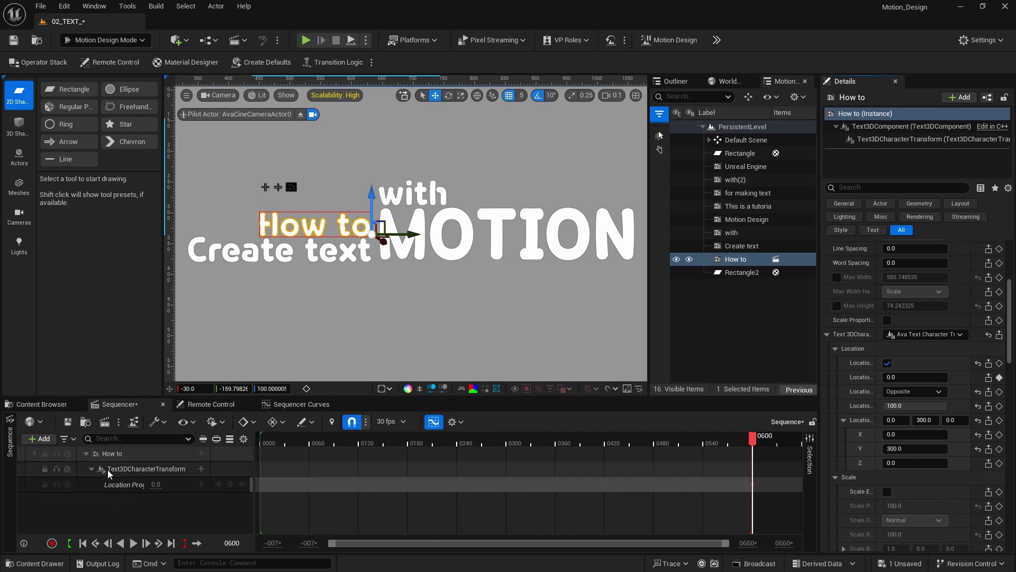
# Delete the Location Progress track of "How to" from the sequence.
pyautogui.click(124, 484)
pyautogui.press('Delete')
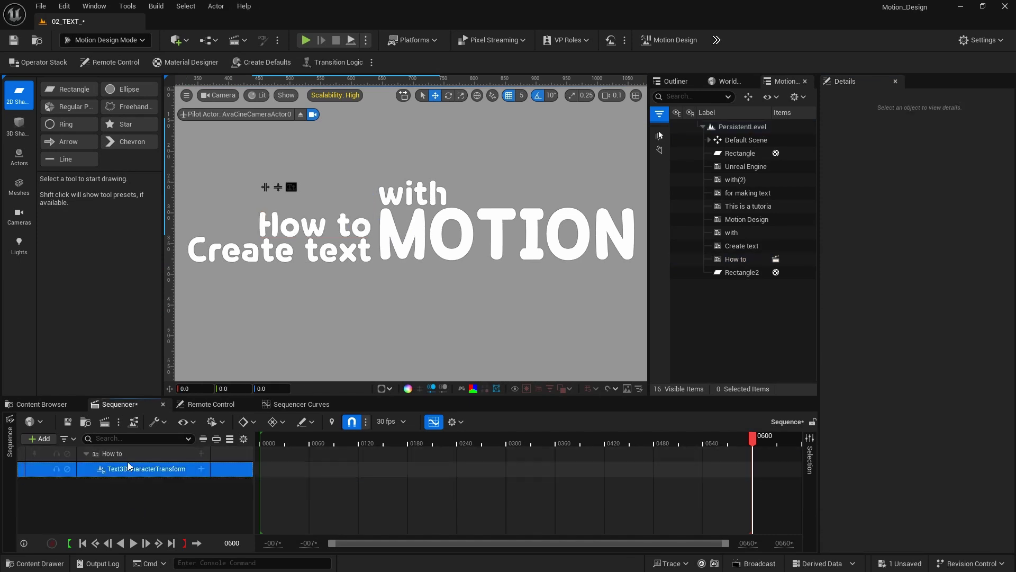
# Remove the remaining "How to" tracks from the sequence and keyframe its Location Progress at 0 on frame 0.
pyautogui.press('Delete')
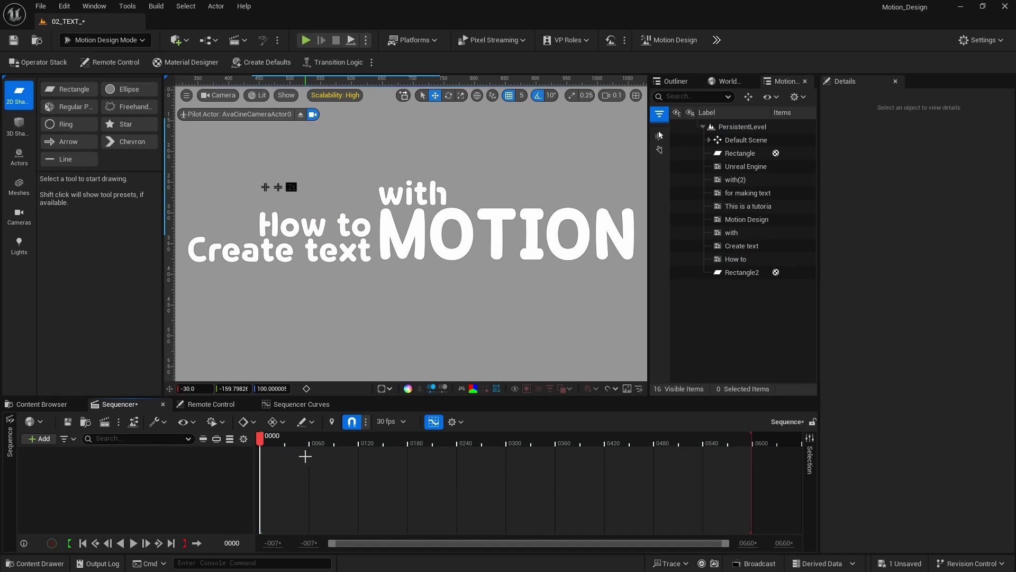
pyautogui.click(741, 259)
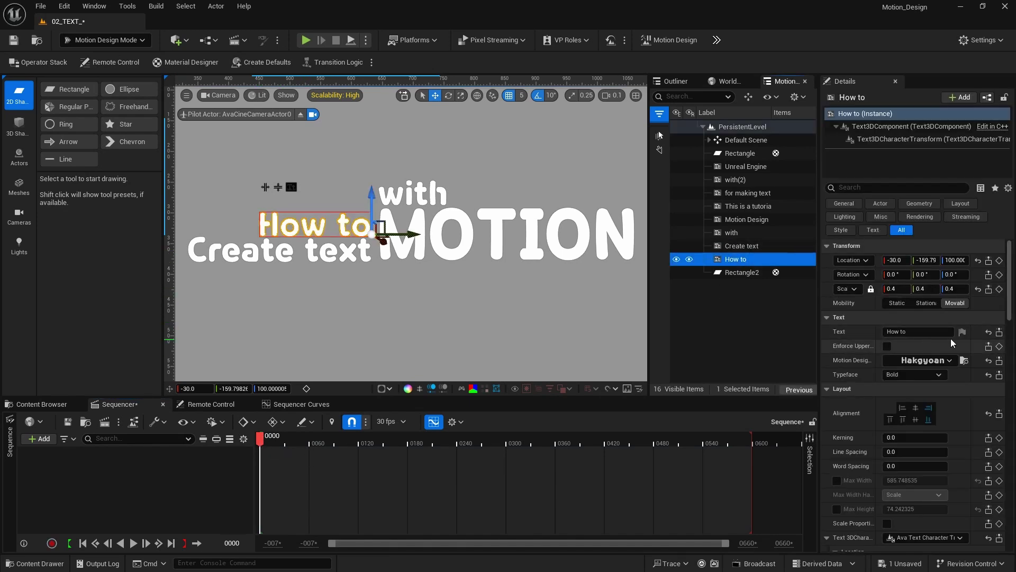
pyautogui.scroll(-8, 987, 437)
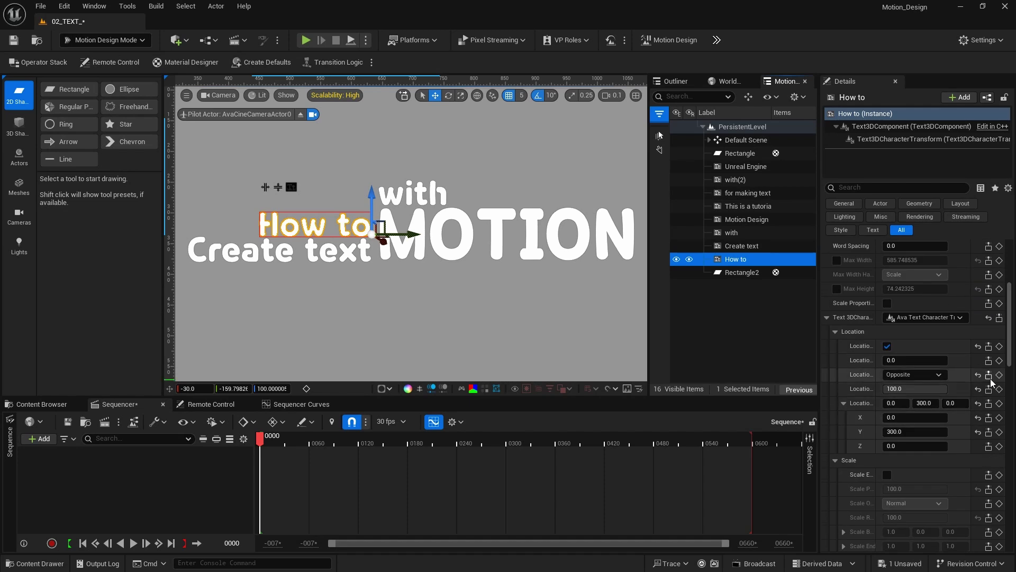
pyautogui.click(999, 360)
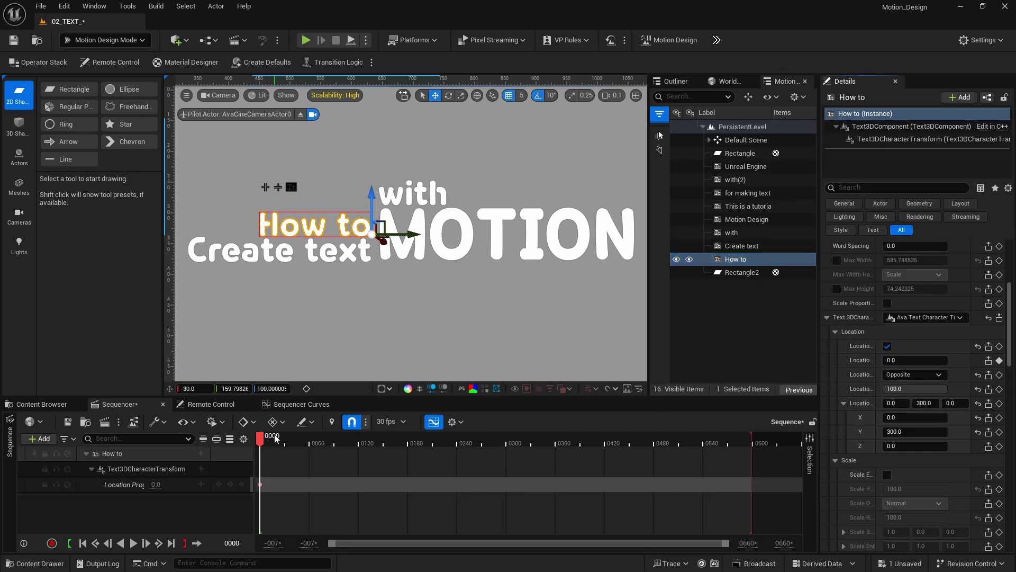
# Set the Location Progress of "How to" to 100 at frame 24 and add a keyframe there.
pyautogui.moveTo(281, 446); pyautogui.dragTo(282, 449)
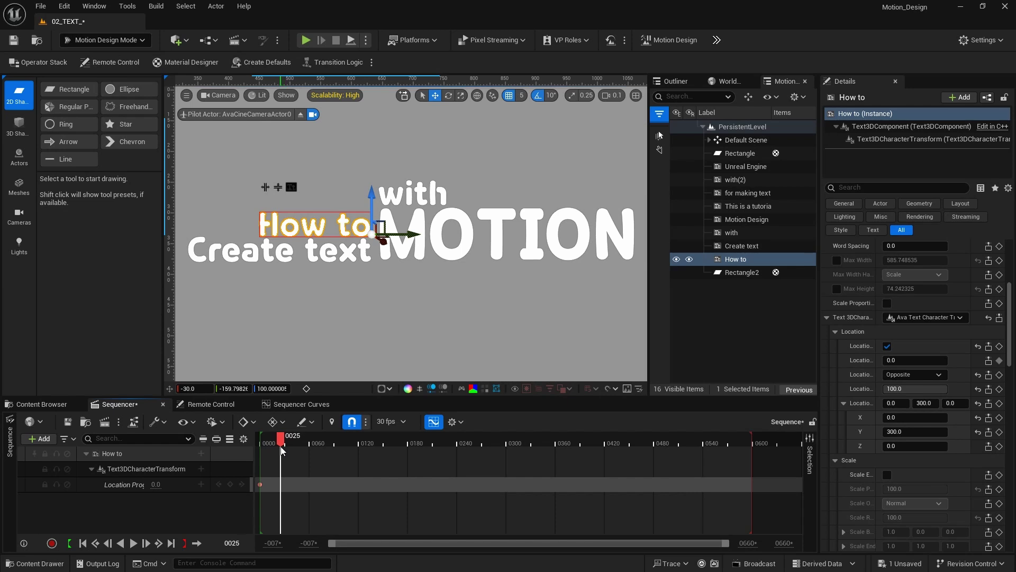
pyautogui.moveTo(891, 360); pyautogui.dragTo(947, 359)
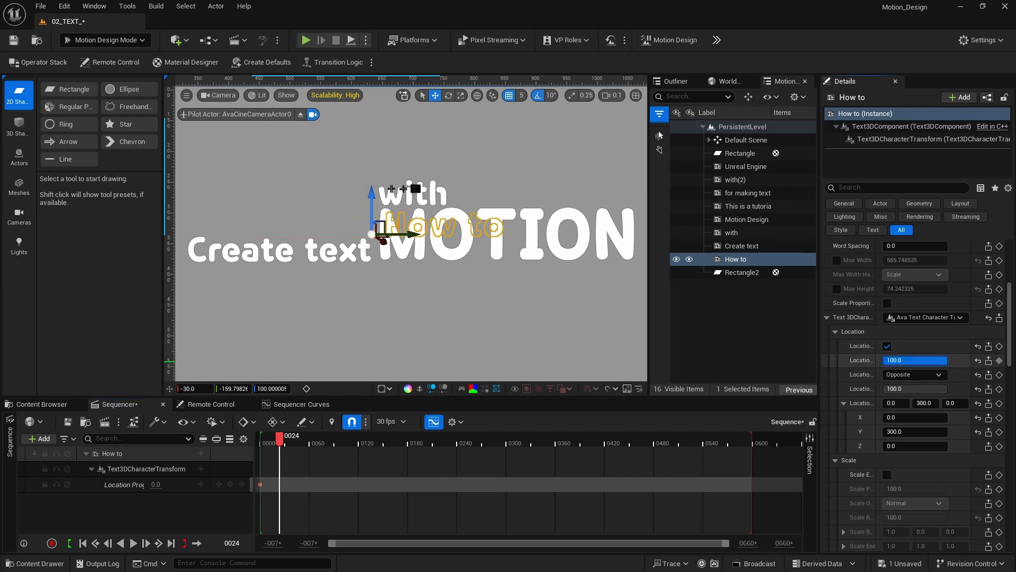
pyautogui.click(999, 360)
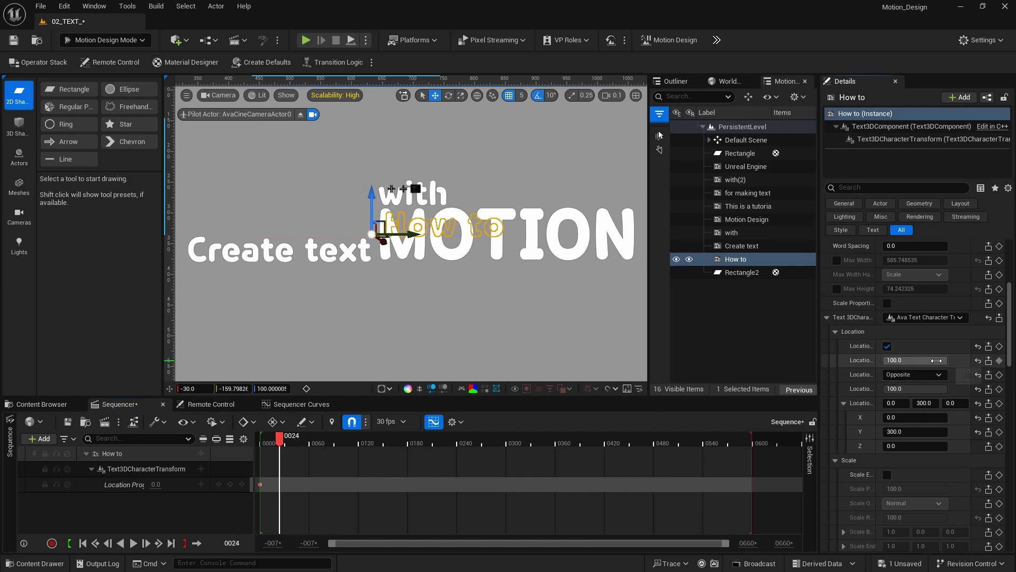
pyautogui.click(999, 360)
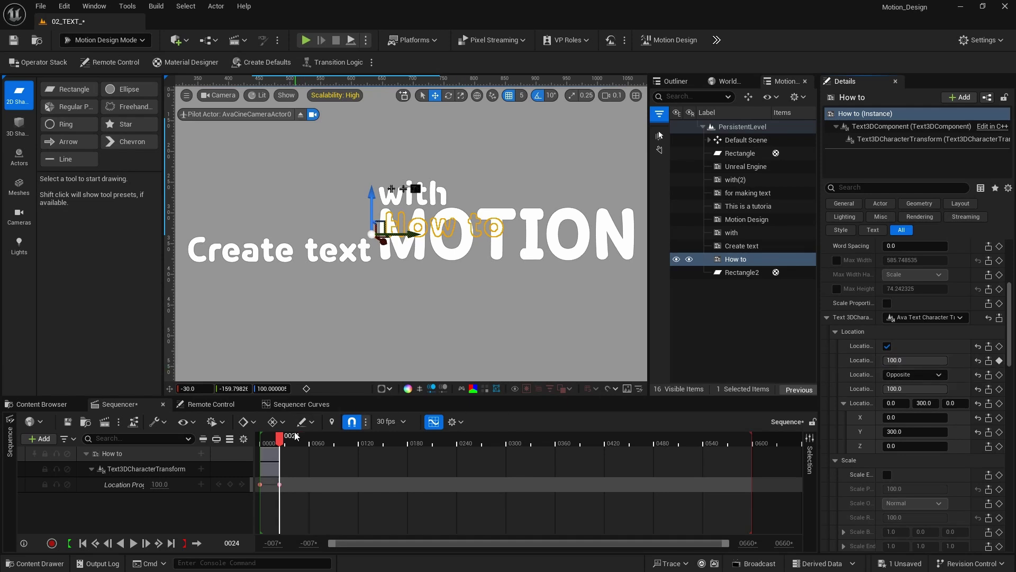
# Change the "How to" Location Progress key at frame 0 to 100, and go to its key at frame 24.
pyautogui.moveTo(282, 439); pyautogui.dragTo(263, 482)
pyautogui.click(263, 482)
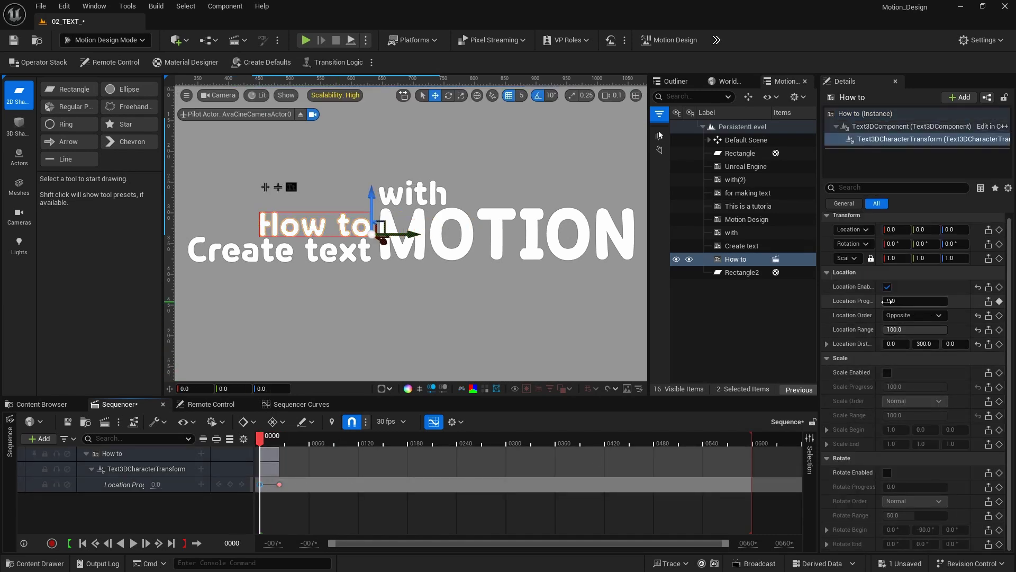
pyautogui.moveTo(922, 301); pyautogui.dragTo(947, 301)
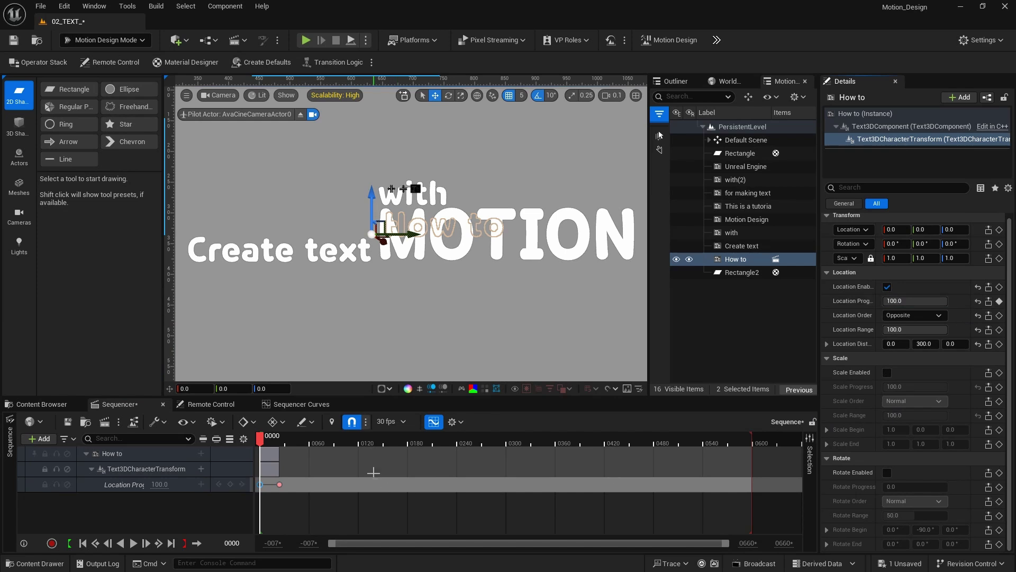
pyautogui.click(279, 485)
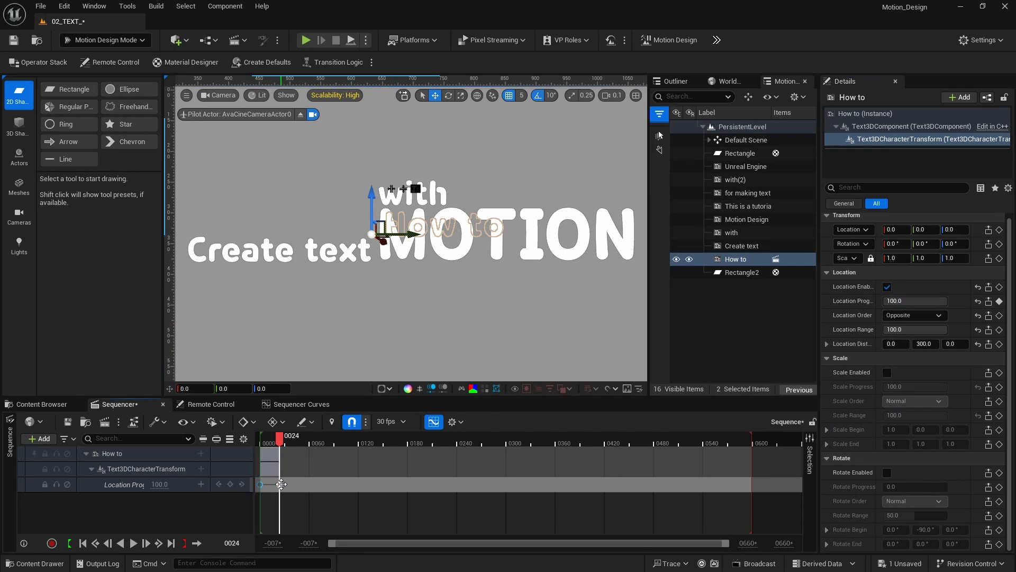
# Set the "How to" text's Location Progress keyframe at frame 24 to 0 and play back the animation from the start.
pyautogui.click(927, 301)
pyautogui.write('0')
pyautogui.press('Return')
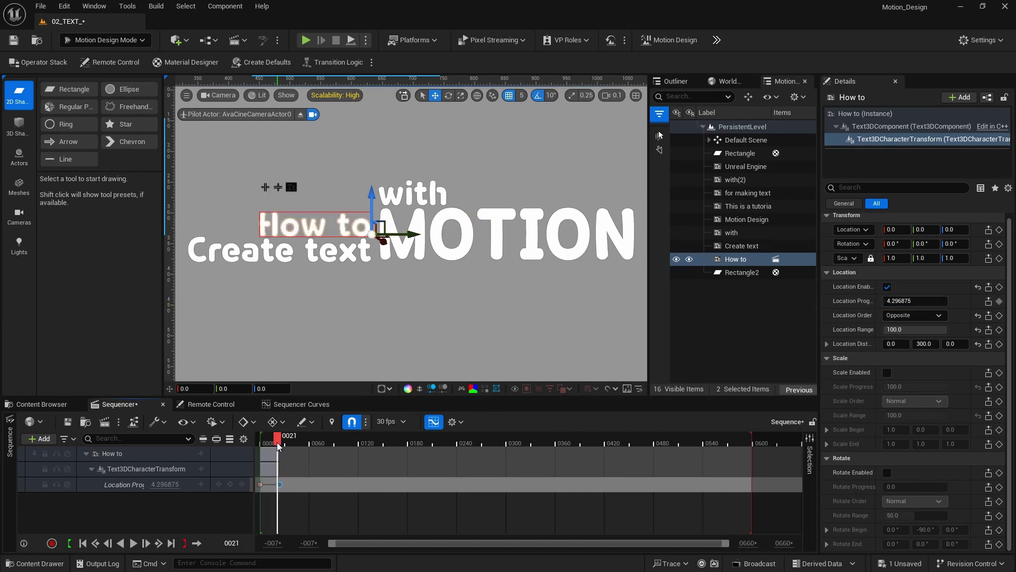
pyautogui.click(260, 443)
pyautogui.press('space')
pyautogui.press('space')
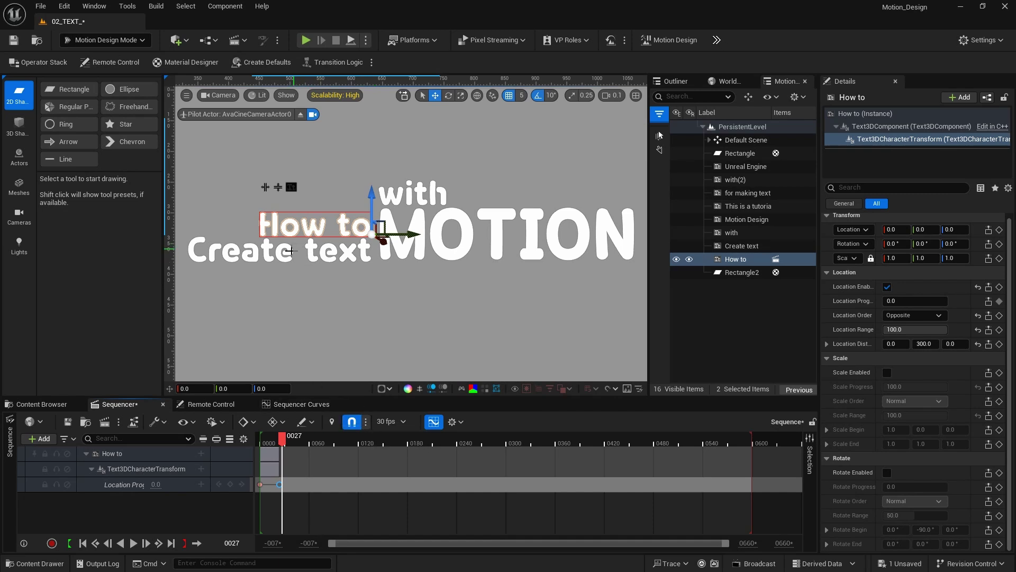
# Keyframe the "Create text" text's Location Progress at 100 on frame 24.
pyautogui.click(278, 441)
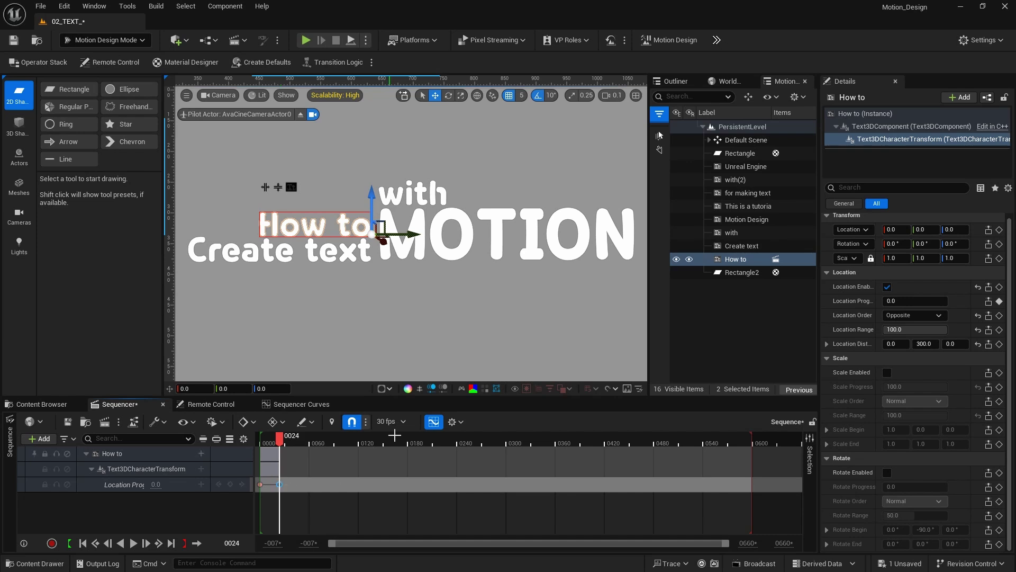
pyautogui.click(256, 256)
pyautogui.scroll(-2, 931, 371)
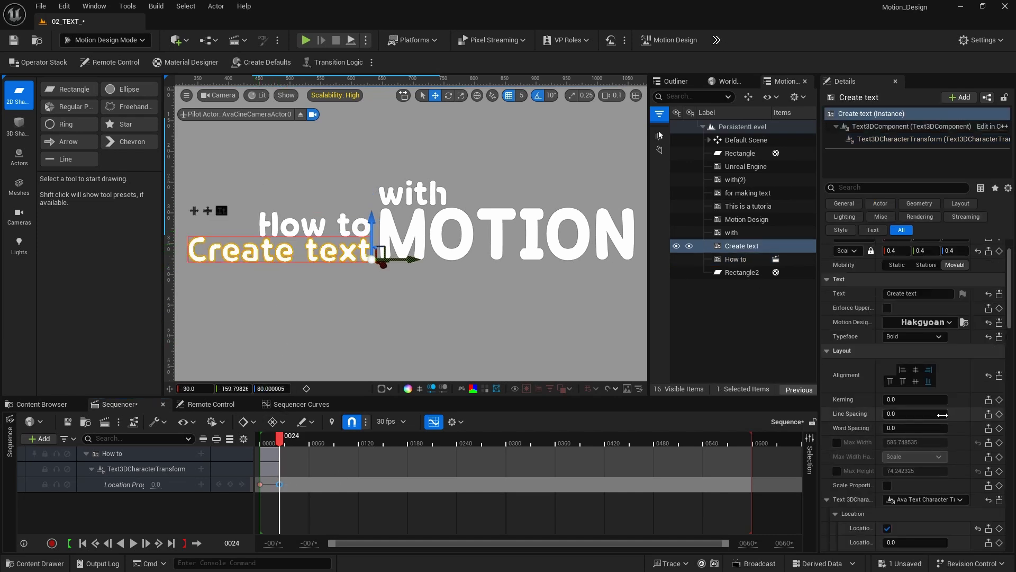
pyautogui.scroll(-3, 931, 407)
pyautogui.click(914, 407)
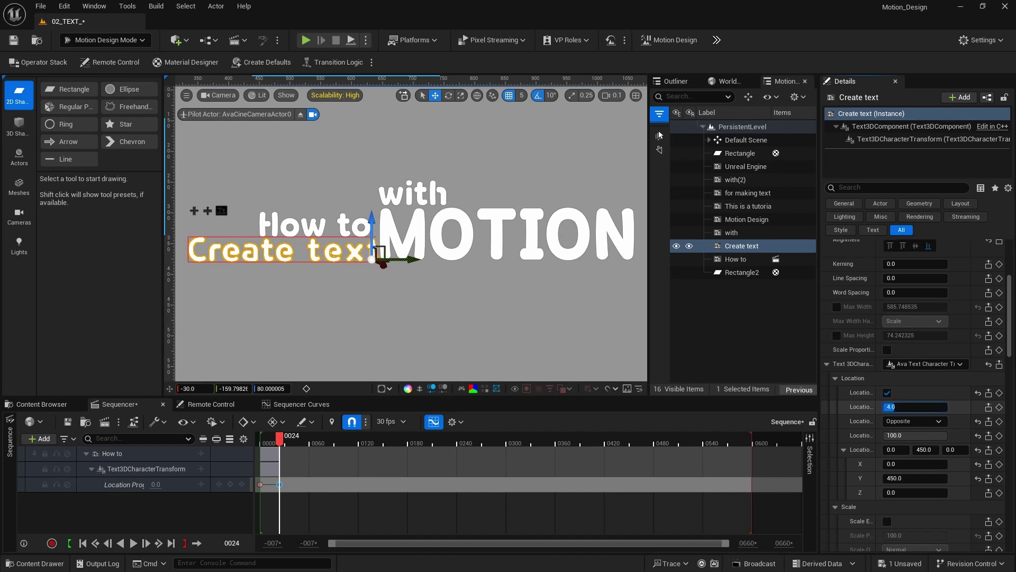
pyautogui.write('100')
pyautogui.press('Return')
pyautogui.click(999, 407)
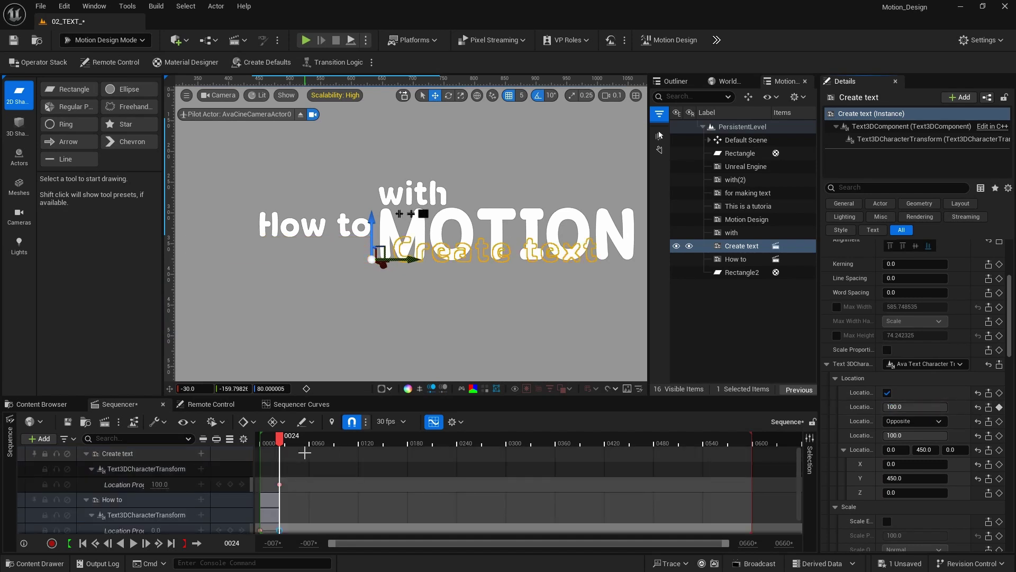
# Keyframe the "Create text" text's Location Progress at 0 on frame 50 and play back its reveal.
pyautogui.click(290, 442)
pyautogui.moveTo(299, 444); pyautogui.dragTo(303, 448)
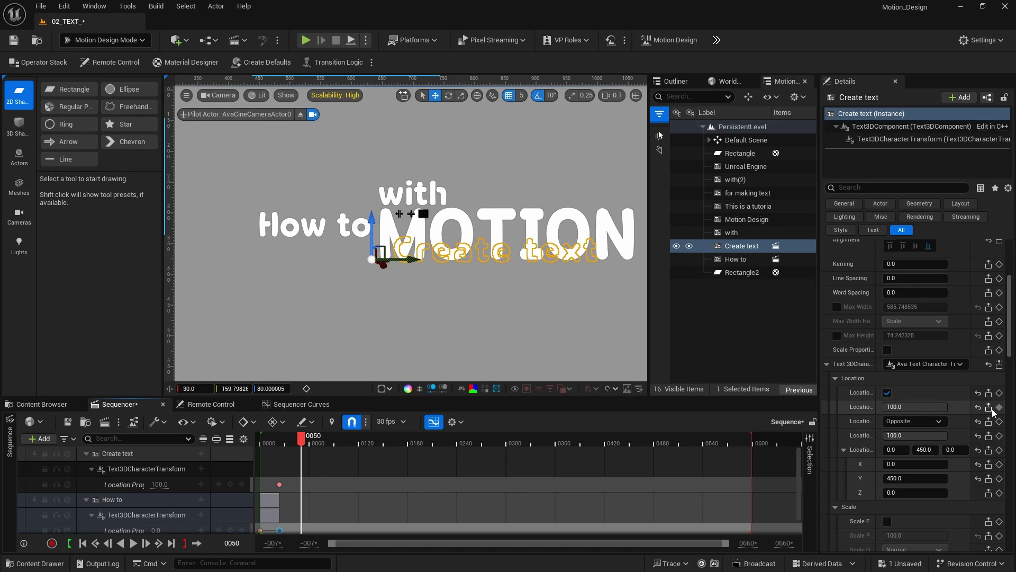
pyautogui.click(915, 406)
pyautogui.write('0')
pyautogui.press('Return')
pyautogui.click(999, 407)
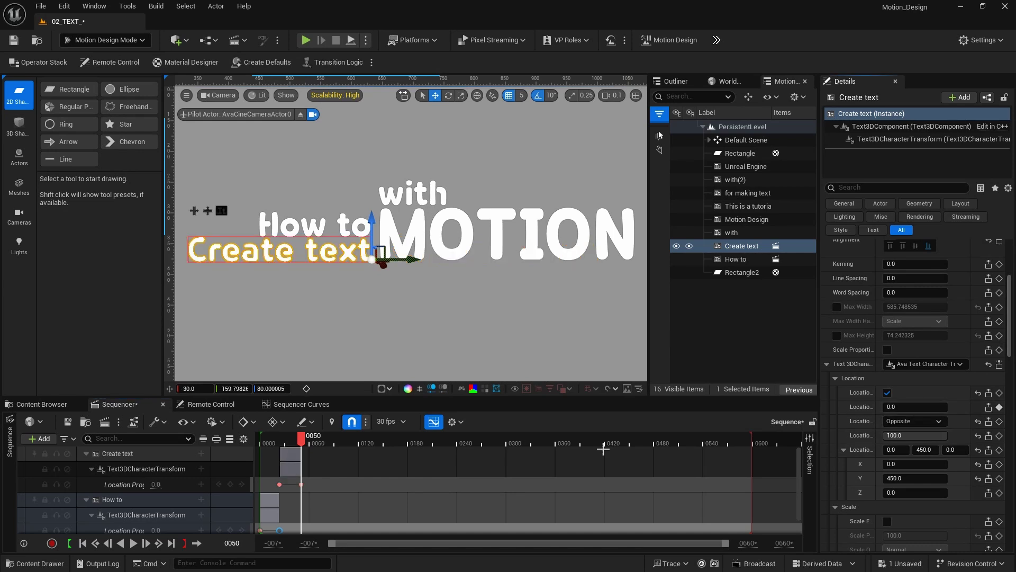
pyautogui.press('space')
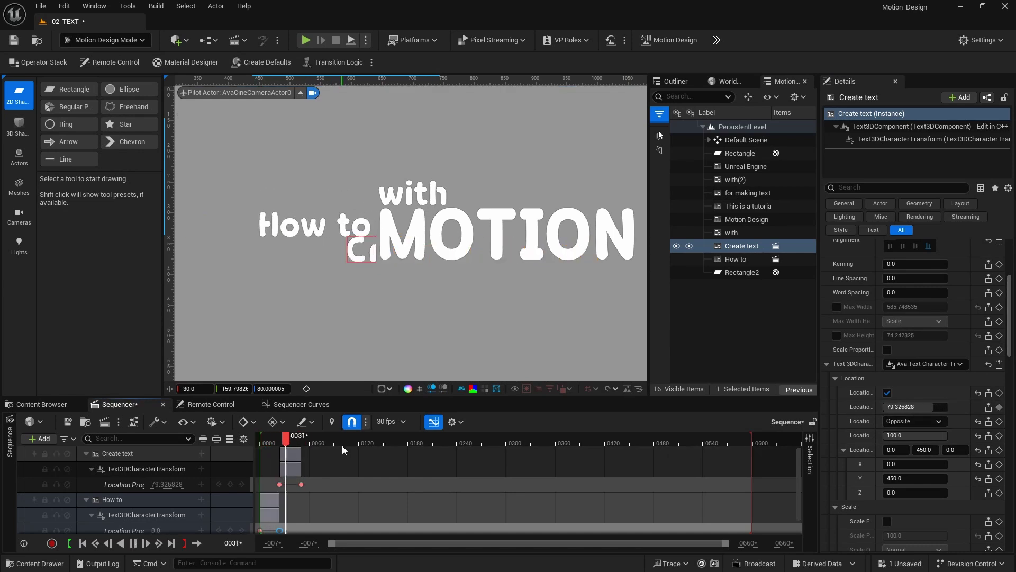
pyautogui.press('space')
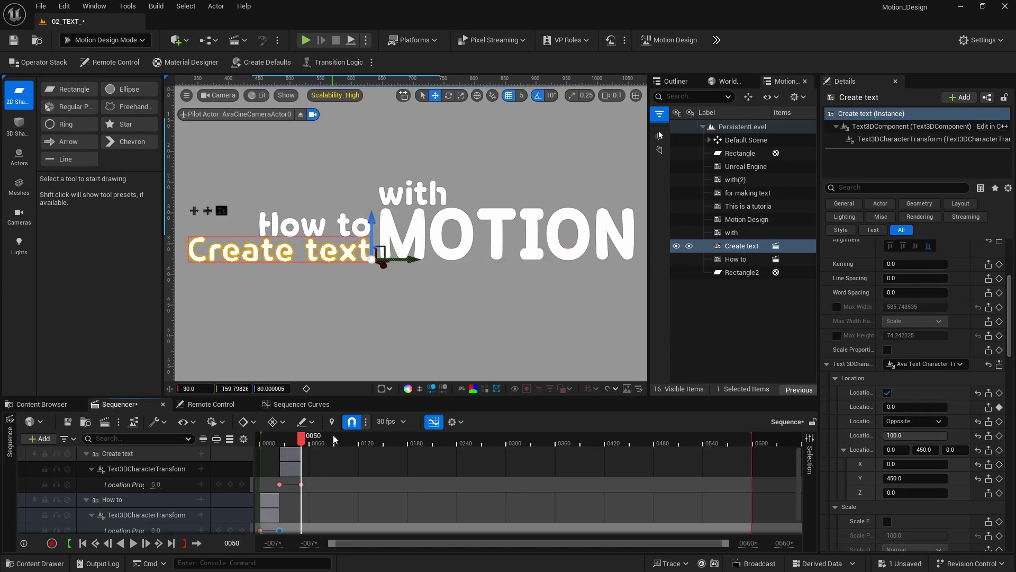
# Keyframe the Location Progress of the "with" text above MOTION DESIGN at 100 on frame 50.
pyautogui.click(385, 198)
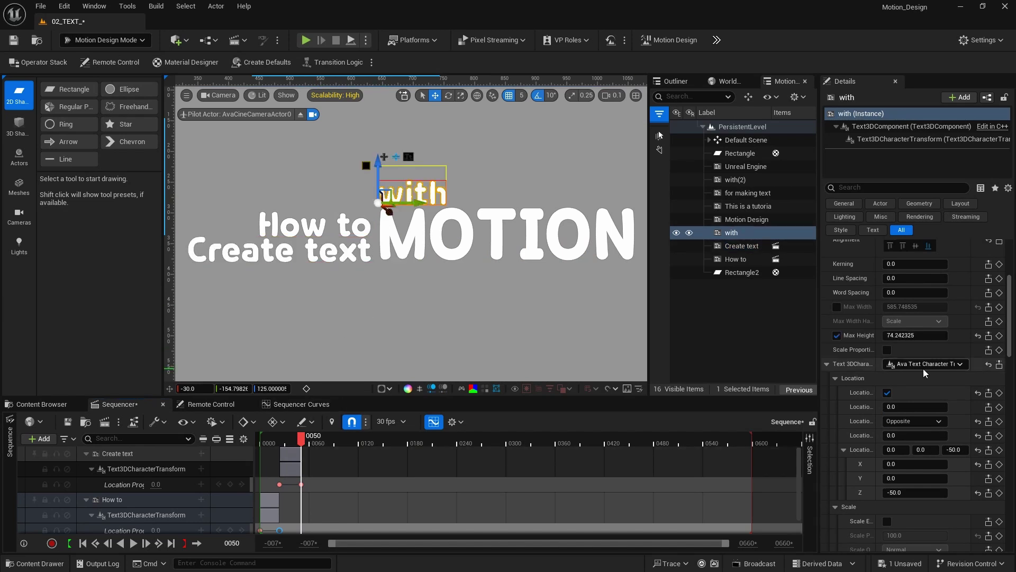
pyautogui.write('100')
pyautogui.press('Return')
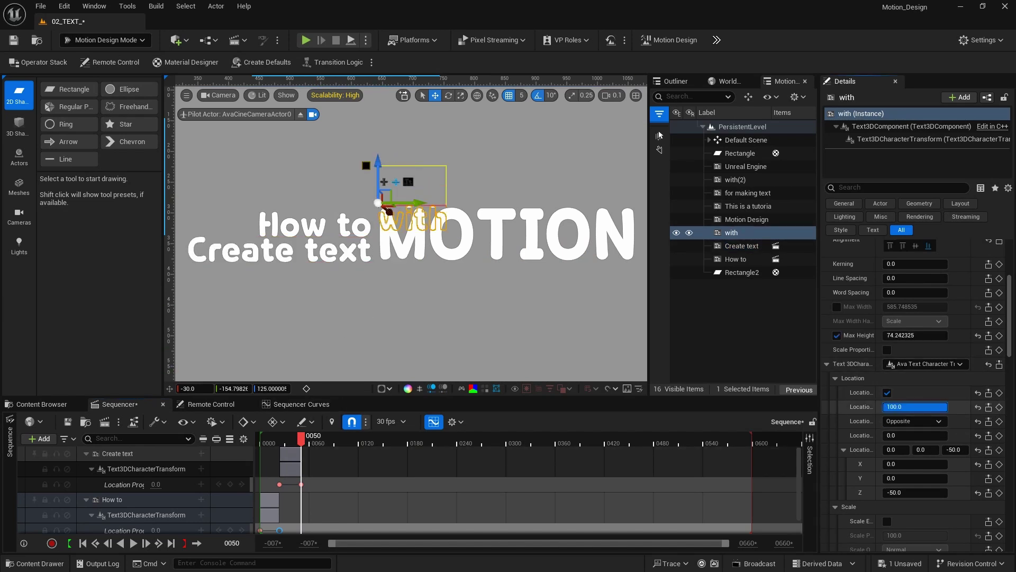
pyautogui.click(999, 407)
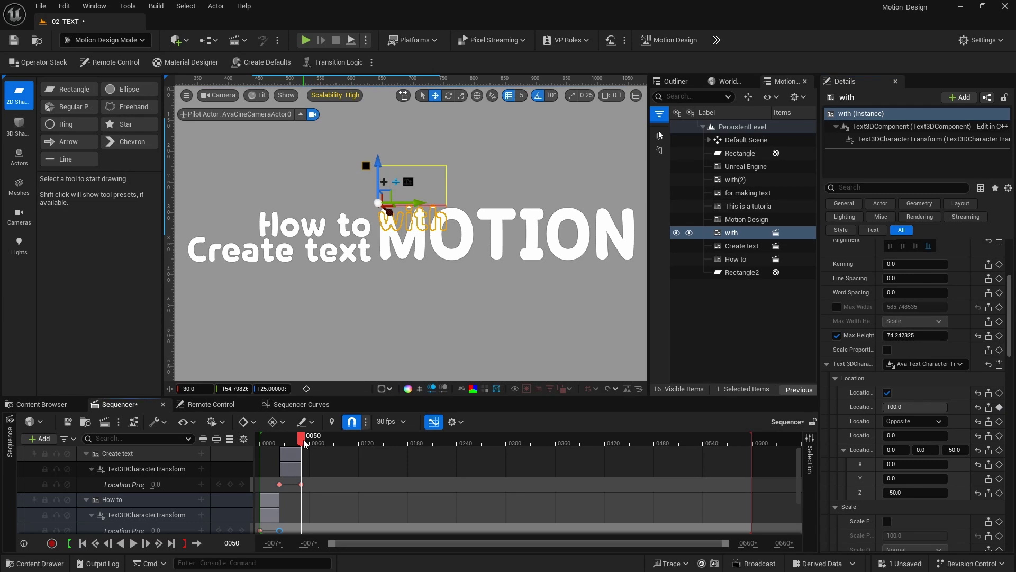
# Keyframe the "with" text's Location Progress at 0 on frame 70 and play back the sequence from the start.
pyautogui.moveTo(305, 444)
pyautogui.mouseDown()
pyautogui.moveTo(327, 445)
pyautogui.moveTo(317, 448)
pyautogui.mouseUp()
pyautogui.click(916, 408)
pyautogui.write('0')
pyautogui.press('Return')
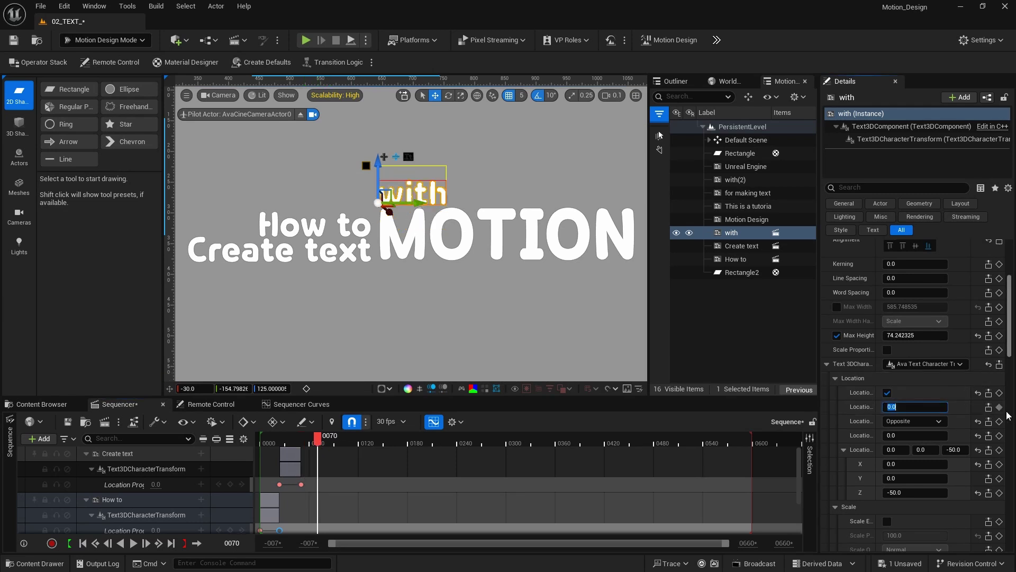
pyautogui.click(999, 407)
pyautogui.moveTo(327, 441); pyautogui.dragTo(259, 443)
pyautogui.press('space')
pyautogui.press('space')
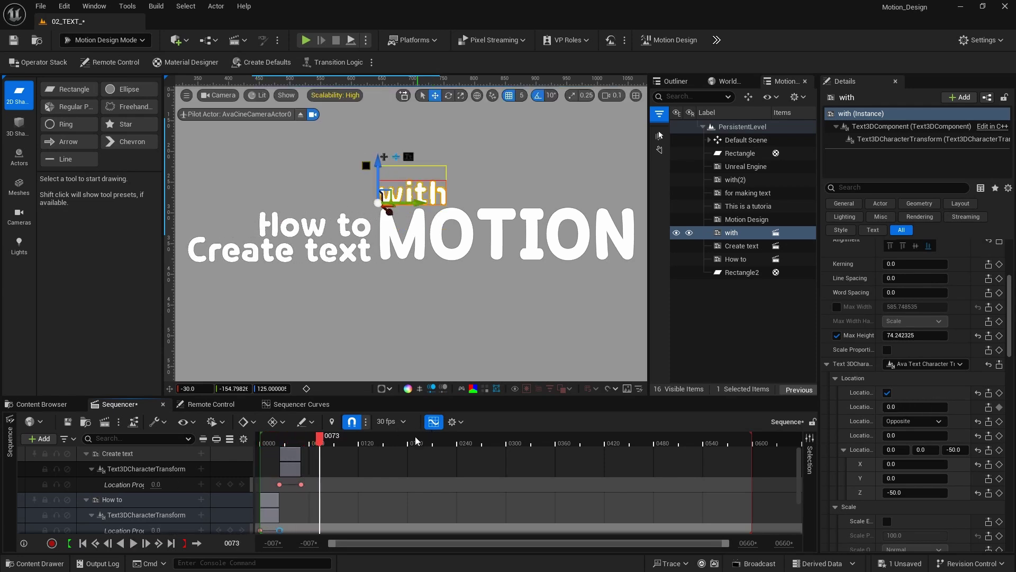
# Set the "with" text's Location Distance Z to -60 and play back its reveal.
pyautogui.moveTo(320, 444); pyautogui.dragTo(299, 442)
pyautogui.click(407, 211)
pyautogui.scroll(3, 407, 211)
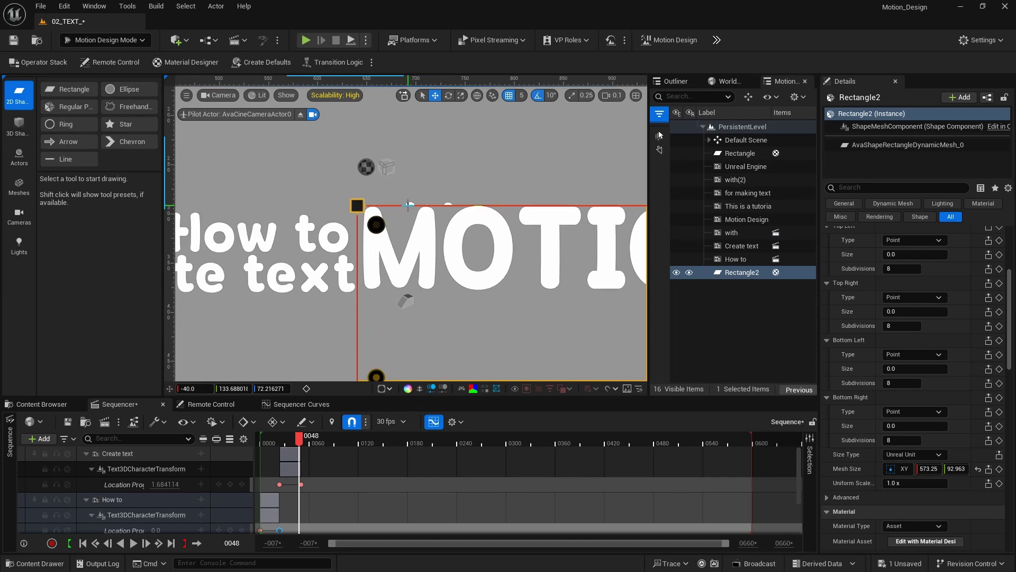
pyautogui.click(410, 204)
pyautogui.click(411, 207)
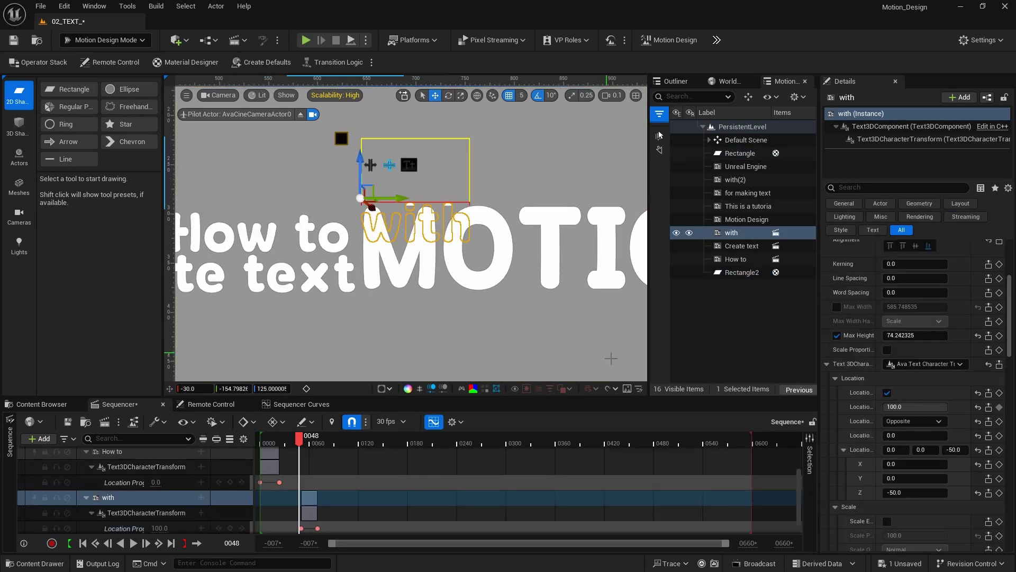
pyautogui.click(965, 450)
pyautogui.write('-630')
pyautogui.press('Return')
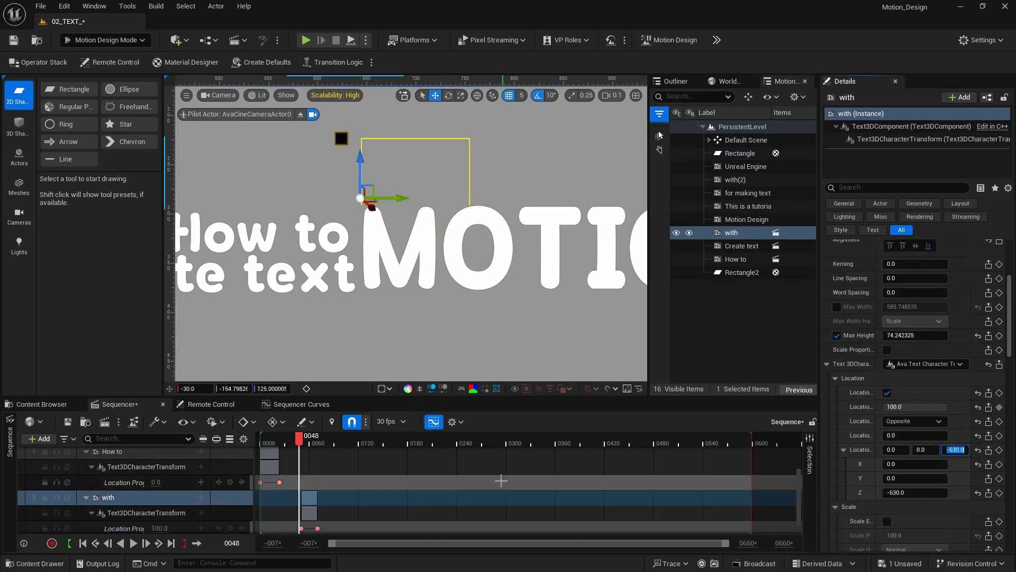
pyautogui.write('-60')
pyautogui.press('Return')
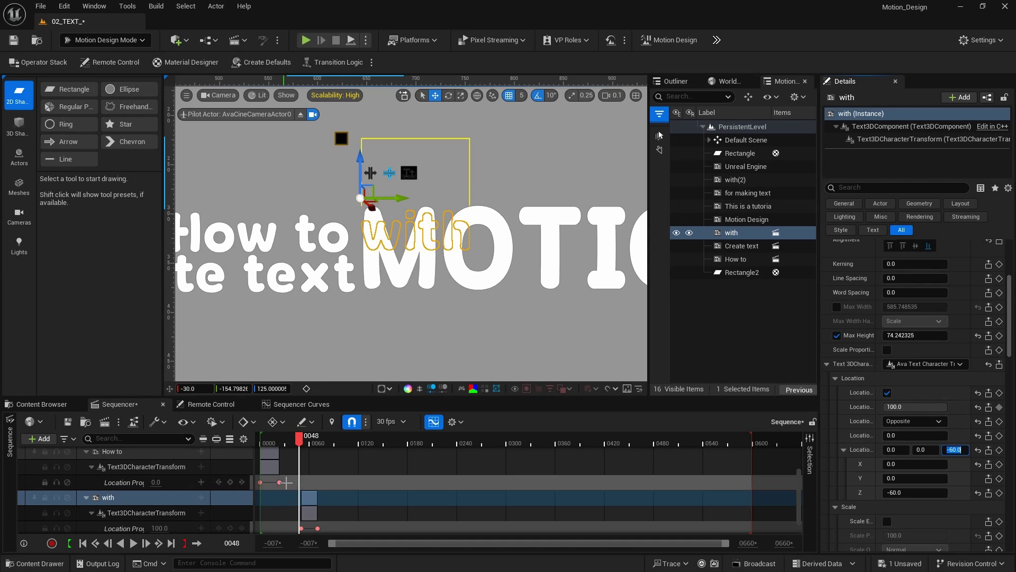
pyautogui.moveTo(300, 439)
pyautogui.mouseDown()
pyautogui.moveTo(260, 440)
pyautogui.moveTo(293, 440)
pyautogui.mouseUp()
pyautogui.press('space')
pyautogui.press('space')
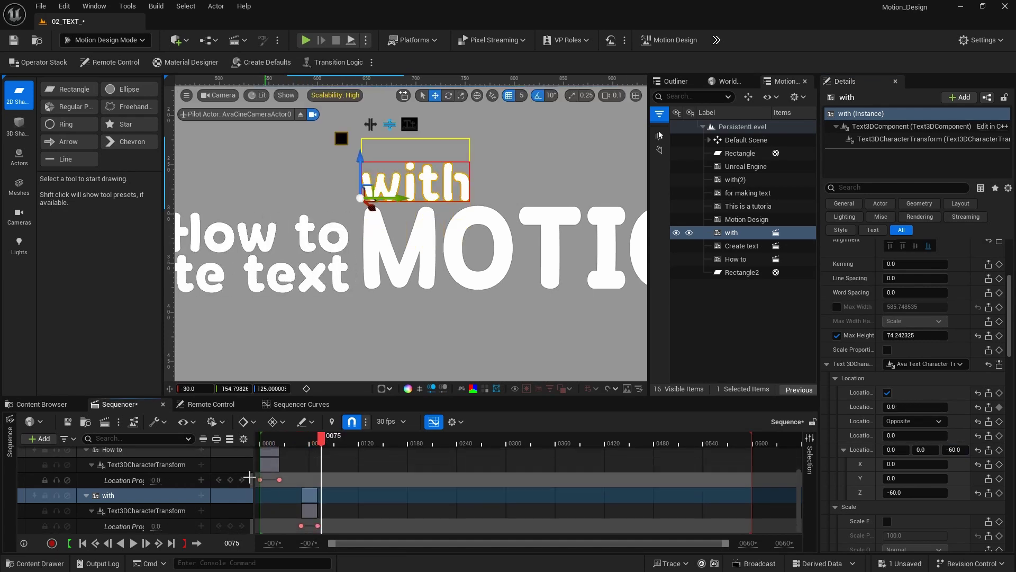
# Collapse the "with", "How to" and "Create text" tracks in the Sequencer.
pyautogui.click(85, 497)
pyautogui.doubleClick(115, 477)
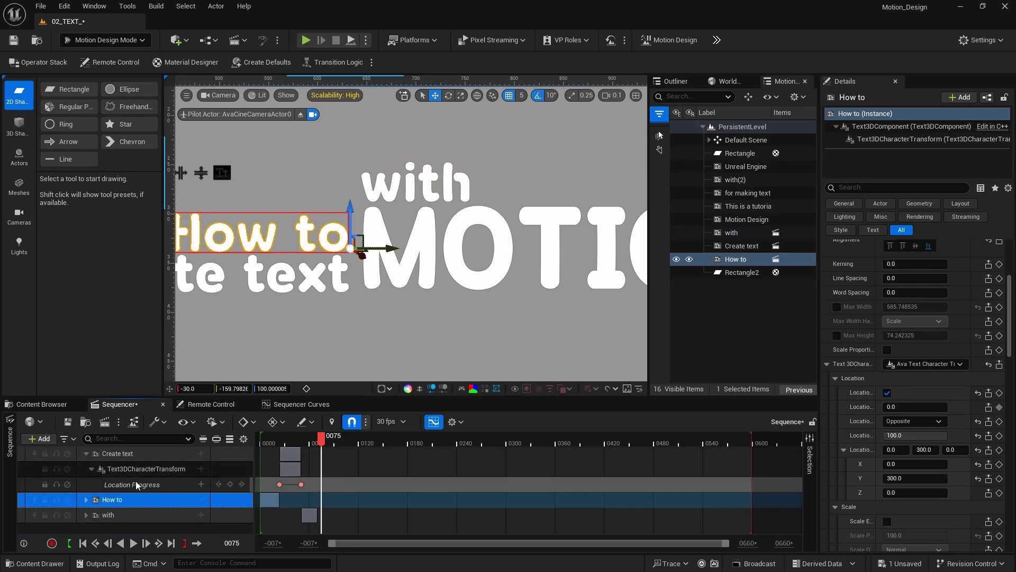
pyautogui.doubleClick(125, 467)
pyautogui.click(135, 455)
pyautogui.doubleClick(171, 459)
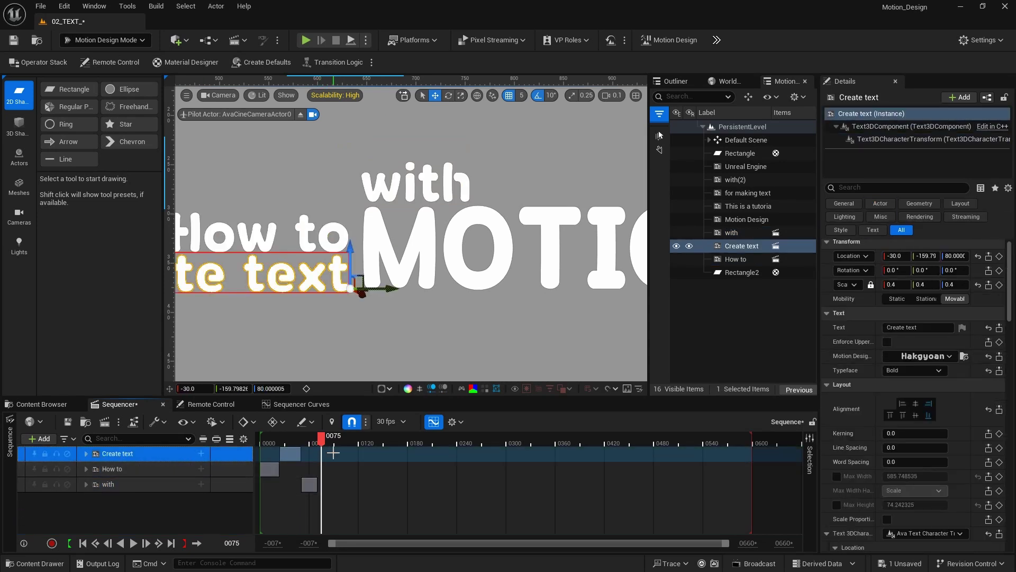
# Enable the character Scale animation on the Motion Design text.
pyautogui.moveTo(322, 442)
pyautogui.mouseDown()
pyautogui.moveTo(303, 441)
pyautogui.moveTo(323, 441)
pyautogui.mouseUp()
pyautogui.scroll(-5, 322, 314)
pyautogui.moveTo(377, 319); pyautogui.dragTo(384, 281, button='middle')
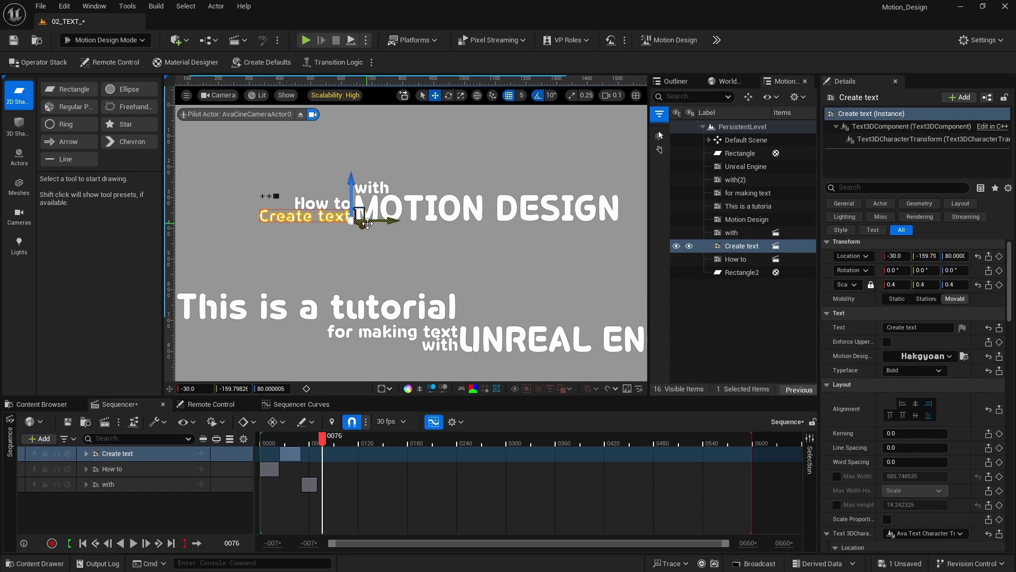
pyautogui.doubleClick(747, 219)
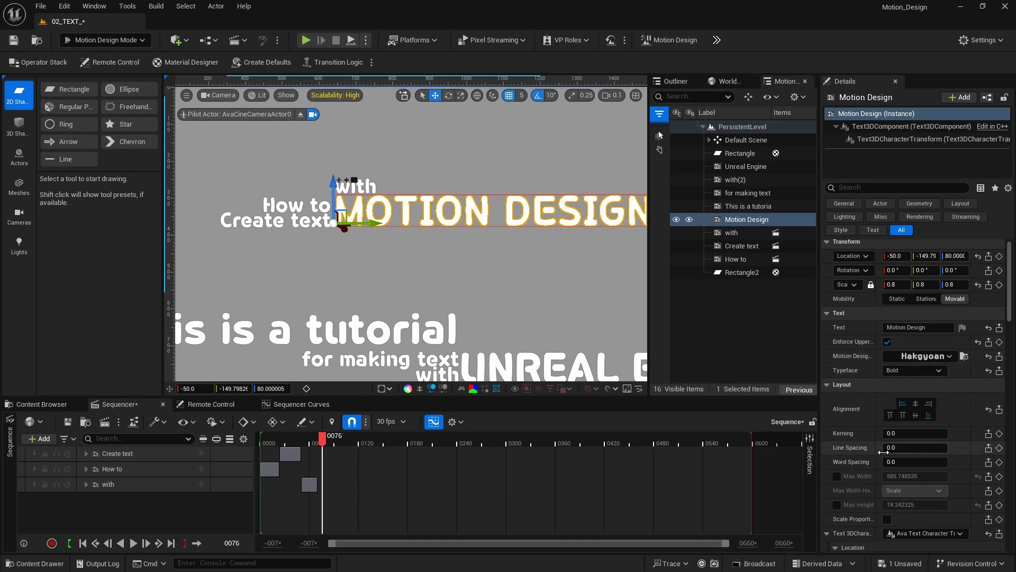
pyautogui.scroll(-3, 845, 450)
pyautogui.scroll(-1, 845, 450)
pyautogui.click(835, 413)
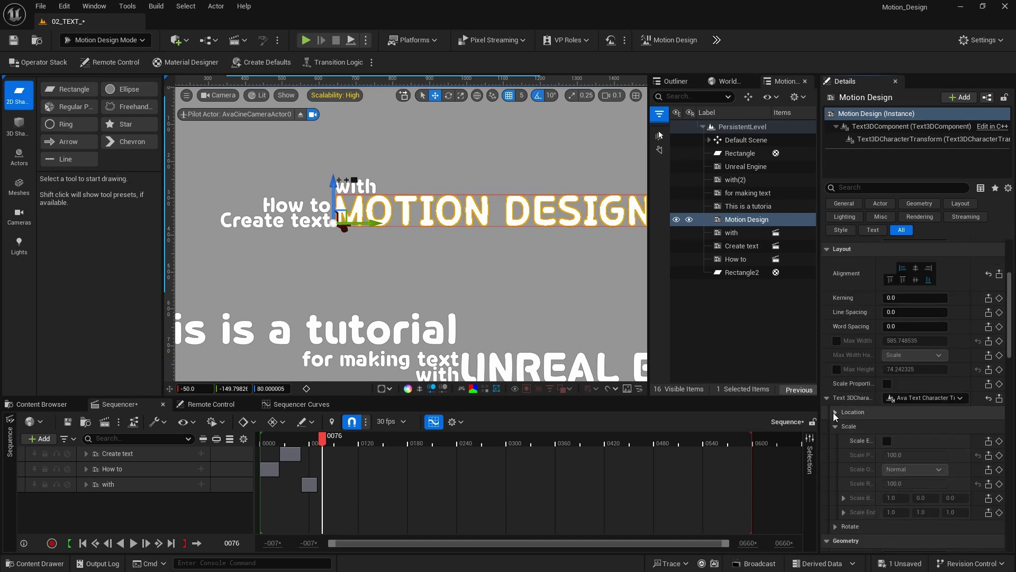
pyautogui.click(887, 440)
# Set the Motion Design text's Scale Range to 20 and Scale Progress to 0, trying out the progress effect.
pyautogui.moveTo(925, 455); pyautogui.dragTo(883, 483)
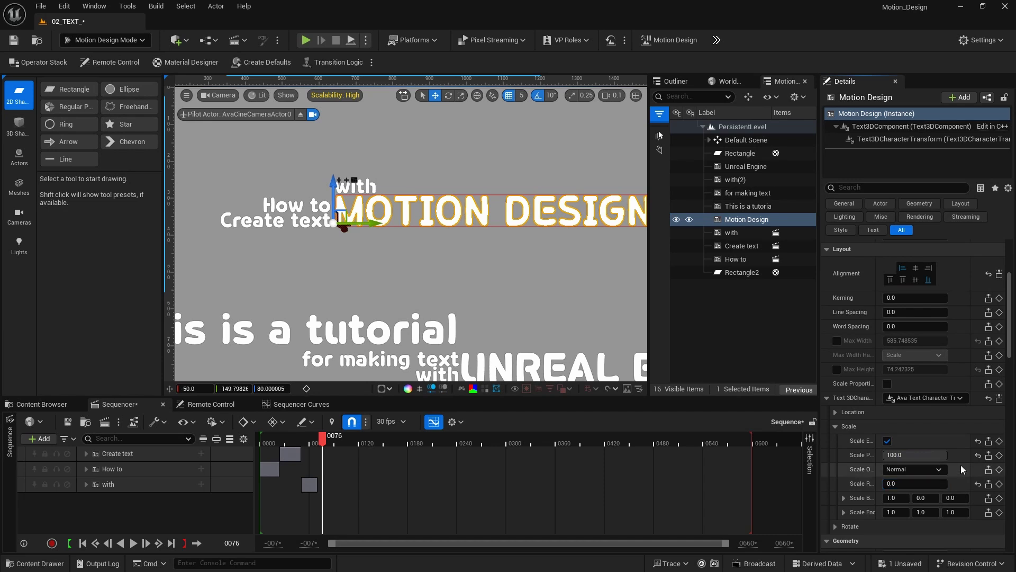
pyautogui.moveTo(944, 455); pyautogui.dragTo(884, 455)
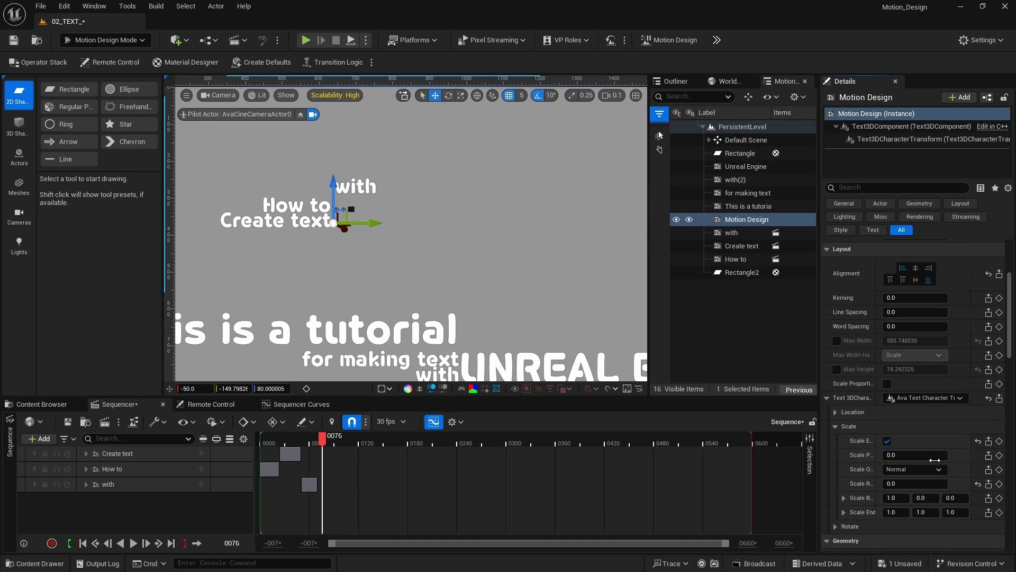
pyautogui.click(912, 482)
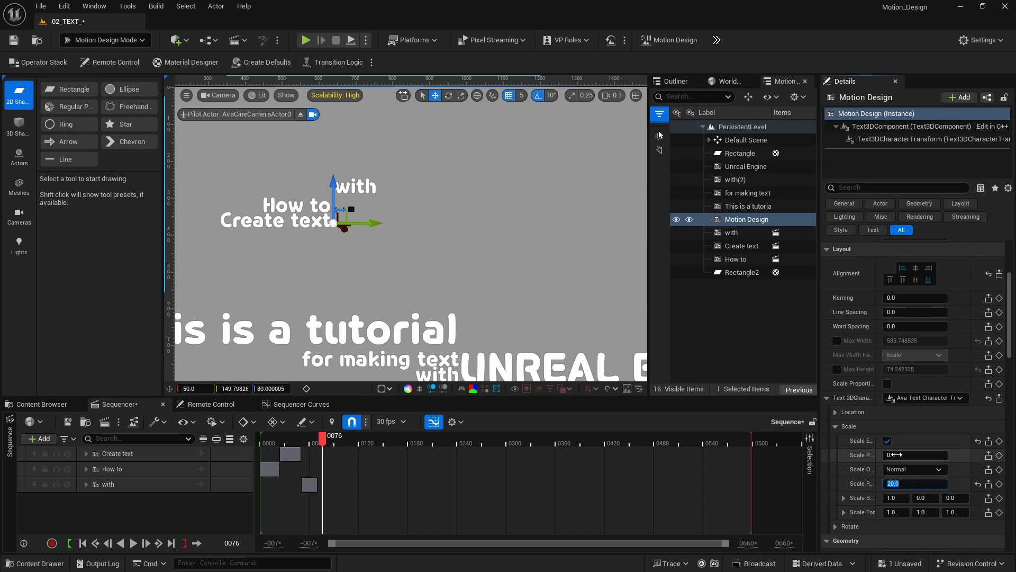
pyautogui.moveTo(894, 455); pyautogui.dragTo(922, 455)
pyautogui.moveTo(923, 455); pyautogui.dragTo(884, 455)
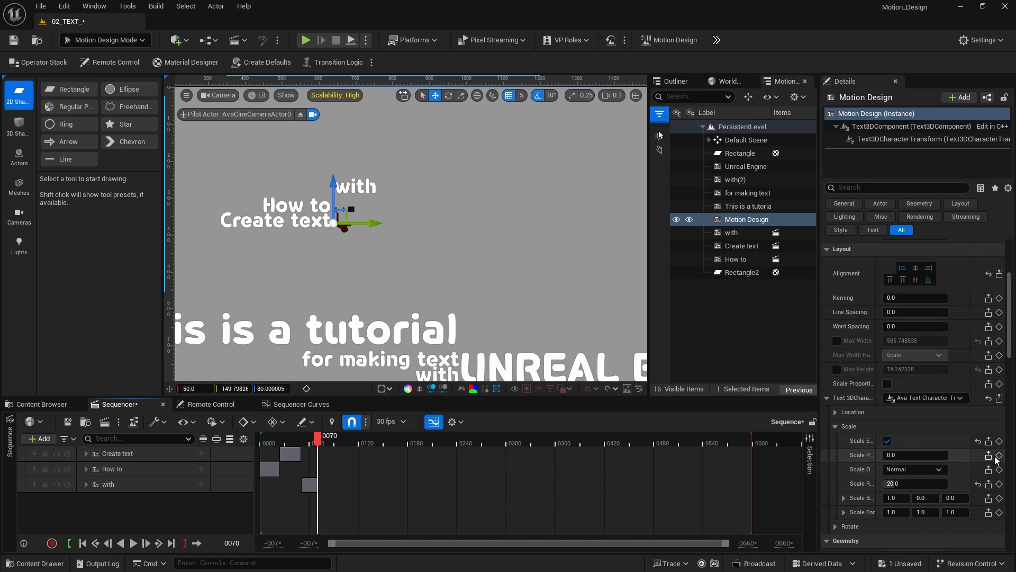
# Keyframe the Motion Design text's Scale Progress at 0 on frames 70 and 120 and play back the sequence.
pyautogui.click(999, 455)
pyautogui.moveTo(317, 437); pyautogui.dragTo(359, 440)
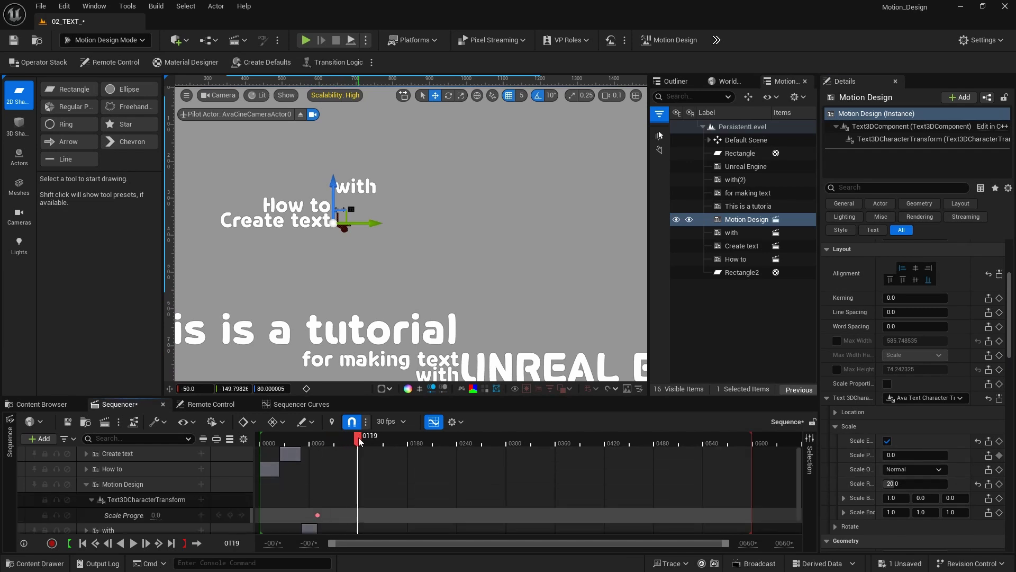
pyautogui.click(999, 455)
pyautogui.moveTo(322, 440); pyautogui.dragTo(257, 438)
pyautogui.press('space')
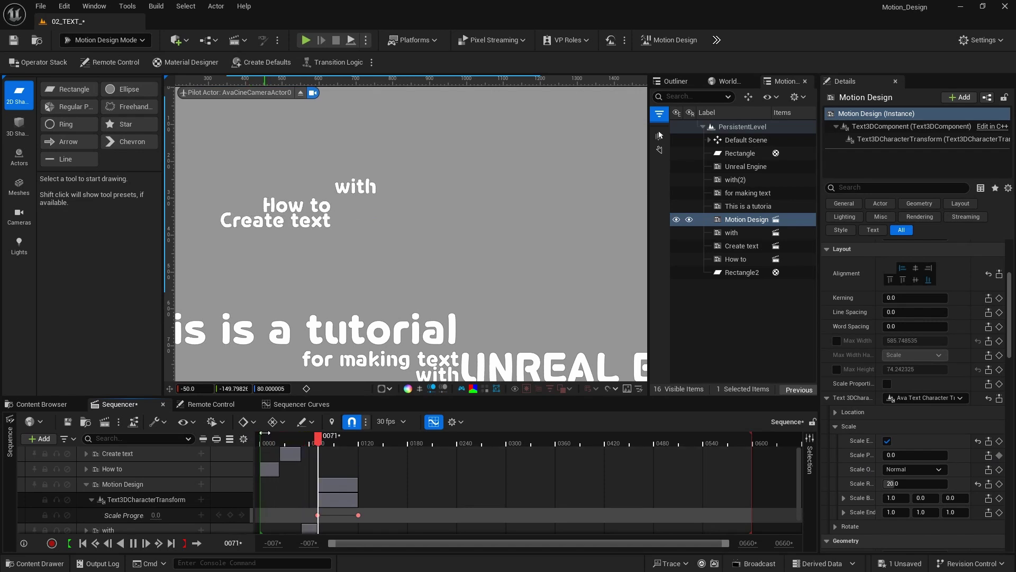
pyautogui.press('space')
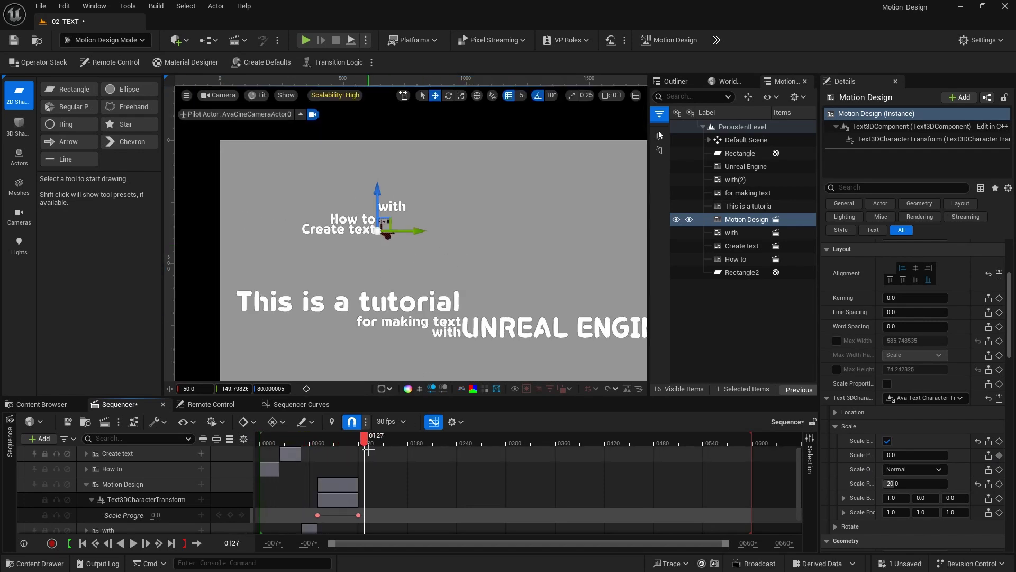
# Set the Motion Design text's Scale Progress keyframe at frame 120 to 100.
pyautogui.scroll(-1, 378, 458)
pyautogui.scroll(1, 344, 487)
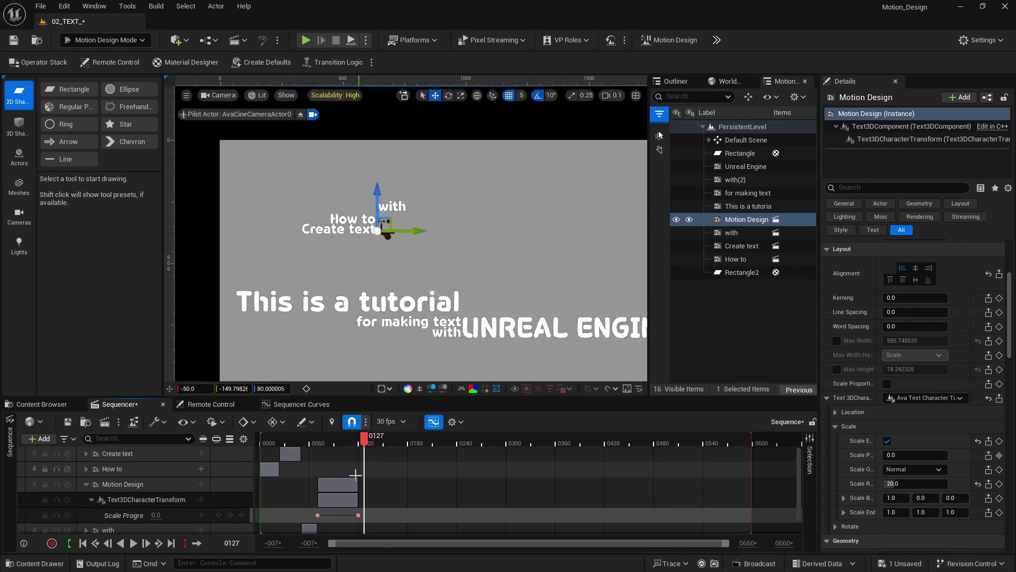
pyautogui.click(318, 514)
pyautogui.click(356, 513)
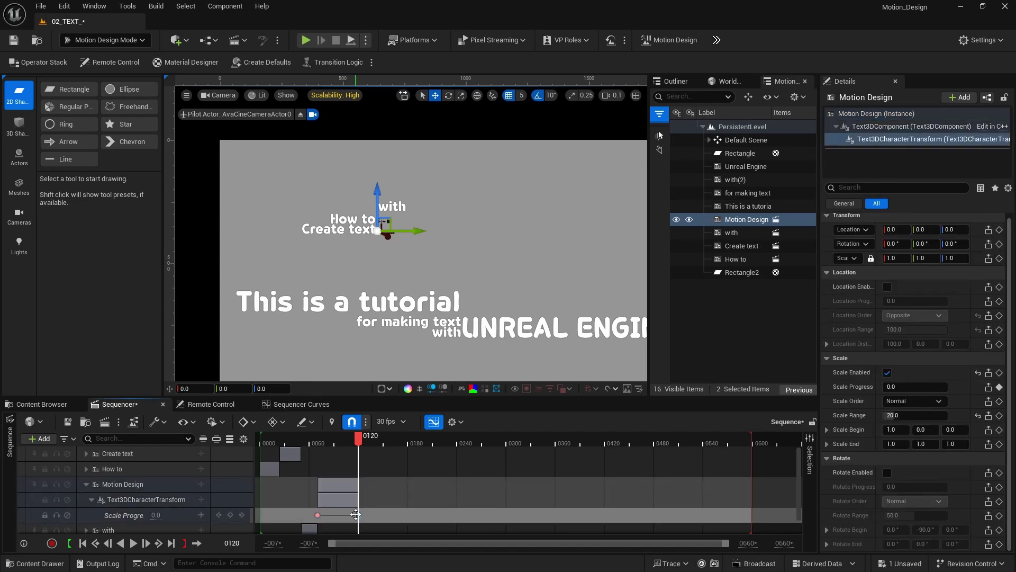
pyautogui.moveTo(897, 389); pyautogui.dragTo(947, 389)
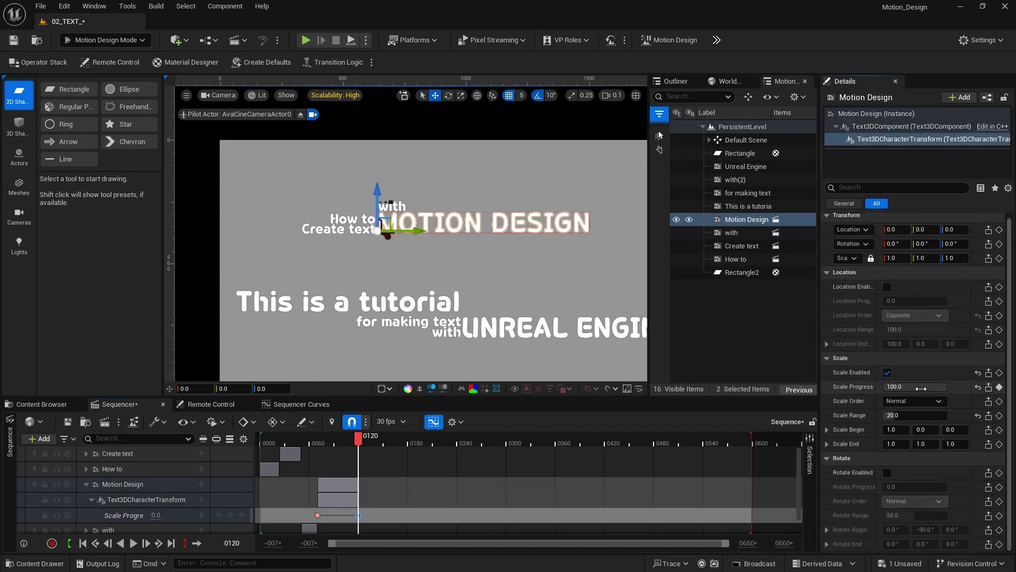
# Play back the sequence from about frame 32 to check the Motion Design text's scale reveal.
pyautogui.moveTo(358, 444); pyautogui.dragTo(284, 446)
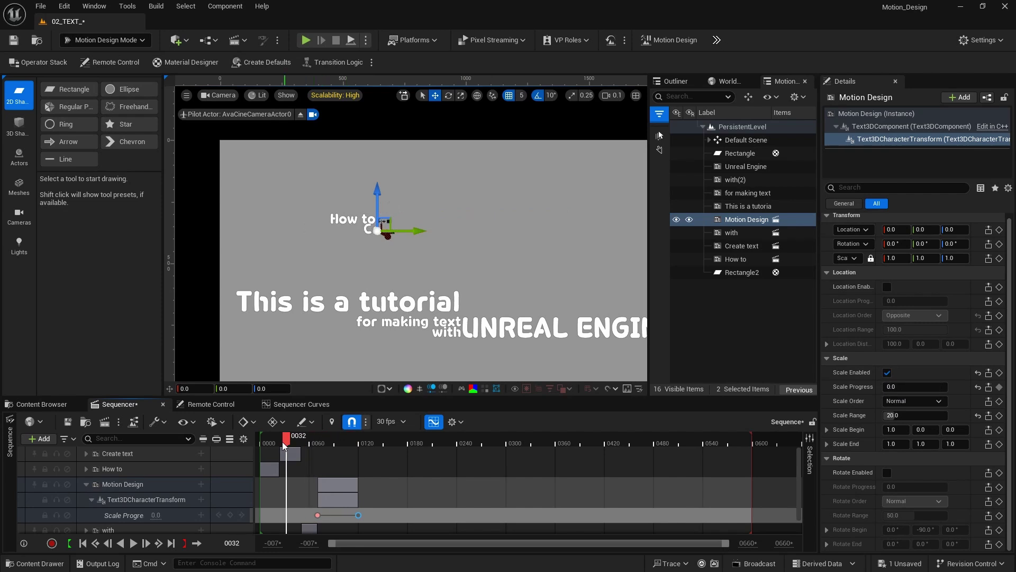
pyautogui.press('space')
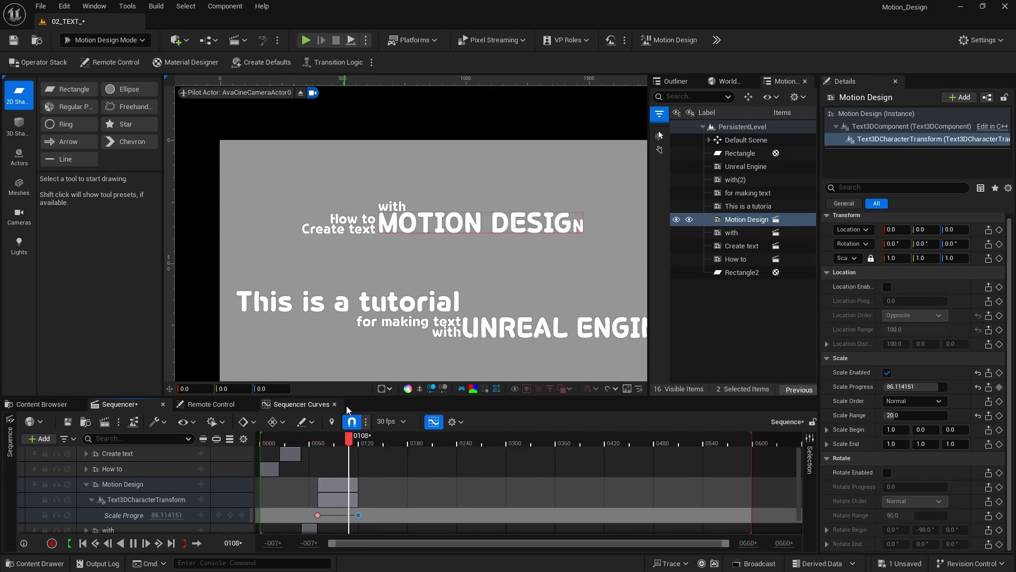
pyautogui.press('space')
# Enable the character Scale animation on the "This is a tutorial" text with the sequence at frame 120.
pyautogui.click(267, 301)
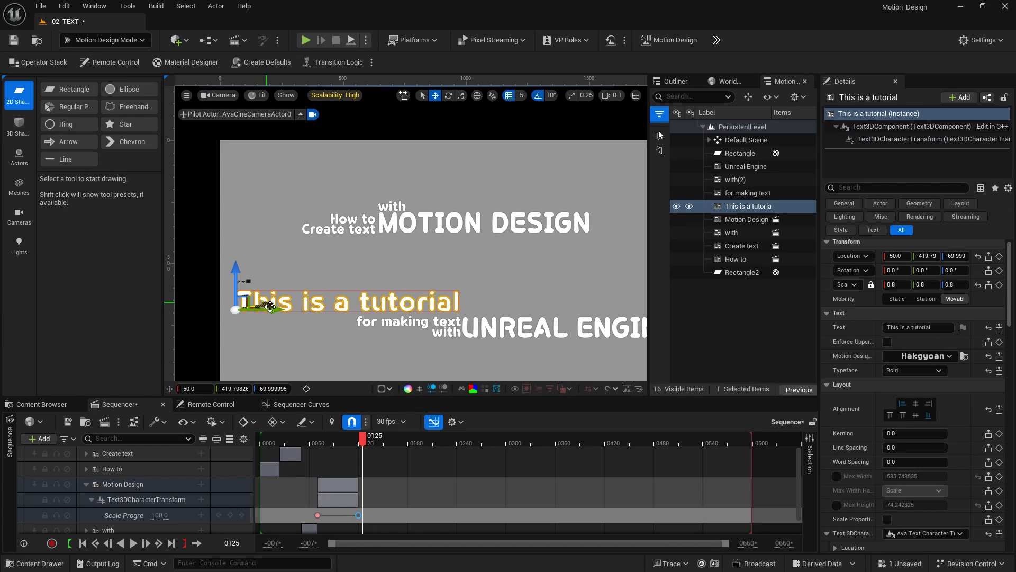
pyautogui.click(367, 443)
pyautogui.moveTo(358, 440); pyautogui.dragTo(358, 441)
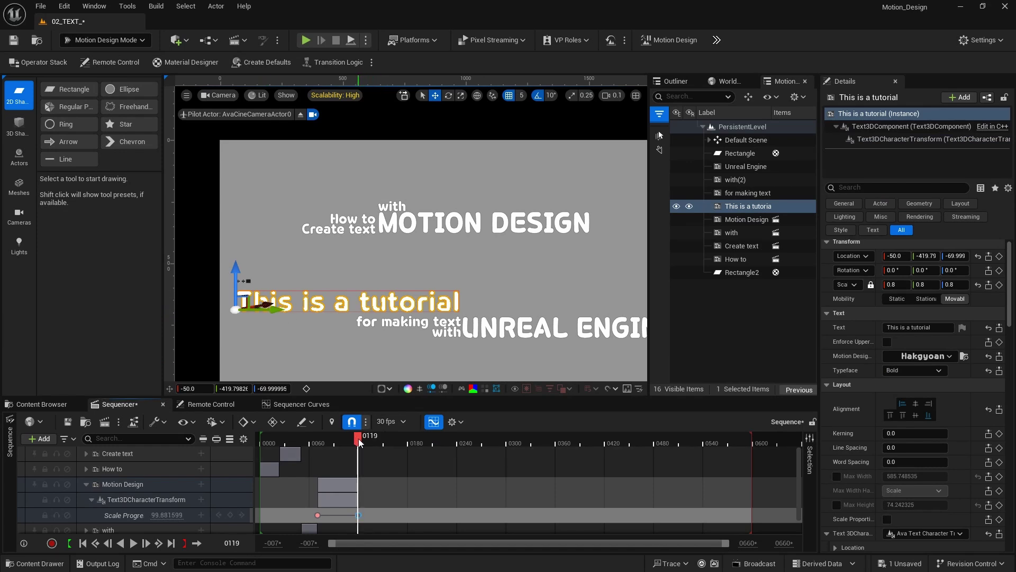
pyautogui.write('120')
pyautogui.press('Return')
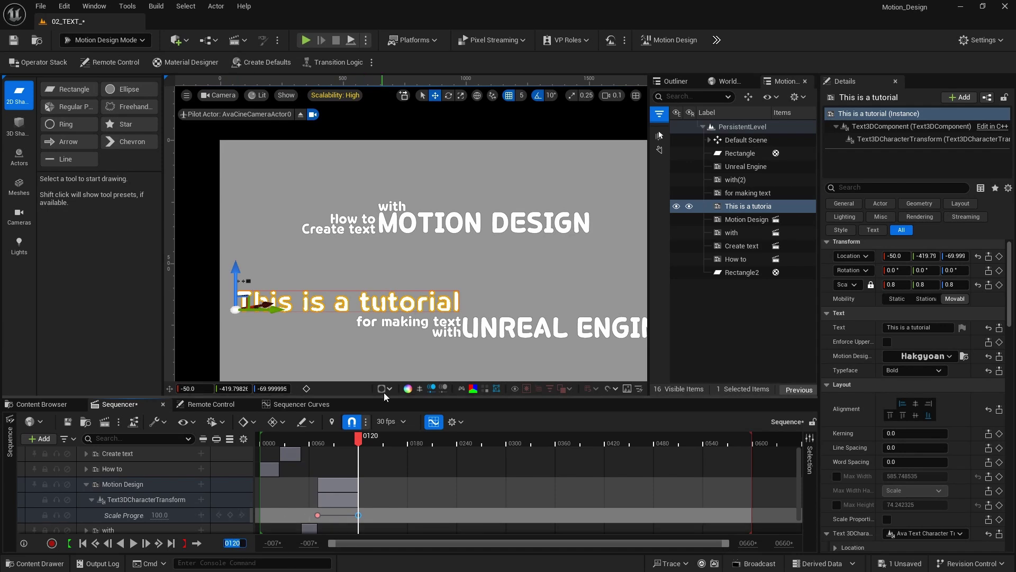
pyautogui.scroll(-5, 934, 474)
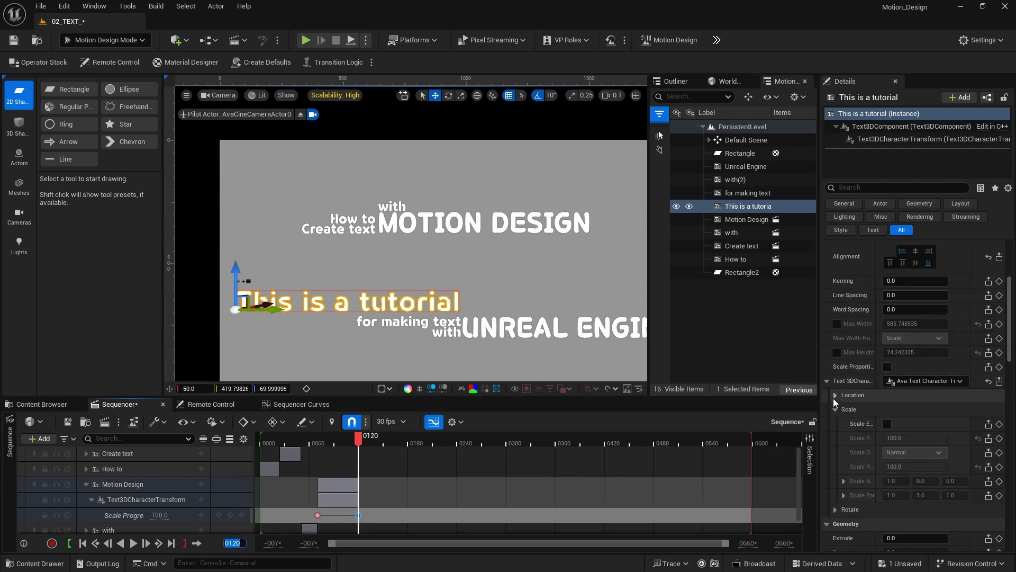
pyautogui.click(886, 424)
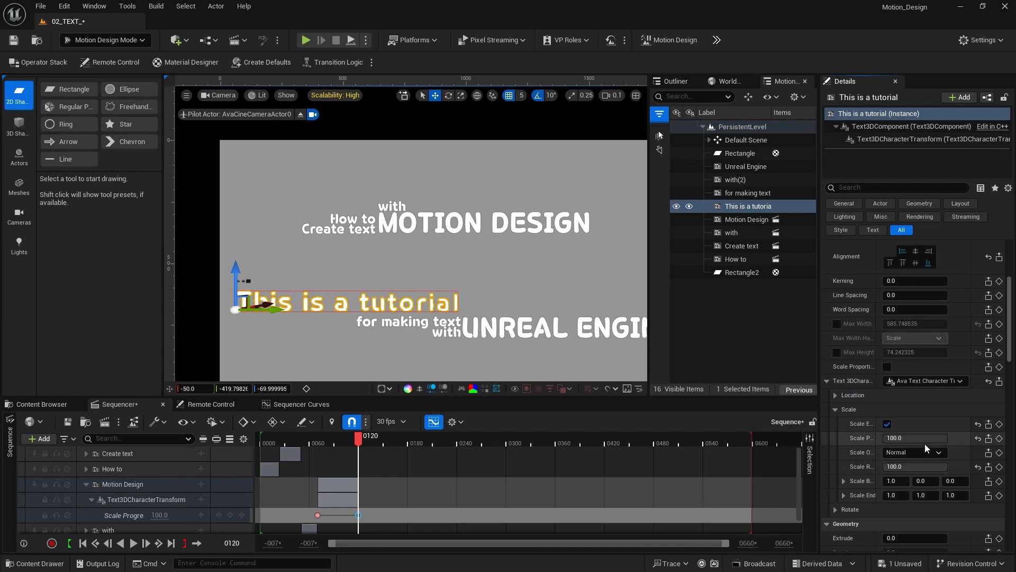
# Set the "This is a tutorial" text's Scale Progress and Scale Range to 0, and keyframe Scale Progress at frame 120.
pyautogui.click(905, 452)
pyautogui.moveTo(928, 441); pyautogui.dragTo(863, 442)
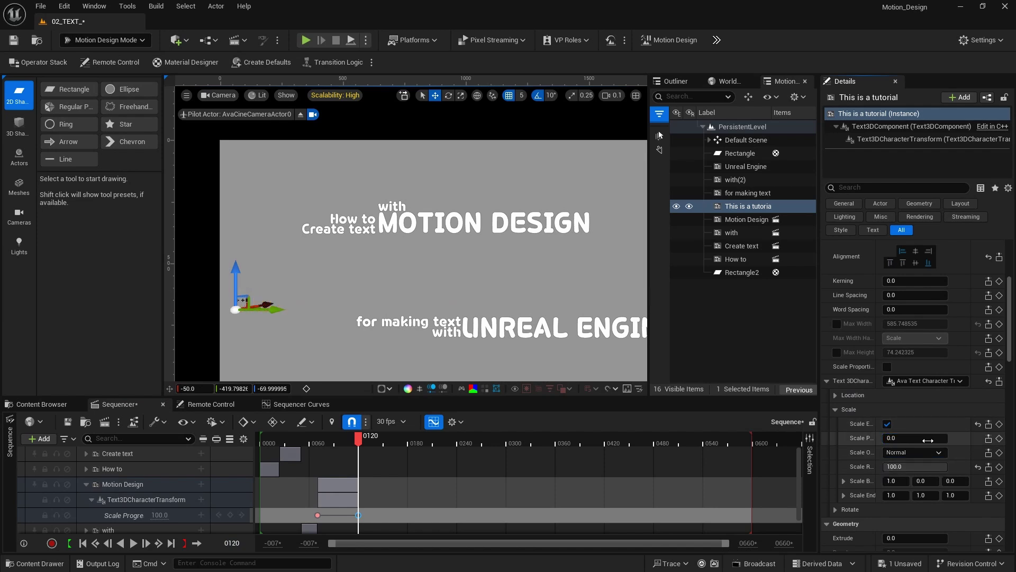
pyautogui.moveTo(929, 467); pyautogui.dragTo(878, 467)
pyautogui.click(999, 437)
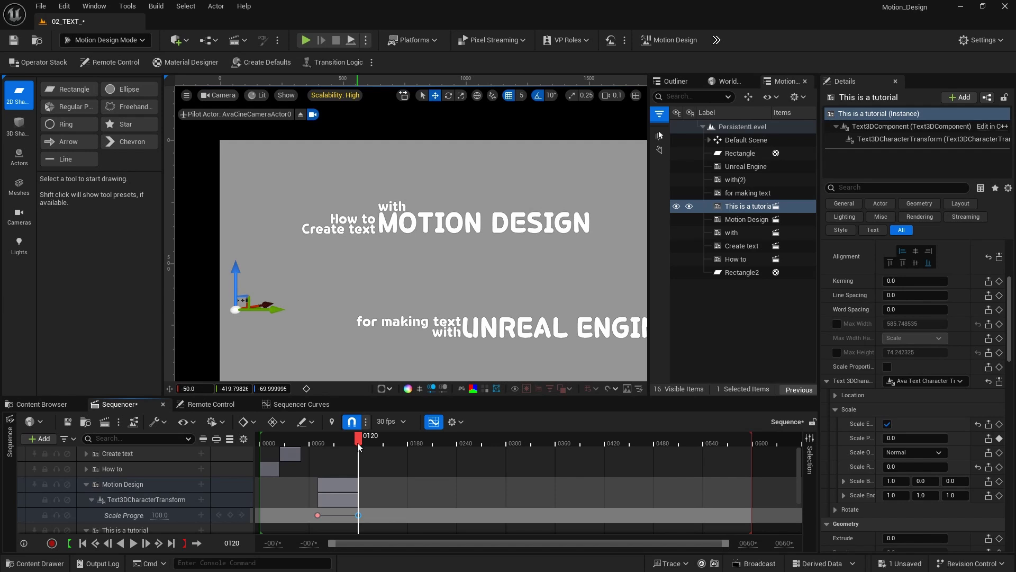
# Keyframe the "This is a tutorial" text's Scale Progress at 100 on frame 170.
pyautogui.moveTo(359, 446); pyautogui.dragTo(392, 447)
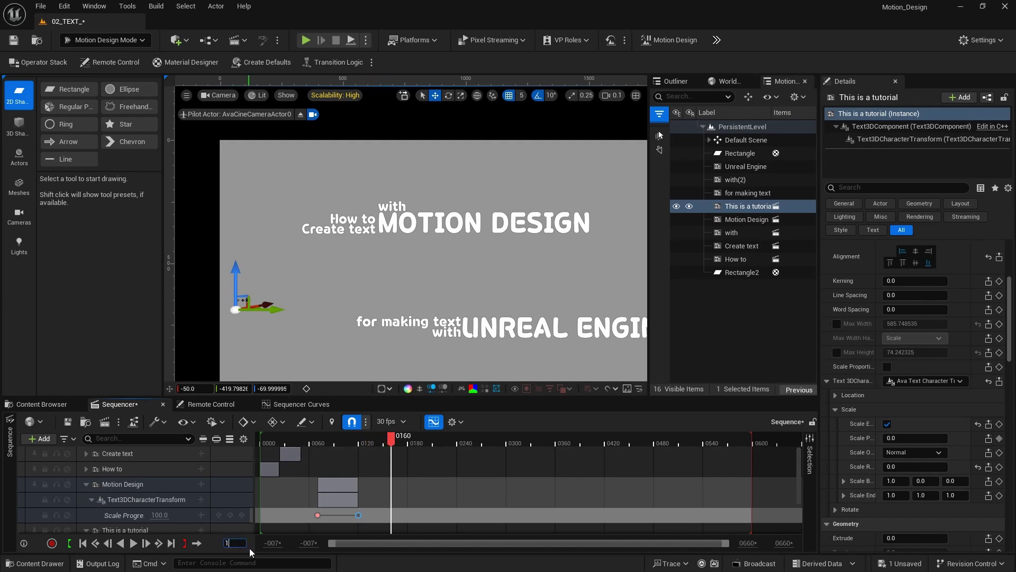
pyautogui.moveTo(914, 441); pyautogui.dragTo(953, 441)
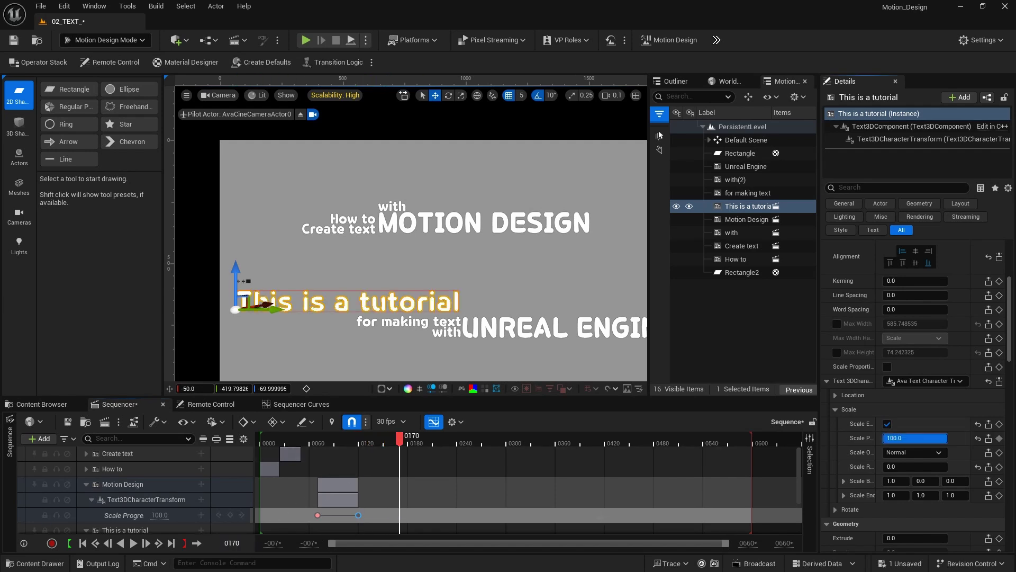
pyautogui.click(998, 439)
# Play back the sequence to check the "This is a tutorial" scale reveal.
pyautogui.moveTo(400, 443); pyautogui.dragTo(313, 443)
pyautogui.press('space')
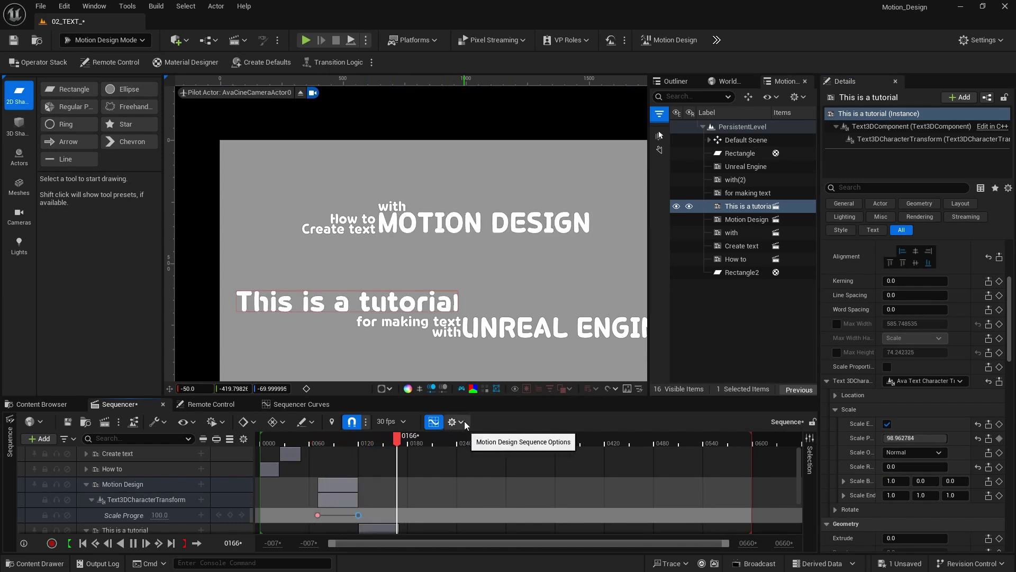
pyautogui.press('space')
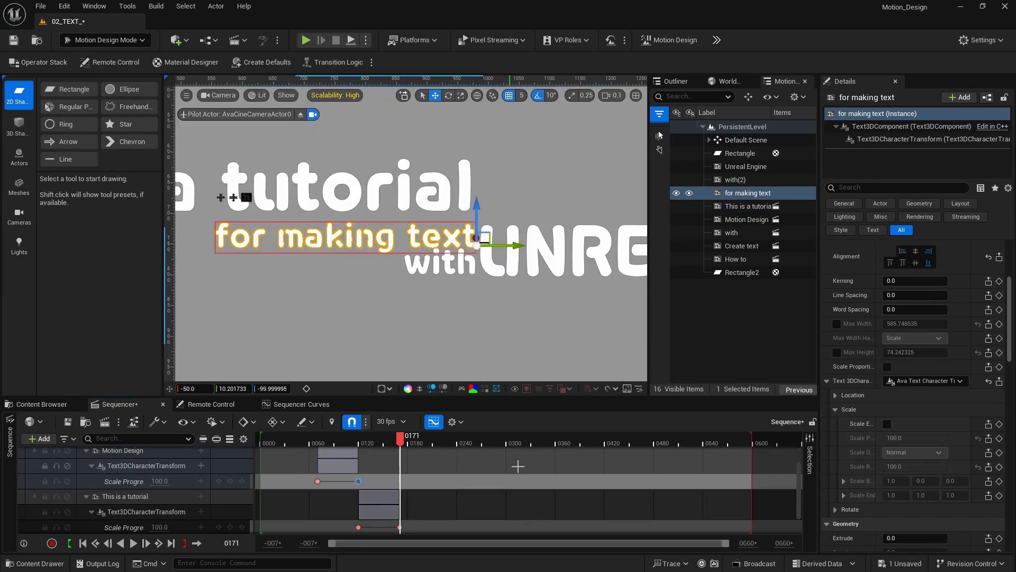
# Enable the character Location animation on the "for making text" element and go to frame 170.
pyautogui.click(835, 409)
pyautogui.click(835, 395)
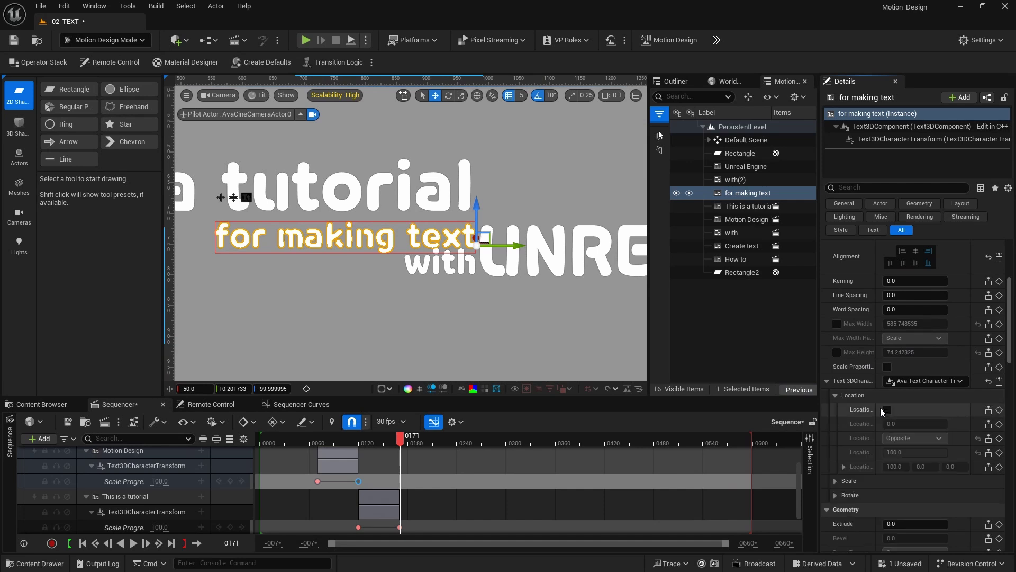
pyautogui.click(887, 410)
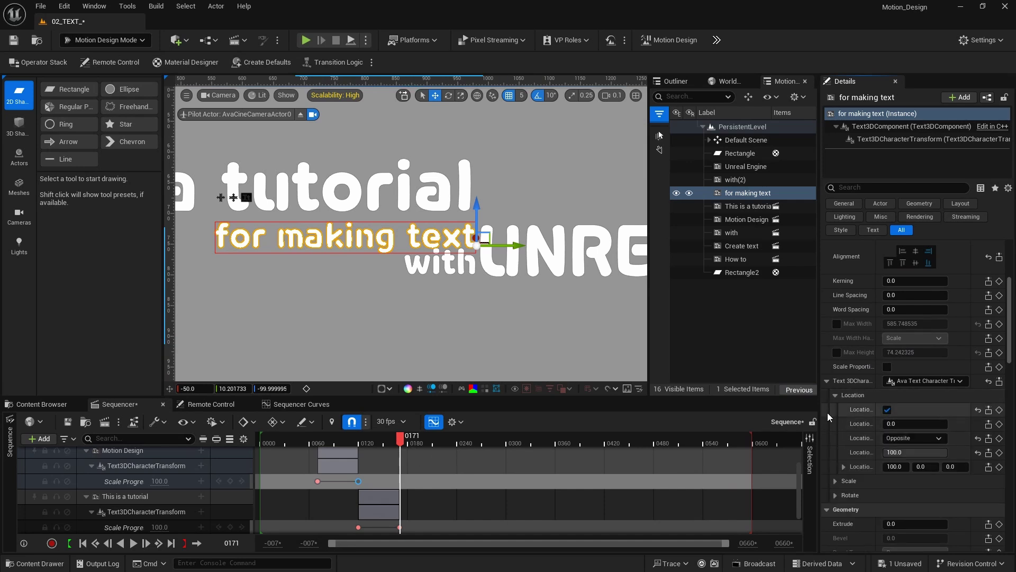
pyautogui.click(235, 544)
pyautogui.write('170')
pyautogui.press('Return')
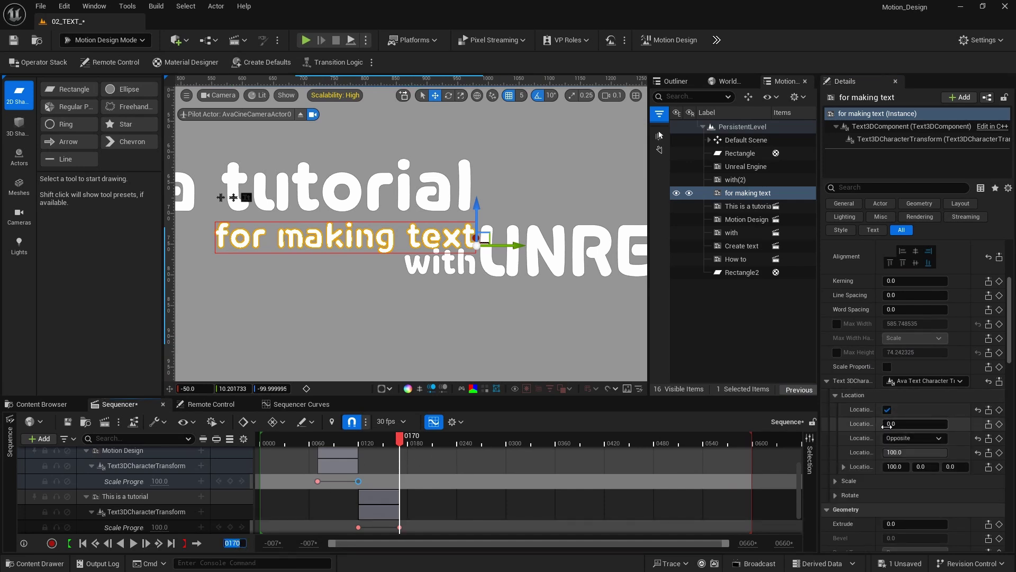
# Set the "for making text" element's Location Range to 0 and preview Location Progress at 100.
pyautogui.scroll(-2, 905, 429)
pyautogui.moveTo(900, 388)
pyautogui.mouseDown()
pyautogui.moveTo(946, 389)
pyautogui.moveTo(883, 389)
pyautogui.mouseUp()
pyautogui.moveTo(935, 418); pyautogui.dragTo(907, 391)
pyautogui.moveTo(902, 256); pyautogui.dragTo(964, 256)
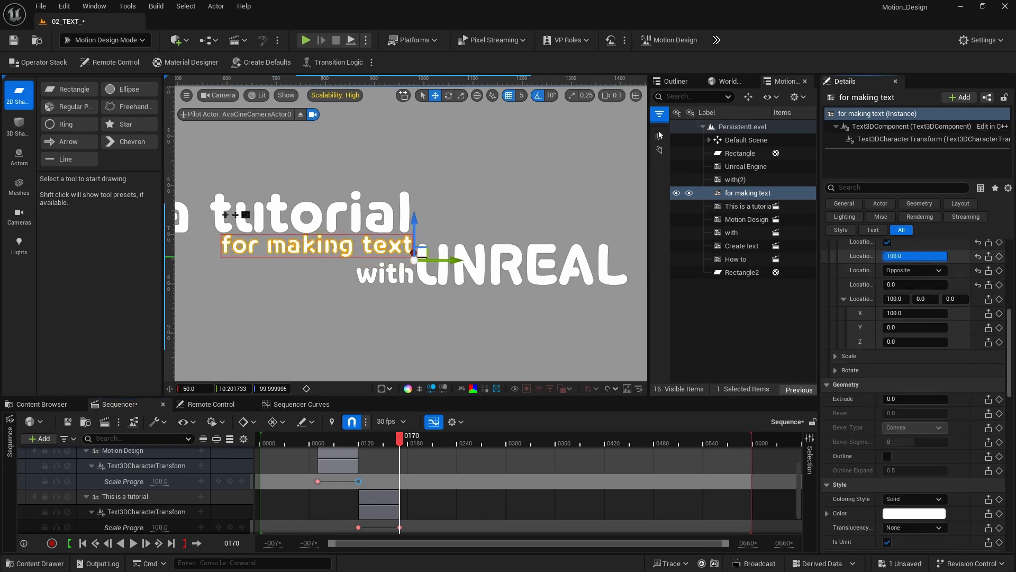
# Try -200 for the "for making text" Location Distance X, then set it to 200 and Location Progress to 0.
pyautogui.click(909, 300)
pyautogui.write('-200')
pyautogui.press('Return')
pyautogui.write('2')
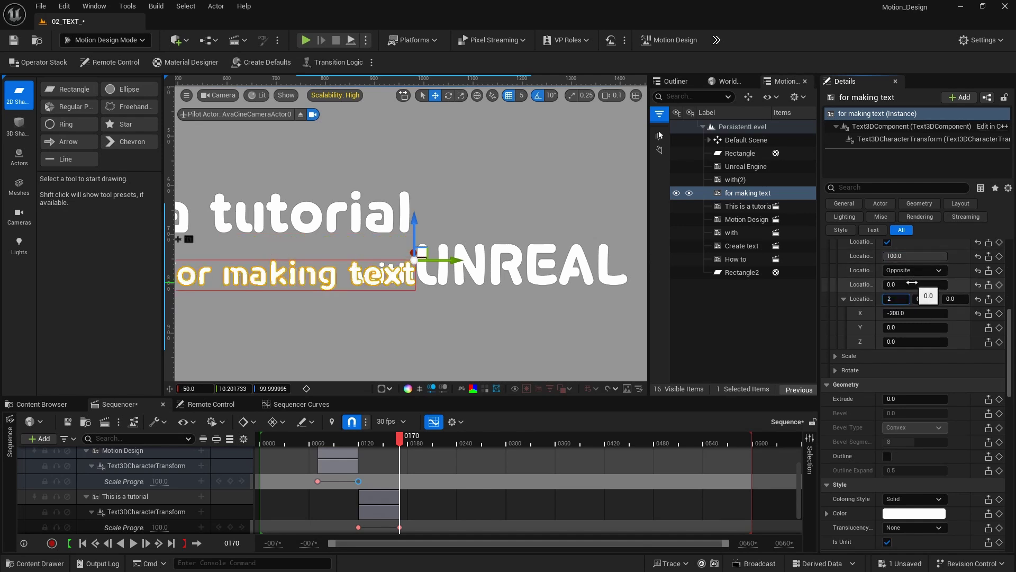
pyautogui.write('00')
pyautogui.press('Return')
pyautogui.moveTo(927, 257); pyautogui.dragTo(883, 256)
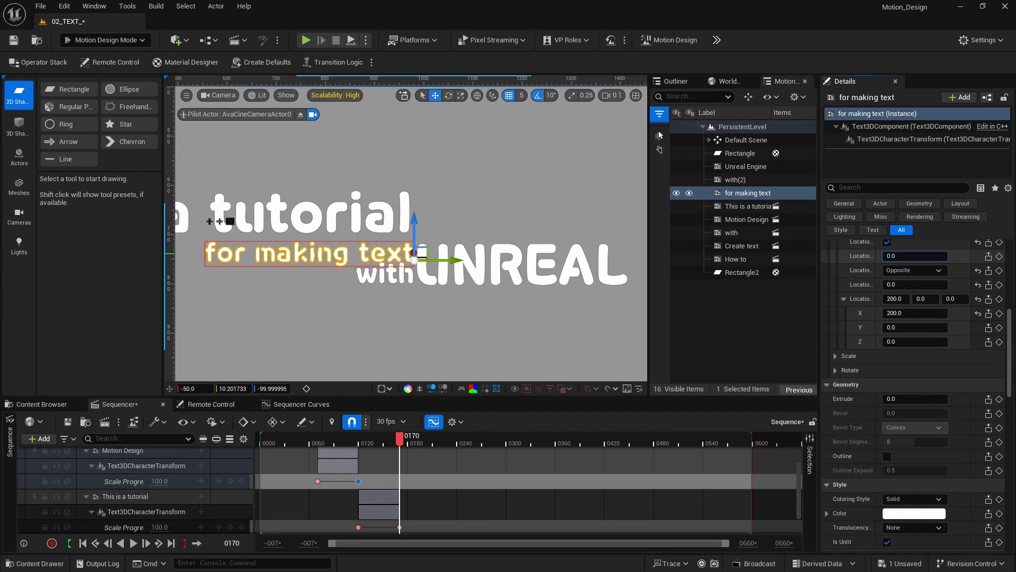
# Set the "for making text" Location Distance to -100 in Y and 100 in Z, previewing it with Location Progress before resetting progress to 0.
pyautogui.click(922, 298)
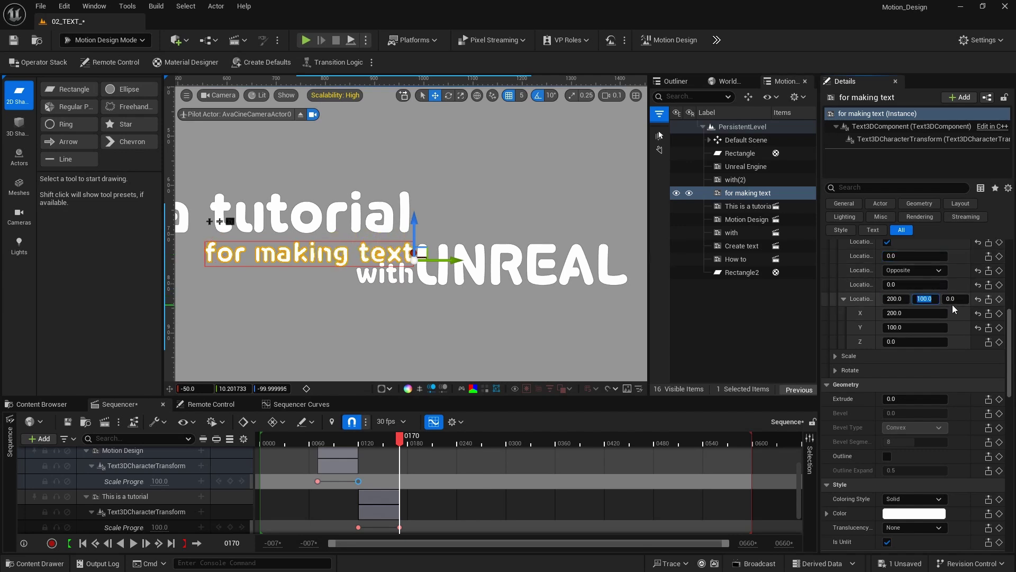
pyautogui.write('-100')
pyautogui.press('Return')
pyautogui.moveTo(907, 256); pyautogui.dragTo(947, 256)
pyautogui.click(953, 298)
pyautogui.write('100')
pyautogui.press('Return')
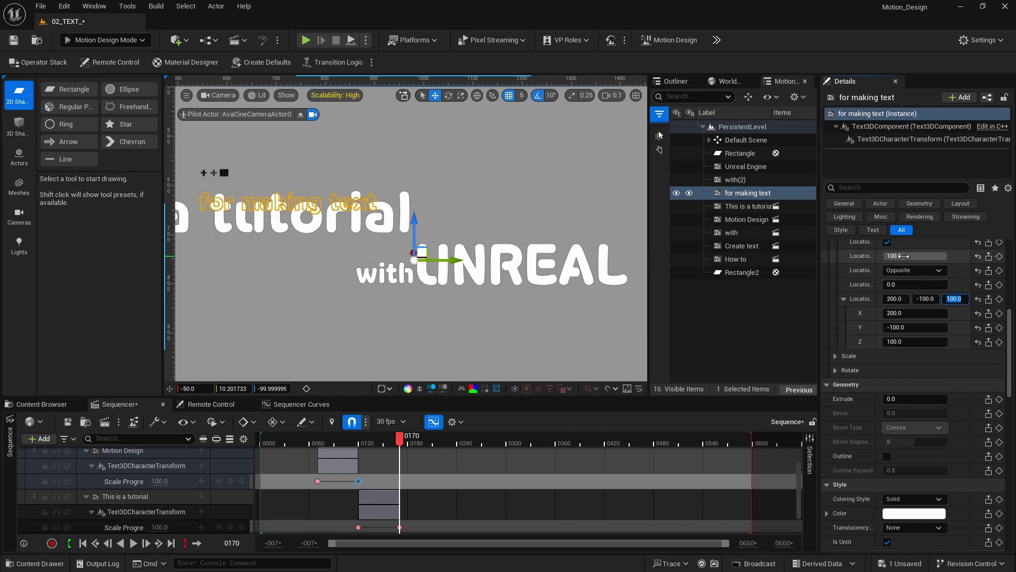
pyautogui.moveTo(892, 259); pyautogui.dragTo(827, 259)
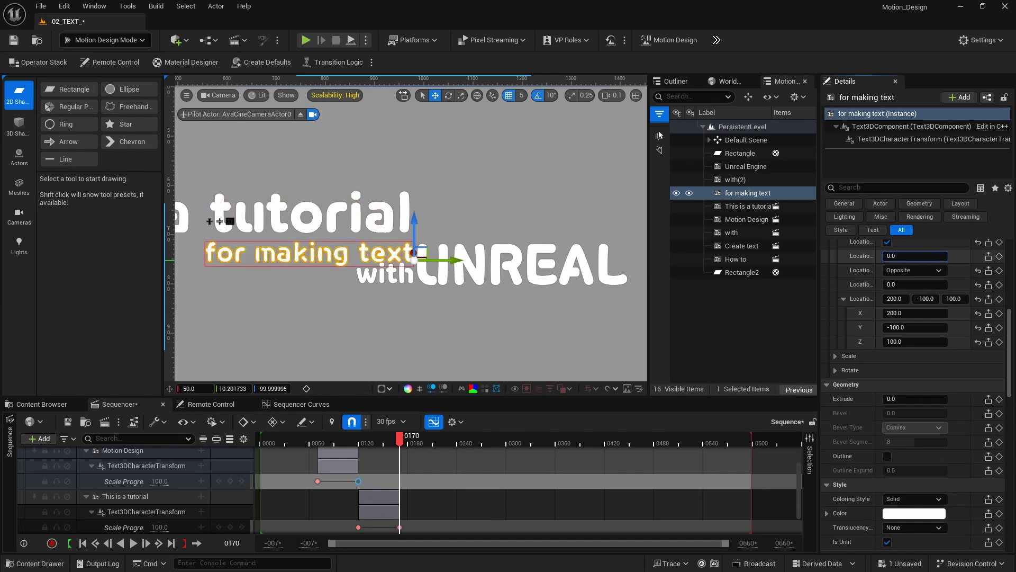
# Enable the character Location animation on the with(2) text and set its Location Distance X to 200.
pyautogui.click(403, 269)
pyautogui.scroll(2, 874, 299)
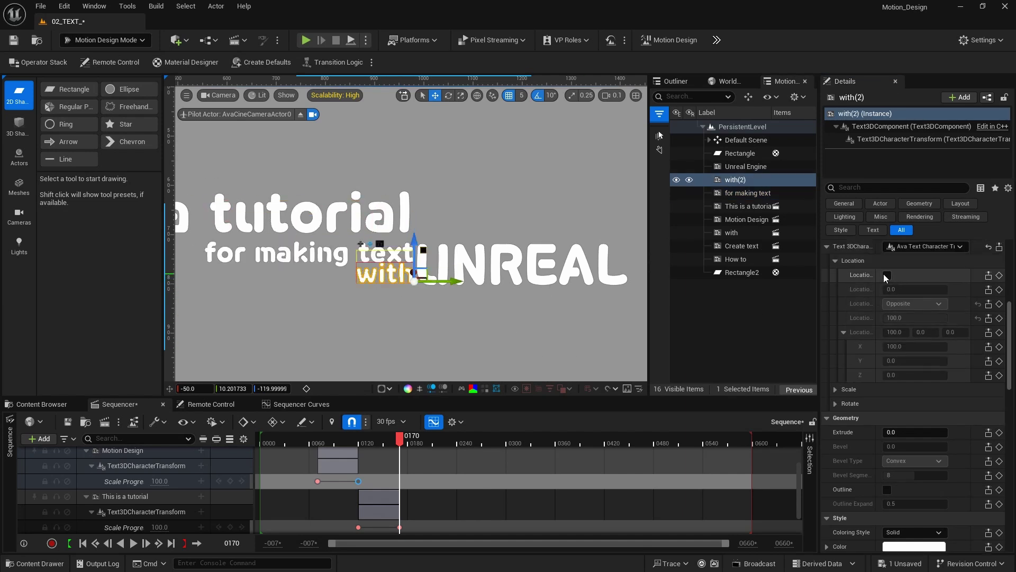
pyautogui.click(910, 331)
pyautogui.write('200')
pyautogui.press('Return')
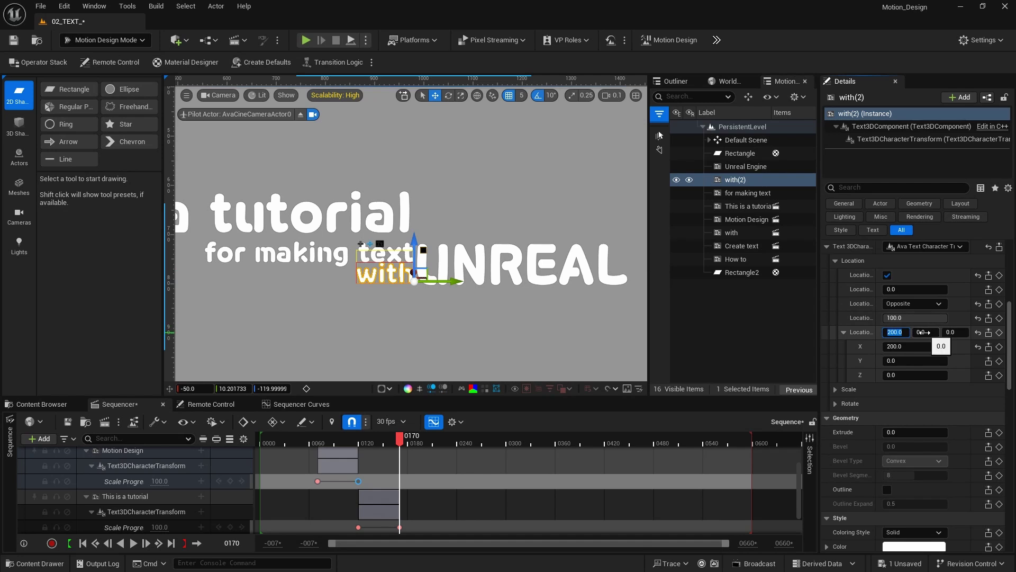
# Set the with(2) text's Location Distance to 100 in Y and -100 in Z, and its Location Range to 0.
pyautogui.click(402, 265)
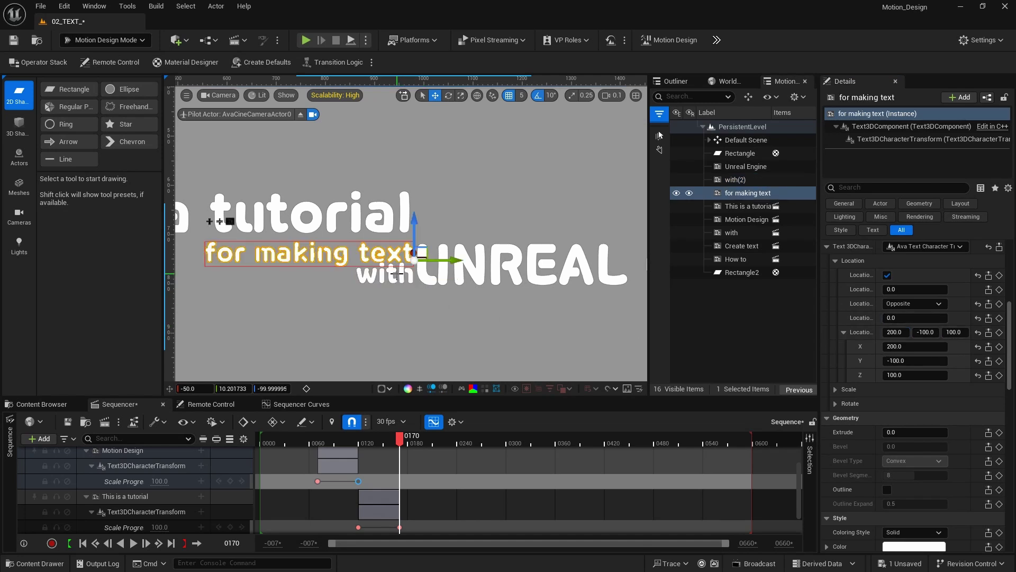
pyautogui.click(389, 274)
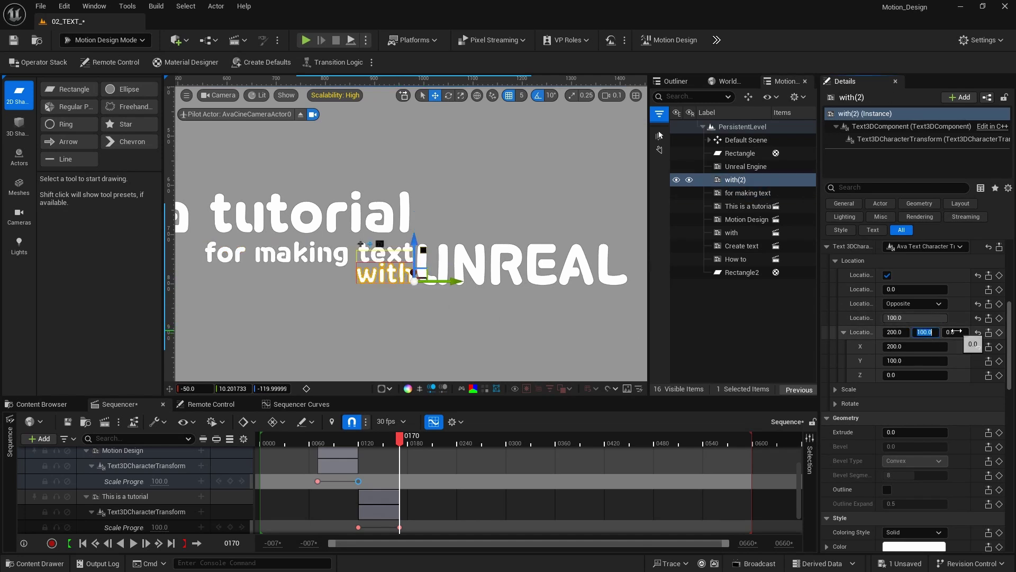
pyautogui.moveTo(951, 330); pyautogui.dragTo(953, 329)
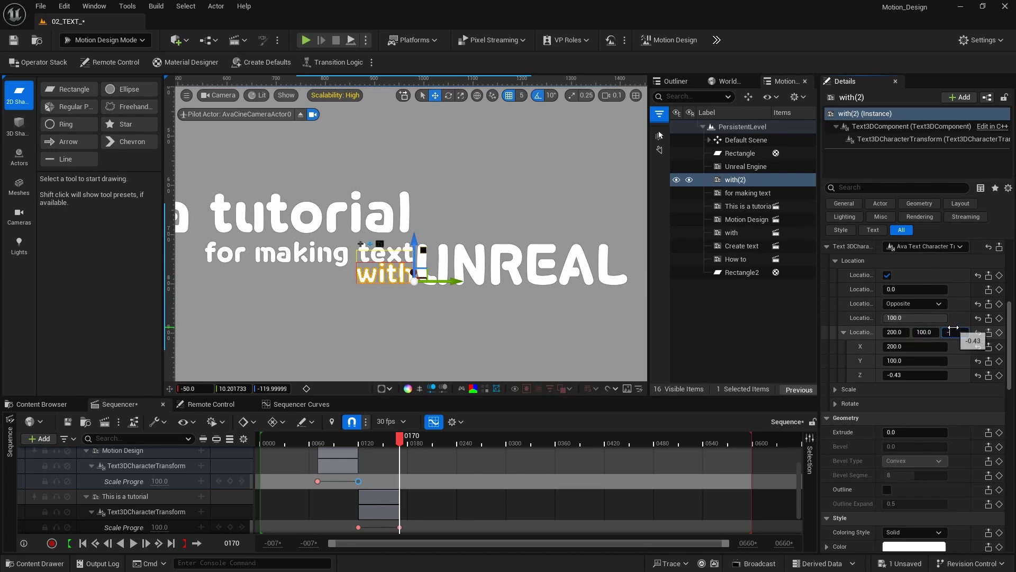
pyautogui.click(955, 332)
pyautogui.write('-100')
pyautogui.press('Return')
pyautogui.moveTo(920, 290)
pyautogui.mouseDown()
pyautogui.moveTo(958, 291)
pyautogui.moveTo(884, 290)
pyautogui.moveTo(883, 317)
pyautogui.moveTo(900, 289)
pyautogui.mouseUp()
# Keyframe the "for making text" Location Progress at 0 on frame 170 and 100 on frame 210.
pyautogui.click(295, 256)
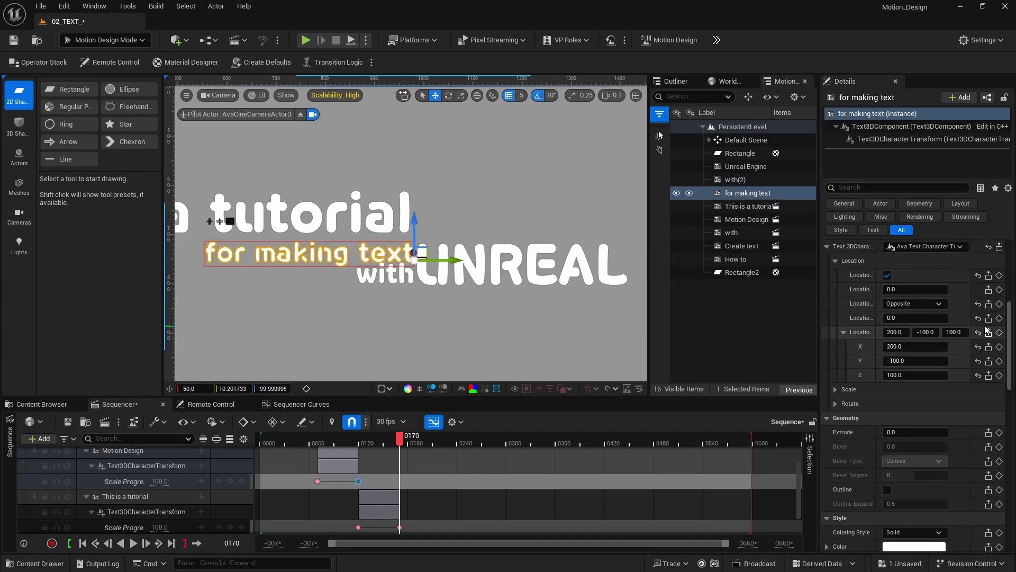
pyautogui.click(998, 290)
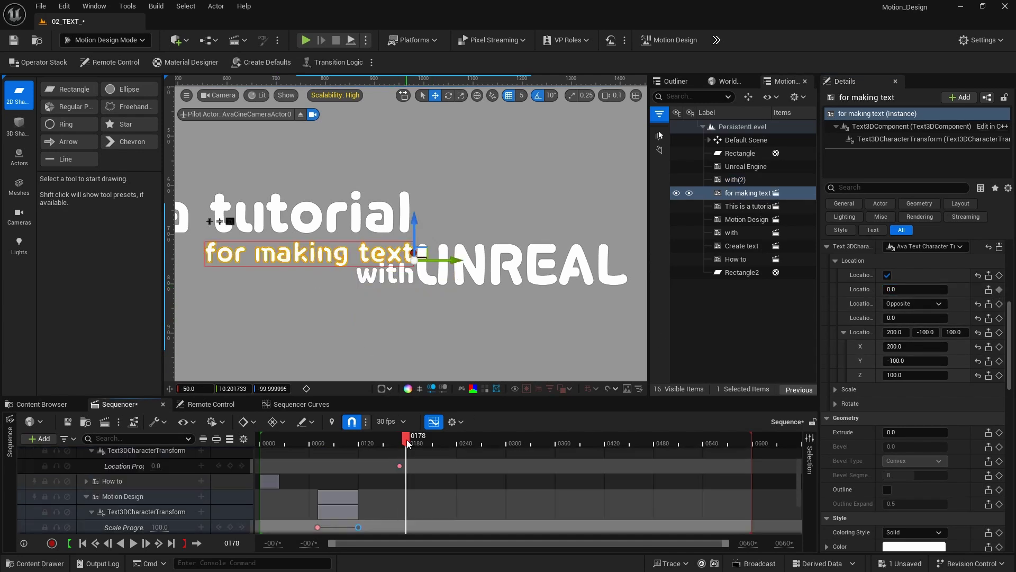
pyautogui.moveTo(412, 442); pyautogui.dragTo(435, 442)
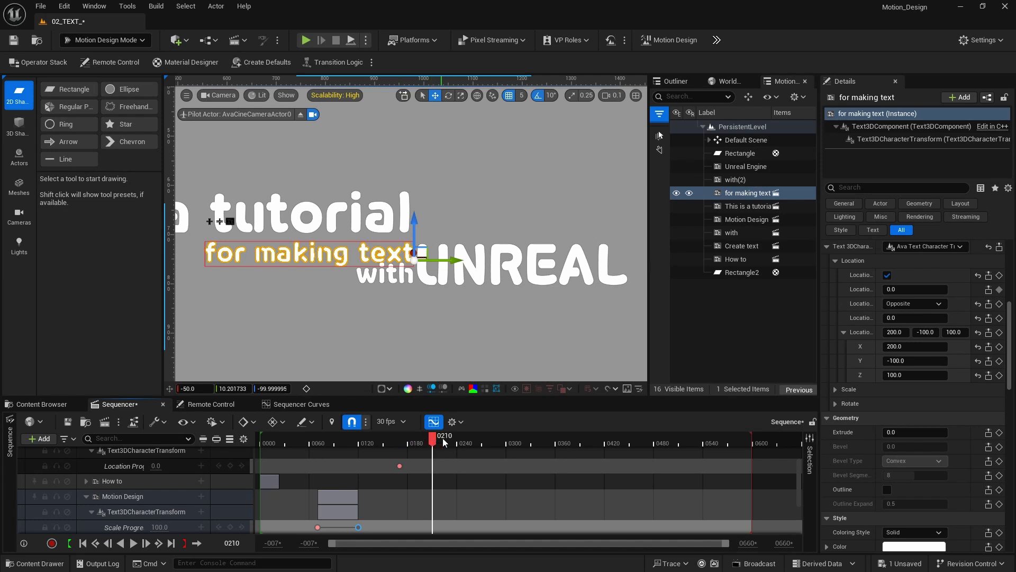
pyautogui.click(928, 289)
pyautogui.write('100')
pyautogui.press('Return')
pyautogui.click(999, 290)
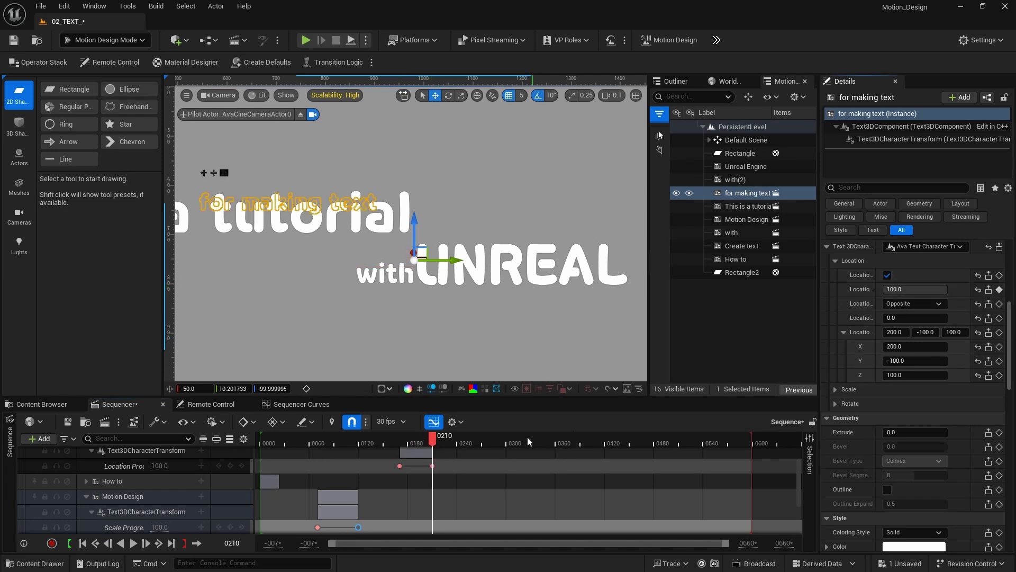
# Reverse the "for making text" Location Progress keyframes, setting frame 210 to 0 and frame 170 to 100.
pyautogui.click(439, 465)
pyautogui.click(433, 466)
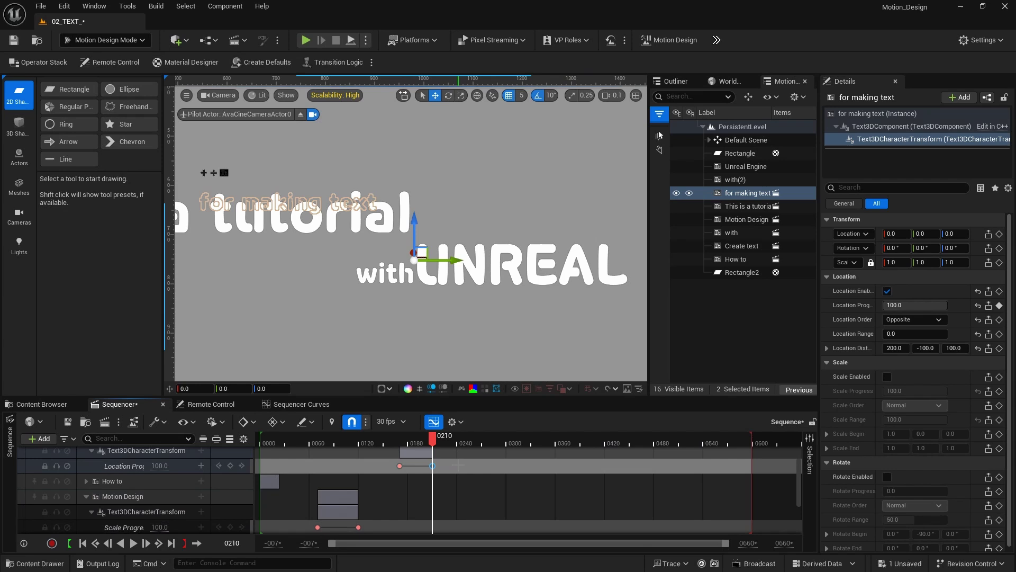
pyautogui.click(919, 306)
pyautogui.write('0')
pyautogui.press('Return')
pyautogui.click(998, 306)
pyautogui.click(400, 465)
pyautogui.click(923, 306)
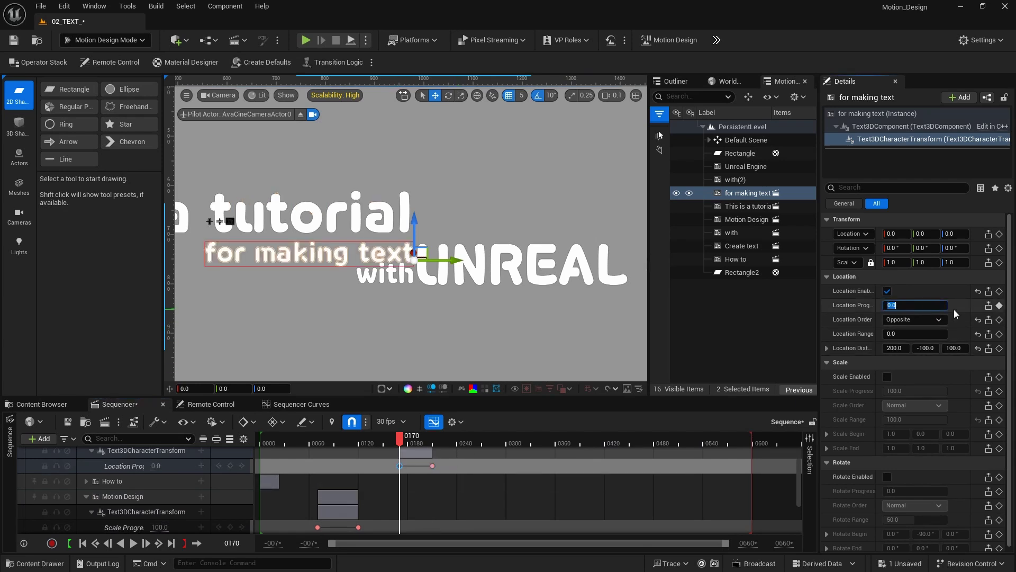
pyautogui.write('100')
pyautogui.press('Return')
# Keyframe the with(2) text's Location Progress at 100 on frame 210.
pyautogui.moveTo(398, 440); pyautogui.dragTo(434, 439)
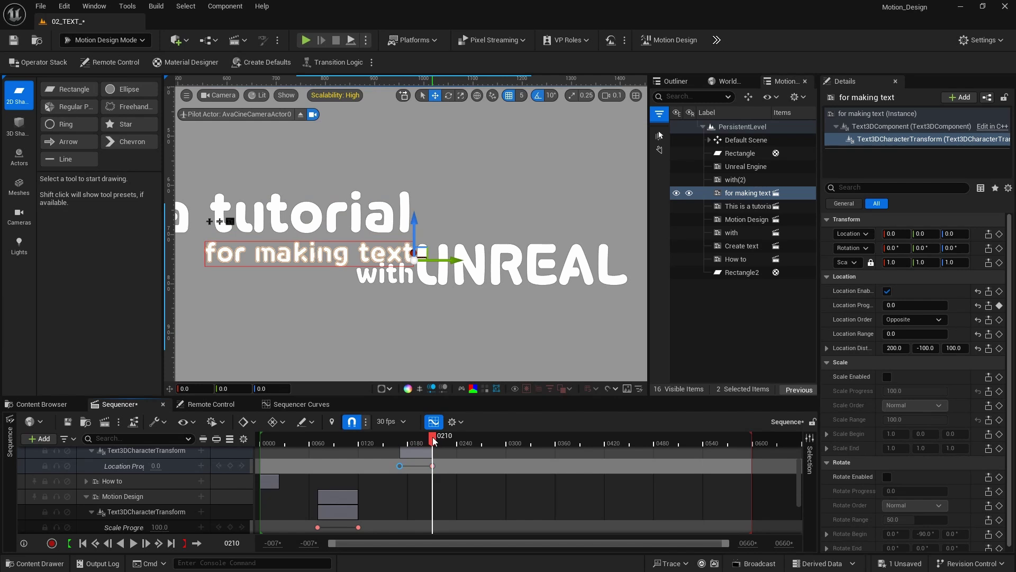
pyautogui.click(389, 278)
pyautogui.scroll(-3, 1006, 378)
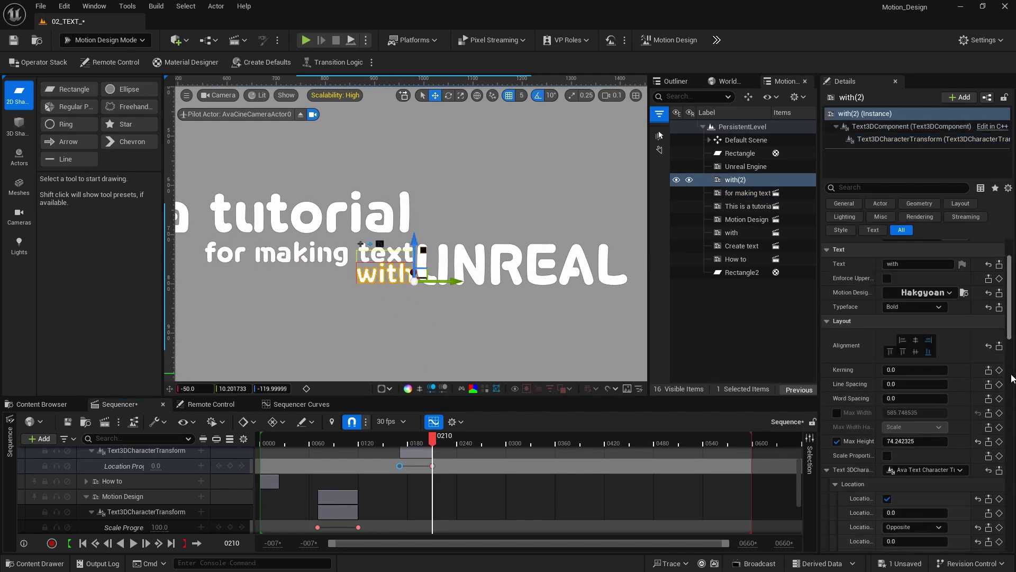
pyautogui.moveTo(906, 369); pyautogui.dragTo(947, 377)
pyautogui.scroll(-8, 880, 408)
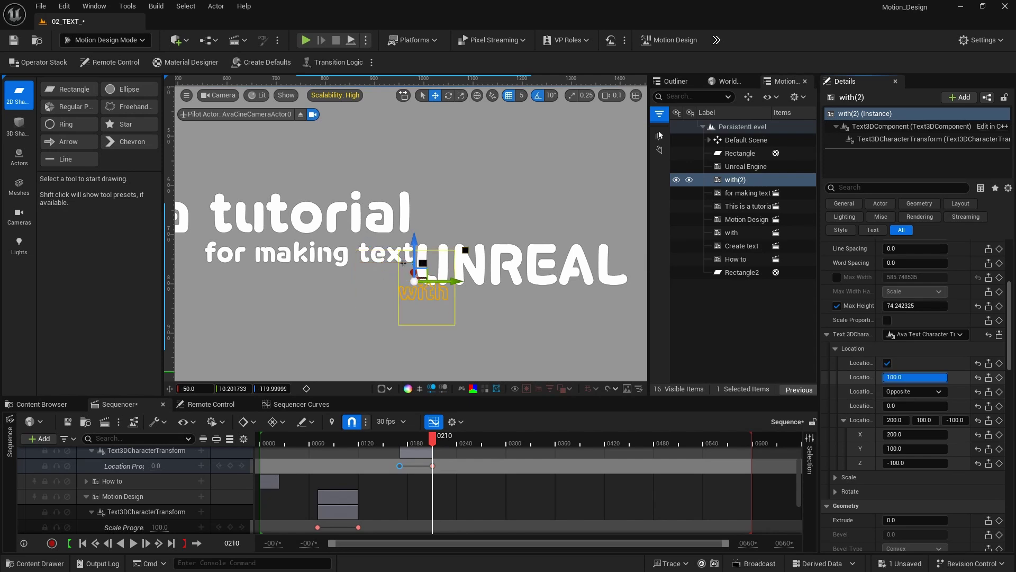
pyautogui.click(999, 376)
# Group the with(2) text under a null actor and keyframe its Location Progress at 0 on frame 240.
pyautogui.moveTo(432, 437); pyautogui.dragTo(458, 441)
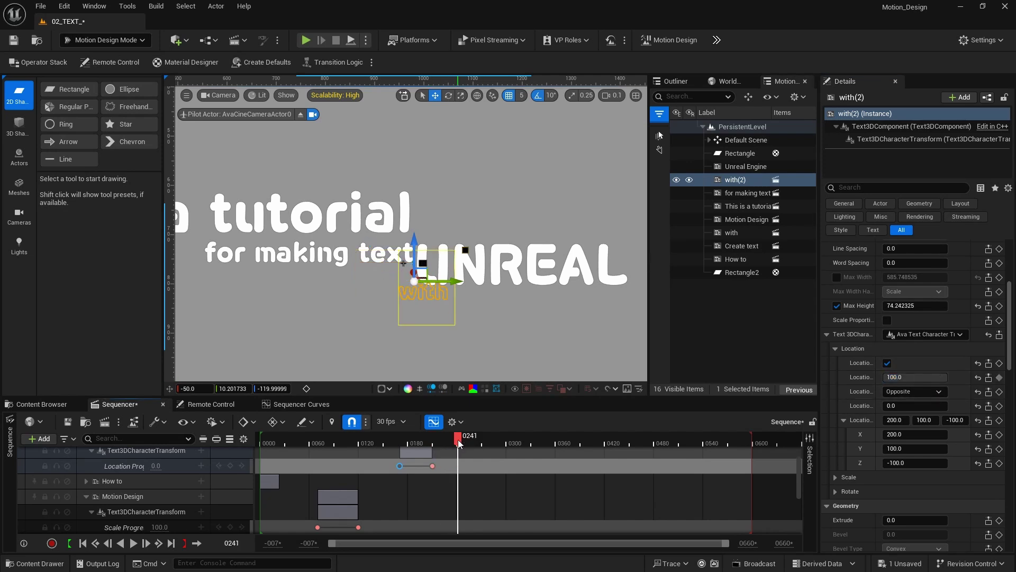
pyautogui.hotkey('ctrl', 'g')
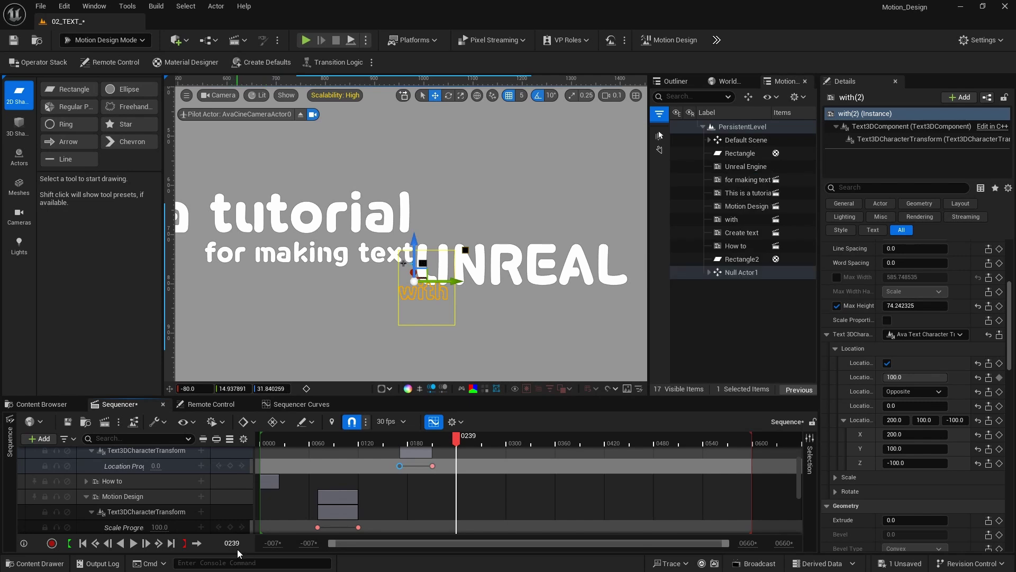
pyautogui.click(229, 543)
pyautogui.write('240')
pyautogui.press('Return')
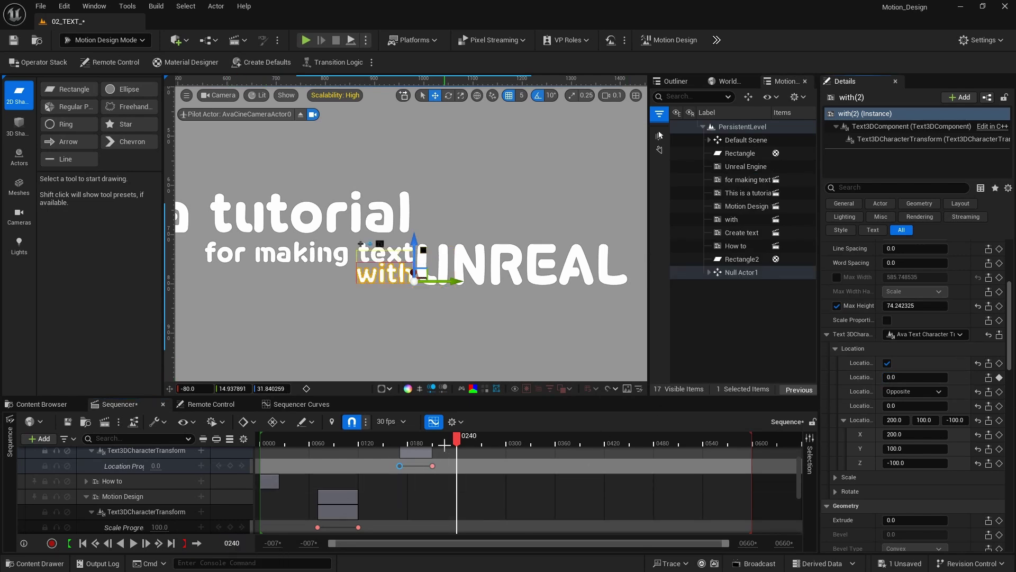
# Play back the with(2) reveal from around frame 210 and go to its last keyframe at frame 240.
pyautogui.click(428, 443)
pyautogui.press('space')
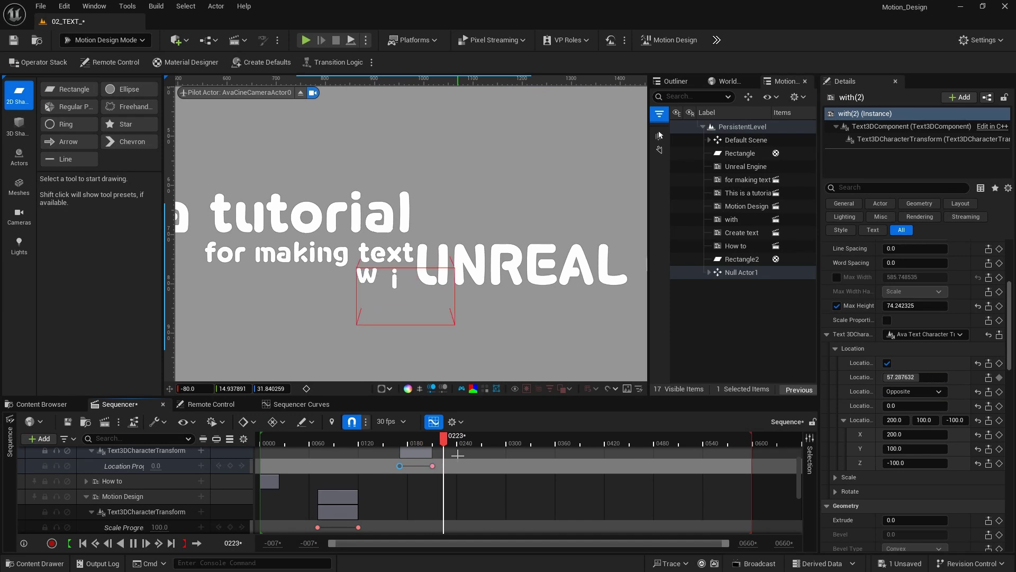
pyautogui.press('space')
pyautogui.scroll(-5, 495, 478)
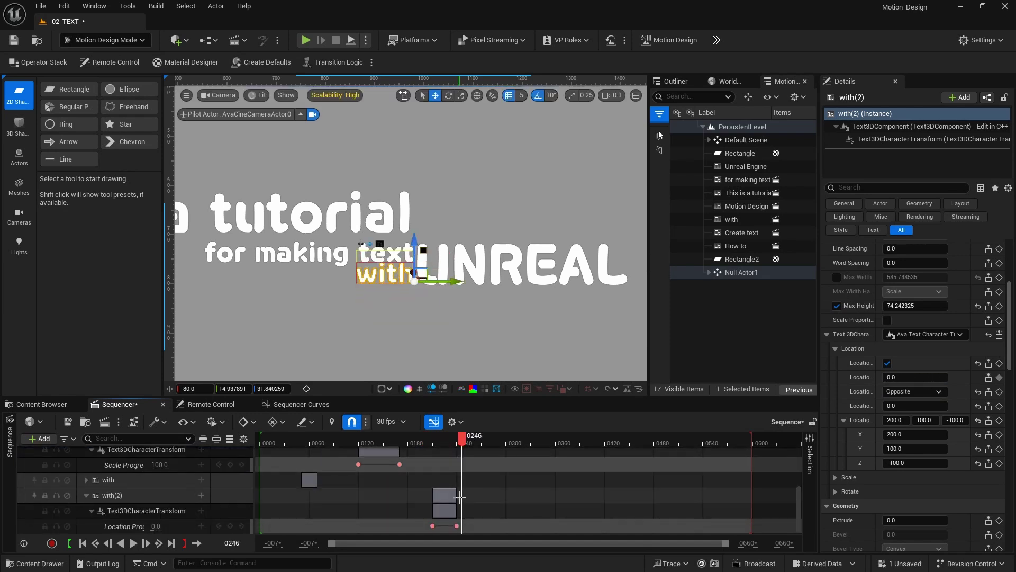
pyautogui.click(457, 525)
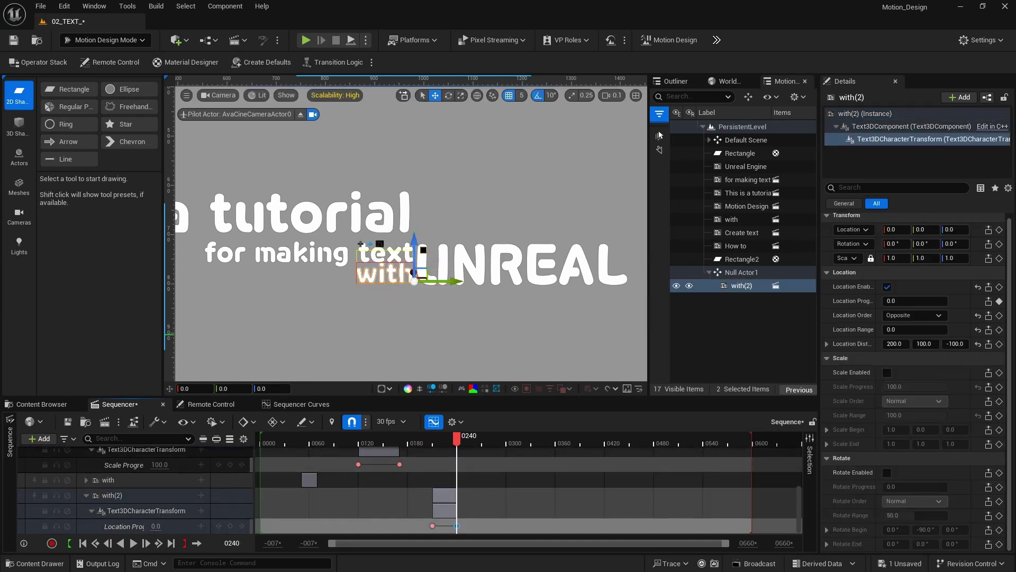
# Enable the character Location and Scale animations on the Unreal Engine text.
pyautogui.click(478, 259)
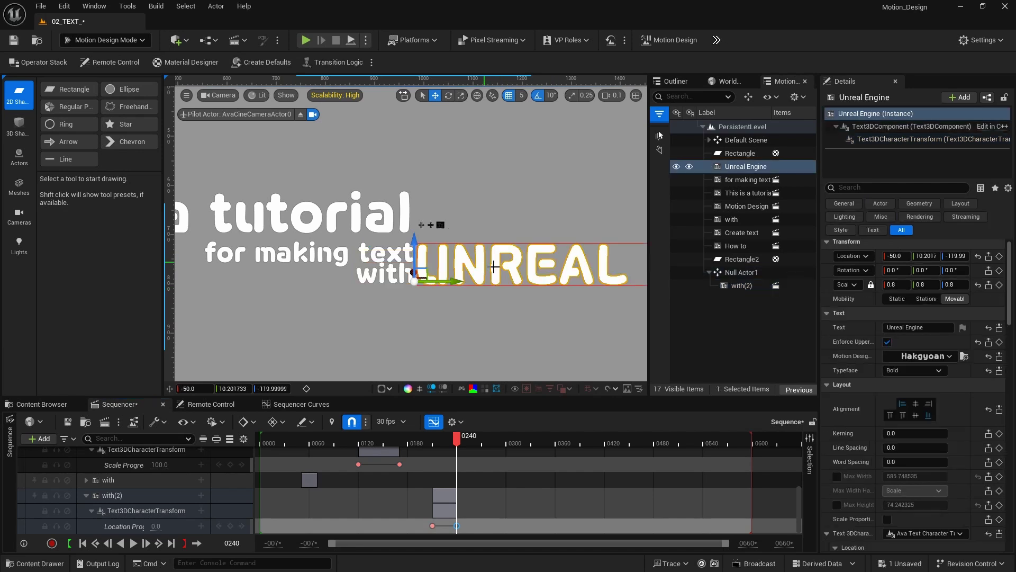
pyautogui.scroll(-5, 906, 410)
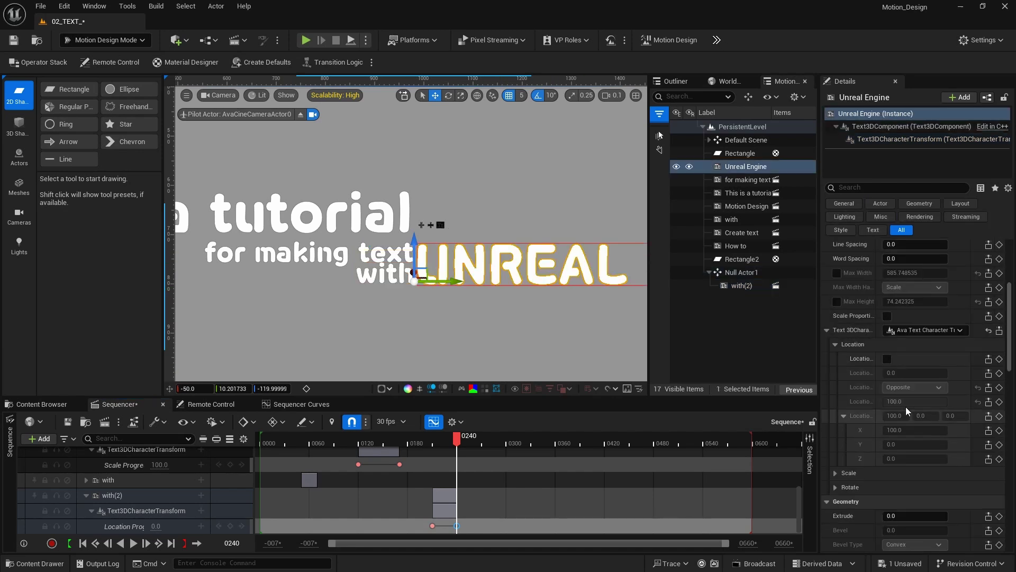
pyautogui.click(887, 358)
pyautogui.click(849, 472)
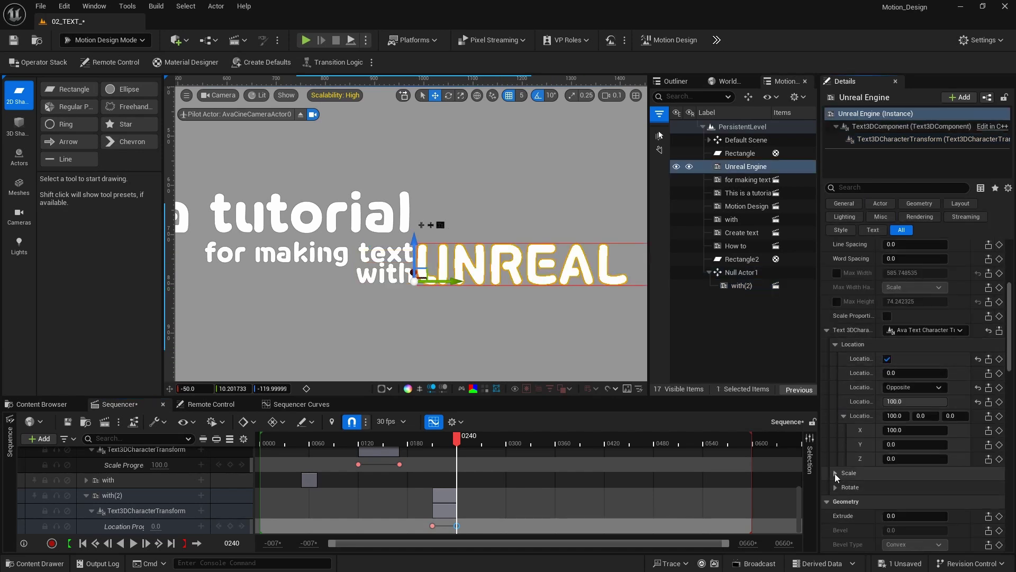
pyautogui.click(887, 487)
pyautogui.scroll(-1, 901, 478)
pyautogui.scroll(-1, 900, 478)
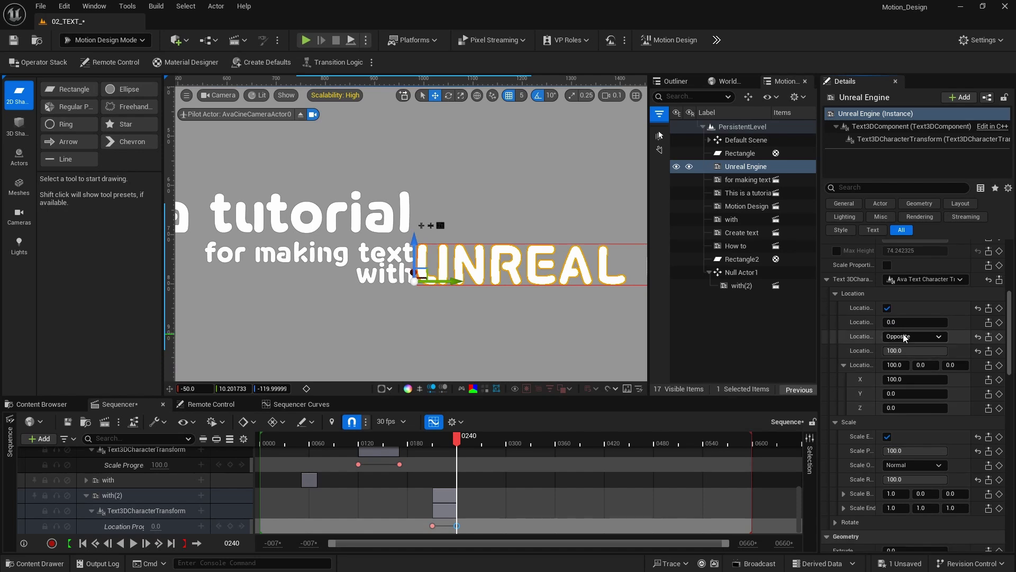
# Set the Unreal Engine text's Location Range and Scale Range to 0, and keyframe Location Progress and Scale Progress at 0 on frame 240.
pyautogui.moveTo(892, 322)
pyautogui.mouseDown()
pyautogui.moveTo(926, 322)
pyautogui.moveTo(882, 322)
pyautogui.mouseUp()
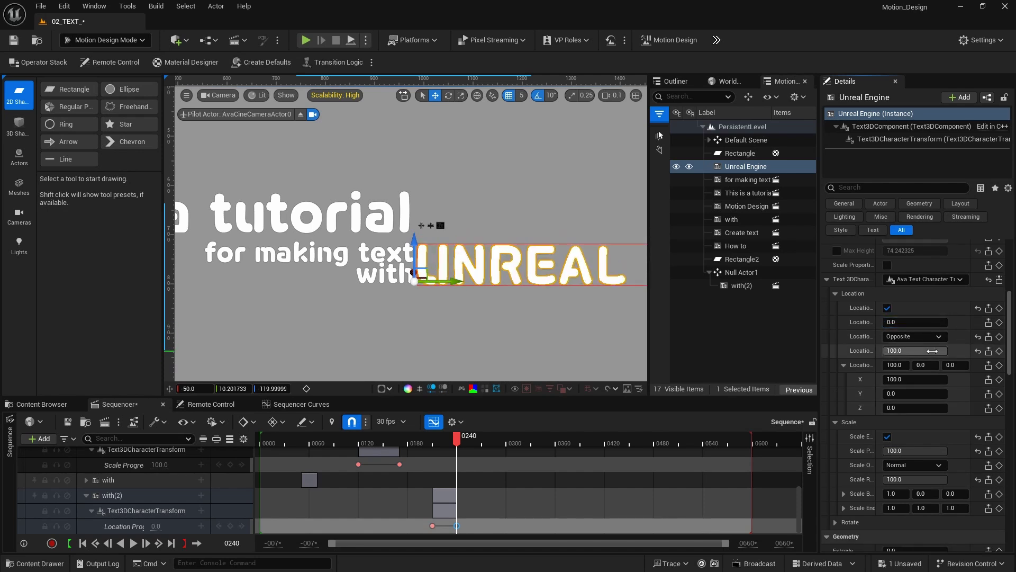
pyautogui.moveTo(930, 350); pyautogui.dragTo(882, 350)
pyautogui.moveTo(918, 479); pyautogui.dragTo(889, 450)
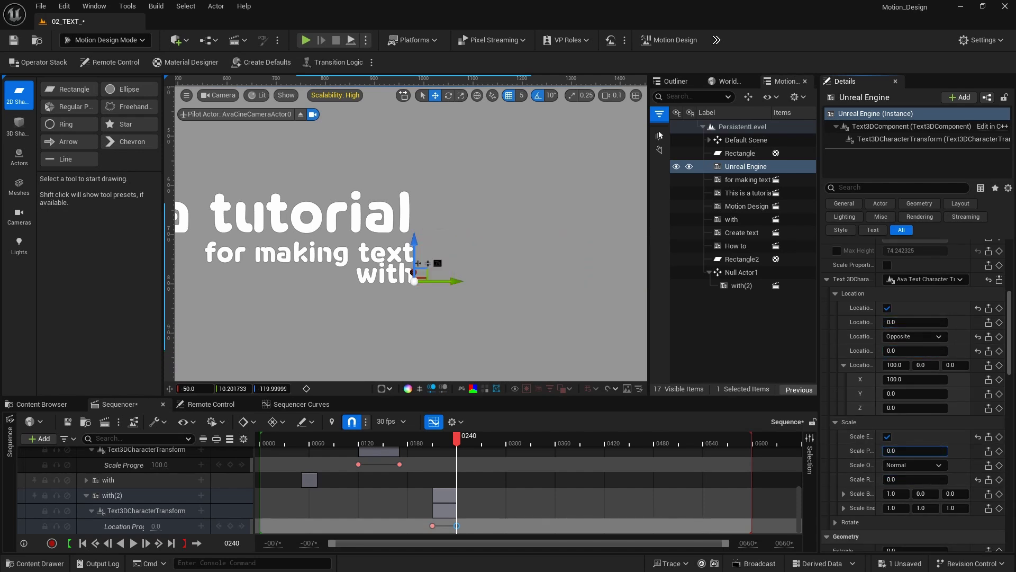
pyautogui.click(999, 451)
pyautogui.click(999, 322)
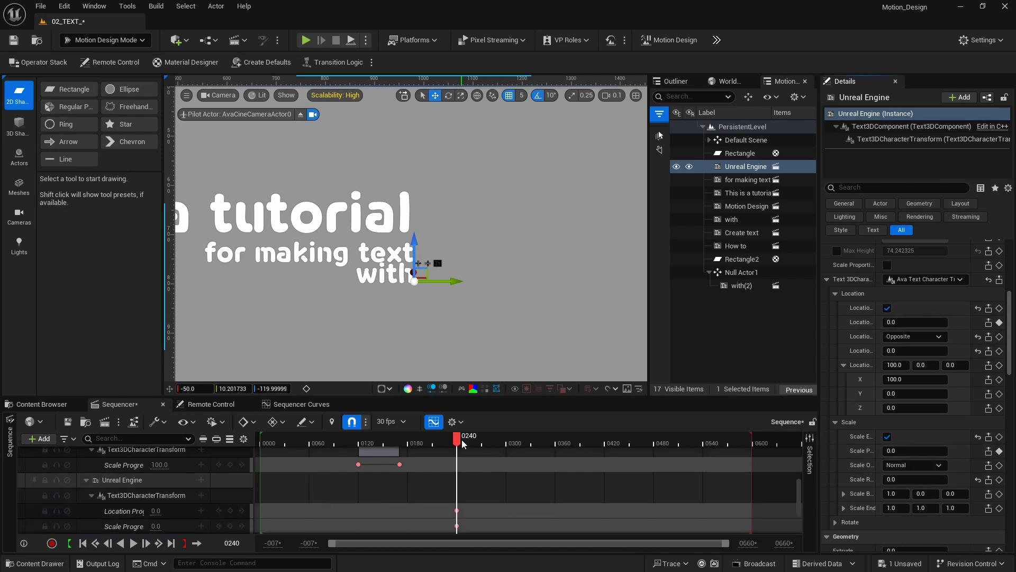
# Keyframe the Unreal Engine text on frame 300 with Location Progress 0 and Scale Progress 100.
pyautogui.moveTo(462, 443); pyautogui.dragTo(499, 440)
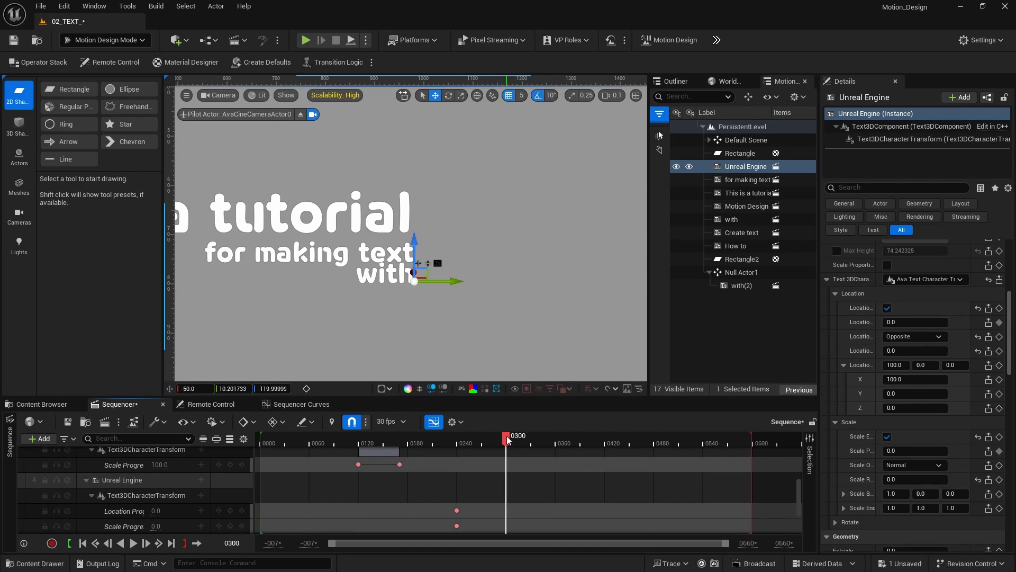
pyautogui.click(999, 322)
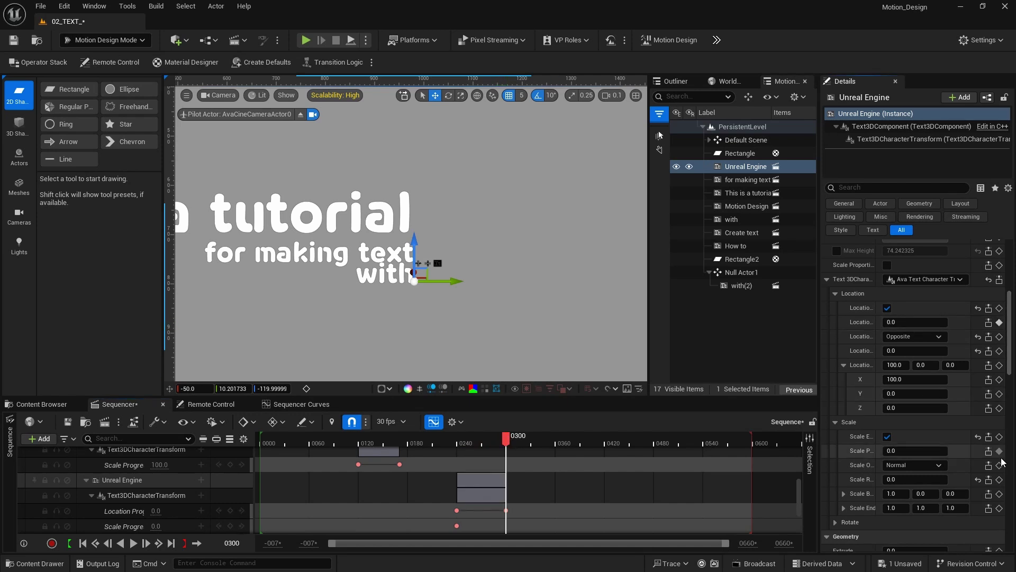
pyautogui.moveTo(903, 450); pyautogui.dragTo(942, 450)
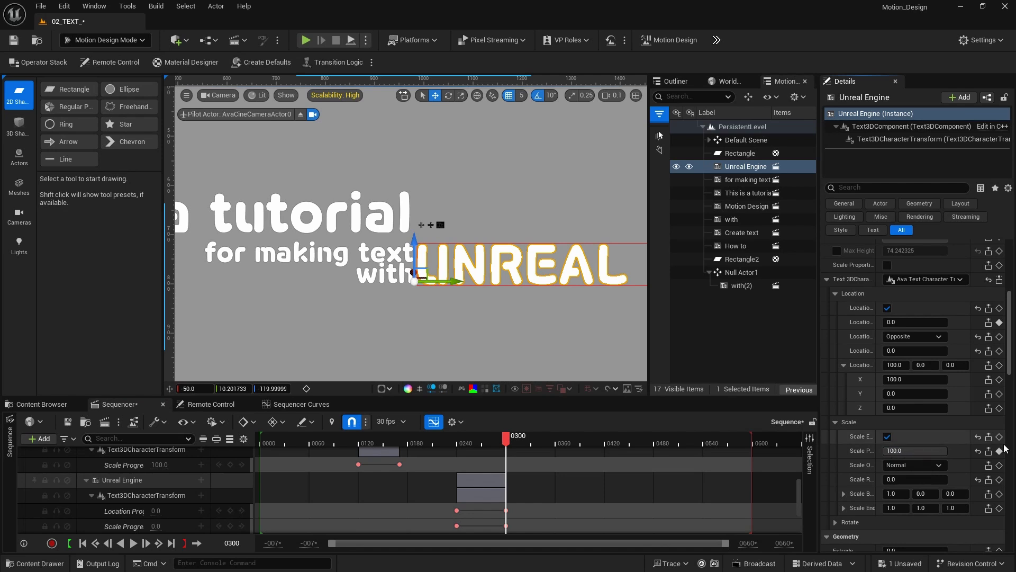
pyautogui.moveTo(905, 326); pyautogui.dragTo(882, 322)
pyautogui.click(906, 321)
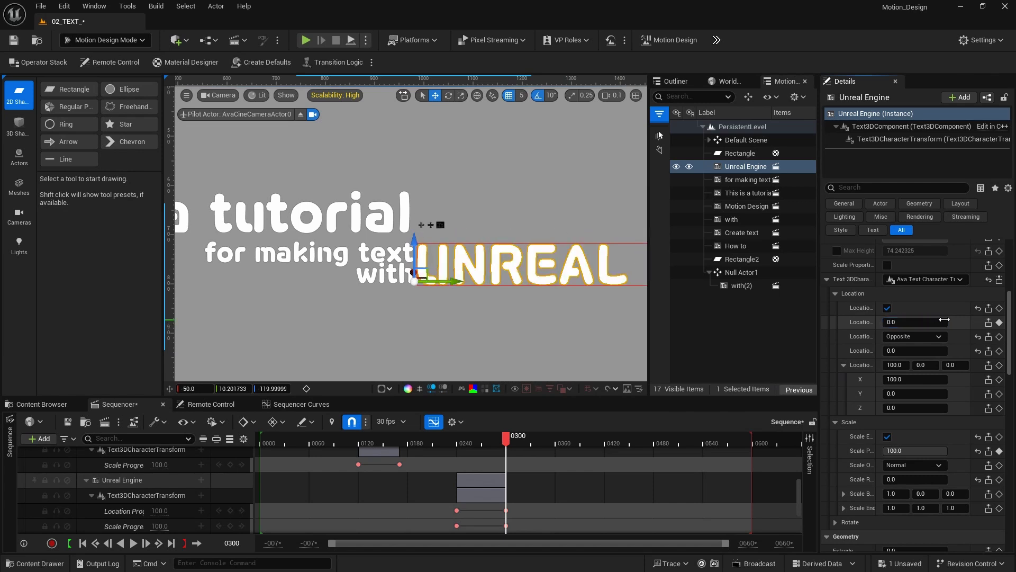
pyautogui.click(999, 322)
# Change the Unreal Engine text's Location Progress keyframe on frame 240 to 100.
pyautogui.click(456, 510)
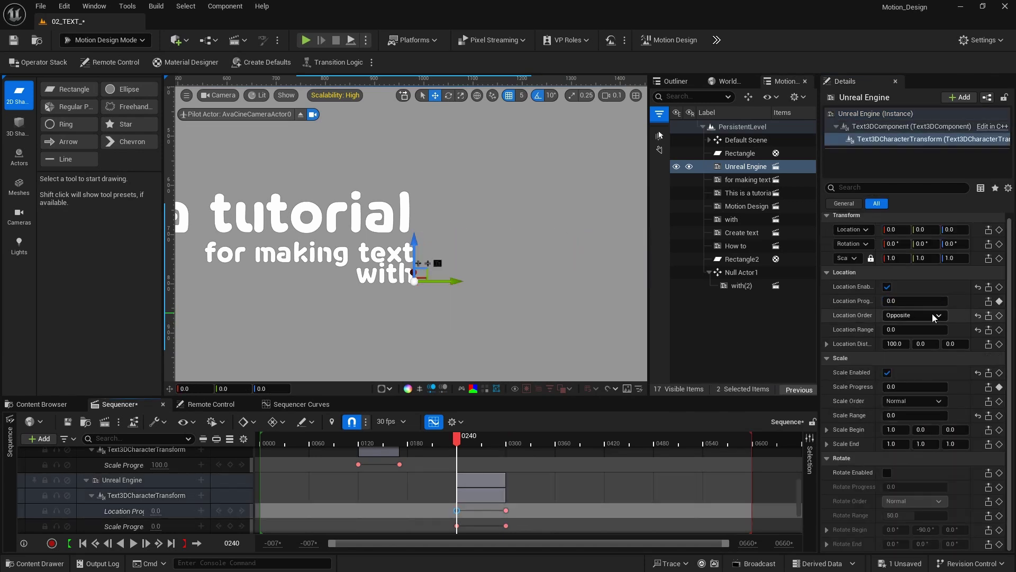
pyautogui.write('100')
pyautogui.click(998, 301)
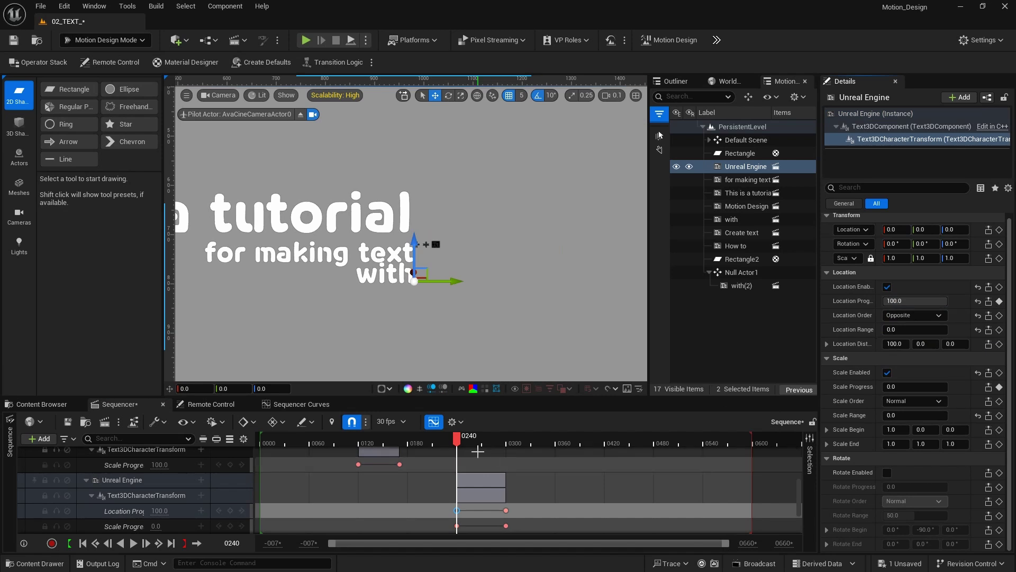
# Play and scrub through the Unreal Engine text's reveal between frames 240 and 303.
pyautogui.click(457, 439)
pyautogui.press('space')
pyautogui.press('space')
pyautogui.moveTo(635, 359); pyautogui.dragTo(453, 356, button='middle')
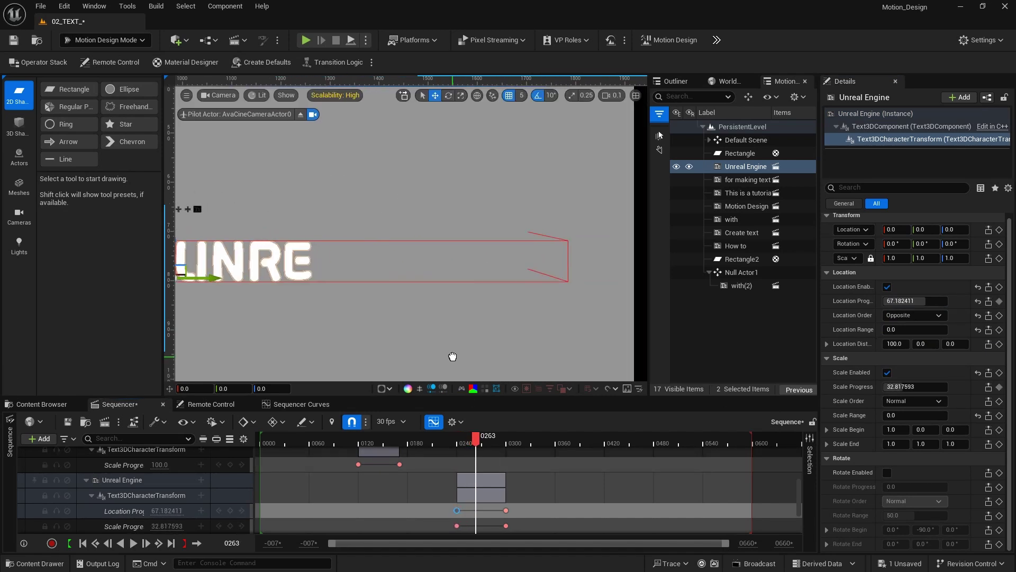
pyautogui.click(484, 445)
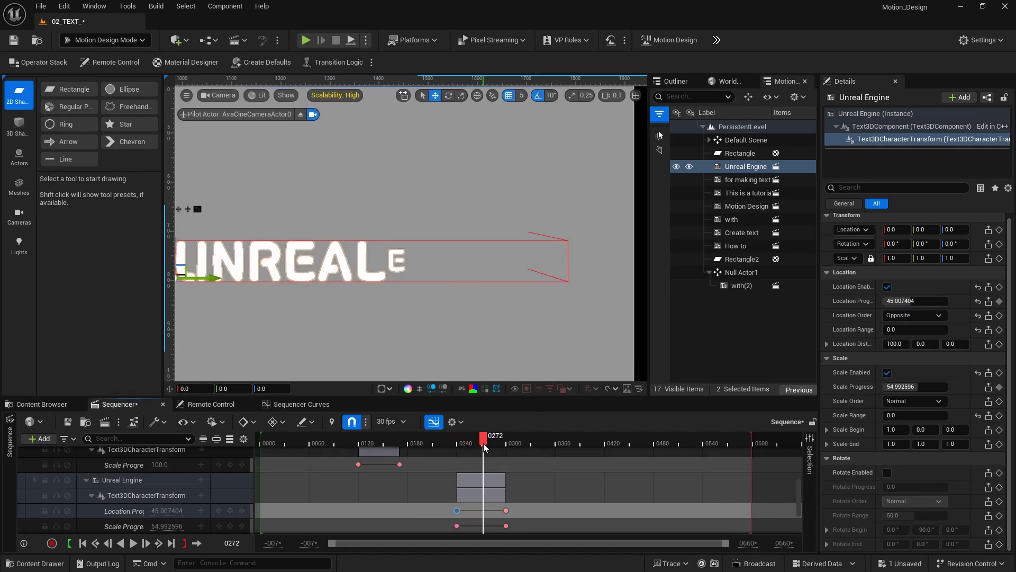
pyautogui.moveTo(484, 447); pyautogui.dragTo(510, 443)
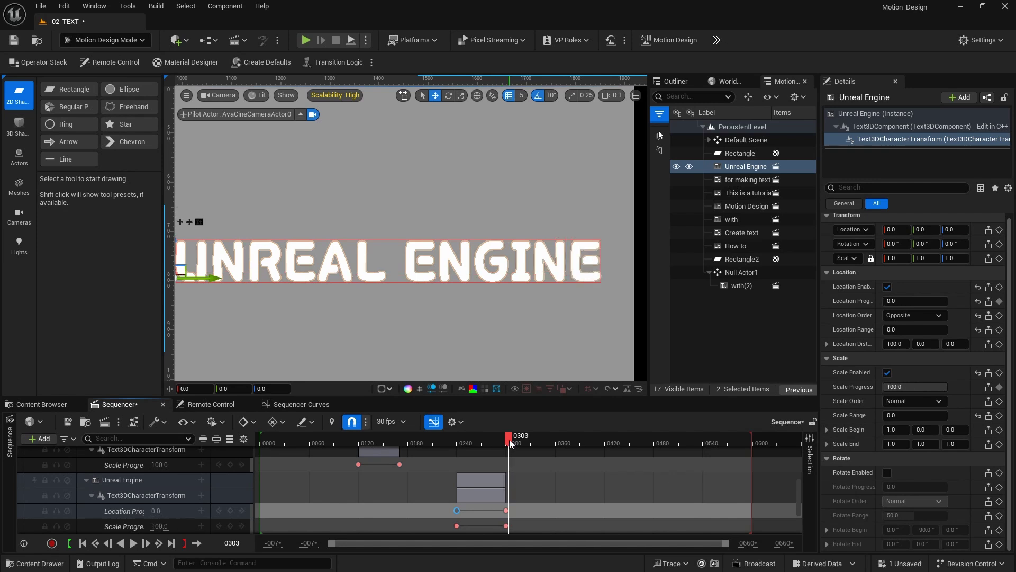
# Play back the complete title animation from frame 0 with the whole canvas in view.
pyautogui.scroll(-8, 460, 292)
pyautogui.scroll(1, 430, 305)
pyautogui.moveTo(374, 324); pyautogui.dragTo(420, 279, button='middle')
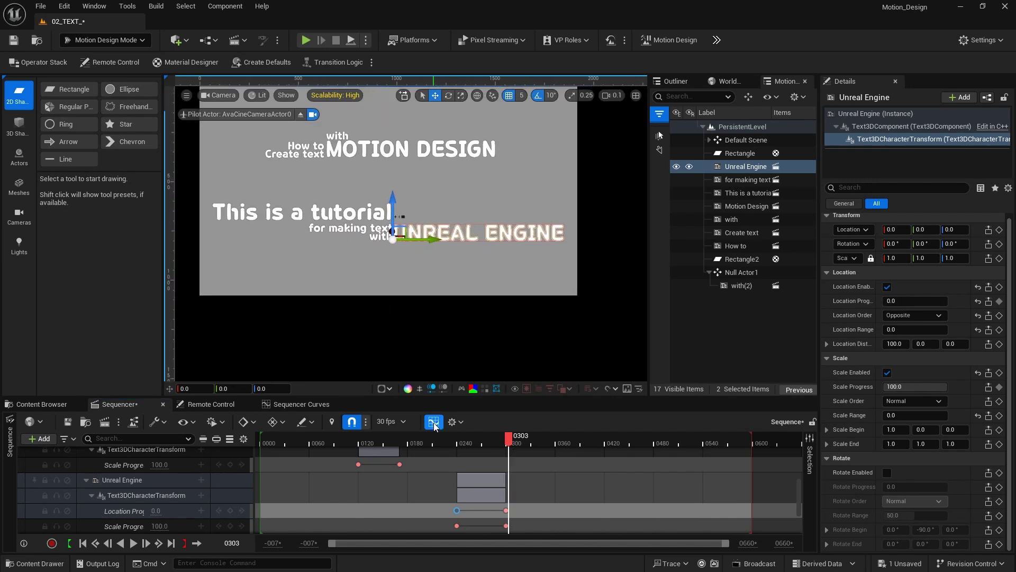
pyautogui.moveTo(510, 443); pyautogui.dragTo(242, 448)
pyautogui.press('space')
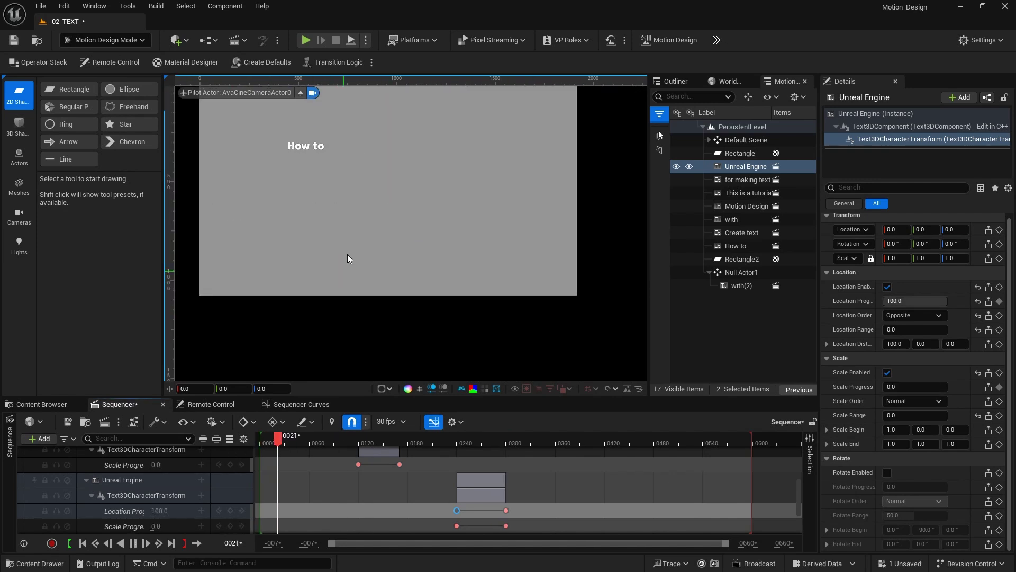
pyautogui.scroll(1, 350, 228)
pyautogui.moveTo(353, 224); pyautogui.dragTo(397, 379, button='middle')
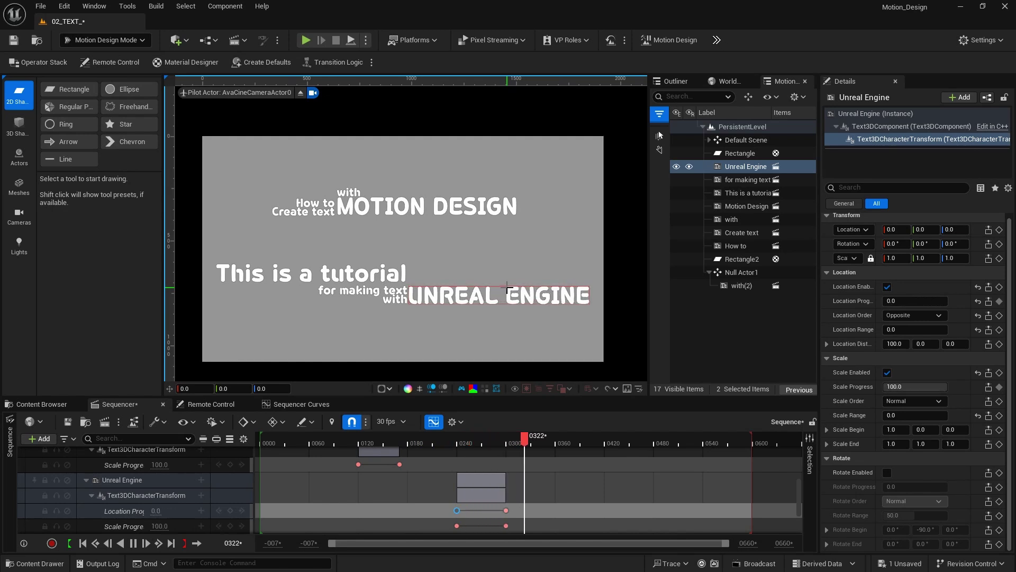
pyautogui.press('space')
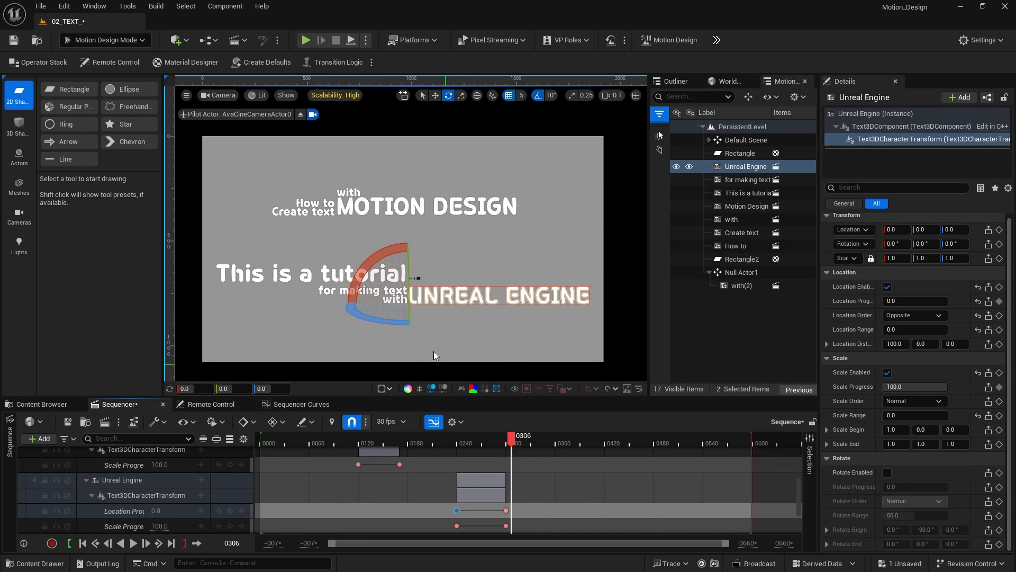
# Set the Motion Design text's color to pale yellow, hex sRGB FFF6B3FF.
pyautogui.click(337, 201)
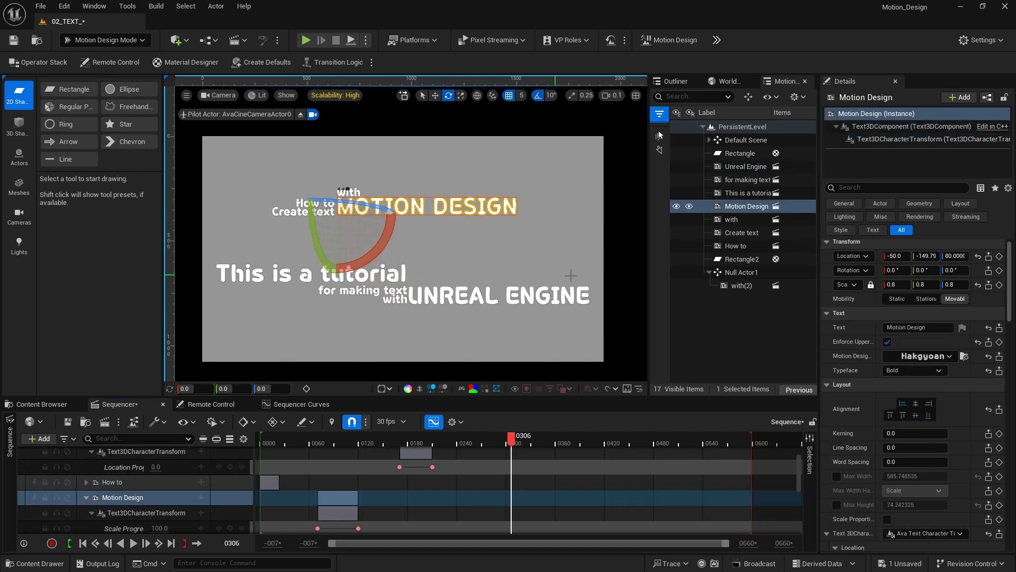
pyautogui.scroll(-2, 884, 375)
pyautogui.scroll(-2, 888, 384)
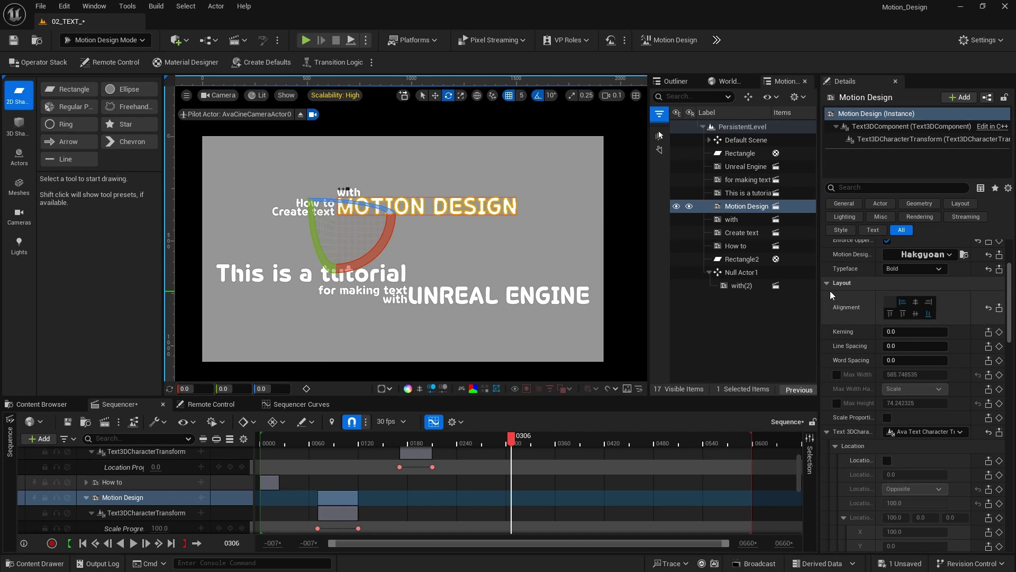
pyautogui.scroll(-3, 843, 330)
pyautogui.click(824, 363)
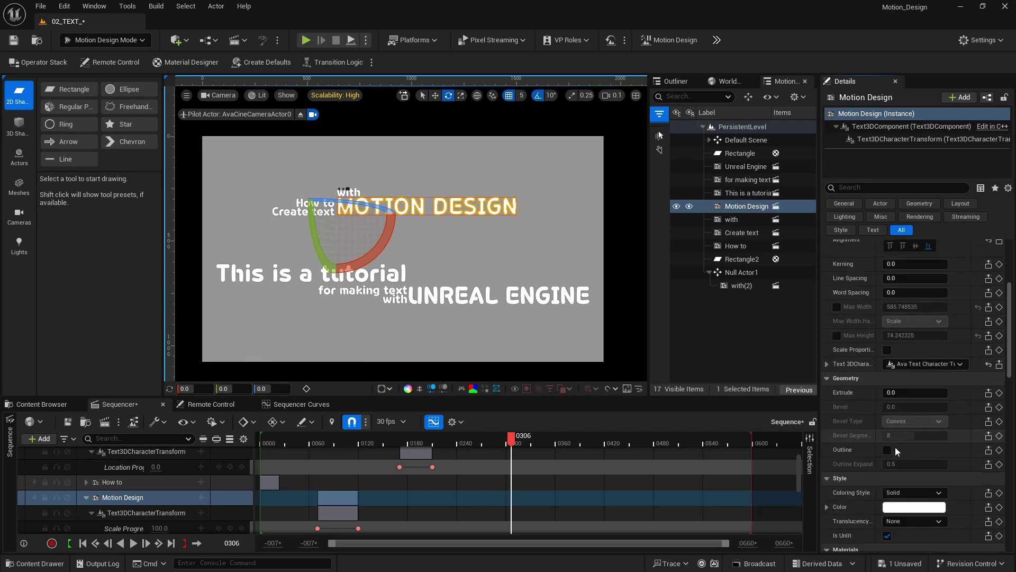
pyautogui.click(919, 506)
pyautogui.moveTo(725, 352); pyautogui.dragTo(744, 402)
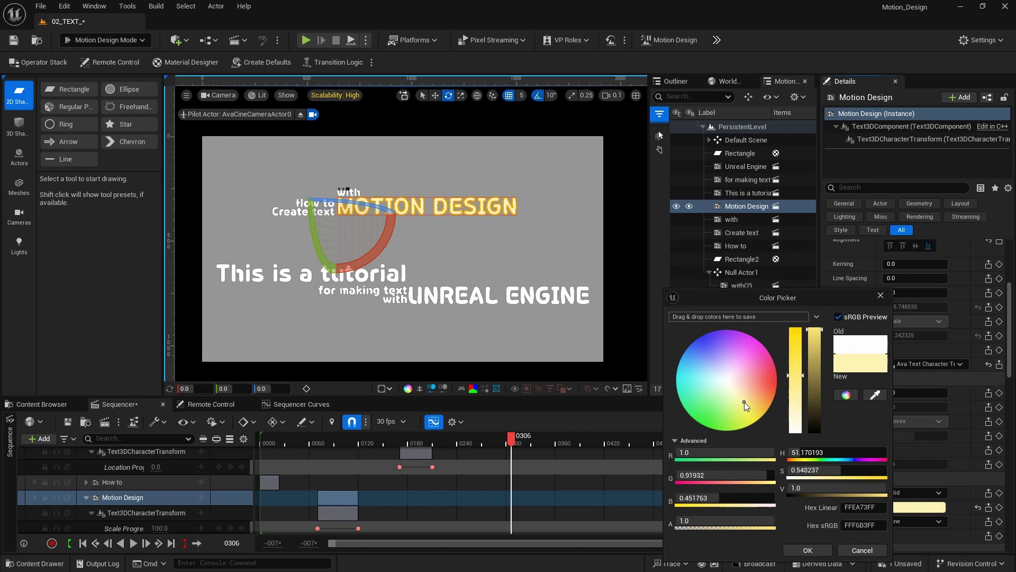
pyautogui.click(808, 550)
# Set the "This is a tutorial" text's color to a light peach.
pyautogui.click(376, 279)
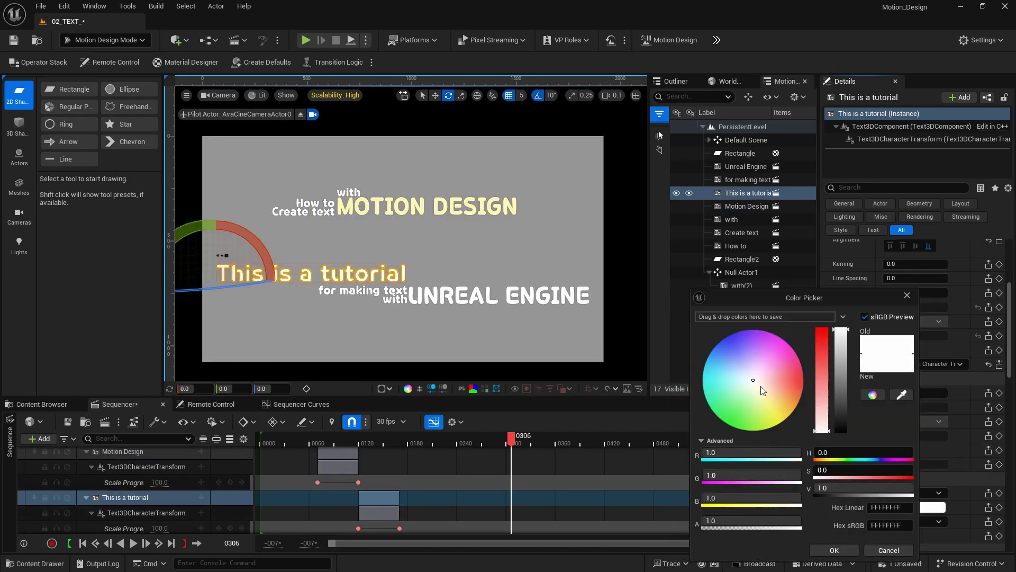
pyautogui.moveTo(763, 388); pyautogui.dragTo(770, 390)
pyautogui.click(827, 548)
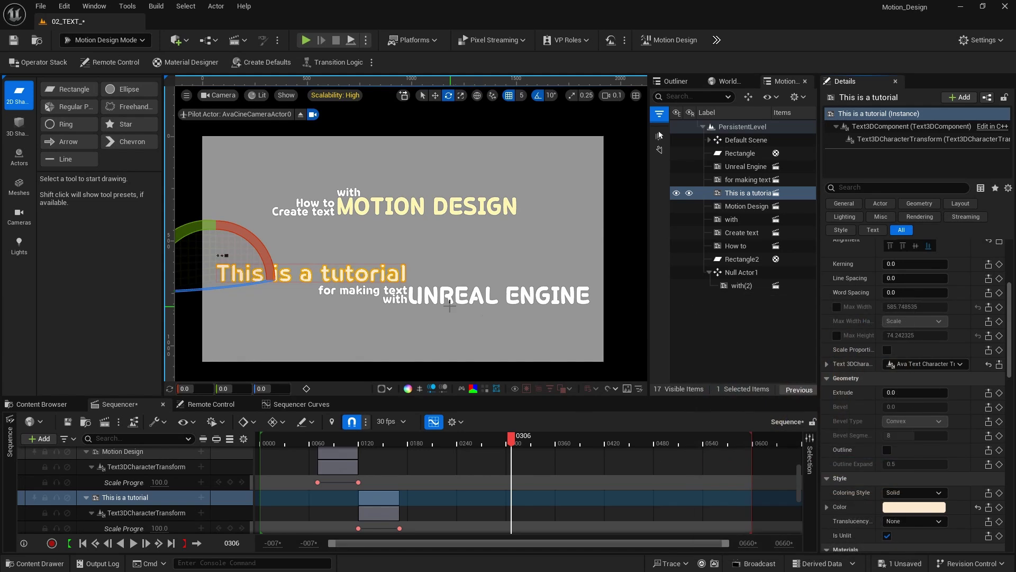
# Set the Unreal Engine text's color to pale green, hex sRGB DAFFDCFF, and move the playhead to frame 372.
pyautogui.click(451, 301)
pyautogui.click(451, 300)
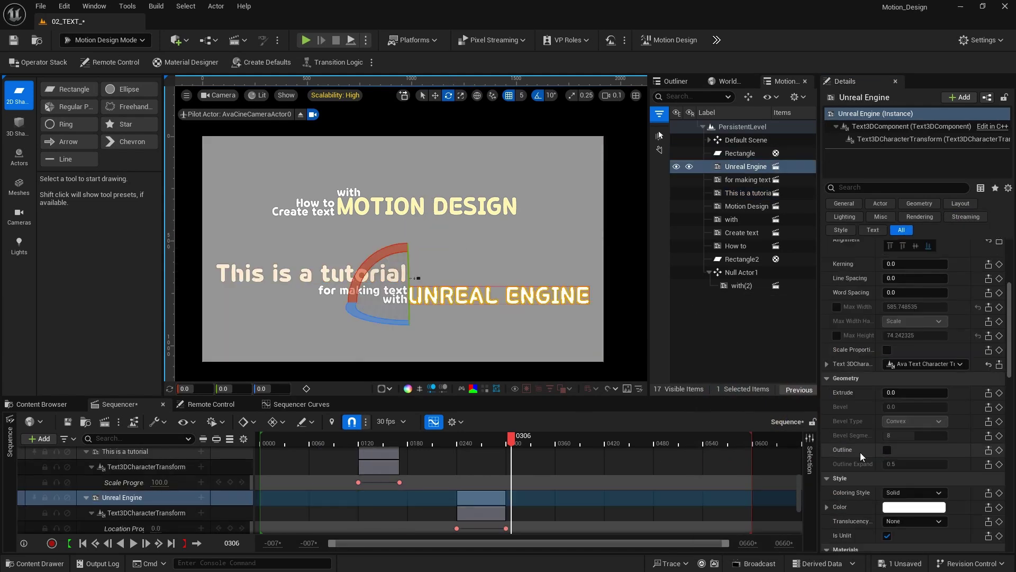
pyautogui.click(901, 506)
pyautogui.click(722, 393)
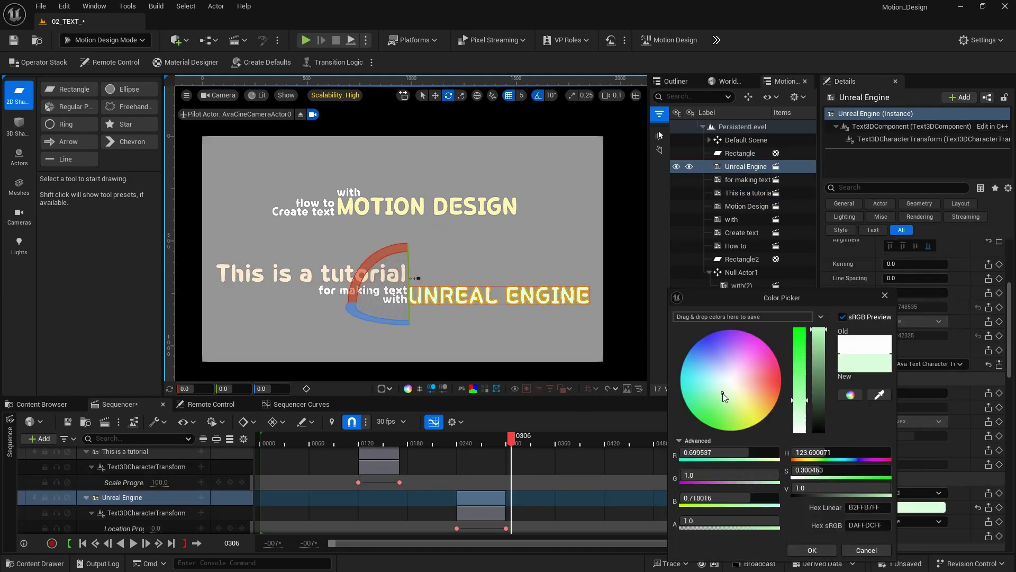
pyautogui.click(815, 551)
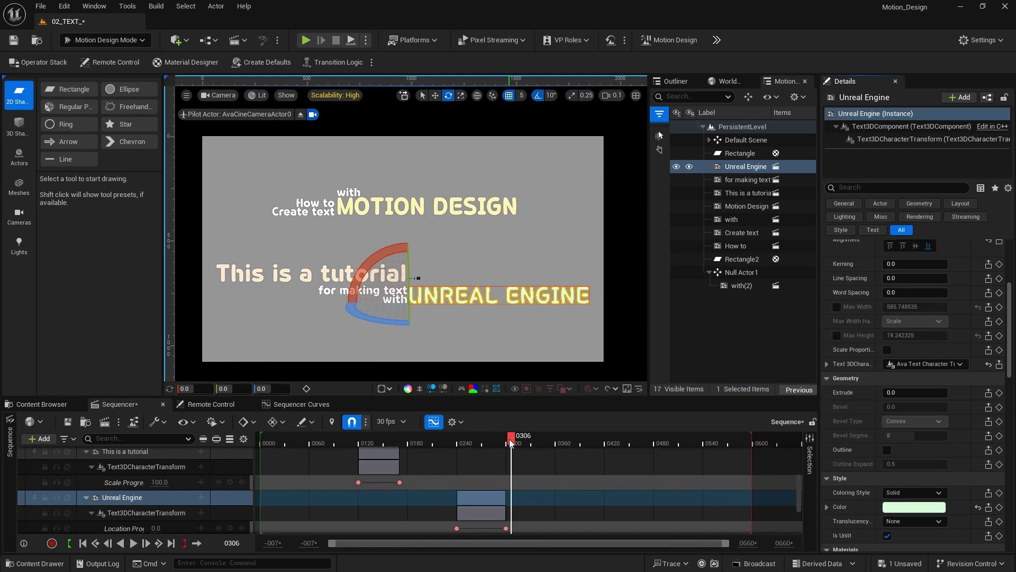
pyautogui.moveTo(511, 437); pyautogui.dragTo(564, 442)
pyautogui.click(627, 346)
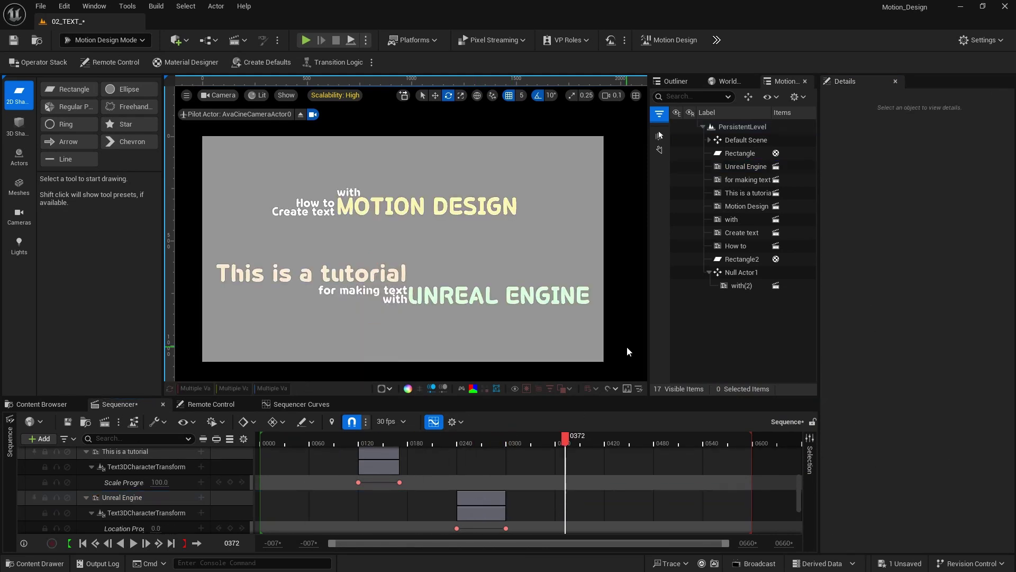
# Collapse the expanded Unreal Engine, This is a tutorial, Motion Design, with(2) and for making text tracks in the sequence.
pyautogui.scroll(-4, 575, 484)
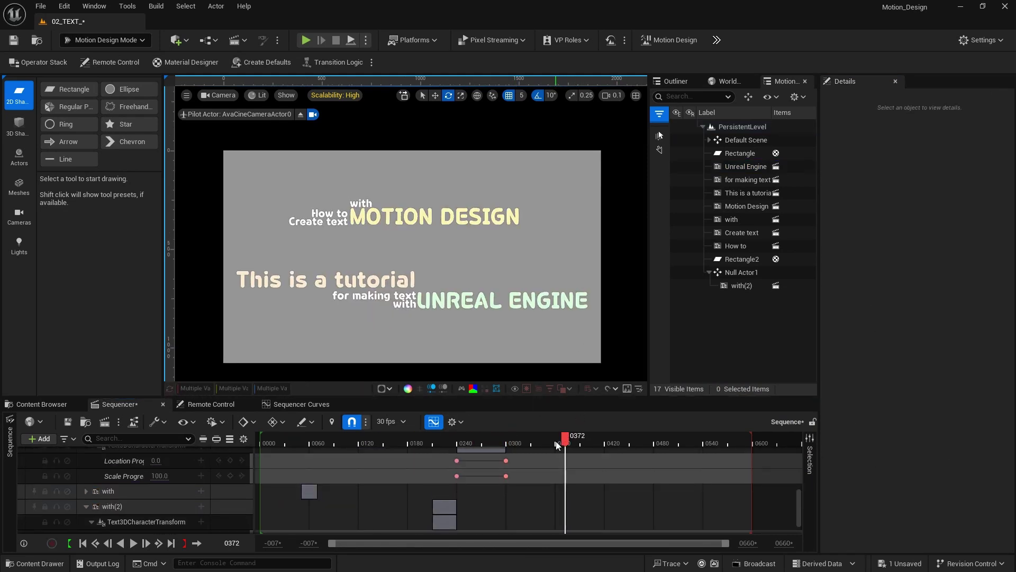
pyautogui.scroll(3, 114, 486)
pyautogui.doubleClick(126, 500)
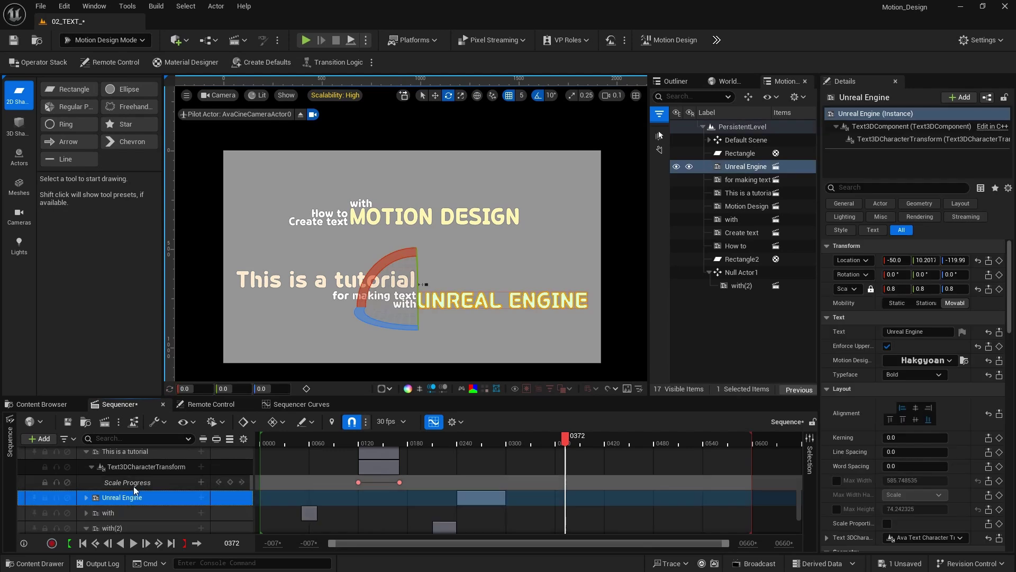
pyautogui.click(127, 478)
pyautogui.doubleClick(129, 453)
pyautogui.scroll(1, 125, 472)
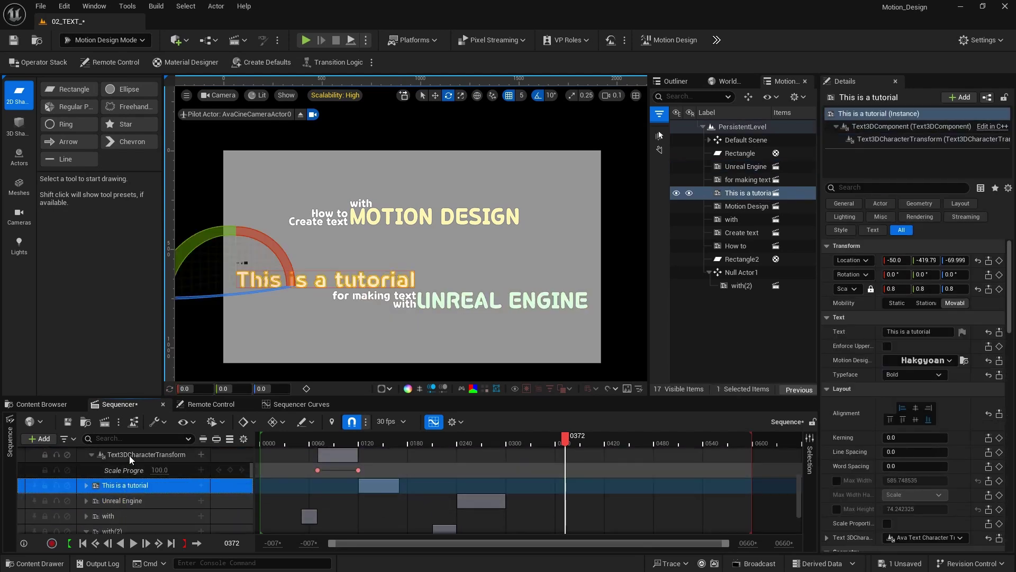
pyautogui.scroll(1, 129, 456)
pyautogui.doubleClick(129, 474)
pyautogui.scroll(-2, 133, 481)
pyautogui.doubleClick(125, 492)
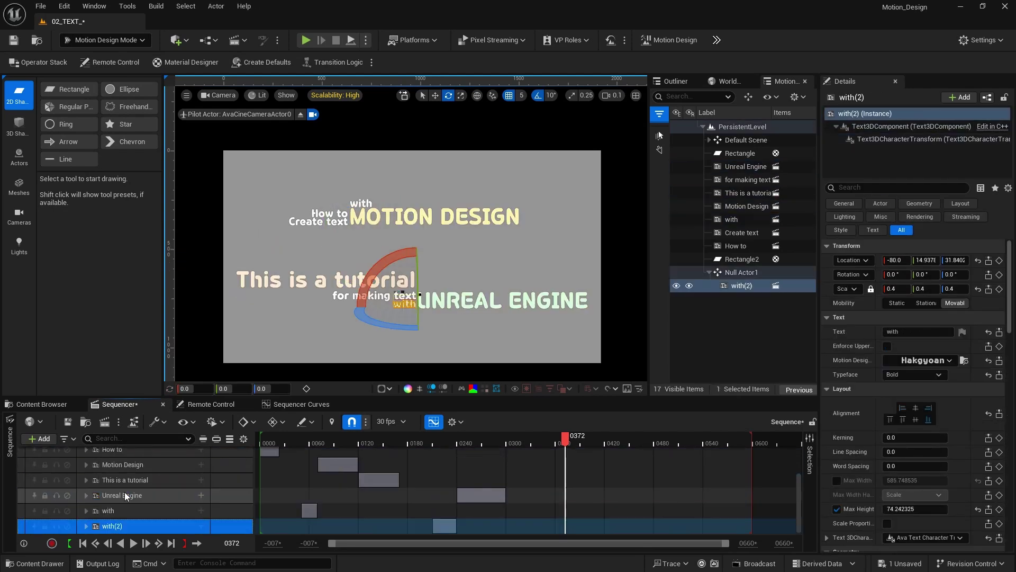
pyautogui.scroll(3, 165, 501)
pyautogui.scroll(1, 168, 499)
pyautogui.doubleClick(140, 475)
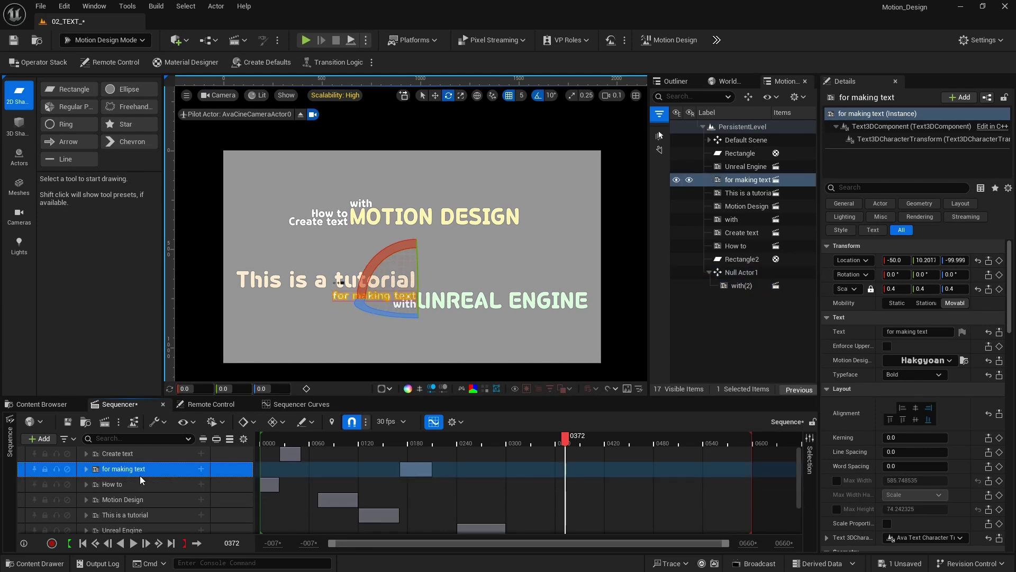
# Reorder the text tracks from Unreal Engine through with(2), for making text, This is a tutorial, Motion Design and with; go to frame 300.
pyautogui.moveTo(174, 463); pyautogui.dragTo(151, 456)
pyautogui.keyDown('ctrl'); pyautogui.click(170, 511); pyautogui.keyUp('ctrl')
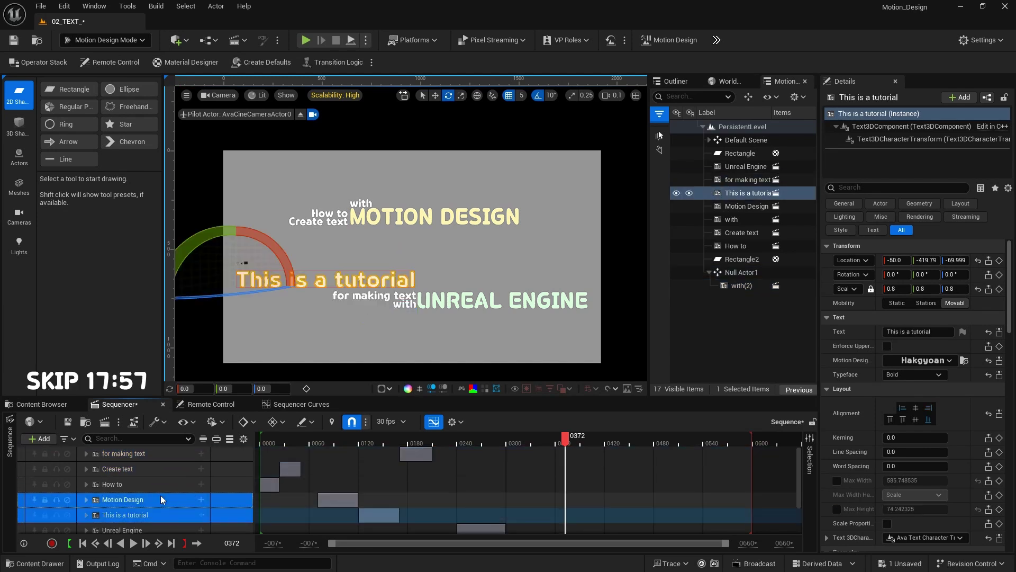
pyautogui.moveTo(160, 494); pyautogui.dragTo(155, 458)
pyautogui.scroll(-2, 186, 497)
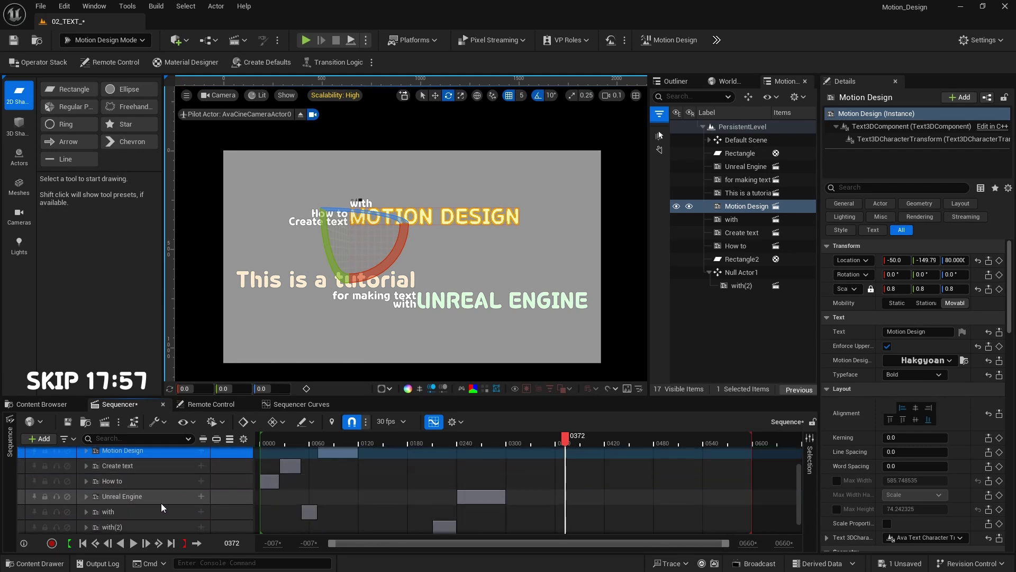
pyautogui.moveTo(161, 504); pyautogui.dragTo(152, 459)
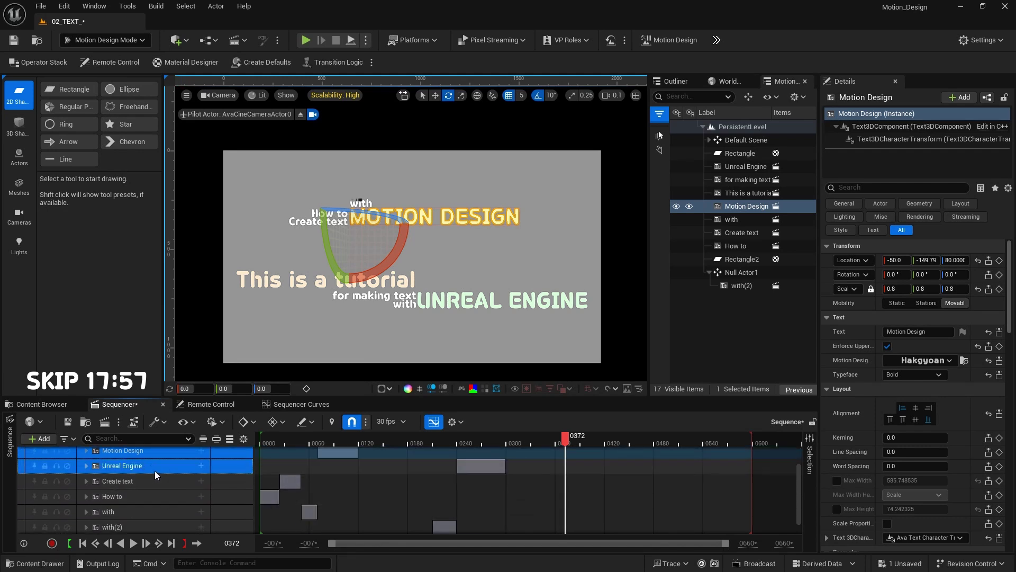
pyautogui.moveTo(131, 513); pyautogui.dragTo(132, 447)
pyautogui.scroll(2, 157, 480)
pyautogui.scroll(-2, 163, 481)
pyautogui.moveTo(146, 528); pyautogui.dragTo(138, 461)
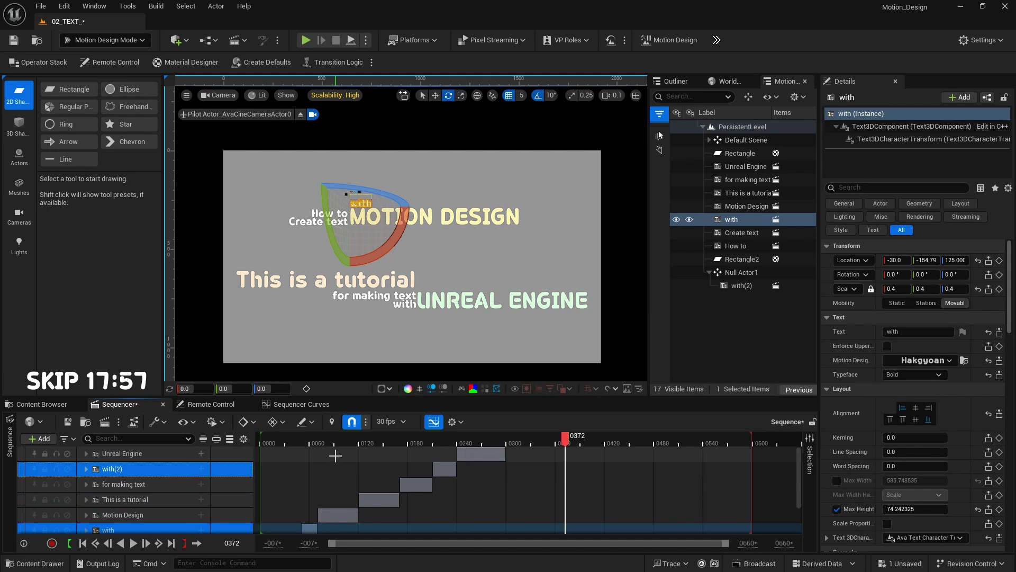
pyautogui.moveTo(528, 446); pyautogui.dragTo(508, 447)
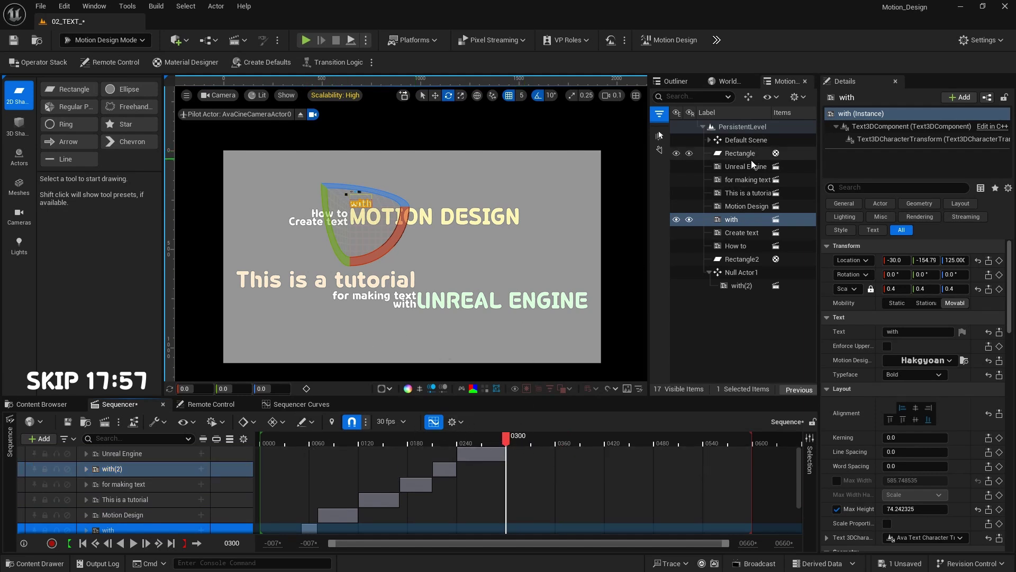
# Move the with(2) text out of Null Actor1 and delete that null actor.
pyautogui.click(752, 166)
pyautogui.click(735, 285)
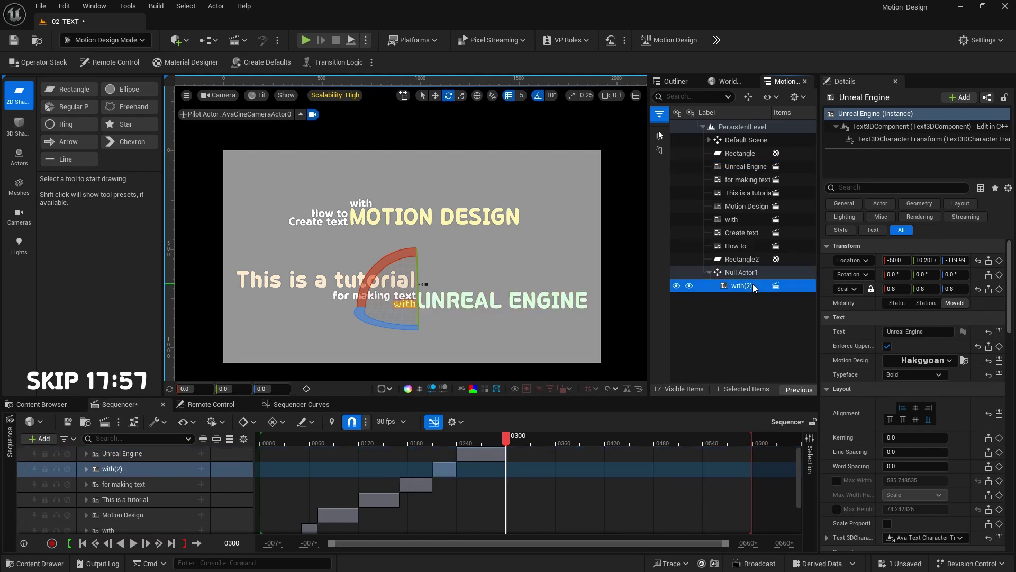
pyautogui.moveTo(731, 287); pyautogui.dragTo(741, 274)
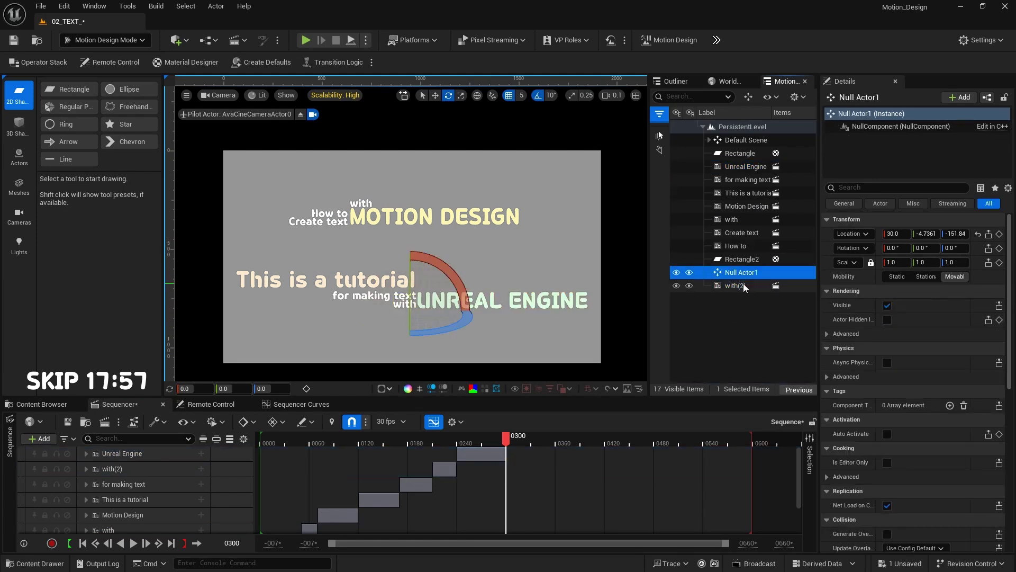
pyautogui.press('Delete')
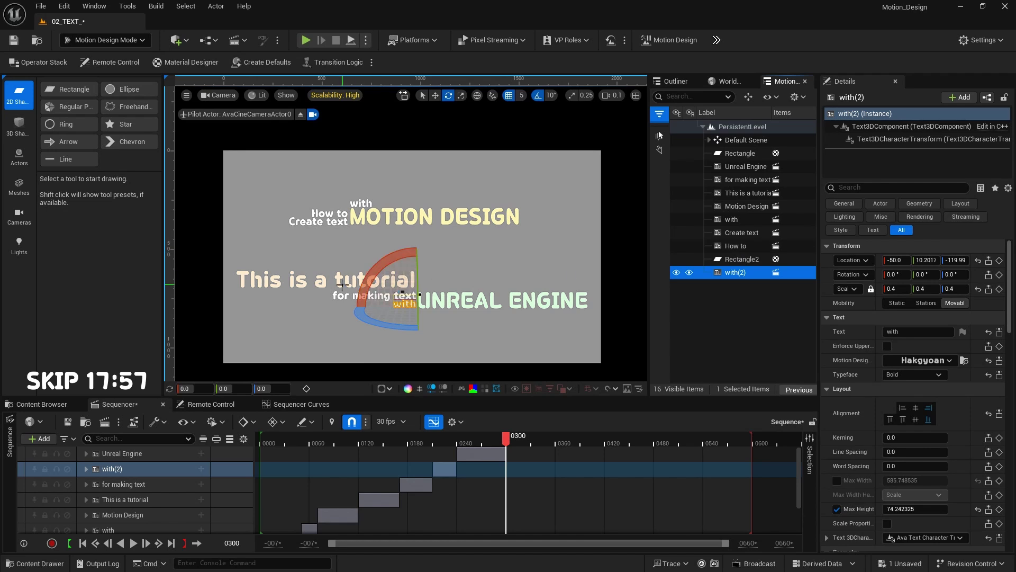
# Try to group all eight text actors under a new null actor.
pyautogui.click(744, 178)
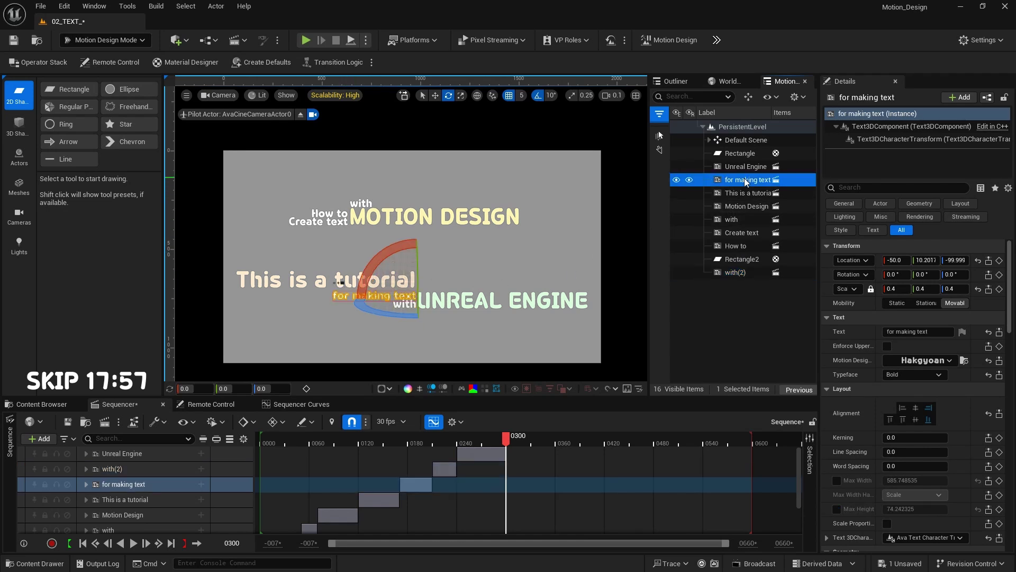
pyautogui.click(734, 272)
pyautogui.keyDown('ctrl'); pyautogui.click(735, 246); pyautogui.keyUp('ctrl')
pyautogui.keyDown('ctrl'); pyautogui.click(740, 233); pyautogui.keyUp('ctrl')
pyautogui.keyDown('ctrl'); pyautogui.click(732, 219); pyautogui.keyUp('ctrl')
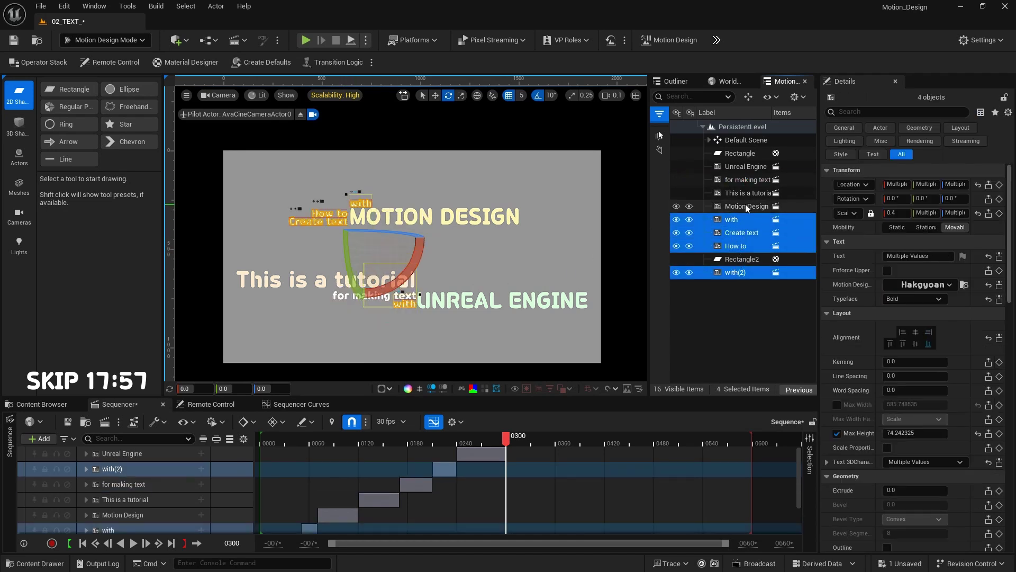
pyautogui.keyDown('ctrl'); pyautogui.click(745, 206); pyautogui.keyUp('ctrl')
pyautogui.keyDown('ctrl'); pyautogui.click(747, 193); pyautogui.keyUp('ctrl')
pyautogui.keyDown('ctrl'); pyautogui.click(749, 180); pyautogui.keyUp('ctrl')
pyautogui.keyDown('ctrl'); pyautogui.click(748, 167); pyautogui.keyUp('ctrl')
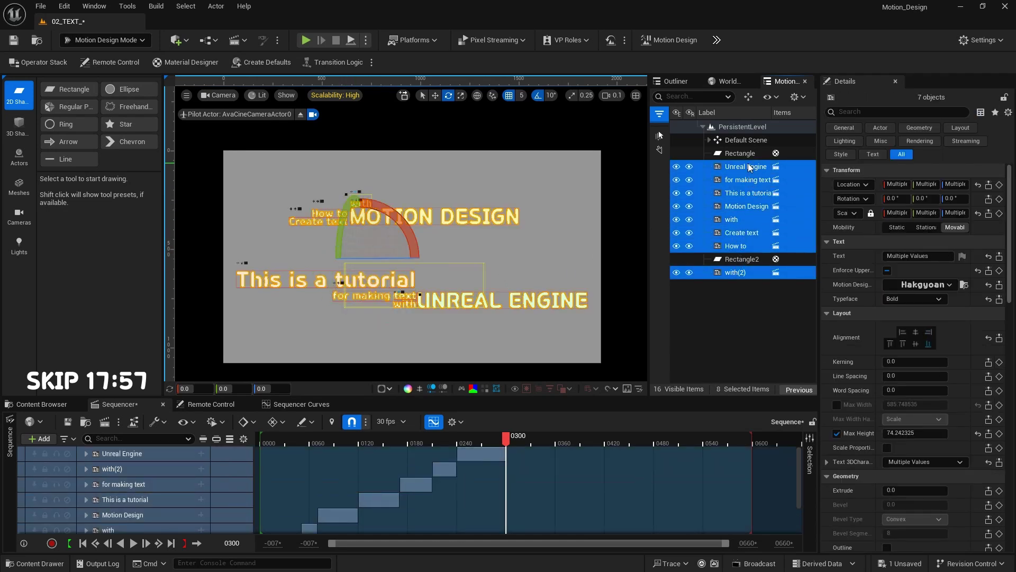
pyautogui.click(748, 98)
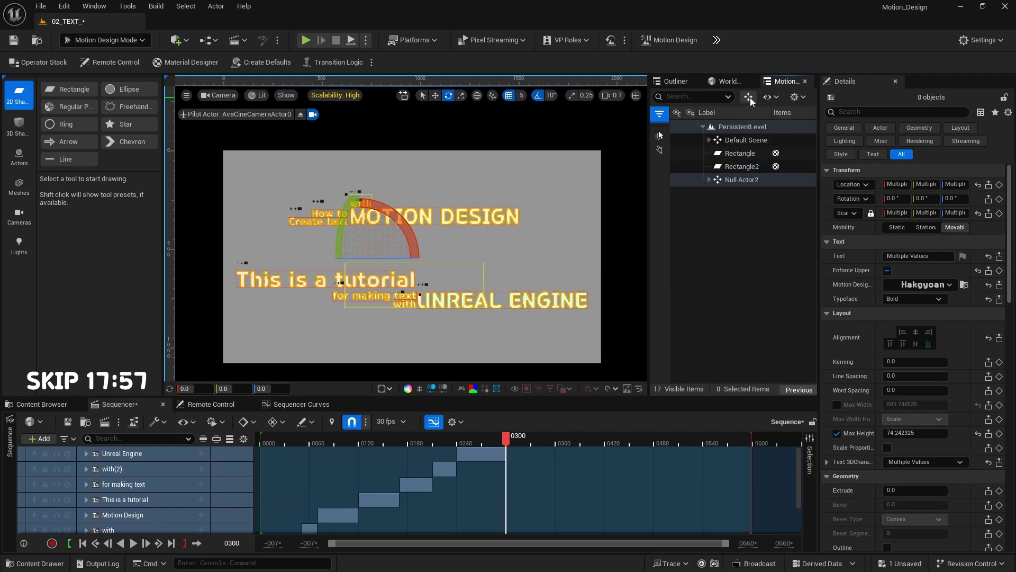
# Rename the null actor that groups the eight texts as TEXT.
pyautogui.click(731, 179)
pyautogui.press('F2')
pyautogui.write('T')
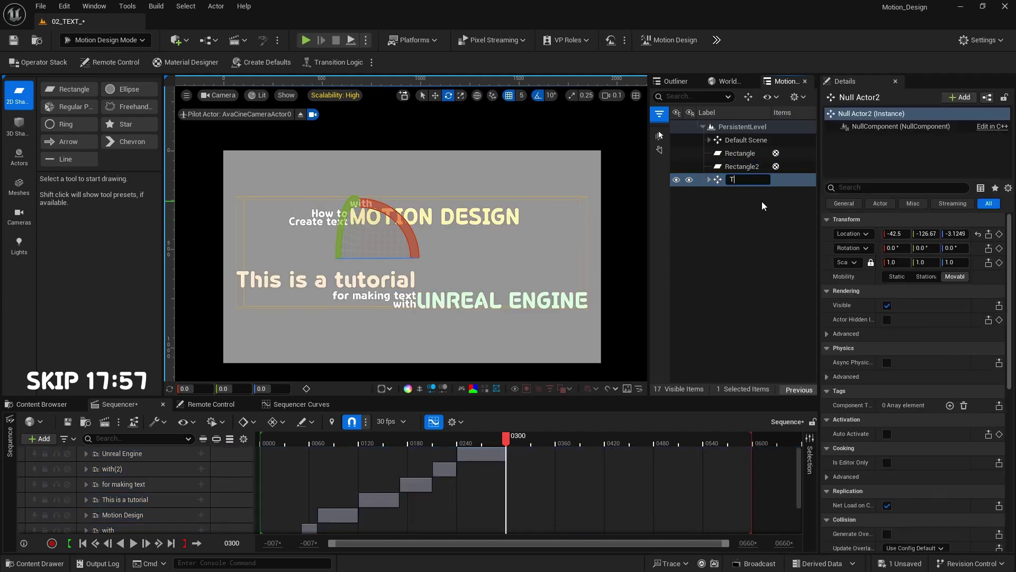
pyautogui.write('EXT')
pyautogui.press('Return')
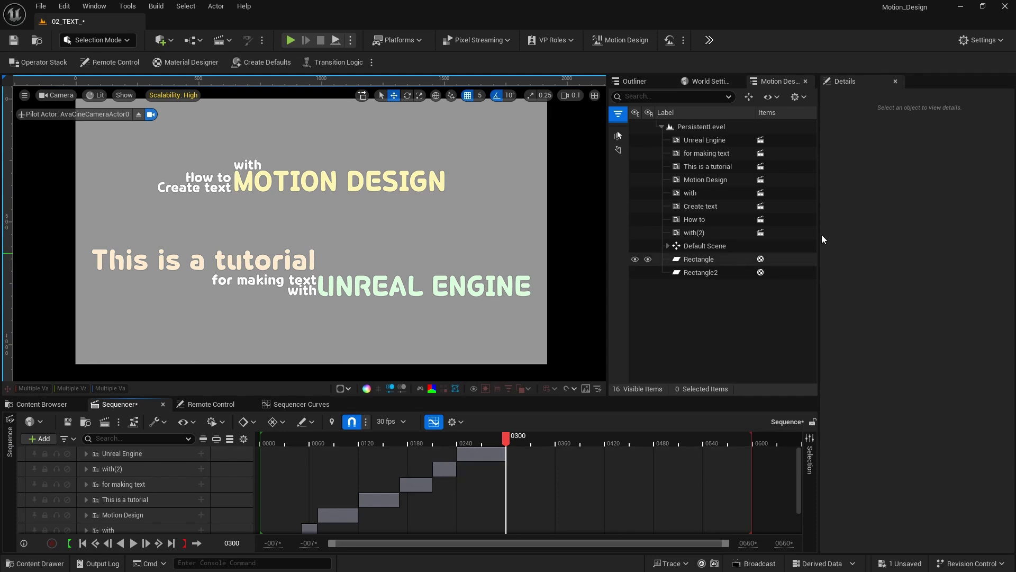
# Create an empty null actor and reset its location to 0, 0, 0.
pyautogui.click(747, 99)
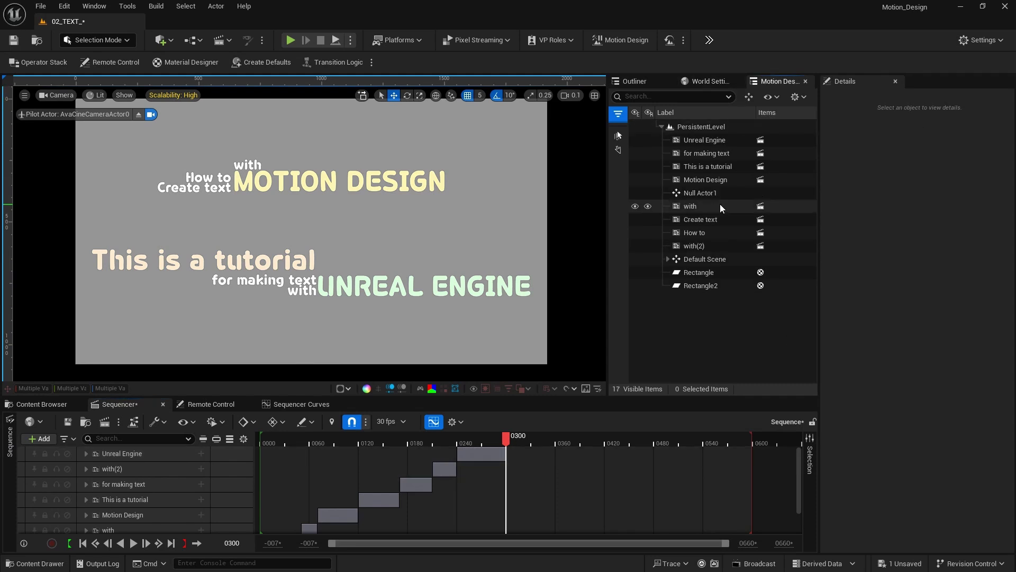
pyautogui.click(706, 141)
pyautogui.keyDown('ctrl'); pyautogui.click(704, 152); pyautogui.keyUp('ctrl')
pyautogui.click(700, 193)
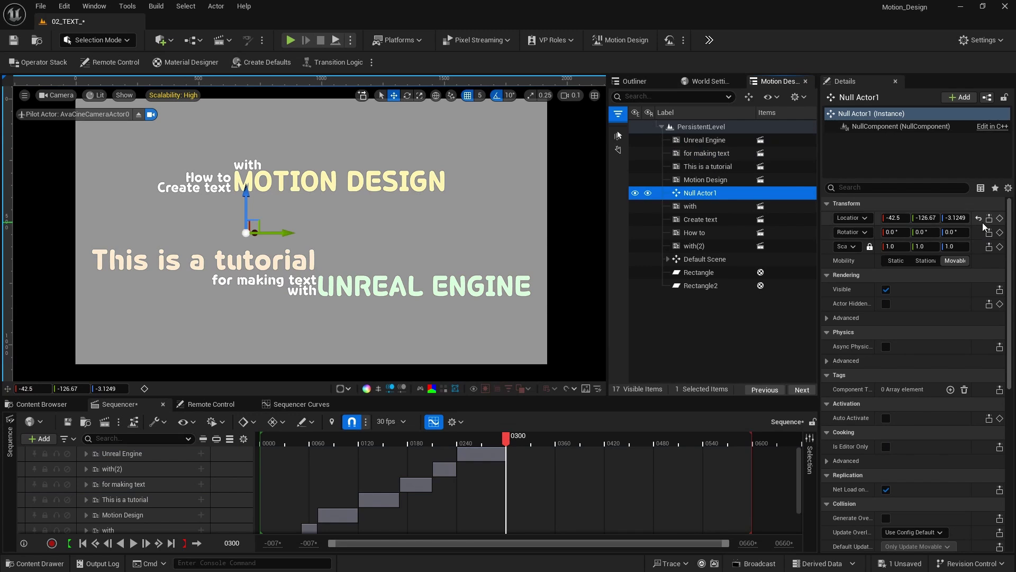
pyautogui.click(982, 221)
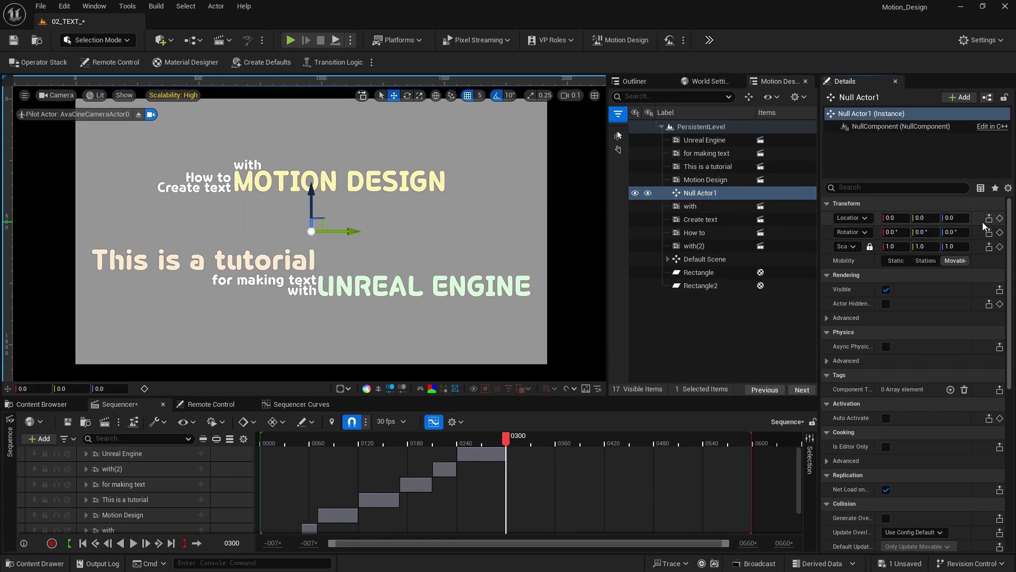
# Parent all eight text actors and Rectangle2 to the null actor.
pyautogui.click(722, 178)
pyautogui.hotkey('shift', 'Up')
pyautogui.hotkey('shift', 'Up')
pyautogui.hotkey('shift', 'Up')
pyautogui.keyDown('ctrl'); pyautogui.click(709, 218); pyautogui.keyUp('ctrl')
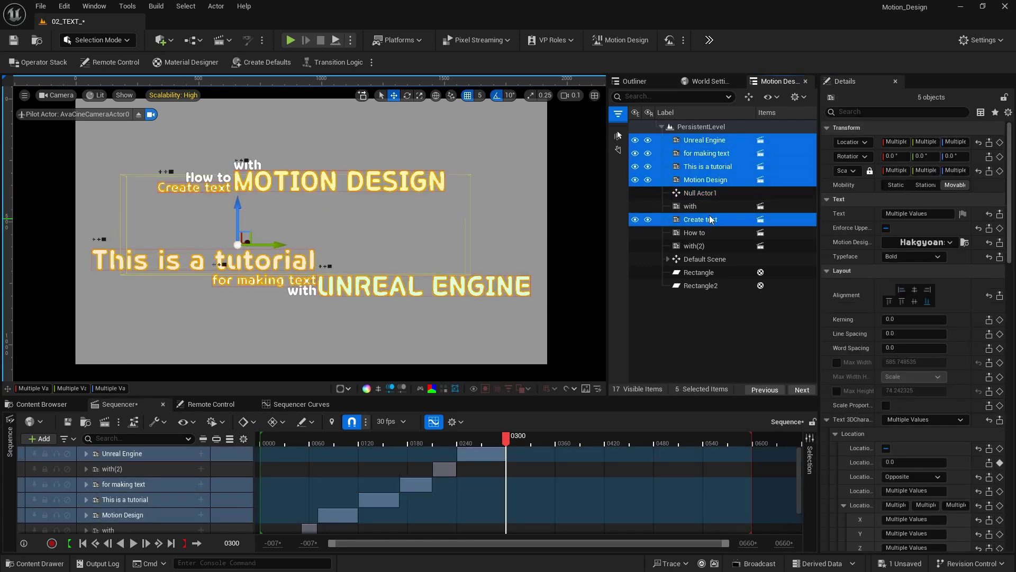
pyautogui.keyDown('ctrl'); pyautogui.click(706, 194); pyautogui.keyUp('ctrl')
pyautogui.keyDown('ctrl'); pyautogui.click(706, 194); pyautogui.keyUp('ctrl')
pyautogui.keyDown('ctrl'); pyautogui.click(704, 207); pyautogui.keyUp('ctrl')
pyautogui.keyDown('ctrl'); pyautogui.click(702, 231); pyautogui.keyUp('ctrl')
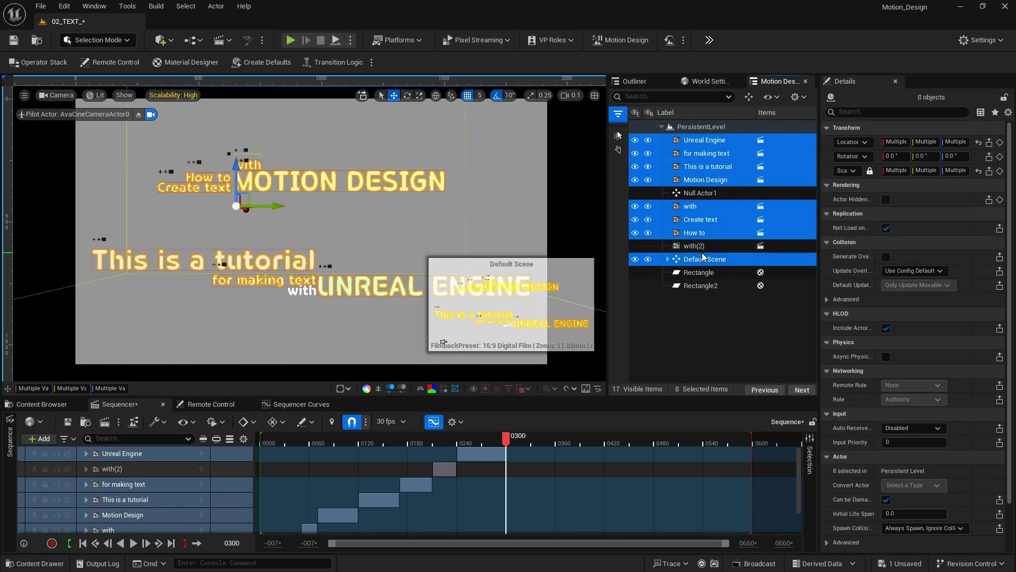
pyautogui.keyDown('ctrl'); pyautogui.click(700, 247); pyautogui.keyUp('ctrl')
pyautogui.keyDown('ctrl'); pyautogui.click(711, 287); pyautogui.keyUp('ctrl')
pyautogui.moveTo(711, 286); pyautogui.dragTo(697, 192)
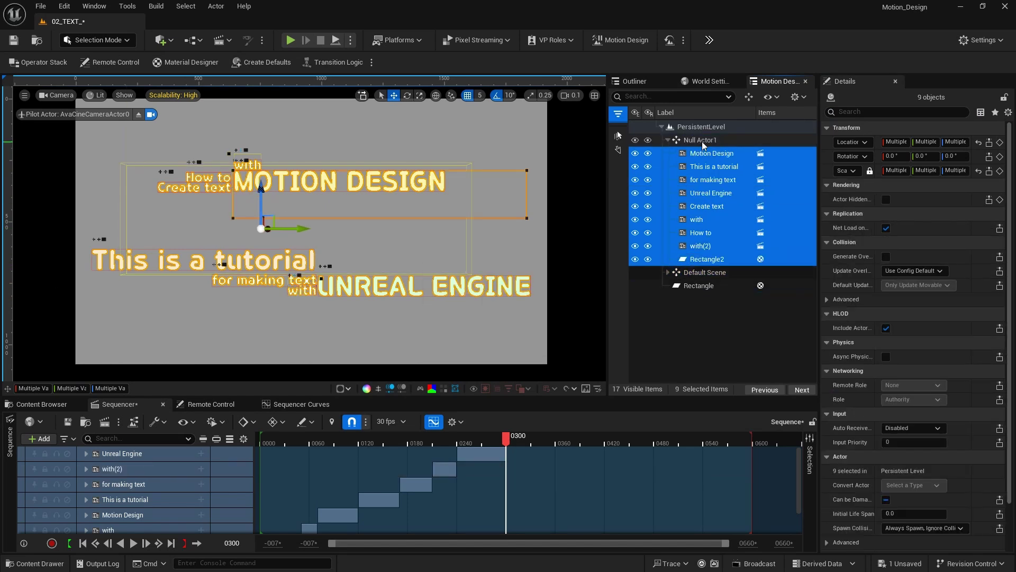
# Rename the null actor that holds the texts as TEXT and collapse its hierarchy.
pyautogui.doubleClick(704, 139)
pyautogui.write('TEXT')
pyautogui.press('Return')
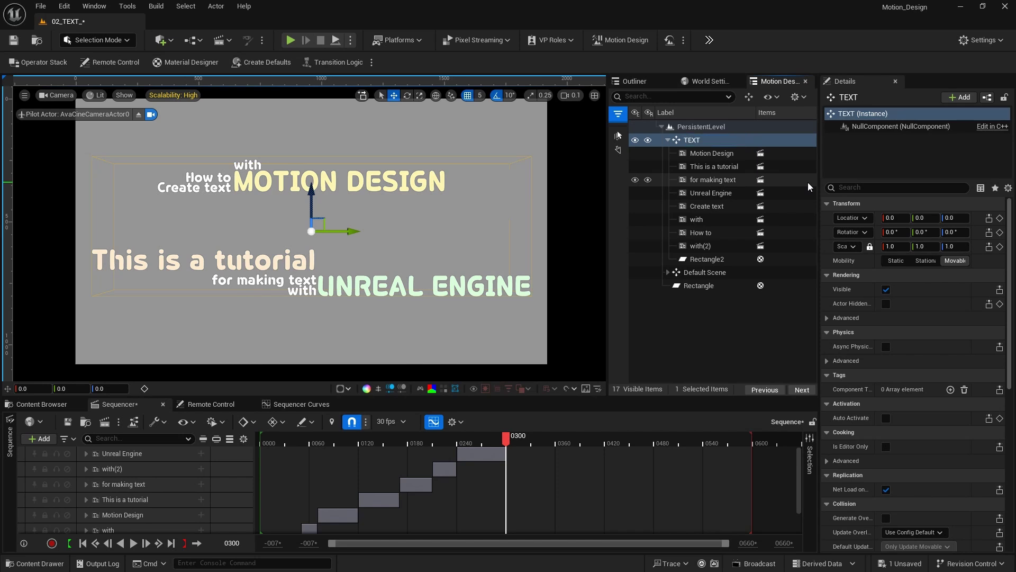
pyautogui.click(668, 141)
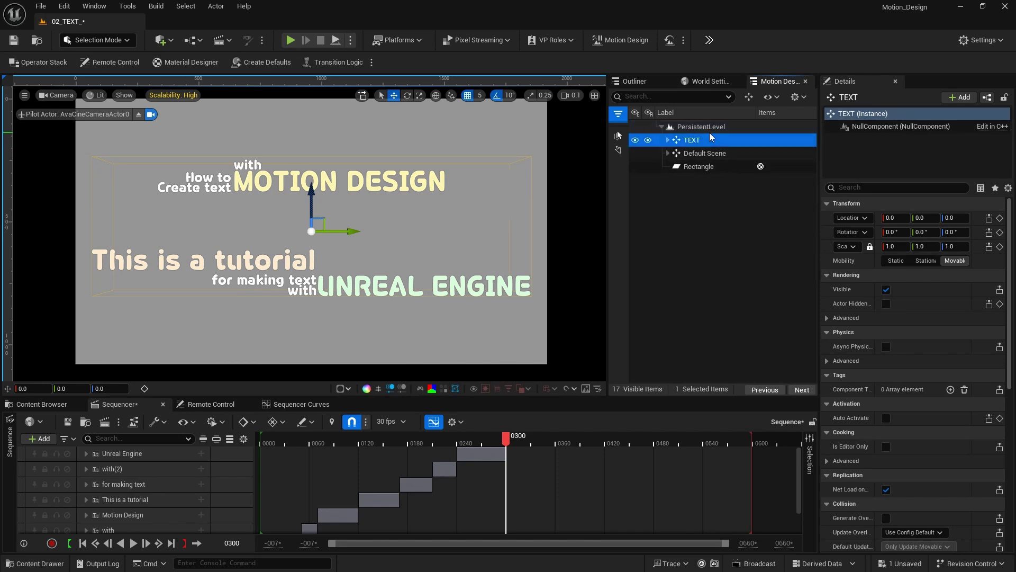
pyautogui.doubleClick(692, 140)
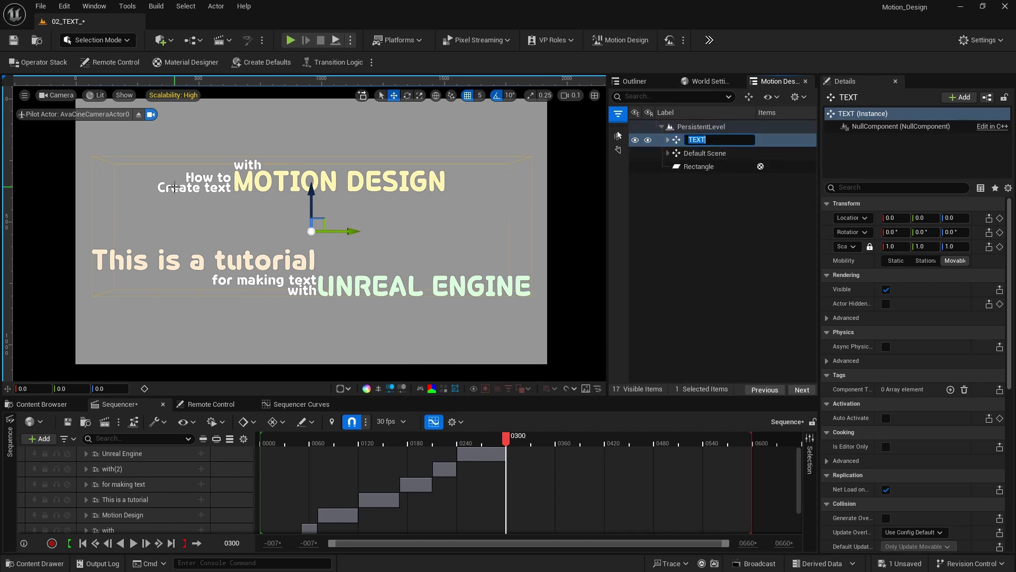
# In Motion Design Mode, draw a horizontal line across the canvas's middle and a vertical line near its center.
pyautogui.click(98, 40)
pyautogui.click(100, 147)
pyautogui.click(65, 159)
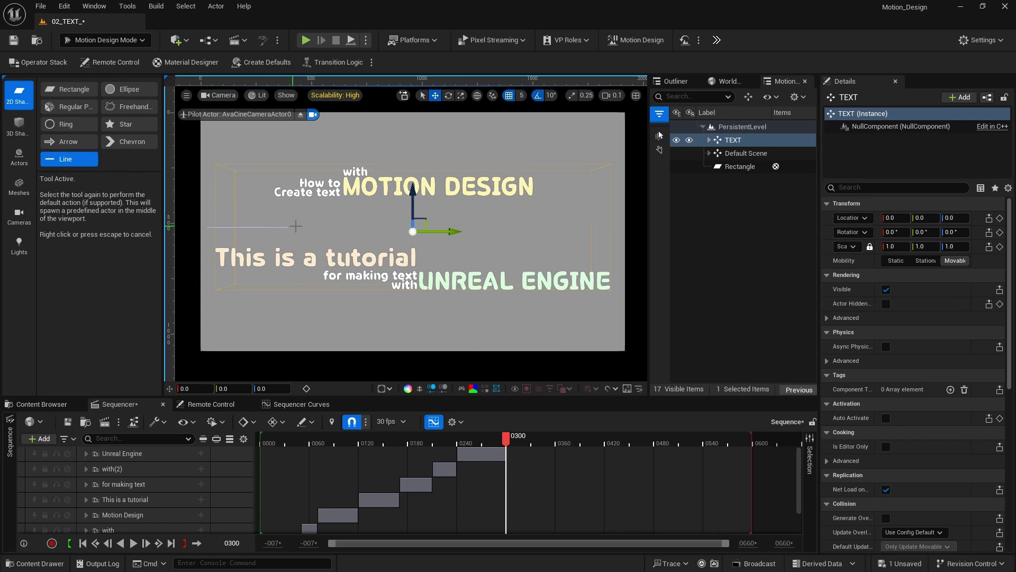
pyautogui.click(606, 227)
pyautogui.click(530, 168)
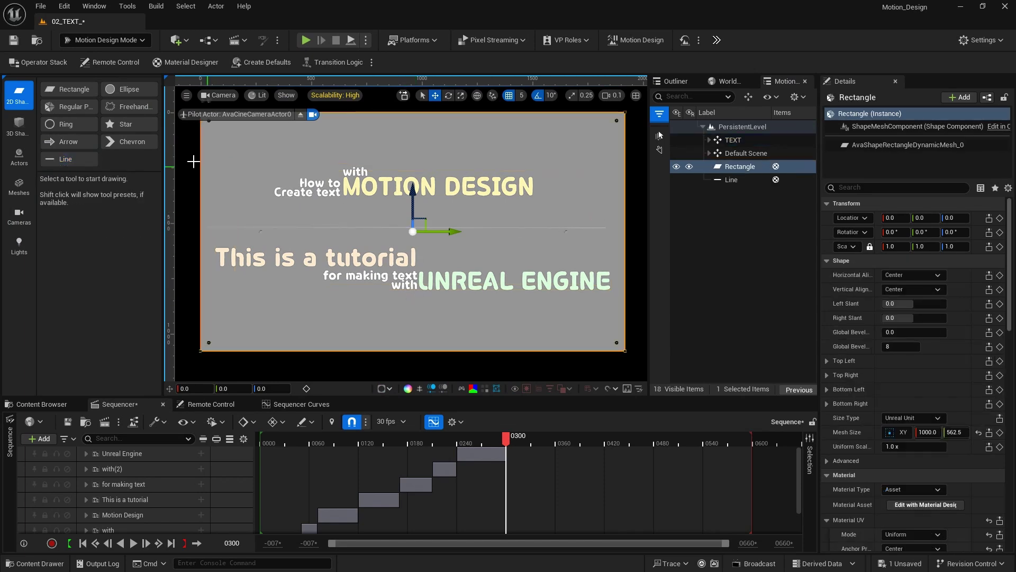
pyautogui.click(65, 159)
pyautogui.moveTo(405, 347); pyautogui.dragTo(405, 348)
# Set the location of both Line and Line2 to -10, 0, 0.
pyautogui.click(731, 180)
pyautogui.keyDown('ctrl'); pyautogui.click(733, 192); pyautogui.keyUp('ctrl')
pyautogui.click(894, 141)
pyautogui.write('-')
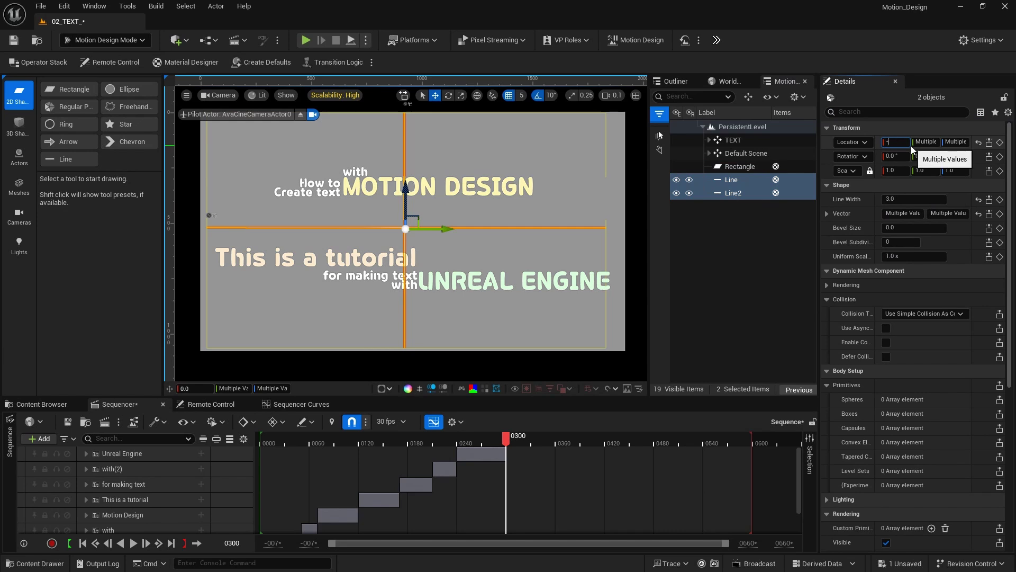
pyautogui.write('10')
pyautogui.press('Return')
pyautogui.press('Tab')
pyautogui.write('0')
pyautogui.press('Return')
pyautogui.press('Tab')
pyautogui.write('0')
pyautogui.press('Return')
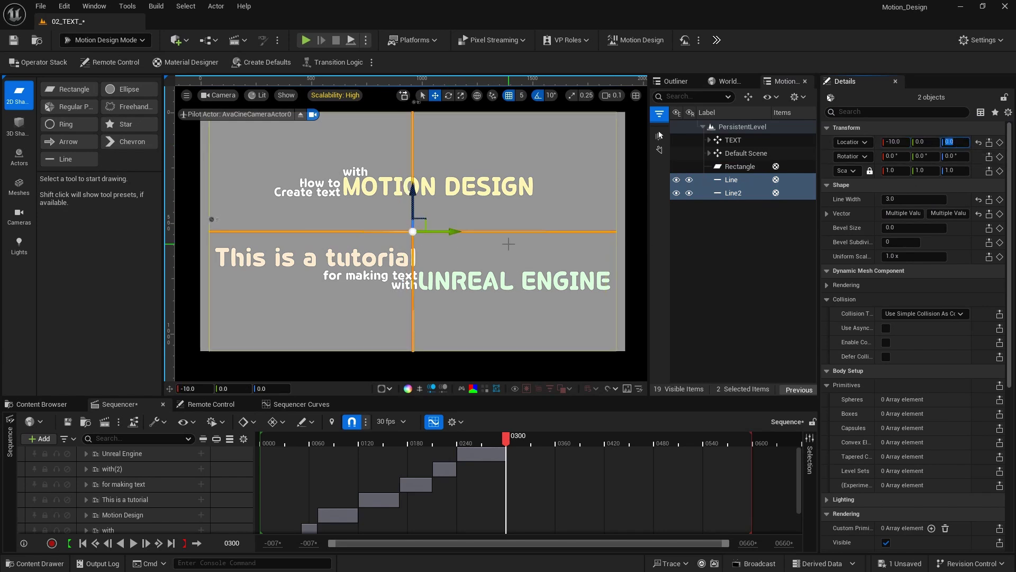
pyautogui.click(580, 293)
# Set the X location of both lines to -20.
pyautogui.click(730, 180)
pyautogui.keyDown('ctrl'); pyautogui.click(732, 192); pyautogui.keyUp('ctrl')
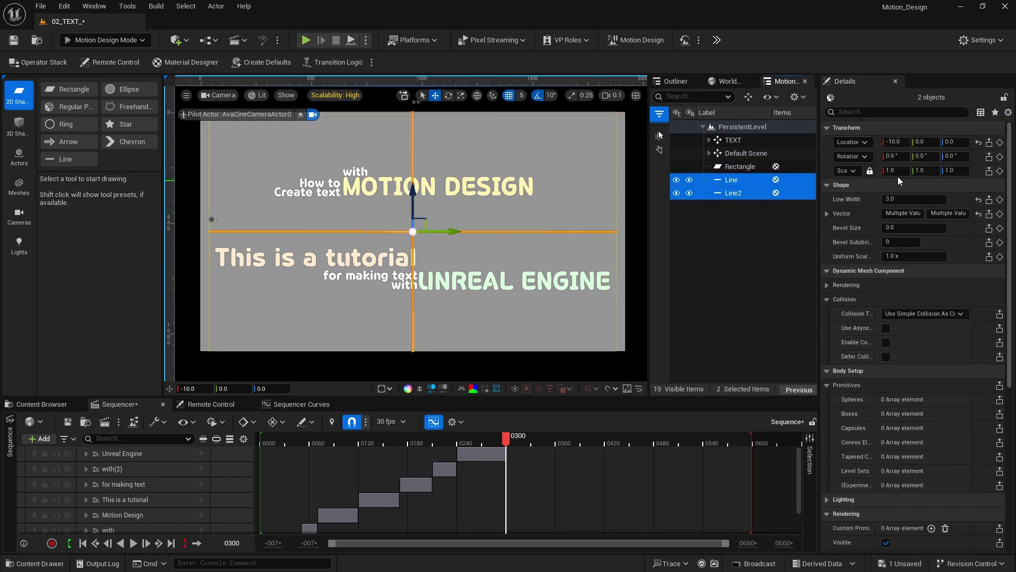
pyautogui.click(906, 143)
pyautogui.write('-20')
pyautogui.press('Return')
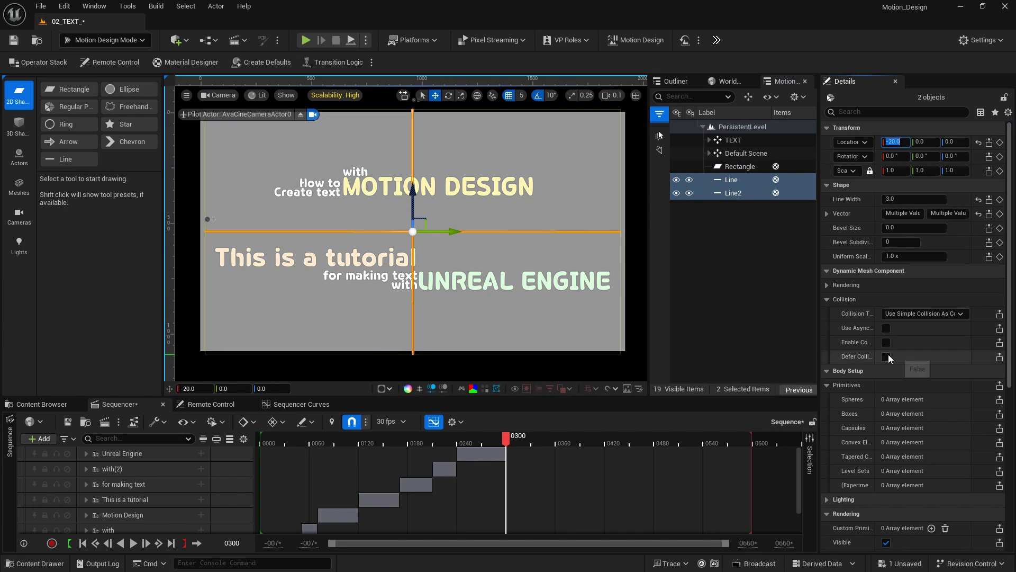
pyautogui.click(639, 323)
# Set the simple color of the horizontal line and the vertical line to black.
pyautogui.click(722, 181)
pyautogui.click(934, 404)
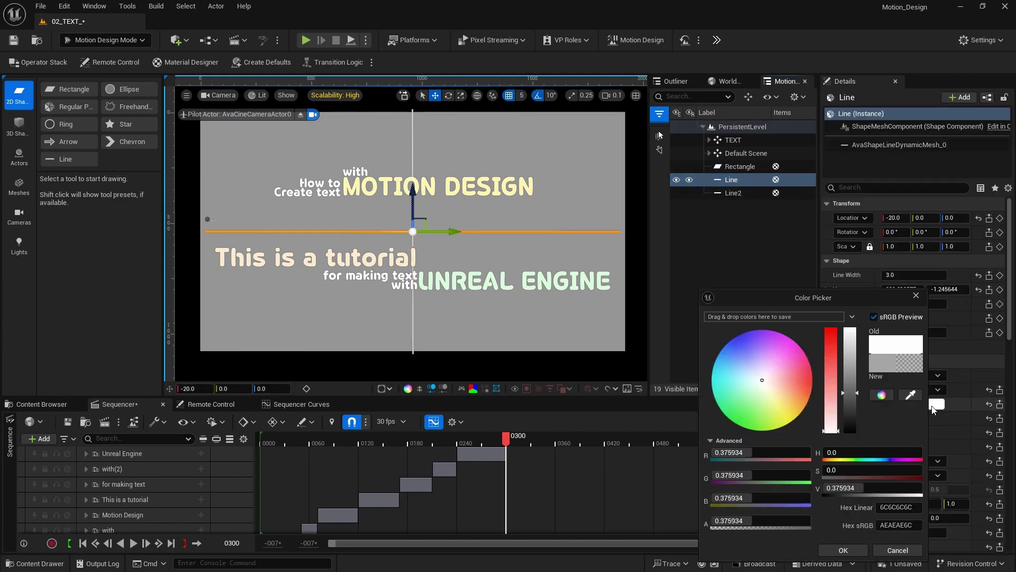
pyautogui.moveTo(849, 370); pyautogui.dragTo(850, 493)
pyautogui.click(843, 550)
pyautogui.click(732, 193)
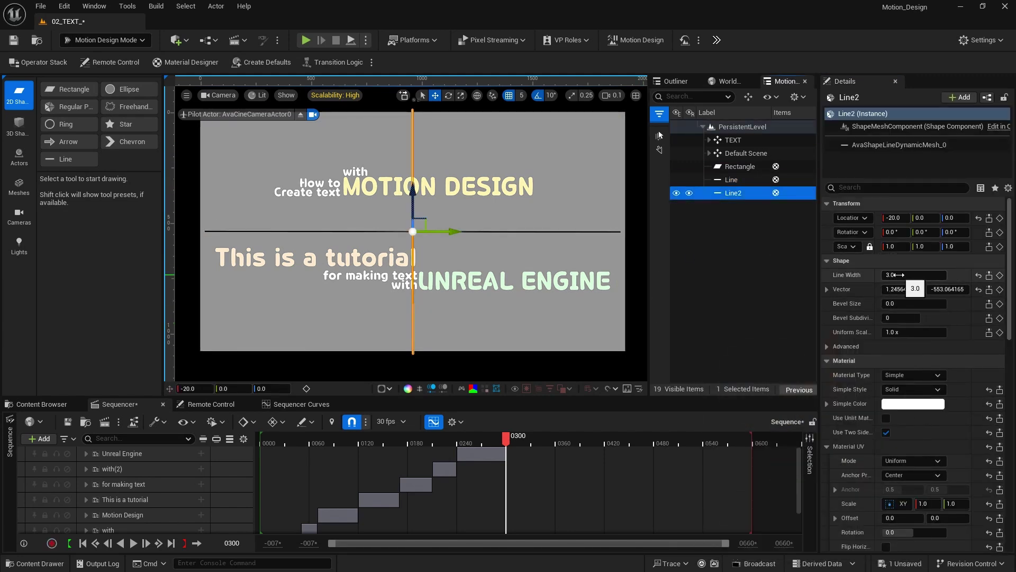
pyautogui.click(923, 404)
pyautogui.click(804, 551)
pyautogui.click(582, 360)
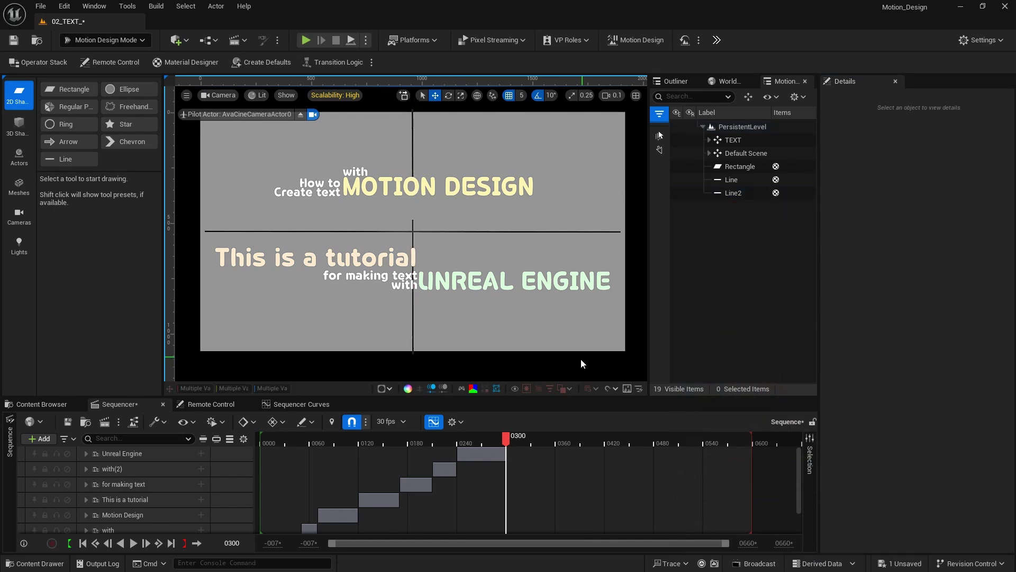
# Move the playhead to frame 350 and set the sequence's view and working ranges to 0 through 350.
pyautogui.click(721, 142)
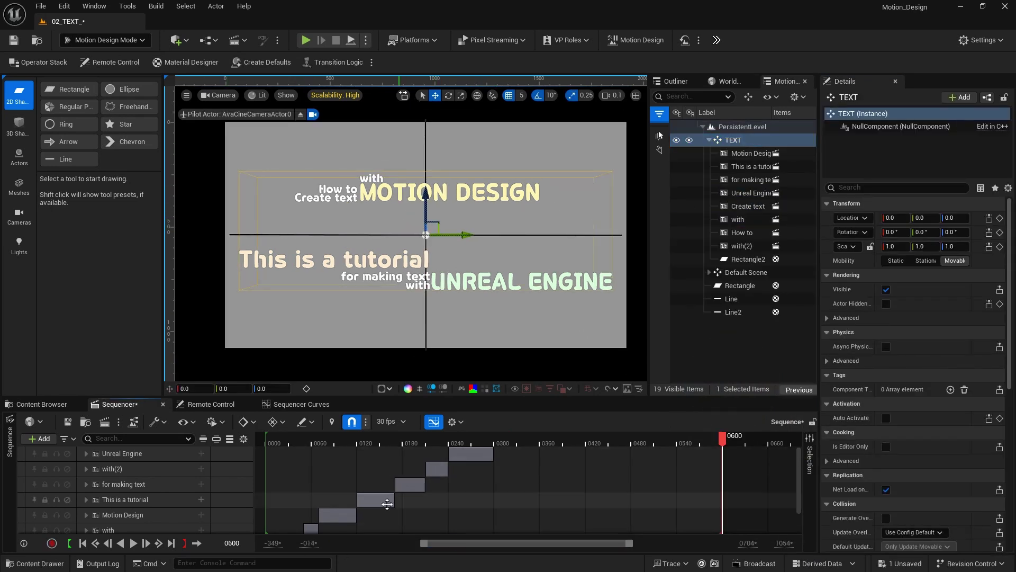
pyautogui.click(238, 541)
pyautogui.write('35')
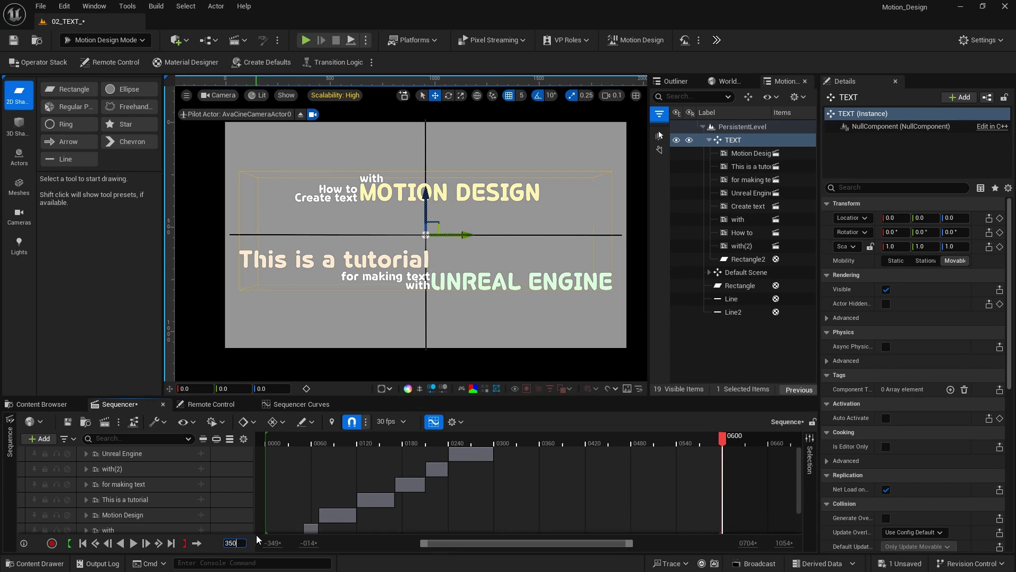
pyautogui.write('0')
pyautogui.press('Return')
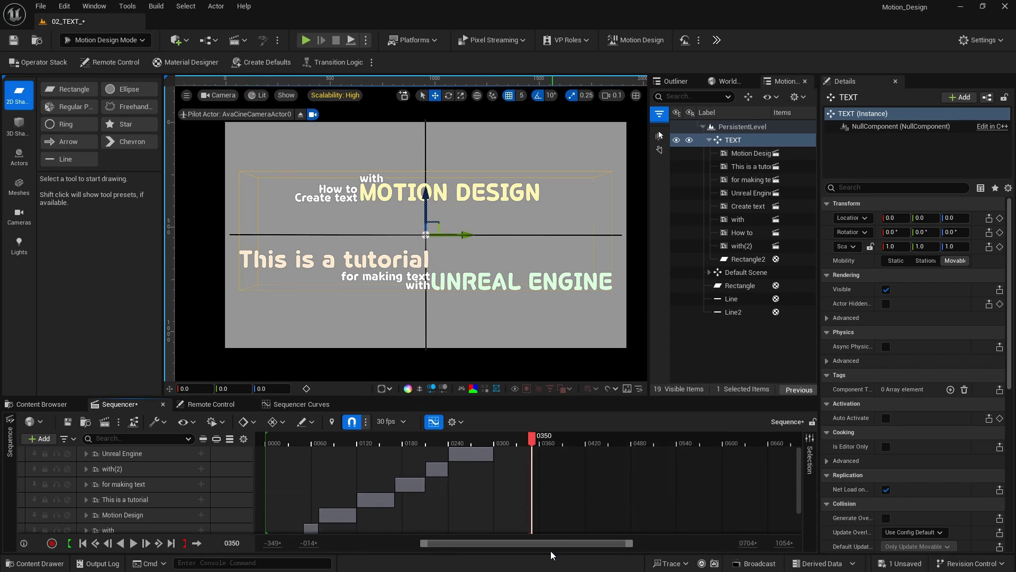
pyautogui.moveTo(524, 544); pyautogui.dragTo(486, 546)
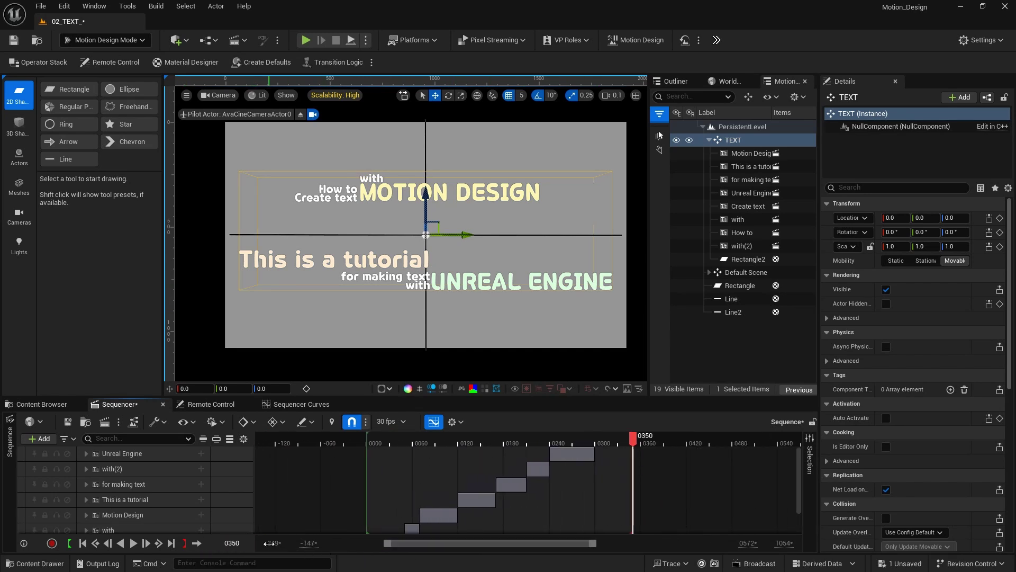
pyautogui.write('0')
pyautogui.press('Return')
pyautogui.write('350')
pyautogui.press('Return')
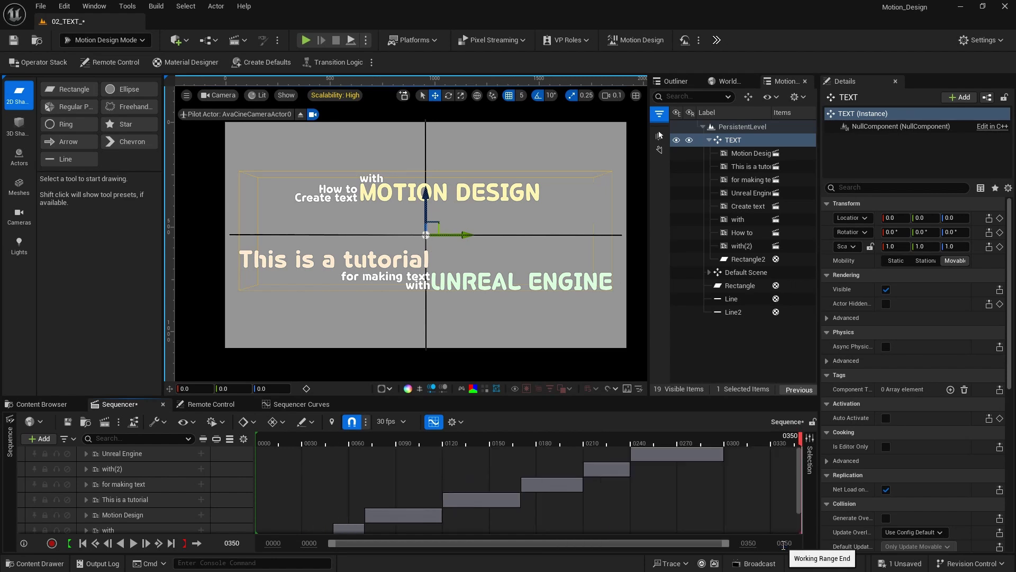
# At frame 50, scale the TEXT null to 3 in Y and Z and move it to 0, 650, -290.
pyautogui.click(260, 442)
pyautogui.moveTo(261, 441)
pyautogui.mouseDown()
pyautogui.moveTo(397, 439)
pyautogui.moveTo(272, 442)
pyautogui.mouseUp()
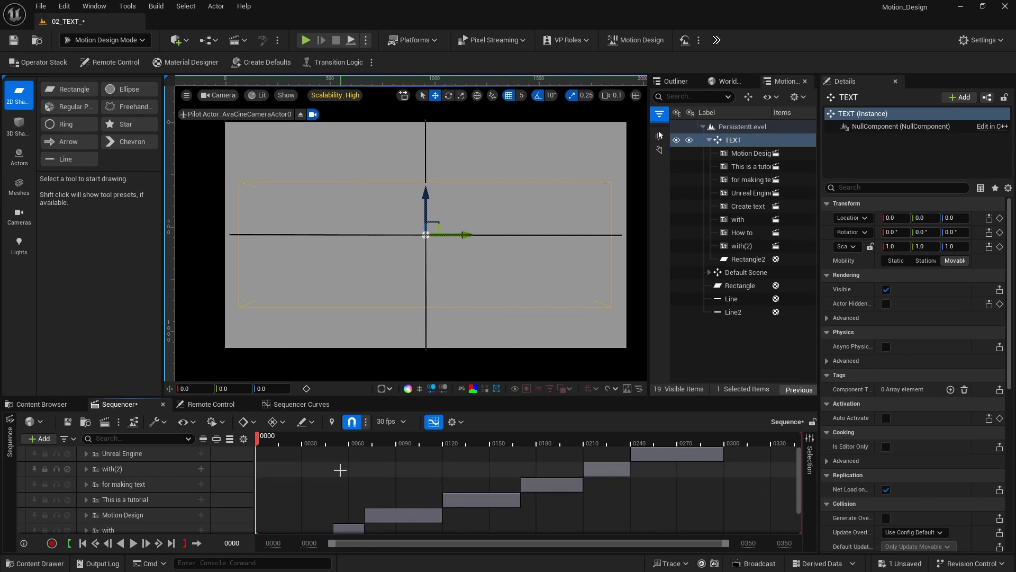
pyautogui.scroll(-1, 298, 459)
pyautogui.click(289, 437)
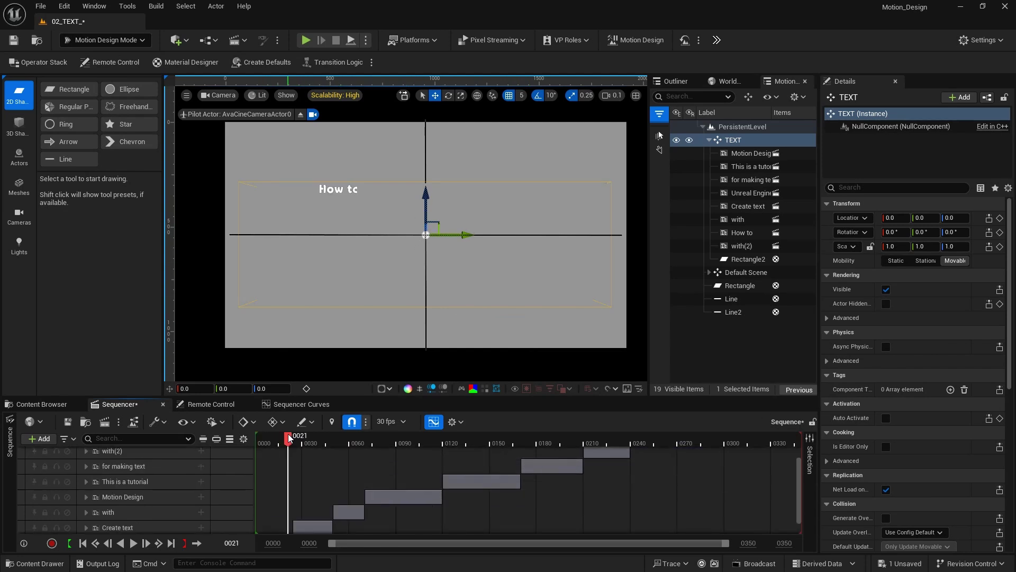
pyautogui.moveTo(304, 438); pyautogui.dragTo(344, 441)
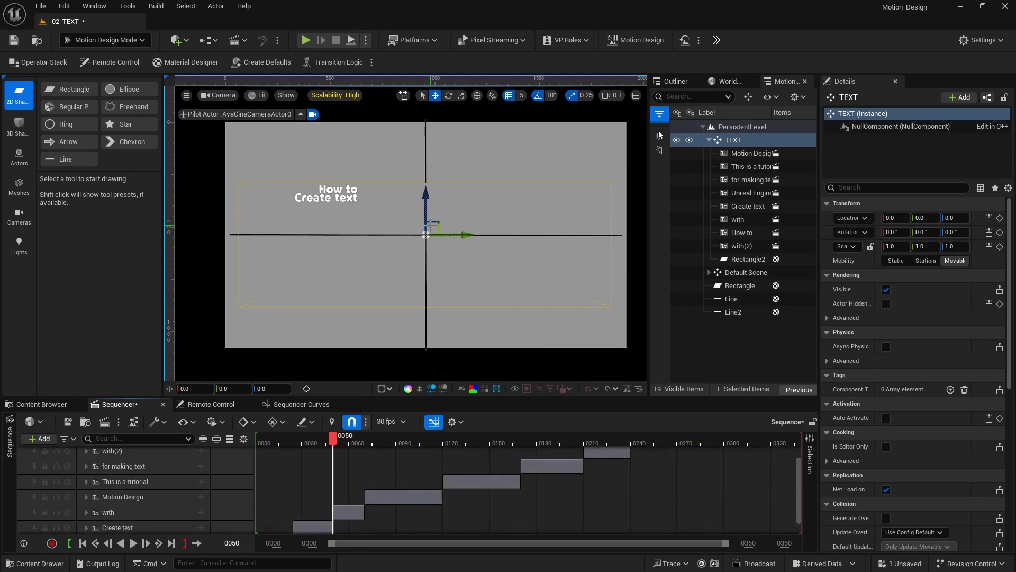
pyautogui.moveTo(440, 223); pyautogui.dragTo(638, 339)
pyautogui.click(922, 247)
pyautogui.write('3')
pyautogui.press('Return')
pyautogui.press('Tab')
pyautogui.write('3')
pyautogui.press('Return')
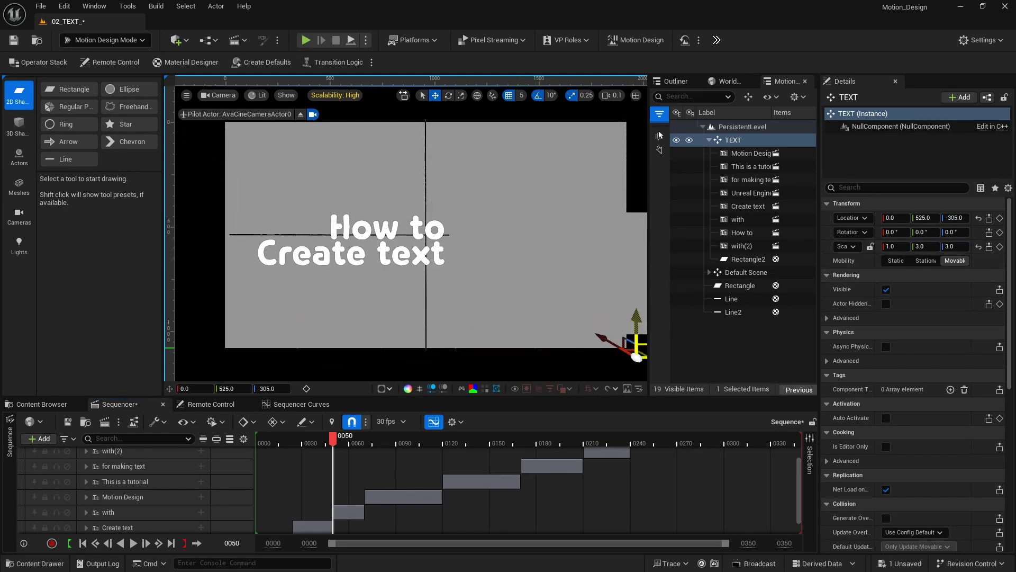
pyautogui.moveTo(383, 292); pyautogui.dragTo(366, 291)
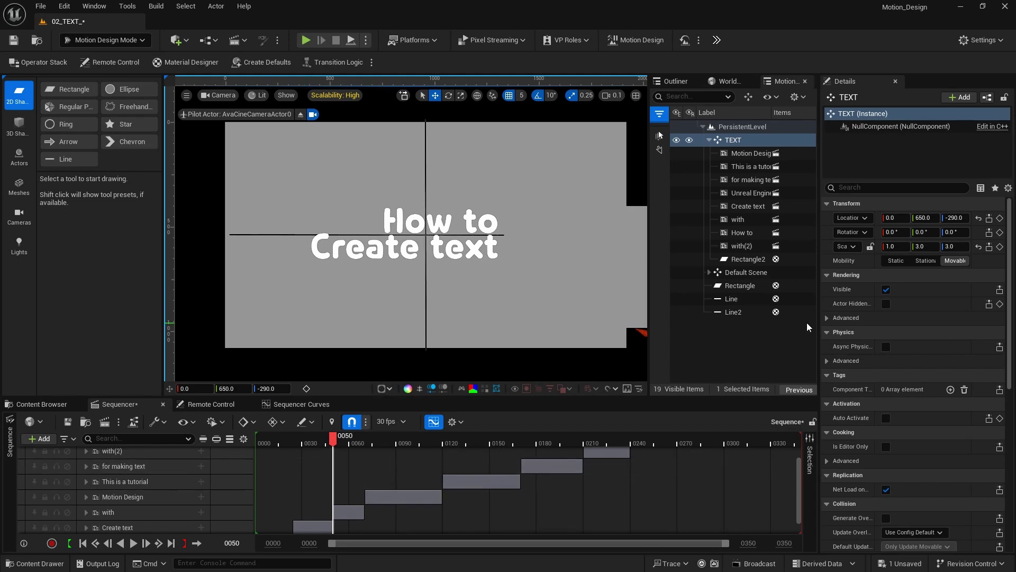
# Keyframe the TEXT null's location and its scale of 1, 3, 3 at frame 50, and expand its Transform track.
pyautogui.click(998, 219)
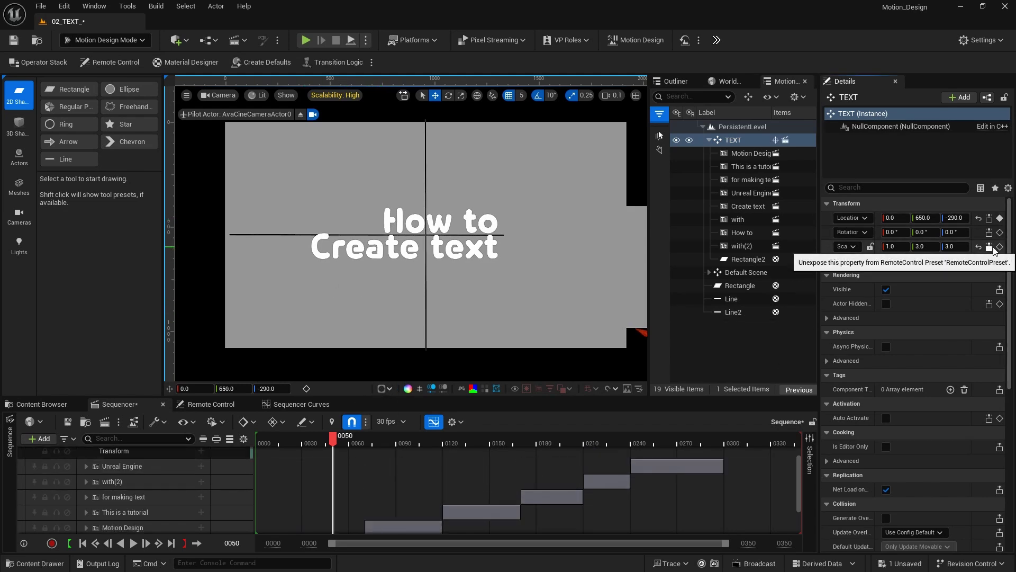
pyautogui.click(999, 247)
pyautogui.click(894, 247)
pyautogui.write('1')
pyautogui.press('Tab')
pyautogui.write('3')
pyautogui.press('Tab')
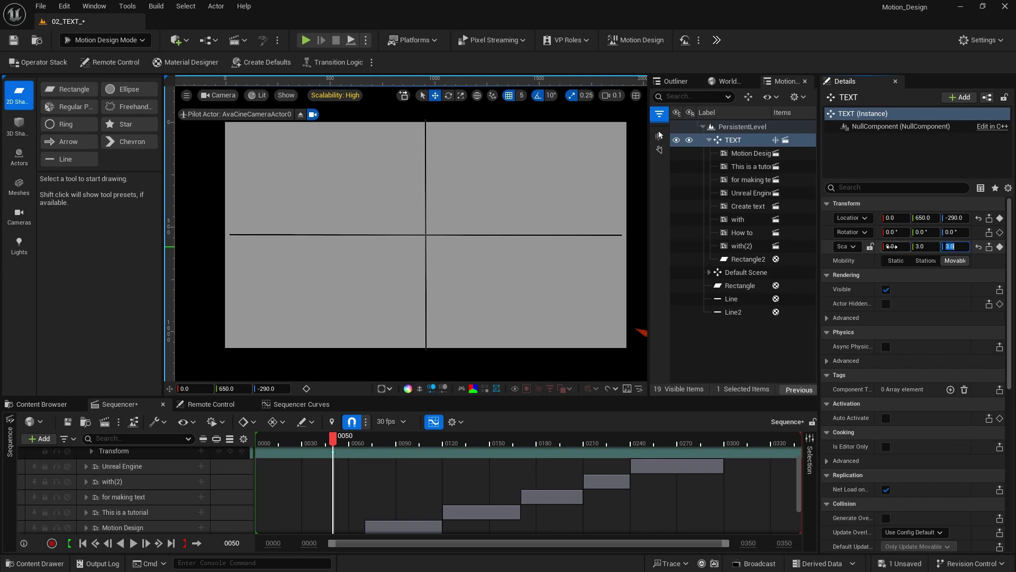
pyautogui.write('3')
pyautogui.press('Tab')
pyautogui.scroll(2, 215, 461)
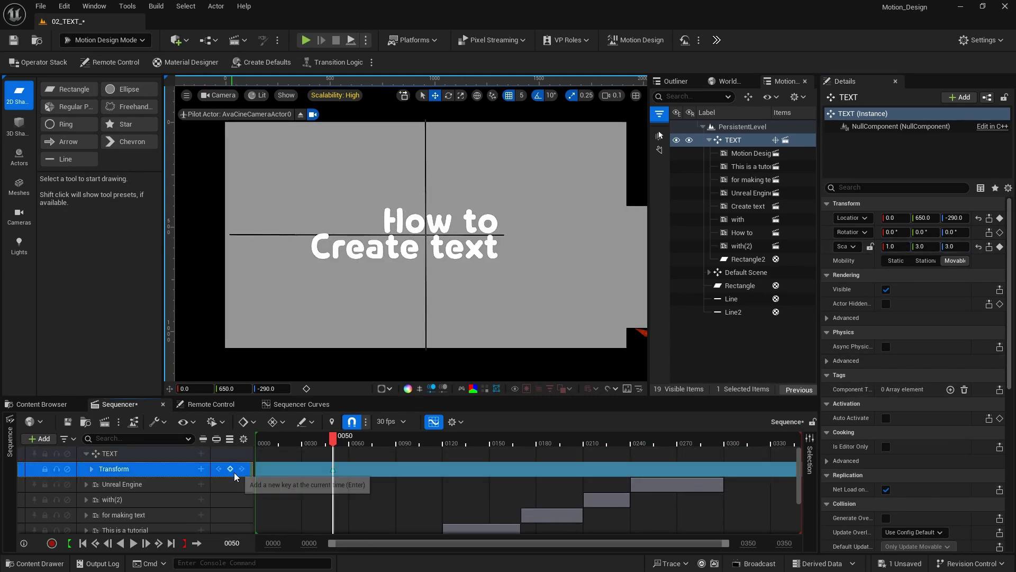
pyautogui.click(91, 469)
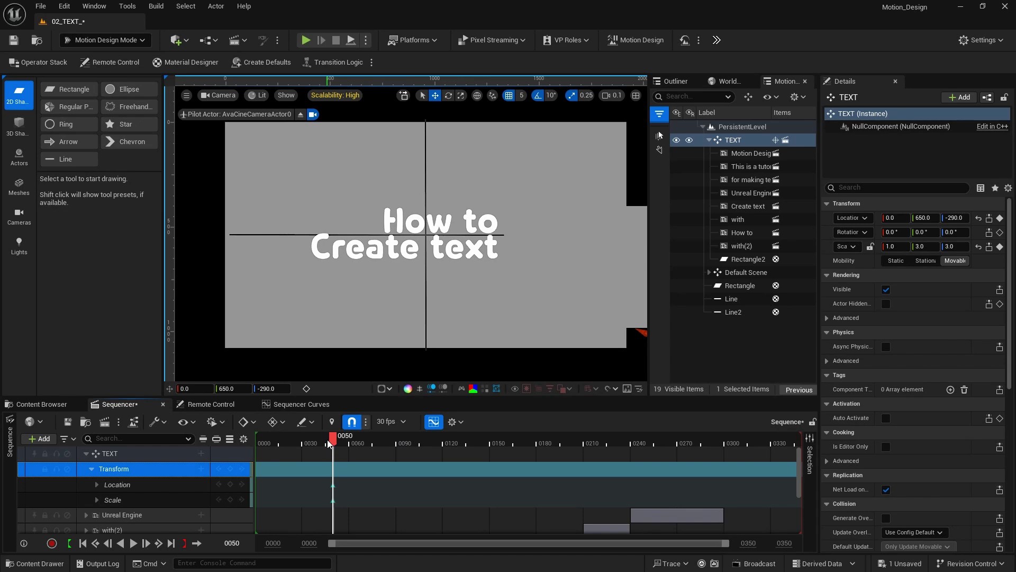
# Move the TEXT null to 0, 380, -395 to frame the word "with" and keyframe its transform at frame 70.
pyautogui.moveTo(328, 444); pyautogui.dragTo(353, 512)
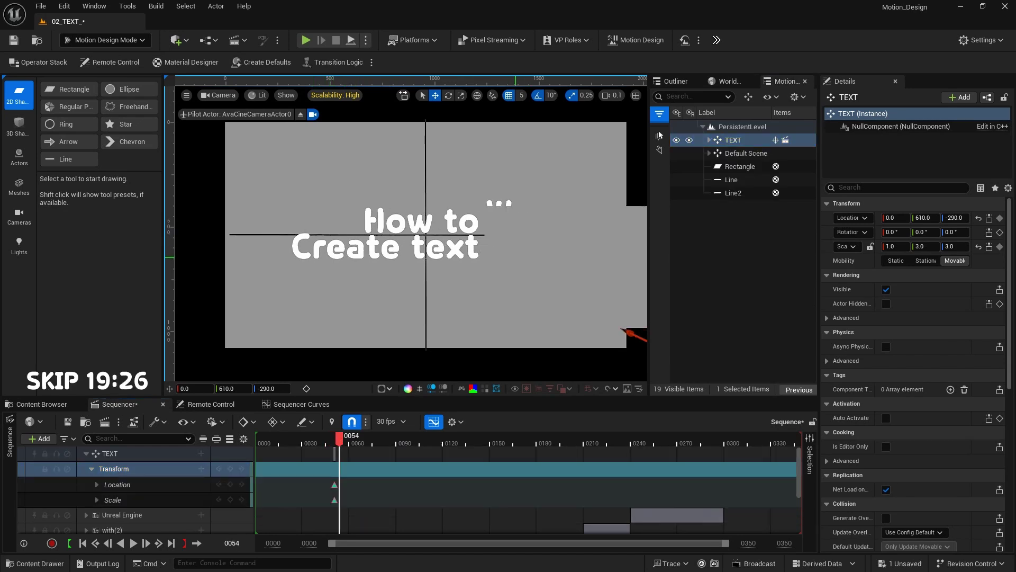
pyautogui.moveTo(698, 352); pyautogui.dragTo(550, 344)
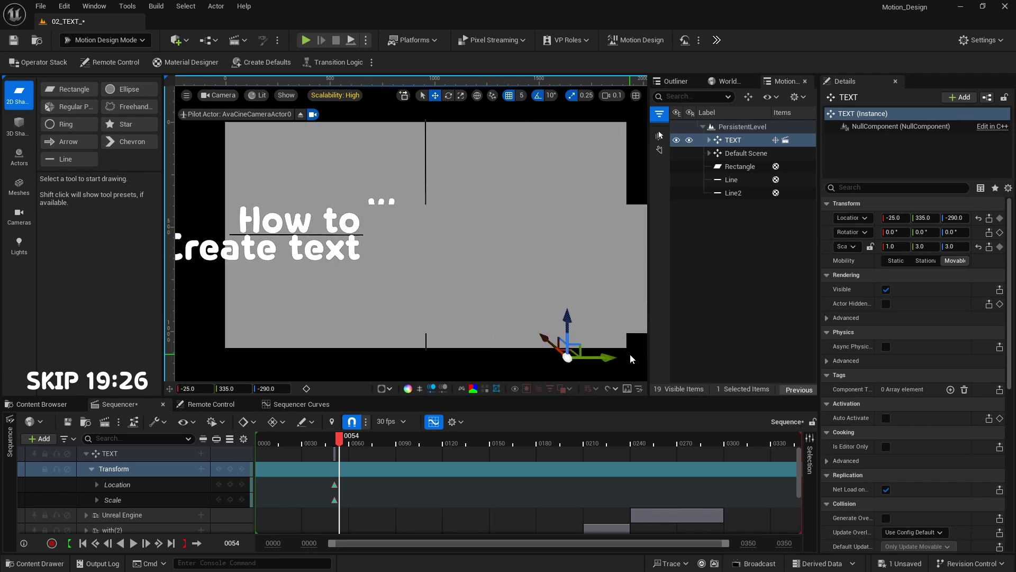
pyautogui.moveTo(595, 358); pyautogui.dragTo(578, 357)
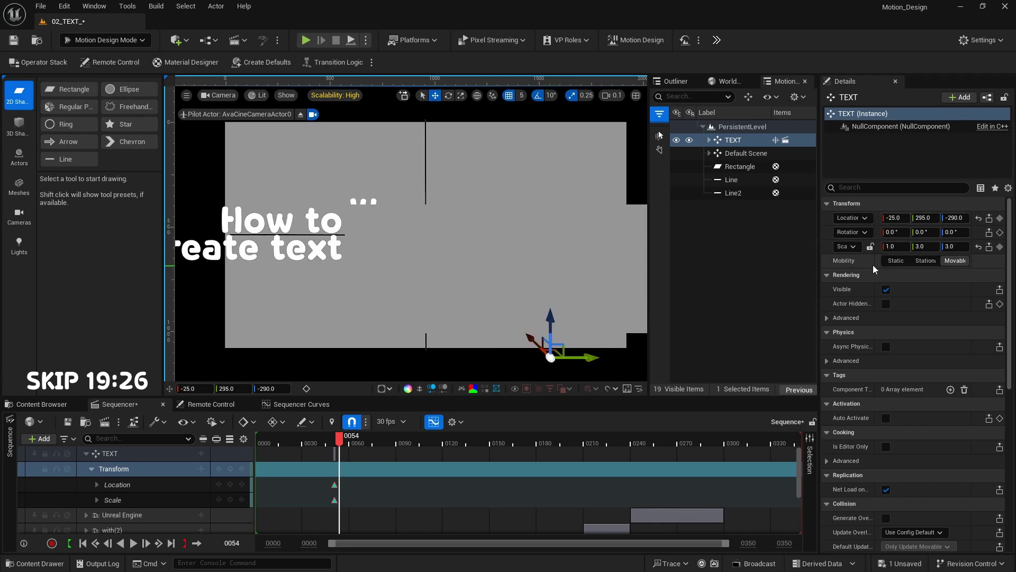
pyautogui.click(895, 218)
pyautogui.write('0')
pyautogui.press('Return')
pyautogui.moveTo(544, 328); pyautogui.dragTo(544, 363)
pyautogui.moveTo(357, 443)
pyautogui.mouseDown()
pyautogui.moveTo(349, 444)
pyautogui.moveTo(369, 444)
pyautogui.mouseUp()
pyautogui.keyDown('ctrl'); pyautogui.moveTo(490, 327); pyautogui.dragTo(372, 327, button='right'); pyautogui.keyUp('ctrl')
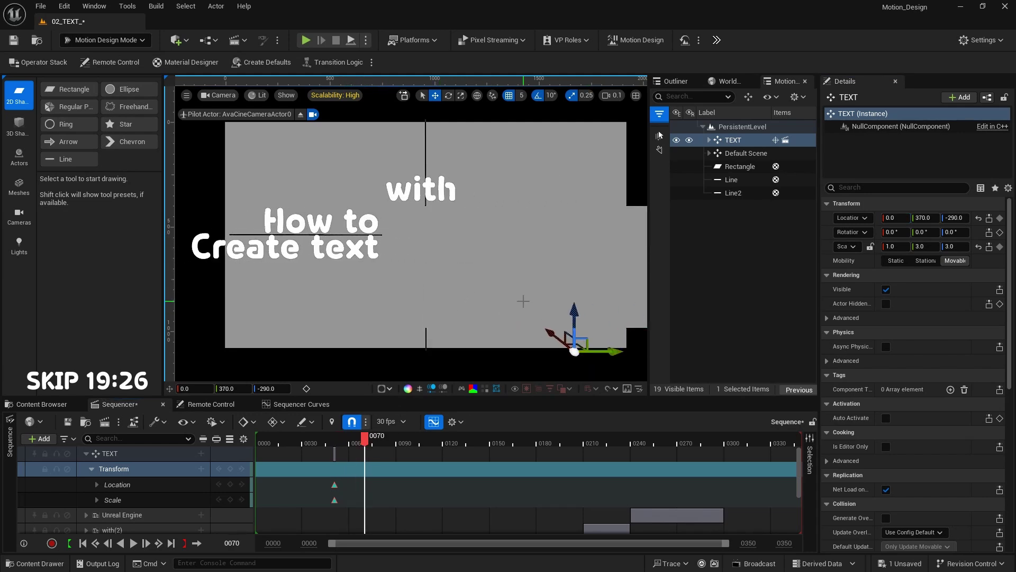
pyautogui.keyDown('ctrl'); pyautogui.moveTo(524, 302); pyautogui.dragTo(524, 347); pyautogui.keyUp('ctrl')
pyautogui.moveTo(576, 370); pyautogui.dragTo(578, 371)
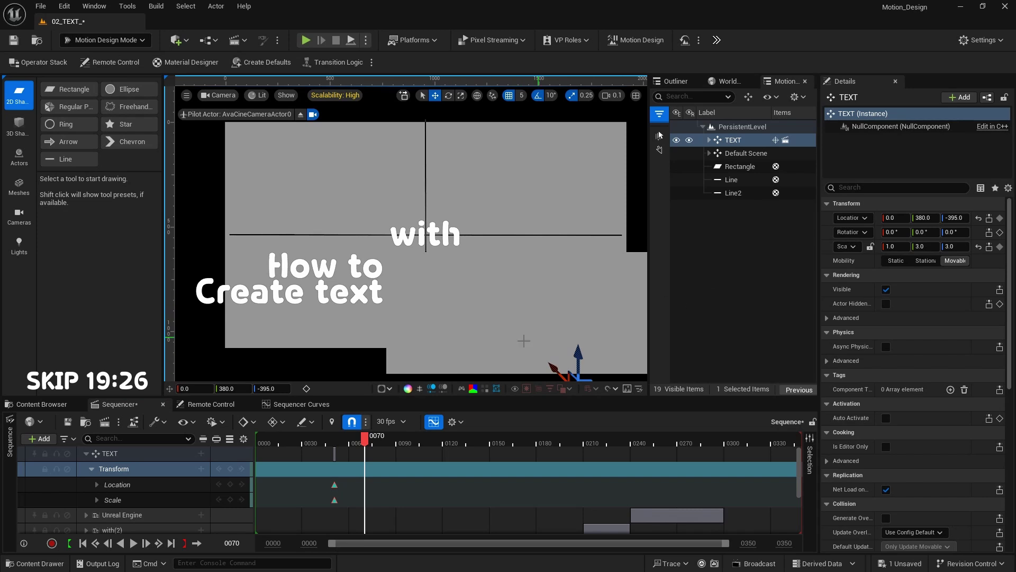
pyautogui.click(230, 470)
# Paste a copy of the TEXT null's frame 70 keys at frame 56 and preview the sequence from the start.
pyautogui.moveTo(366, 439); pyautogui.dragTo(337, 442)
pyautogui.hotkey('ctrl', 'v')
pyautogui.press('space')
pyautogui.press('space')
pyautogui.click(257, 439)
pyautogui.press('space')
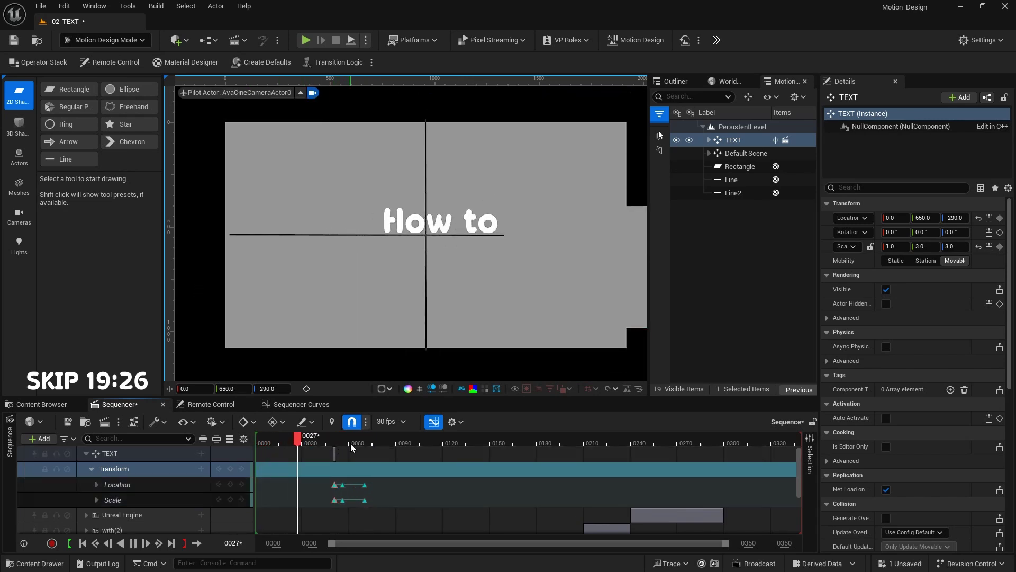
pyautogui.press('space')
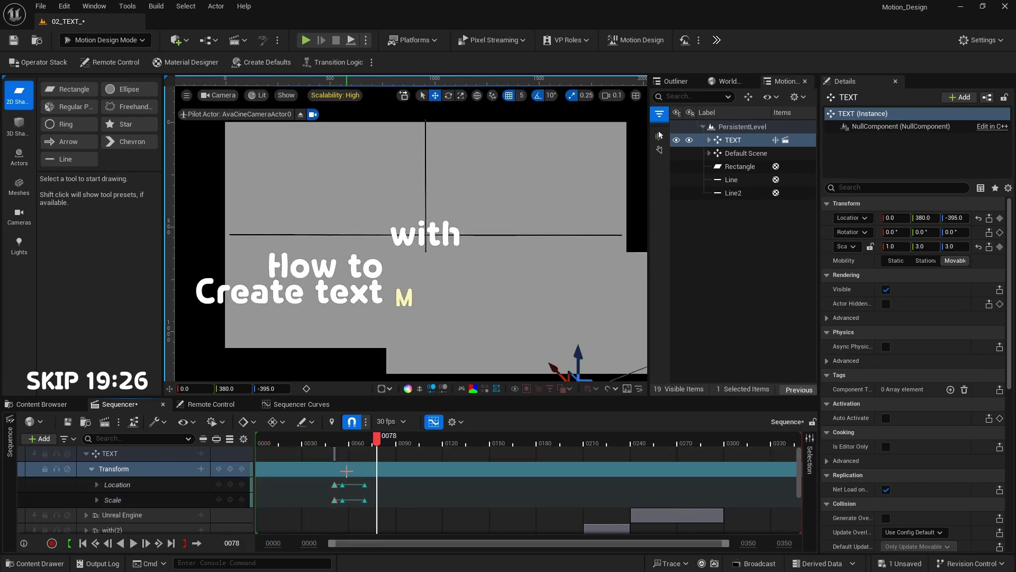
# Move the TEXT null's copied location and scale keys from frame 56 to frame 60 and play back the transition.
pyautogui.moveTo(349, 478); pyautogui.dragTo(352, 500)
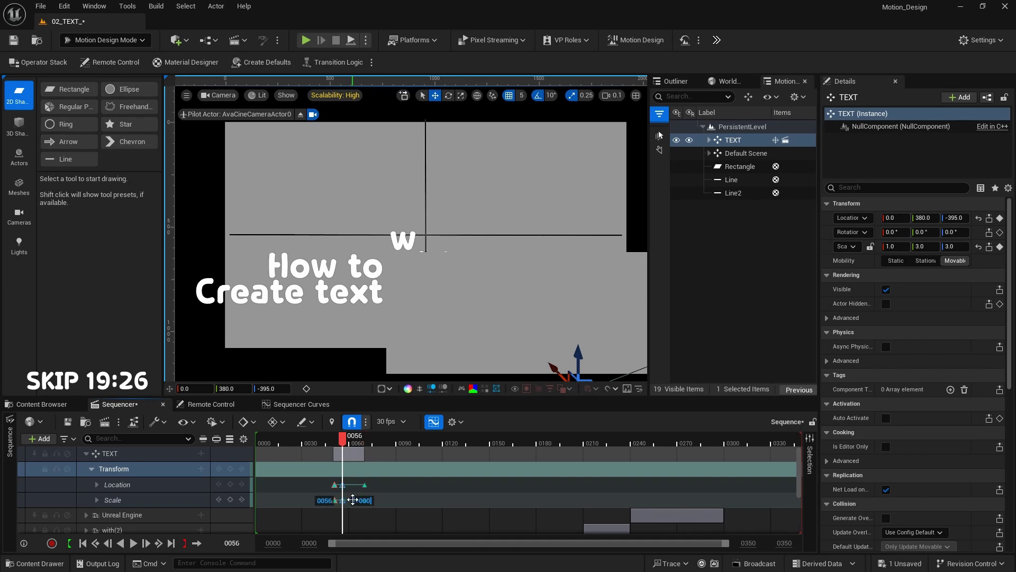
pyautogui.keyDown('ctrl'); pyautogui.scroll(5, 354, 501); pyautogui.keyUp('ctrl')
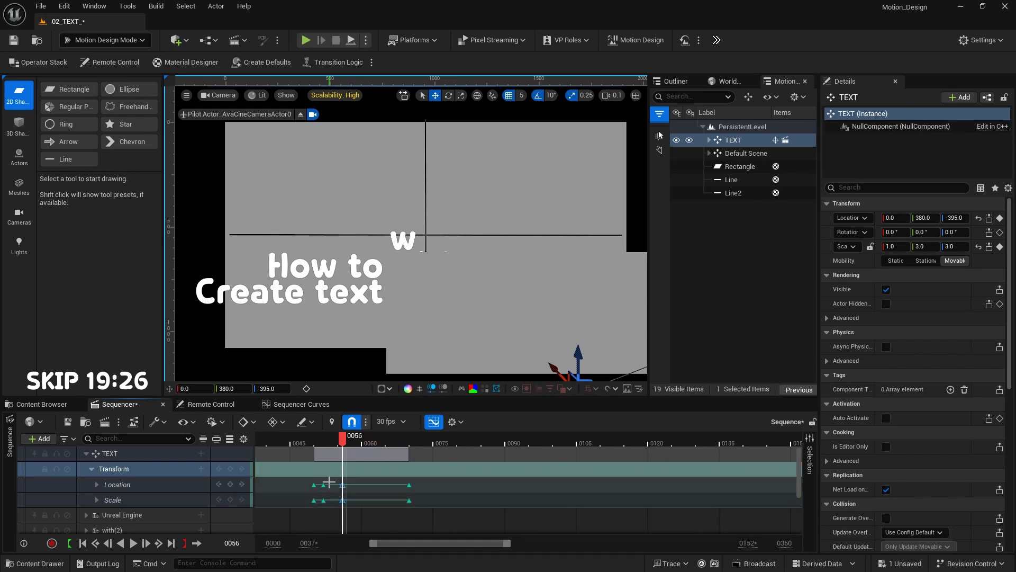
pyautogui.moveTo(346, 486); pyautogui.dragTo(362, 485)
pyautogui.moveTo(364, 443); pyautogui.dragTo(280, 444)
pyautogui.press('space')
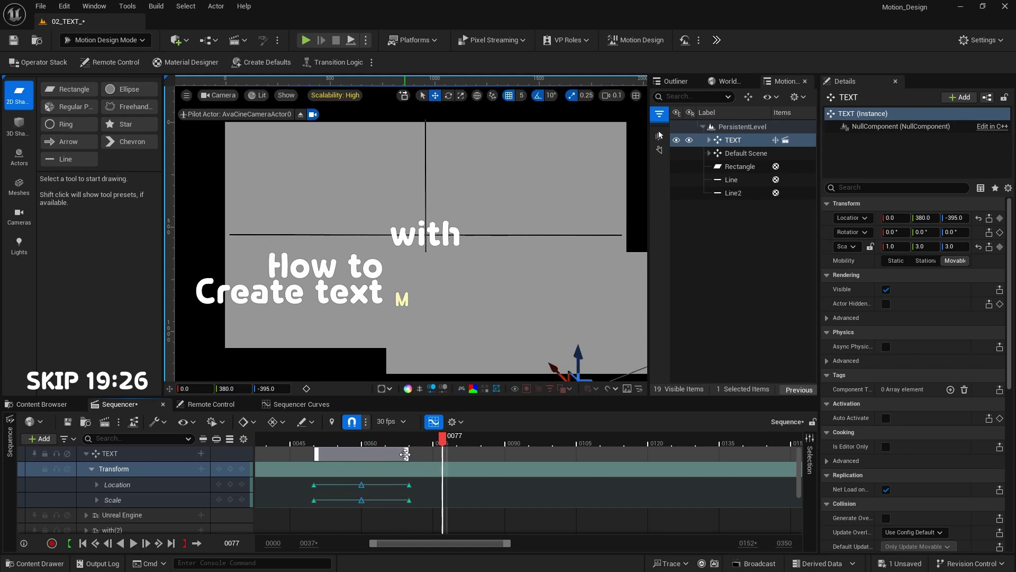
# At frame 120, move the TEXT null to bring MOTION DESIGN into the canvas and set its X location to 0.
pyautogui.moveTo(418, 438); pyautogui.dragTo(602, 437)
pyautogui.keyDown('ctrl'); pyautogui.scroll(-3, 506, 477); pyautogui.keyUp('ctrl')
pyautogui.scroll(-2, 562, 477)
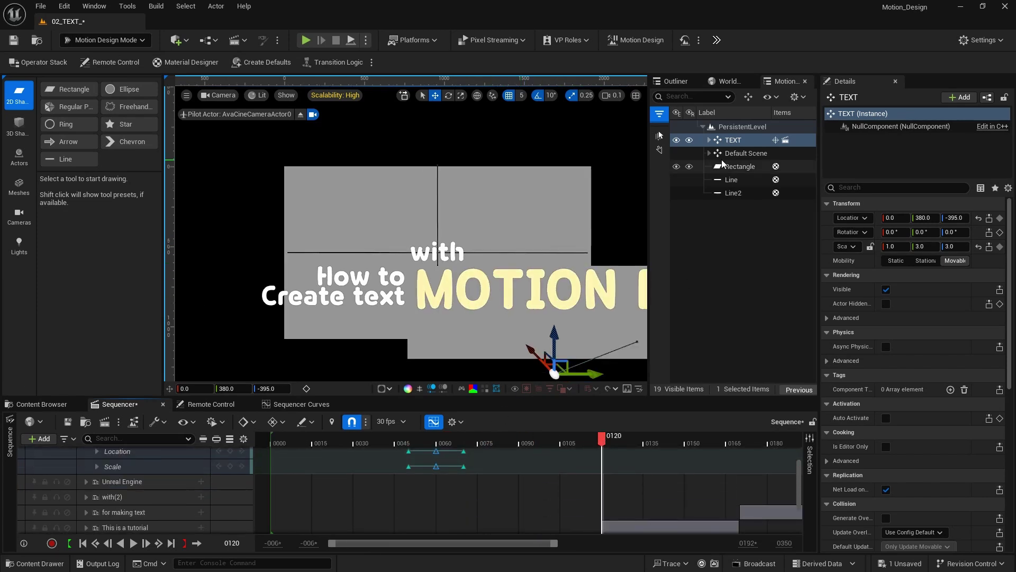
pyautogui.moveTo(574, 358); pyautogui.dragTo(420, 294)
pyautogui.click(894, 217)
pyautogui.write('0')
pyautogui.press('Return')
pyautogui.click(889, 218)
pyautogui.write('0')
pyautogui.press('Return')
# Scale the TEXT null to 1, 1.75, 1.75, position it at 0, -105, -165, and keyframe its transform at frame 120.
pyautogui.press('r')
pyautogui.press('w')
pyautogui.press('w')
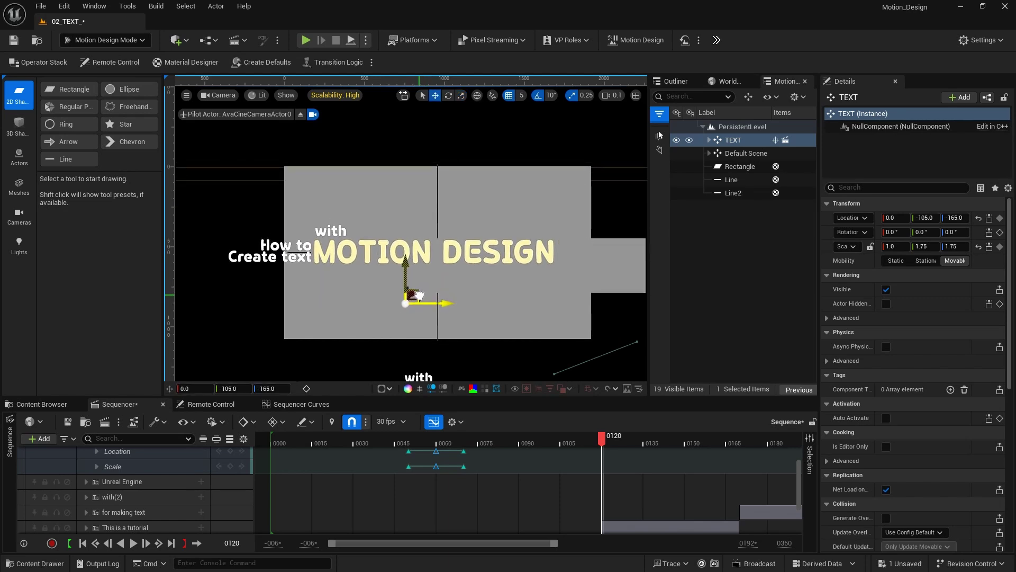
pyautogui.scroll(2, 227, 472)
pyautogui.click(230, 470)
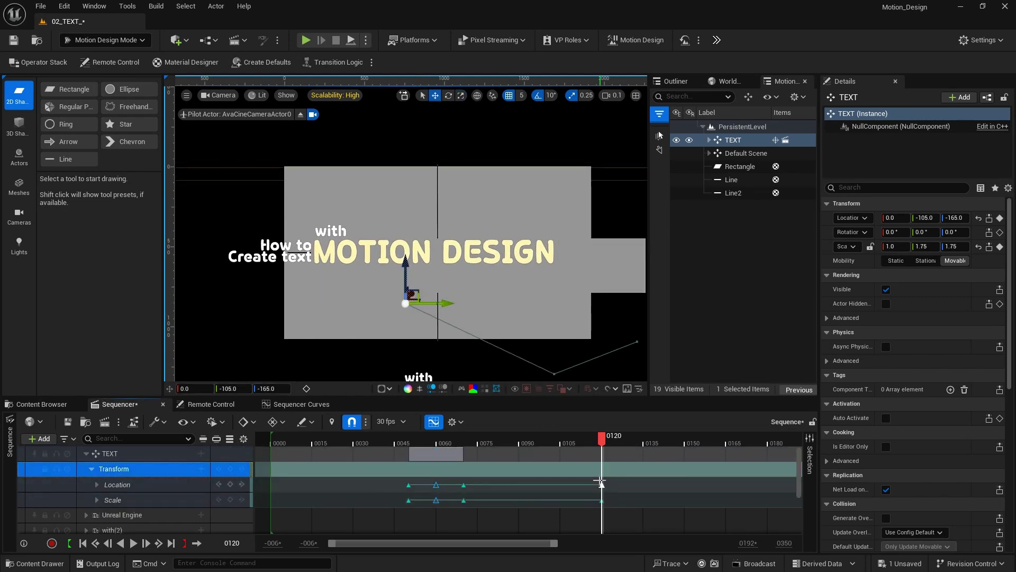
# Paste a copy of the TEXT null's frame 120 keys at about frame 73 and play the sequence.
pyautogui.moveTo(603, 437); pyautogui.dragTo(418, 443)
pyautogui.hotkey('ctrl', 'v')
pyautogui.press('space')
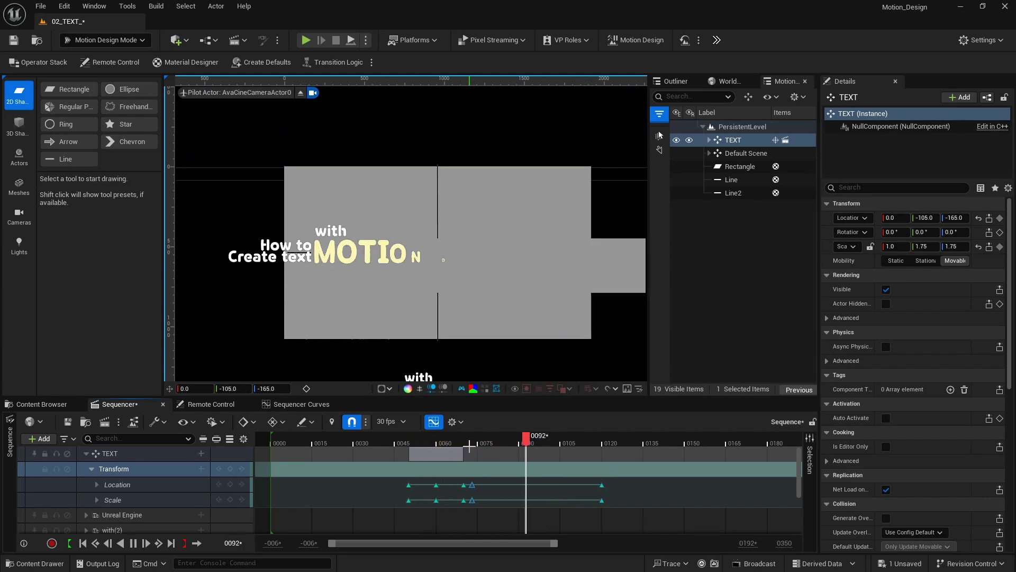
# Move the TEXT null's copied location and scale keys to about frame 77 and play back the transition.
pyautogui.press('space')
pyautogui.moveTo(486, 486)
pyautogui.mouseDown()
pyautogui.moveTo(472, 503)
pyautogui.moveTo(459, 485)
pyautogui.moveTo(483, 484)
pyautogui.mouseUp()
pyautogui.moveTo(589, 484); pyautogui.dragTo(605, 484)
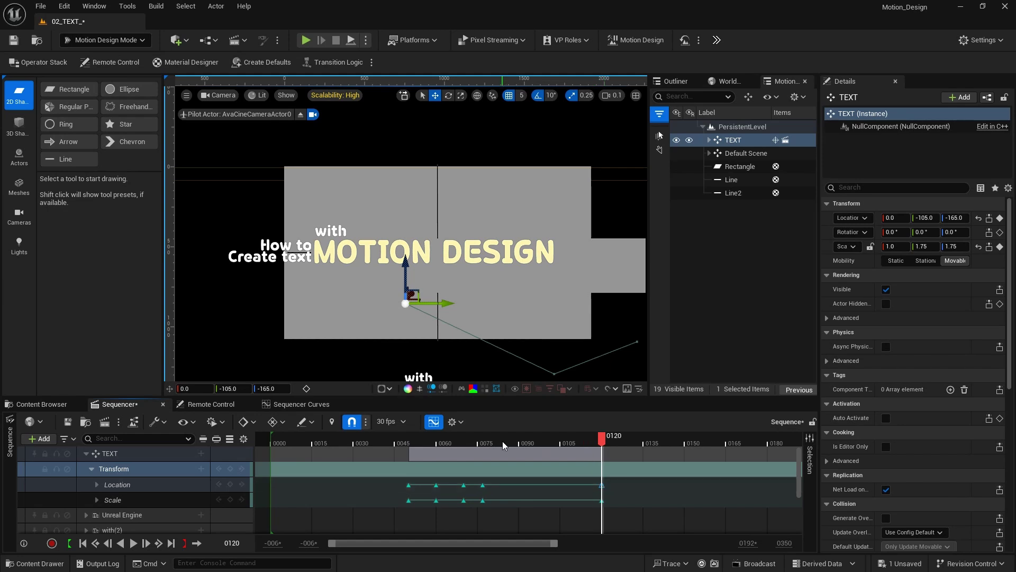
pyautogui.moveTo(510, 454)
pyautogui.mouseDown()
pyautogui.moveTo(484, 454)
pyautogui.moveTo(517, 455)
pyautogui.mouseUp()
pyautogui.press('space')
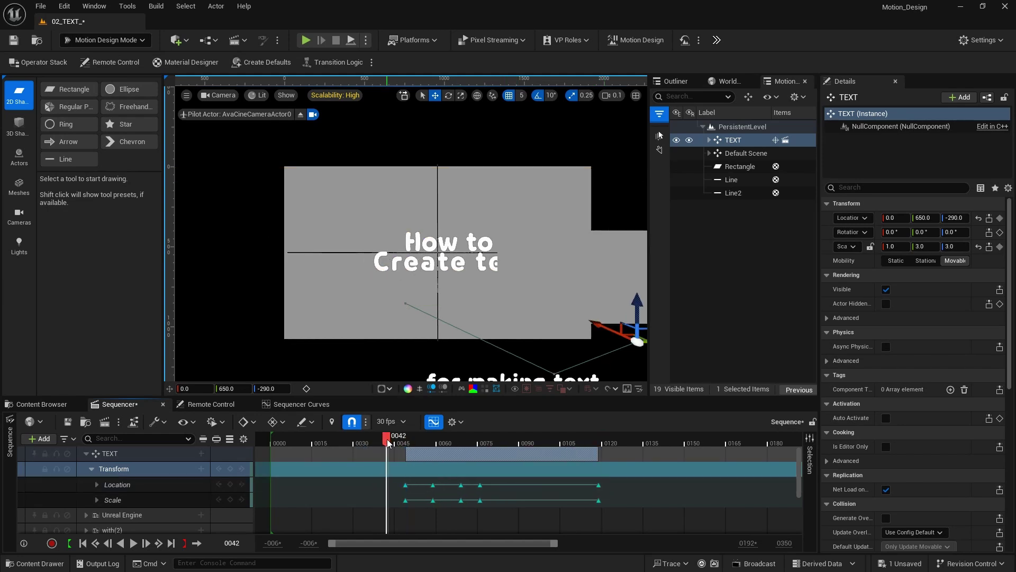
pyautogui.press('space')
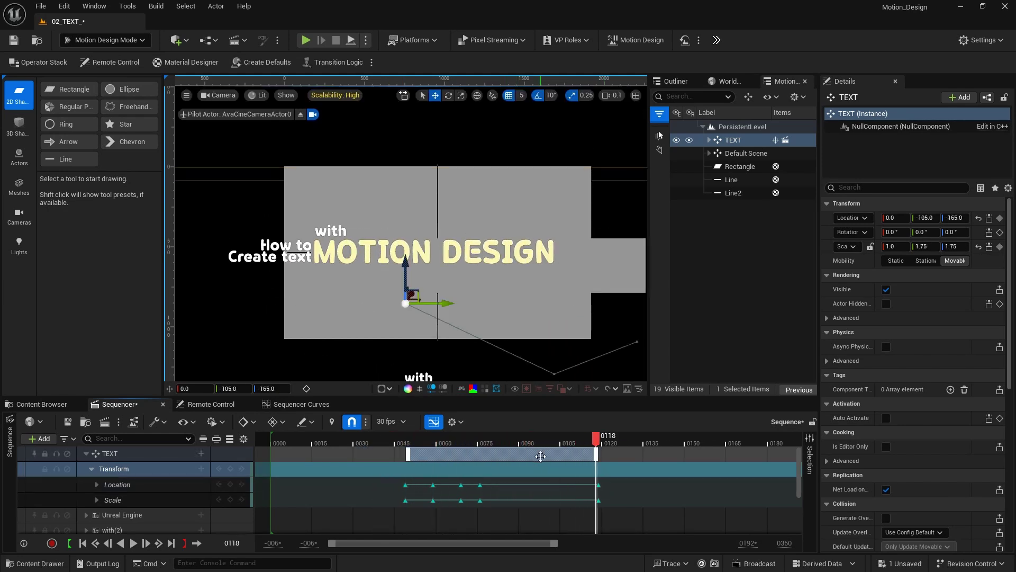
# At frame 170, move the TEXT null to 0, 335, 100 to center "This is a tutorial" and keyframe its transform.
pyautogui.keyDown('ctrl'); pyautogui.scroll(-6, 535, 466); pyautogui.keyUp('ctrl')
pyautogui.moveTo(595, 440); pyautogui.dragTo(649, 436)
pyautogui.scroll(-3, 656, 440)
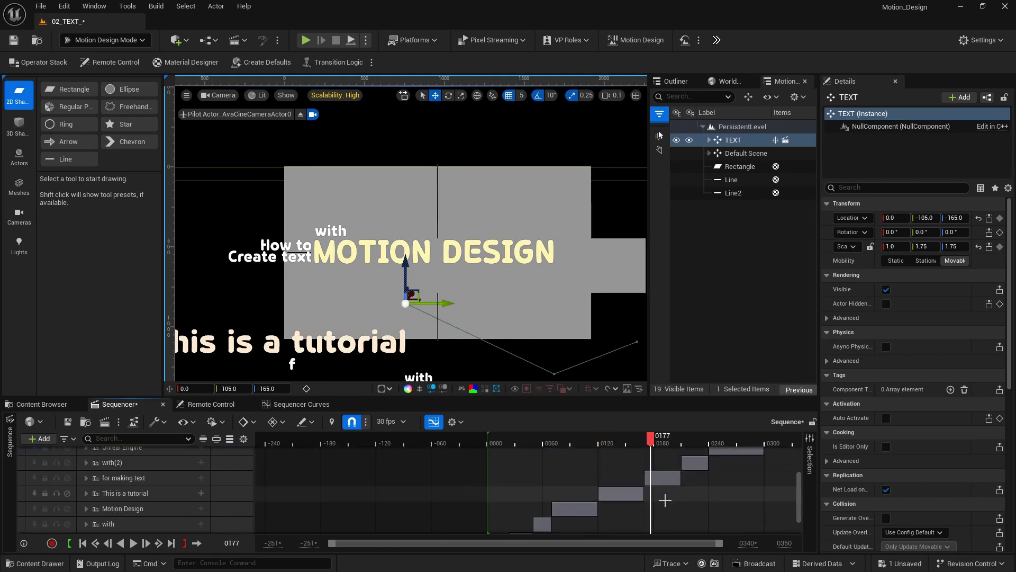
pyautogui.scroll(2, 659, 445)
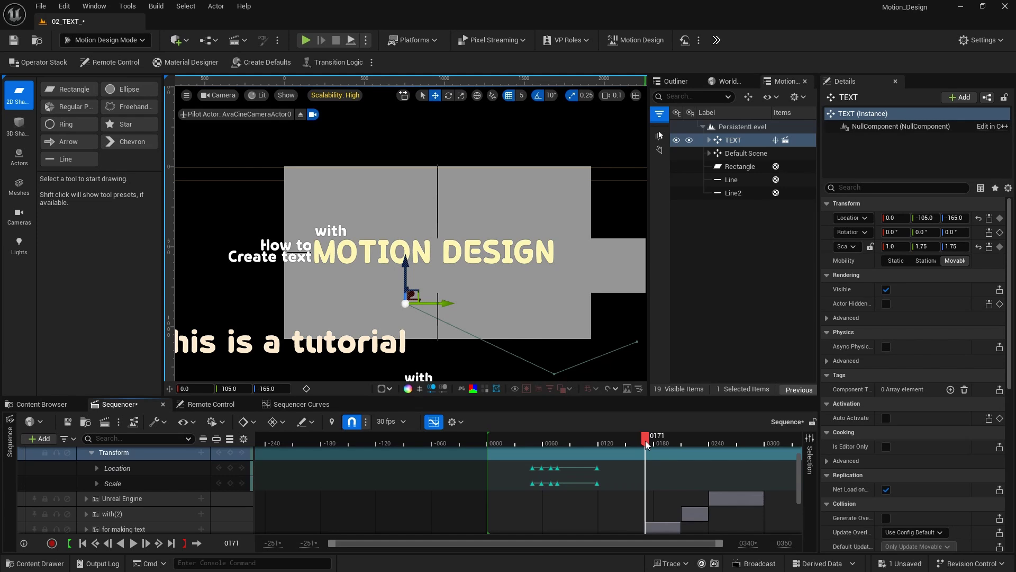
pyautogui.press('Return')
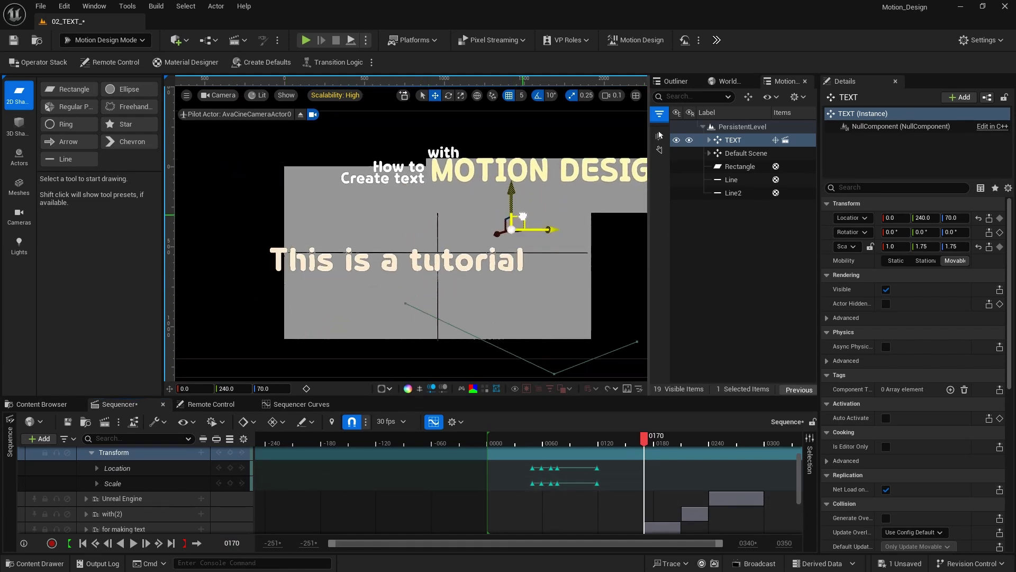
pyautogui.moveTo(554, 208); pyautogui.dragTo(551, 208)
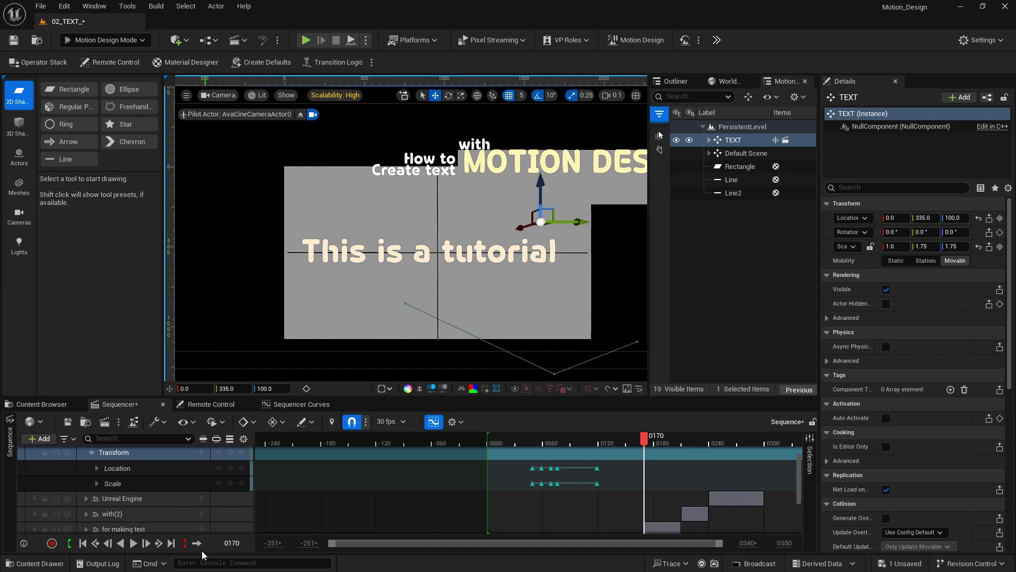
pyautogui.click(229, 453)
# Paste a copy of the TEXT null's frame 120 keys at about frame 127 and play the sequence.
pyautogui.moveTo(630, 497); pyautogui.dragTo(556, 443)
pyautogui.hotkey('ctrl', 'v')
pyautogui.press('space')
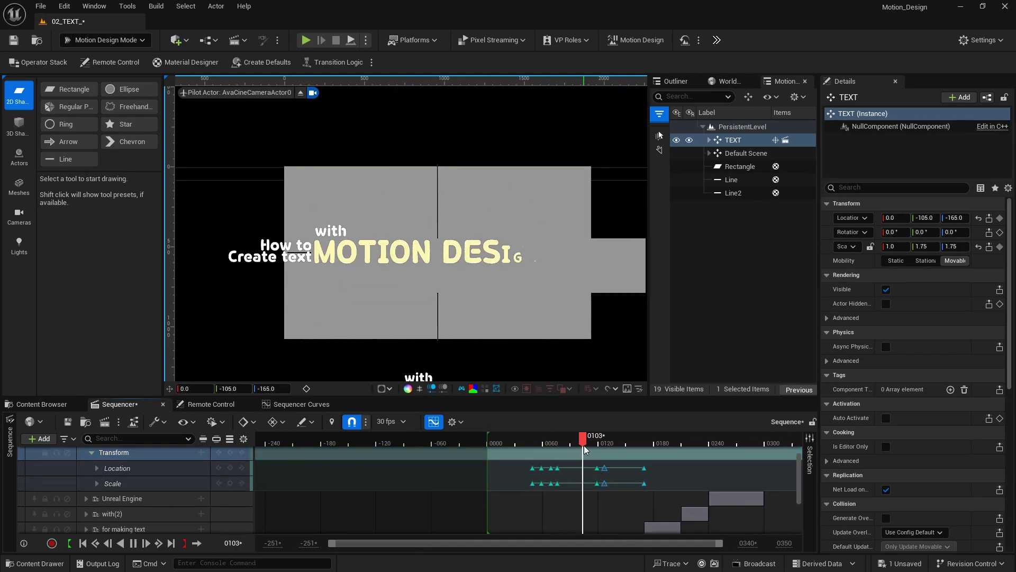
pyautogui.press('space')
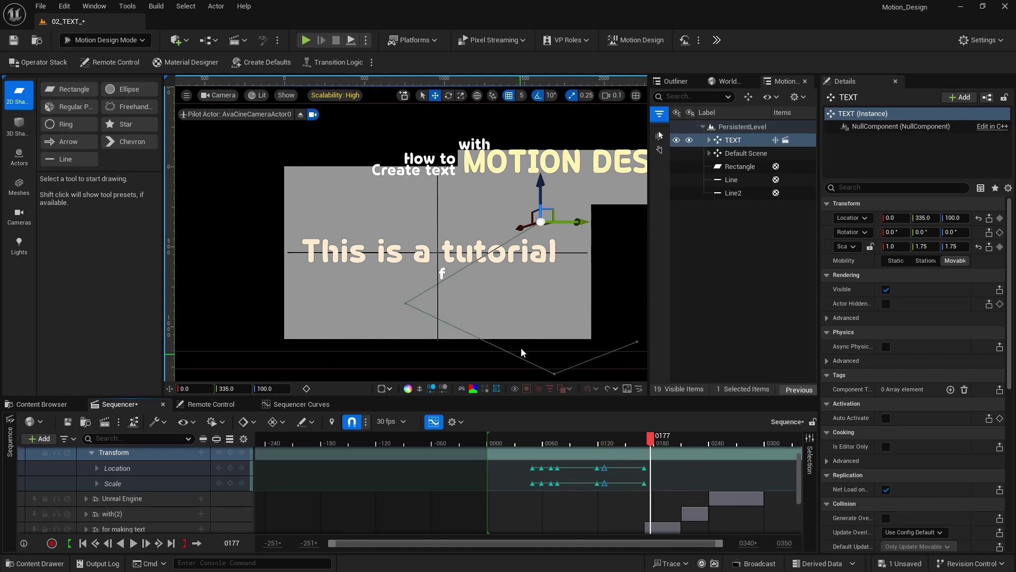
# At frame 240, set the TEXT null's scale to 1, 3, 3.
pyautogui.moveTo(516, 307); pyautogui.dragTo(461, 285, button='middle')
pyautogui.scroll(-3, 691, 474)
pyautogui.click(674, 441)
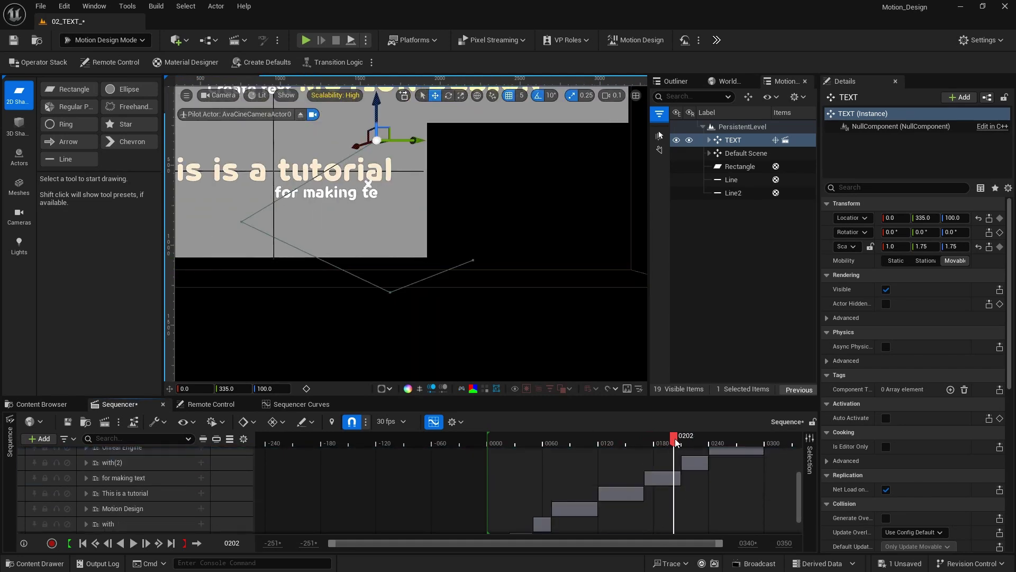
pyautogui.moveTo(701, 442); pyautogui.dragTo(711, 440)
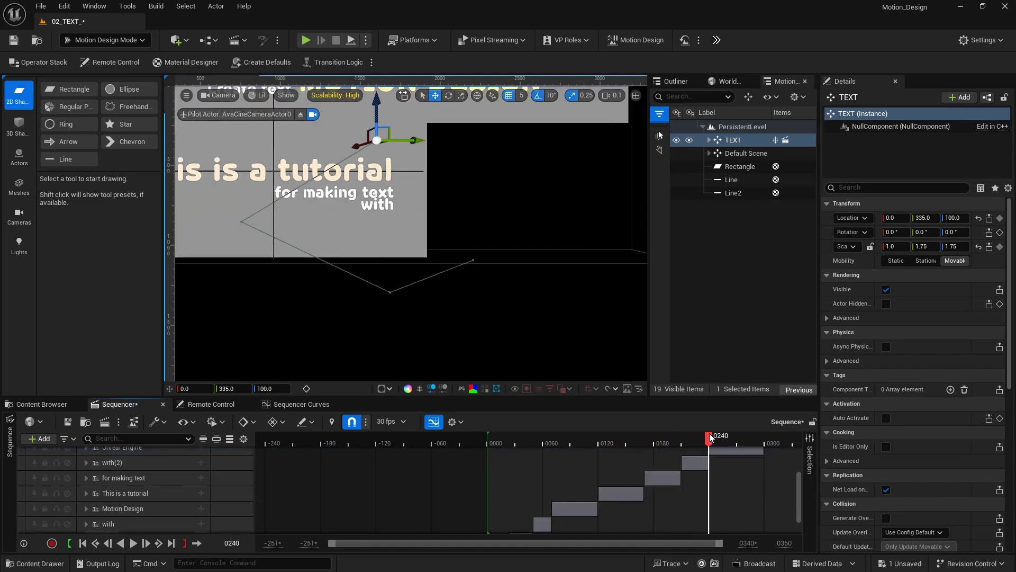
pyautogui.moveTo(265, 187); pyautogui.dragTo(383, 236, button='middle')
pyautogui.scroll(3, 383, 236)
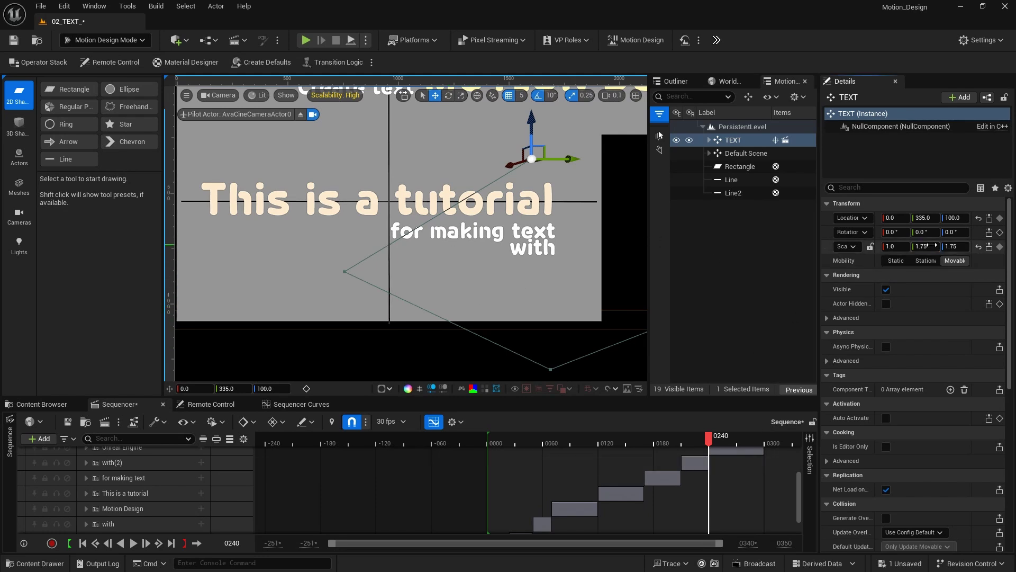
pyautogui.moveTo(931, 245); pyautogui.dragTo(958, 251)
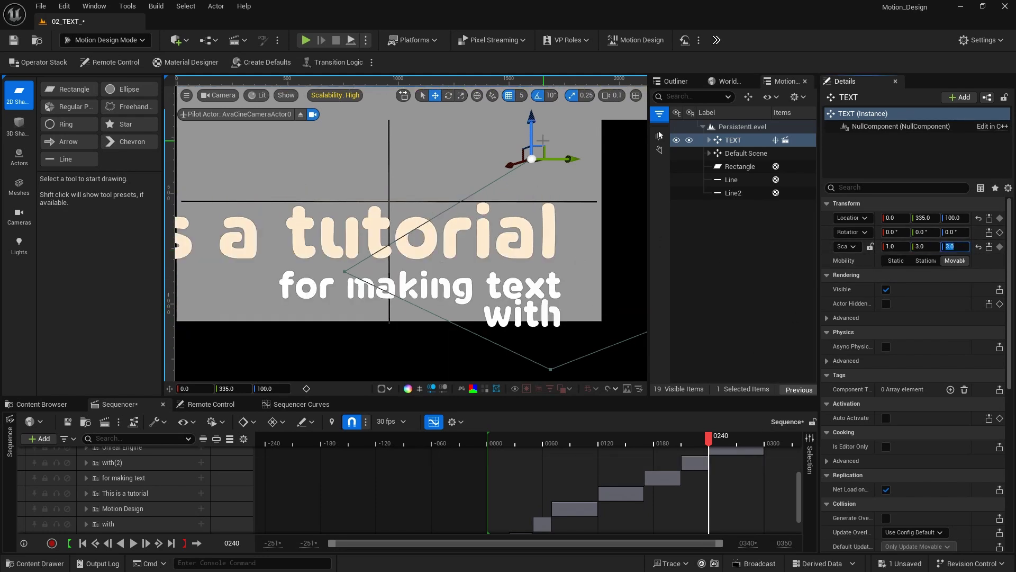
# Move the TEXT null to 0, 240, 320 to frame "for making text with" and keyframe its transform at frame 240.
pyautogui.moveTo(541, 147); pyautogui.dragTo(452, 89)
pyautogui.moveTo(454, 88); pyautogui.dragTo(525, 174, button='middle')
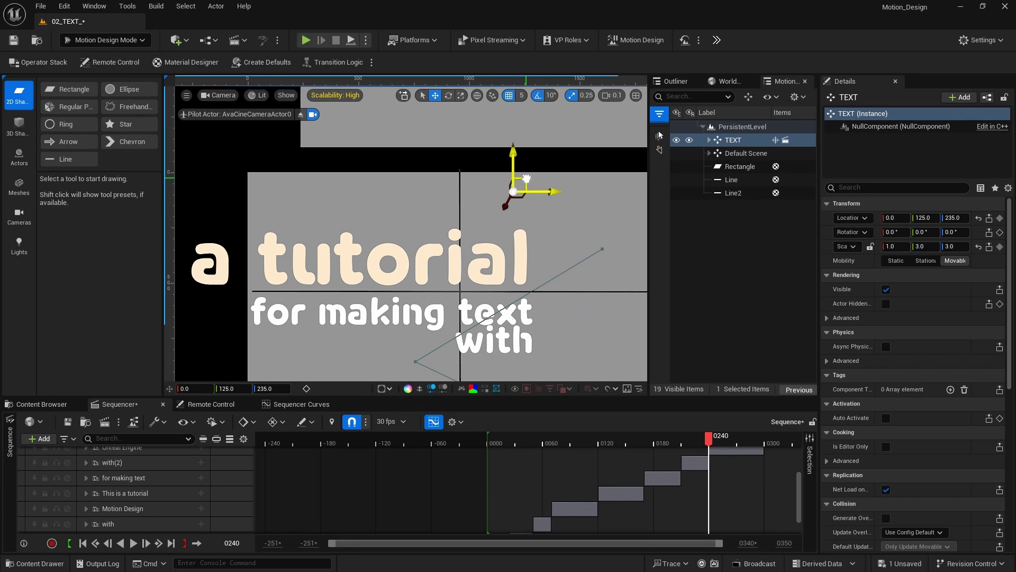
pyautogui.moveTo(527, 178); pyautogui.dragTo(575, 144)
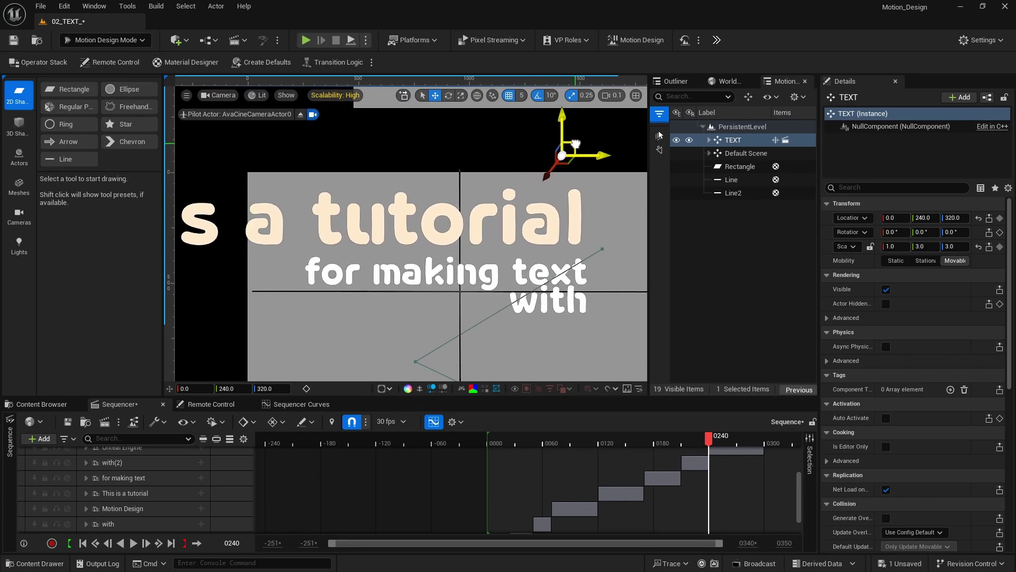
pyautogui.scroll(3, 218, 484)
pyautogui.click(231, 469)
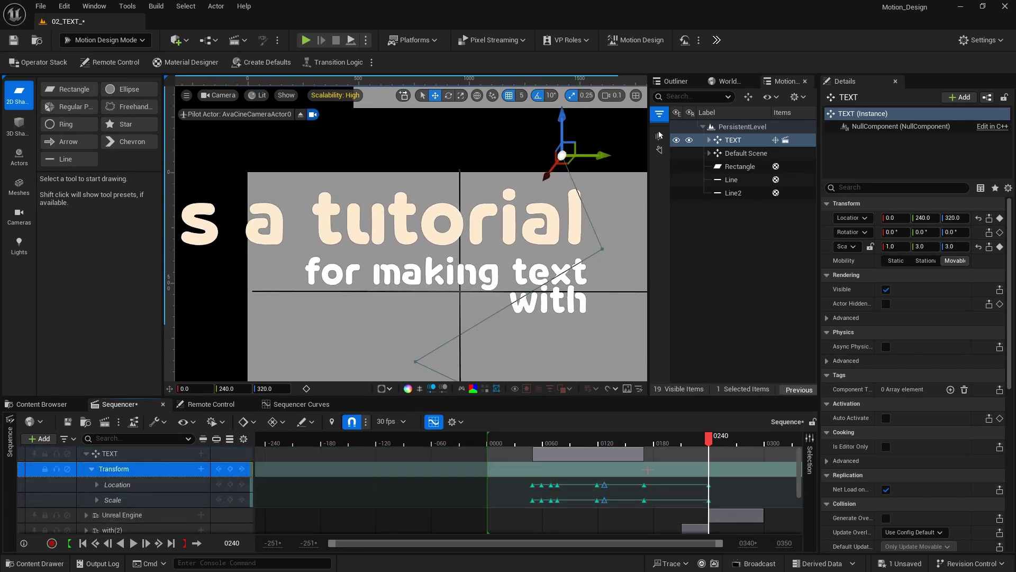
# Paste a copy of the TEXT null's frame 170 keys at about frame 177 and play the sequence from frame 143.
pyautogui.moveTo(710, 437); pyautogui.dragTo(619, 437)
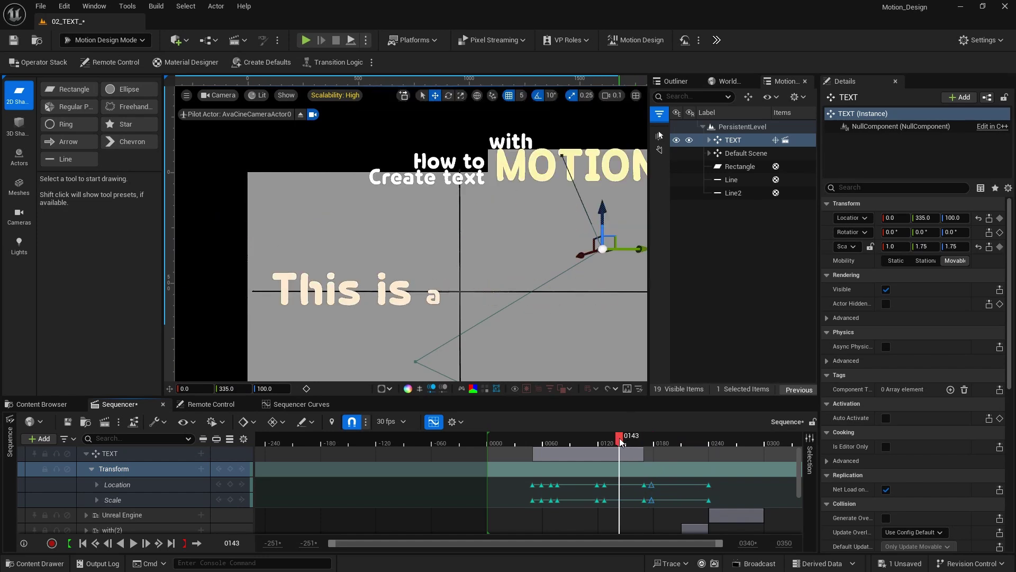
pyautogui.press('space')
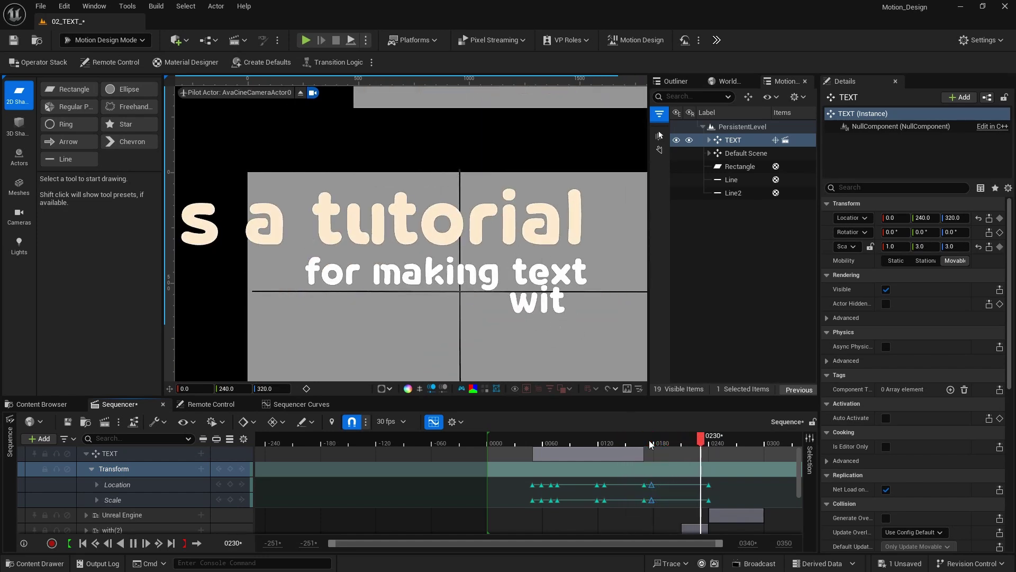
pyautogui.press('space')
# Go to frame 300, where UNREAL ENGINE is fully shown, and group the TEXT null under a new null actor.
pyautogui.moveTo(558, 378); pyautogui.dragTo(433, 310, button='middle')
pyautogui.scroll(-3, 430, 320)
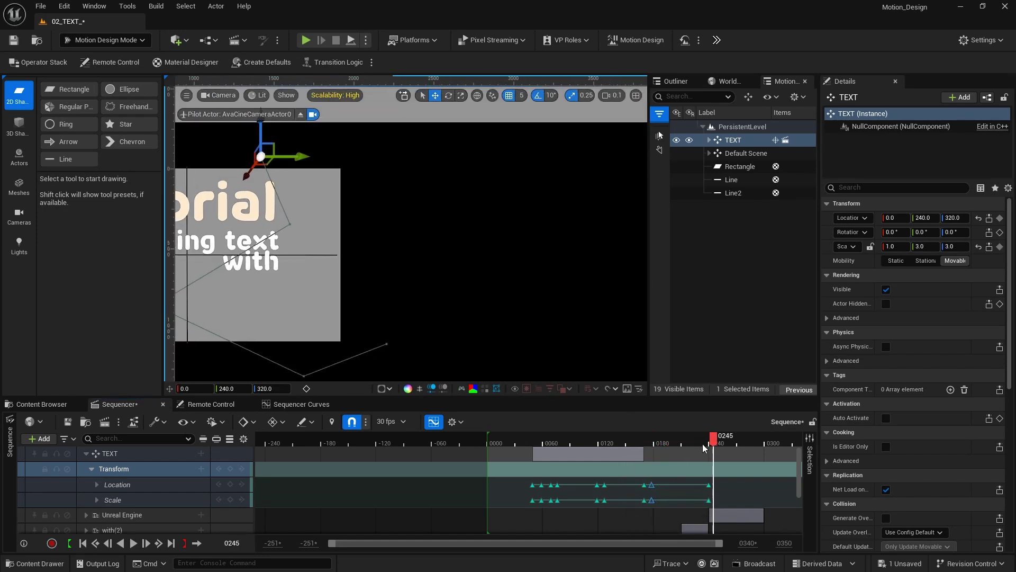
pyautogui.moveTo(712, 438); pyautogui.dragTo(765, 439)
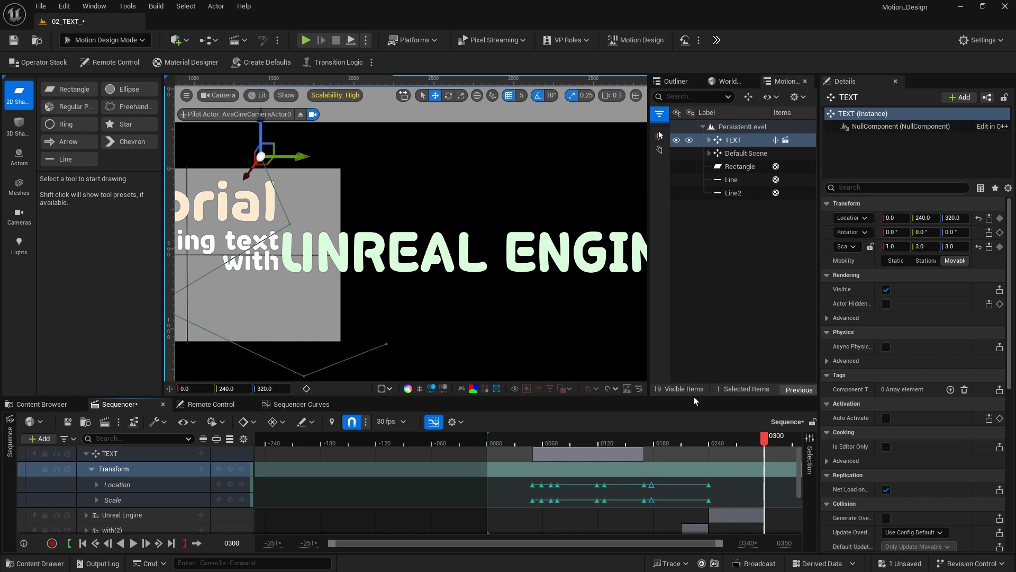
pyautogui.moveTo(458, 281); pyautogui.dragTo(661, 273, button='middle')
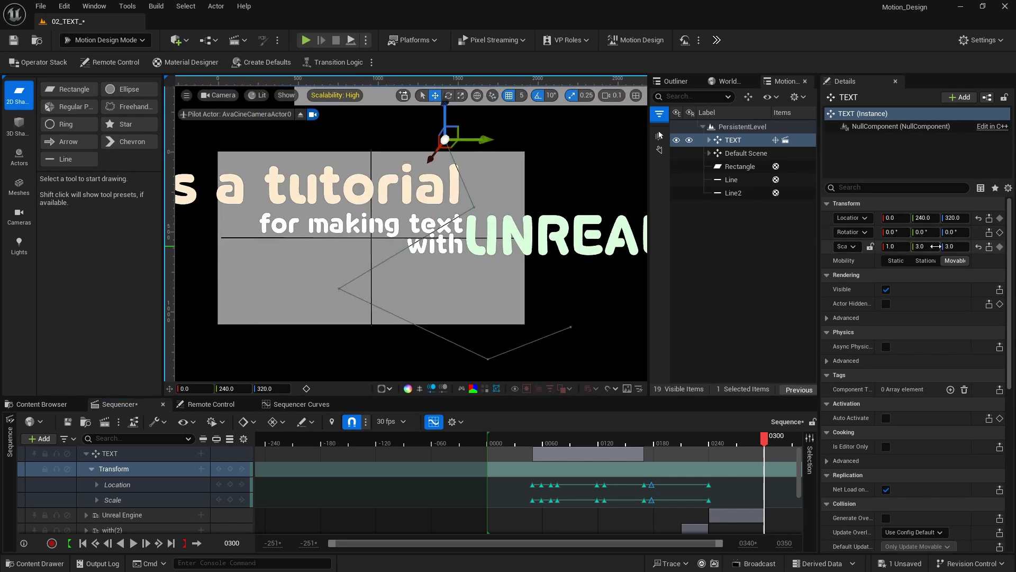
pyautogui.hotkey('ctrl', 'g')
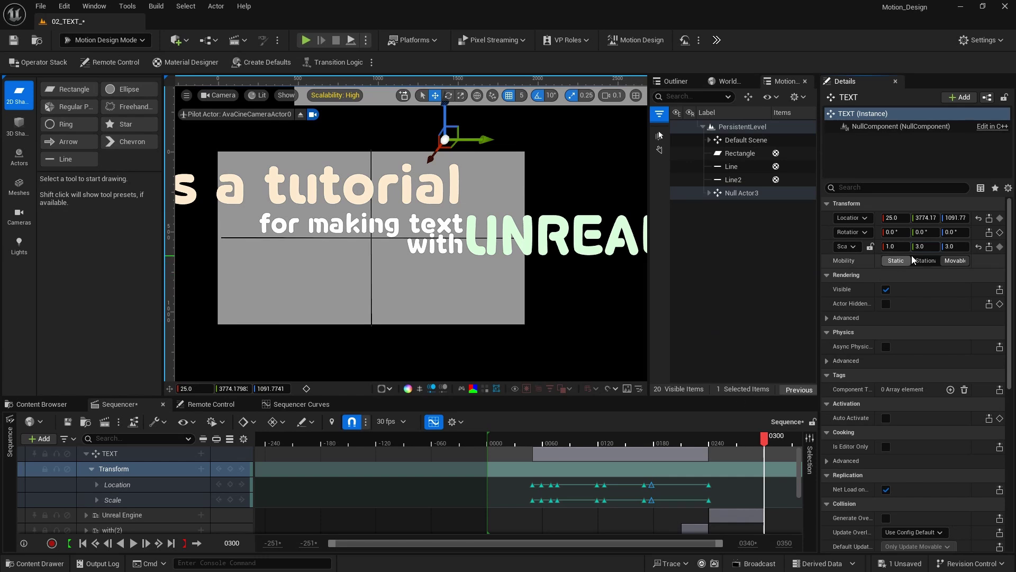
# Take the TEXT null out of Null Actor3 and delete the empty null actor.
pyautogui.click(684, 440)
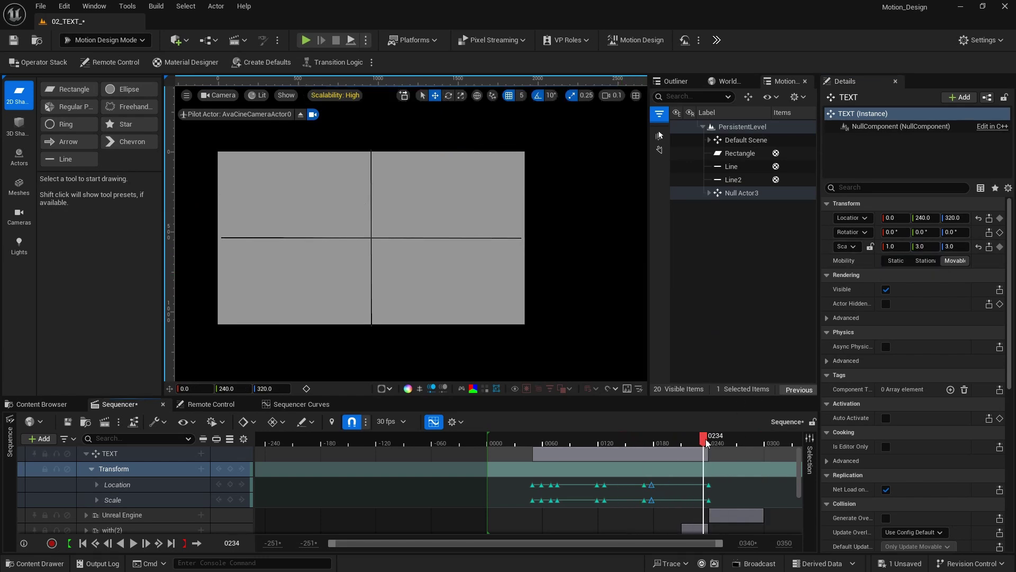
pyautogui.moveTo(706, 439); pyautogui.dragTo(718, 440)
pyautogui.click(749, 194)
pyautogui.click(739, 207)
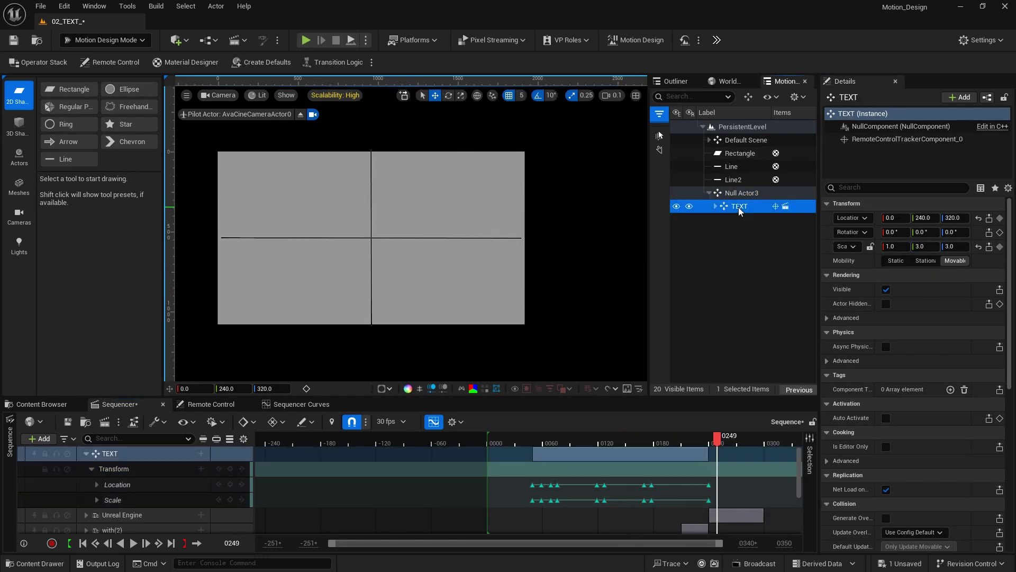
pyautogui.moveTo(736, 188); pyautogui.dragTo(737, 186)
pyautogui.click(752, 210)
pyautogui.press('Delete')
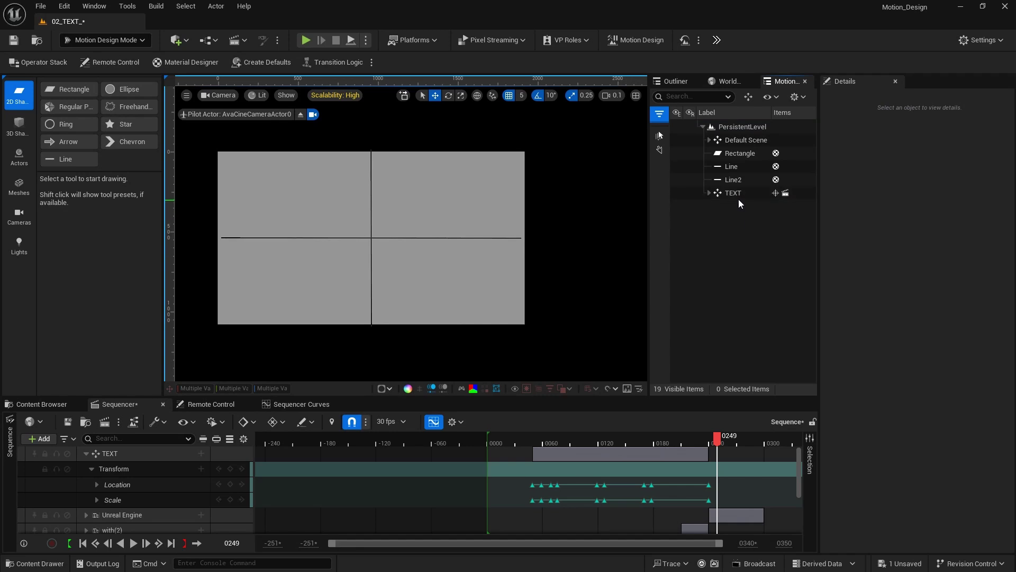
# Reset the TEXT null's location to 0, 0, 0.
pyautogui.click(731, 194)
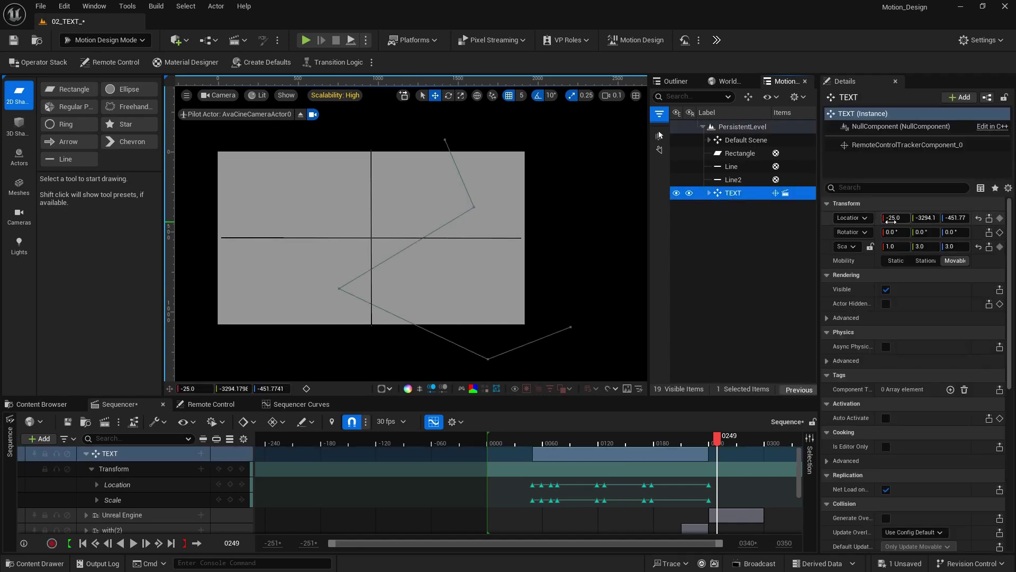
pyautogui.click(892, 221)
pyautogui.write('0')
pyautogui.click(979, 217)
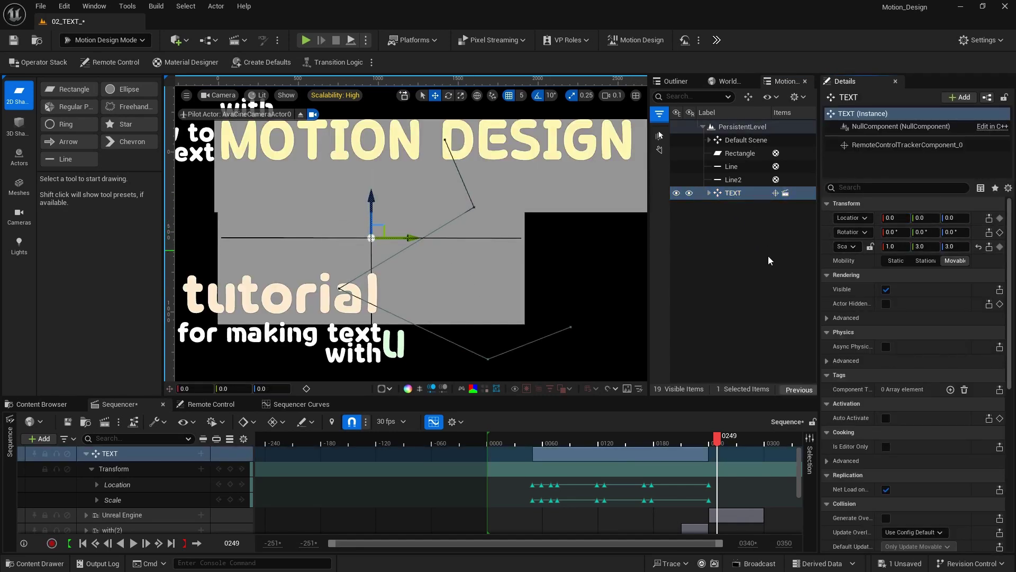
# At frame 300, scale the TEXT null to 1, 1.75, 1.75, position it at 0, -385, 180 to center UNREAL ENGINE, and keyframe its transform.
pyautogui.click(661, 441)
pyautogui.moveTo(663, 445); pyautogui.dragTo(763, 459)
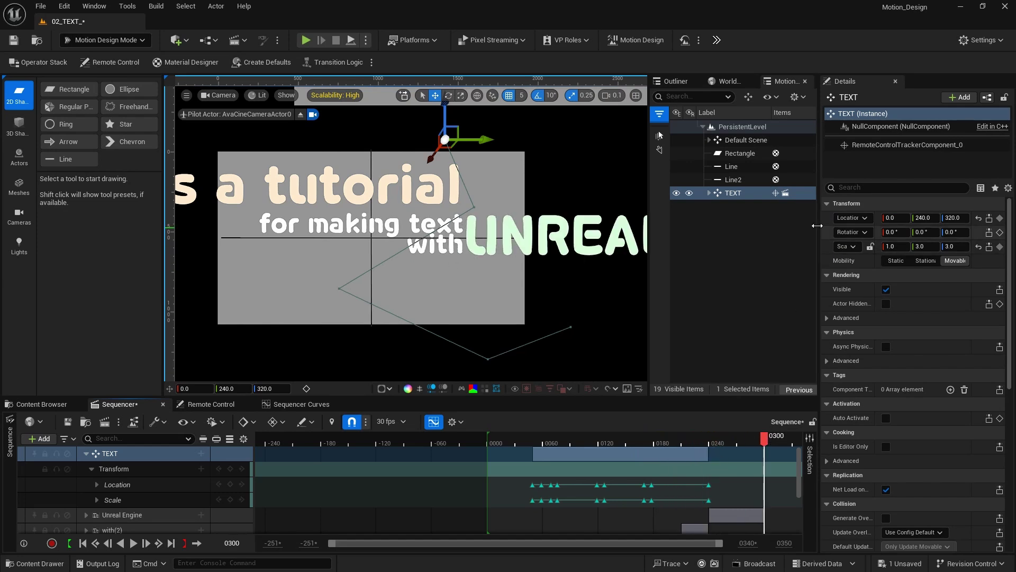
pyautogui.moveTo(453, 132); pyautogui.dragTo(259, 133)
pyautogui.click(922, 246)
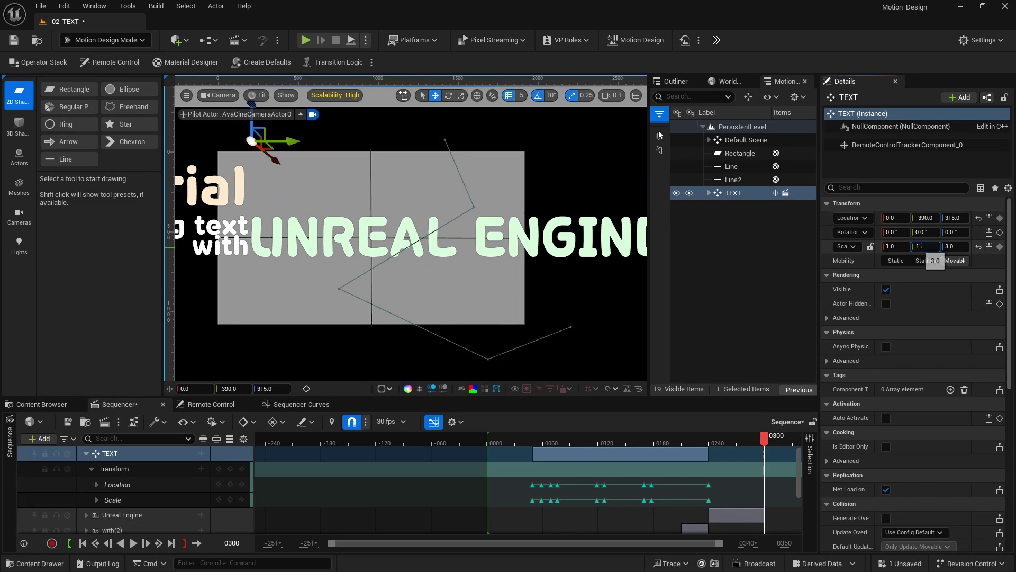
pyautogui.write('1.75')
pyautogui.press('Return')
pyautogui.click(962, 245)
pyautogui.write('1.75')
pyautogui.press('Return')
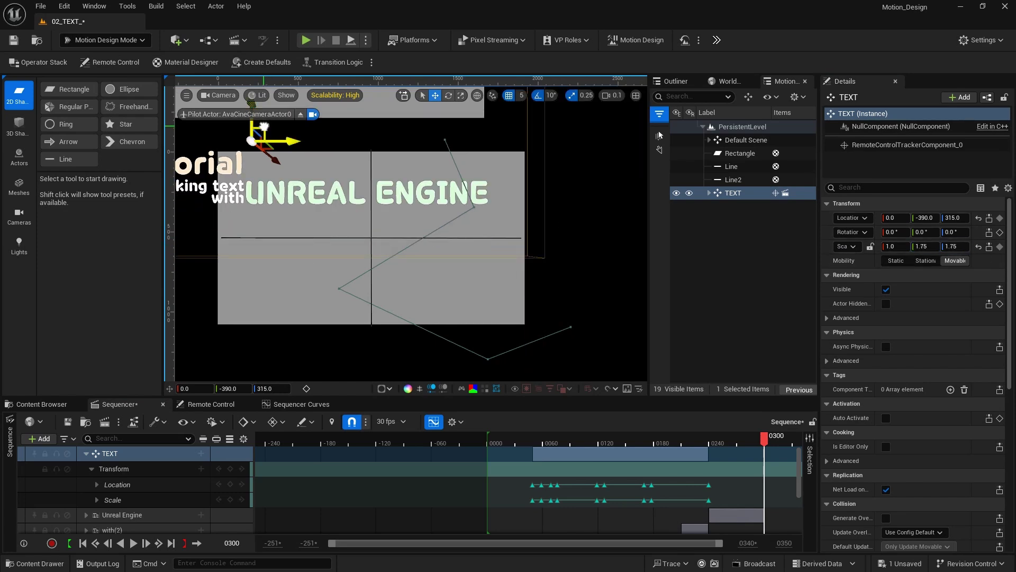
pyautogui.moveTo(263, 126); pyautogui.dragTo(265, 168)
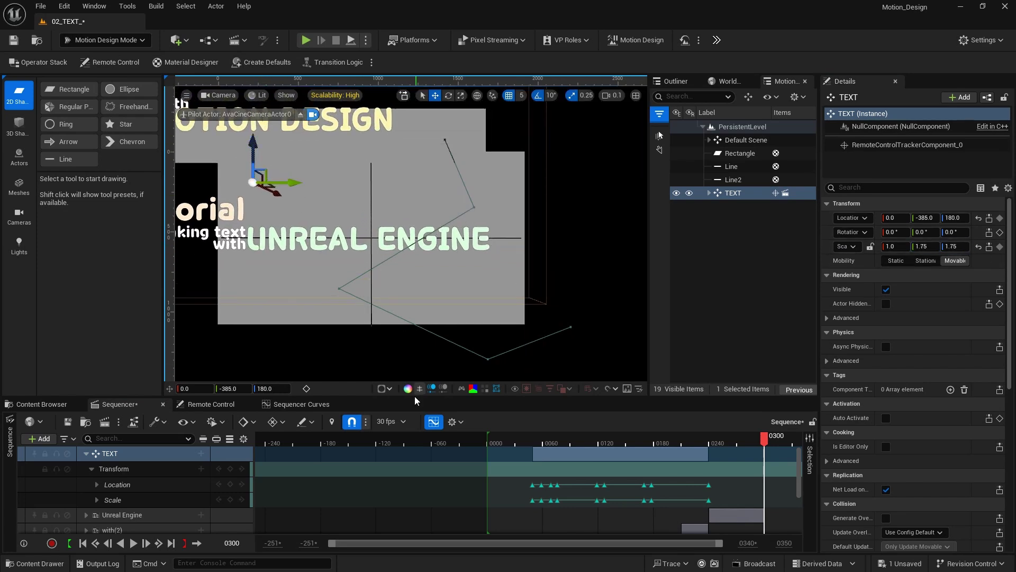
pyautogui.click(231, 472)
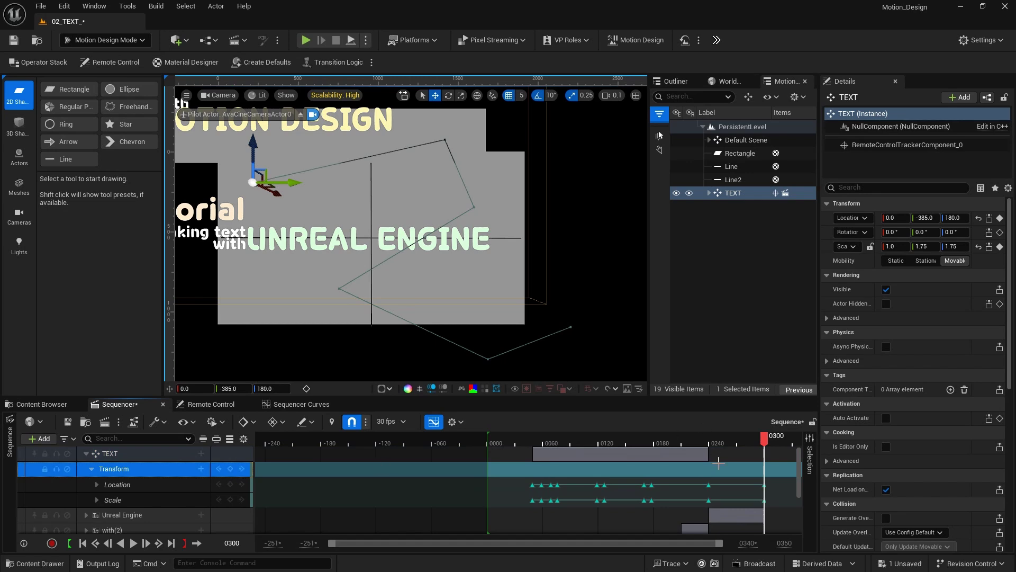
# Paste a copy of the TEXT null's frame 240 keys at about frame 244 and play the sequence.
pyautogui.moveTo(764, 437); pyautogui.dragTo(526, 442)
pyautogui.click(713, 441)
pyautogui.press('space')
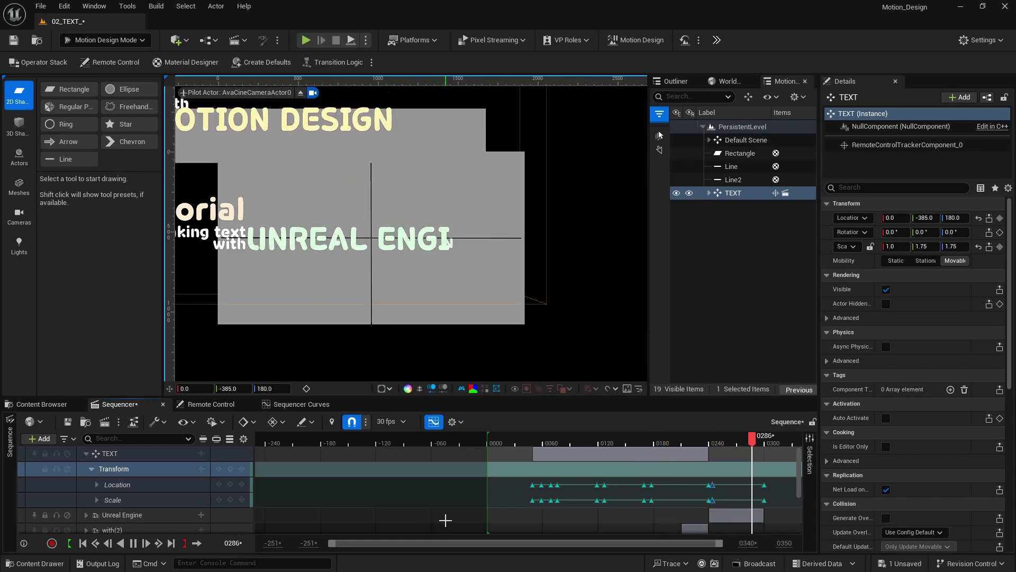
pyautogui.press('space')
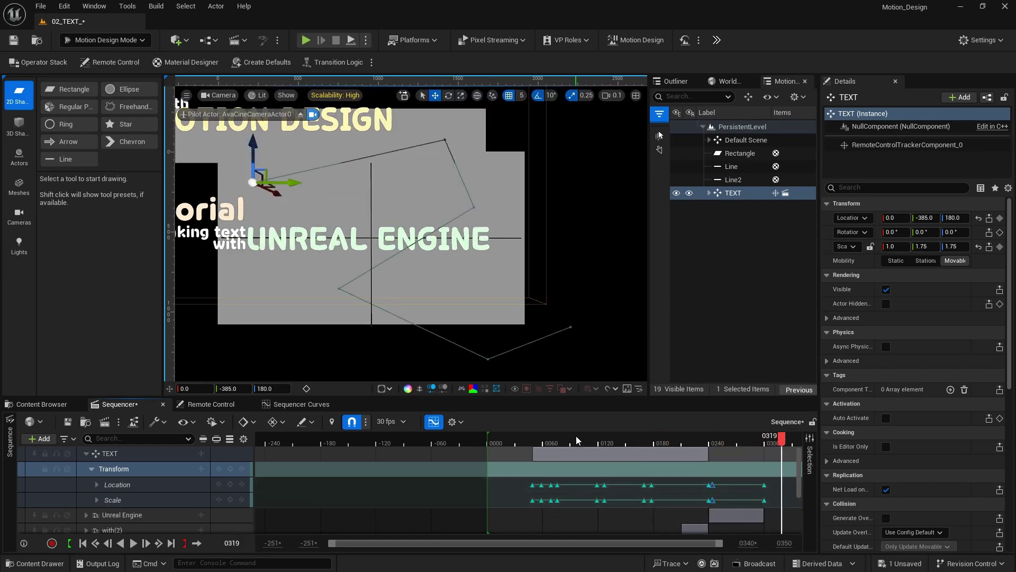
pyautogui.moveTo(467, 277); pyautogui.dragTo(599, 324, button='middle')
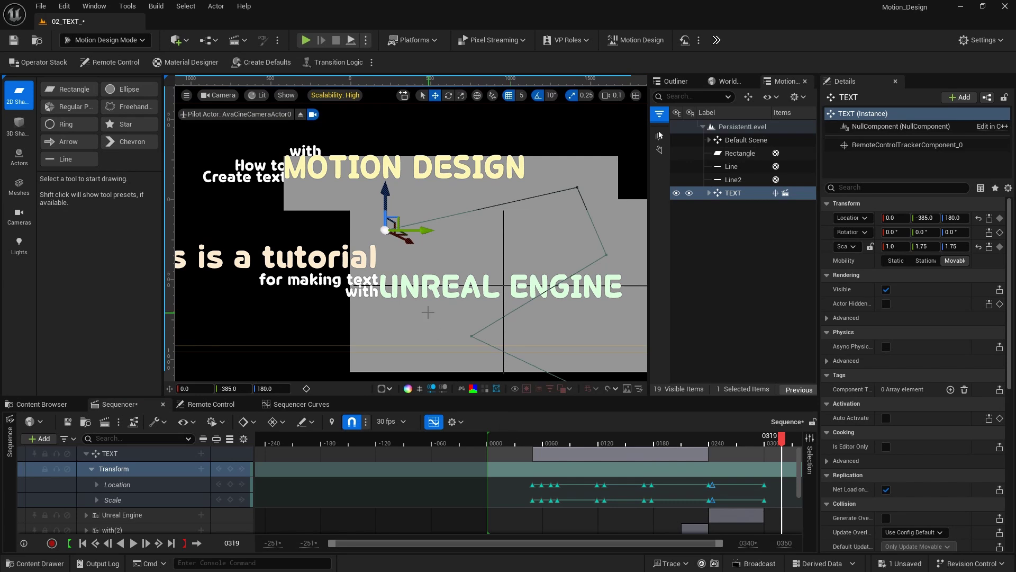
# At frame 310, set the TEXT null's scale to 1, 1, 1.
pyautogui.moveTo(503, 336); pyautogui.dragTo(449, 297, button='middle')
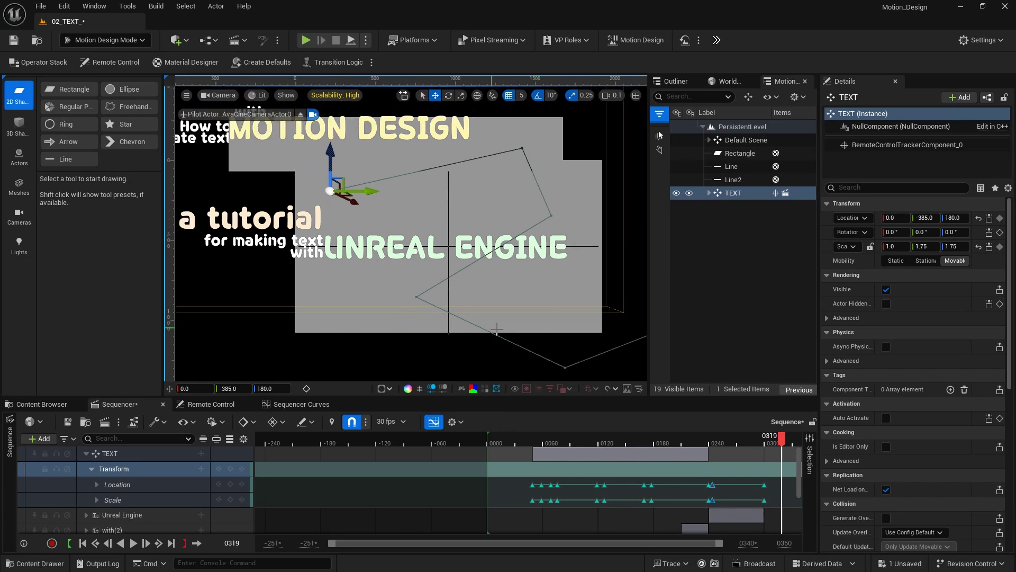
pyautogui.moveTo(774, 440); pyautogui.dragTo(764, 441)
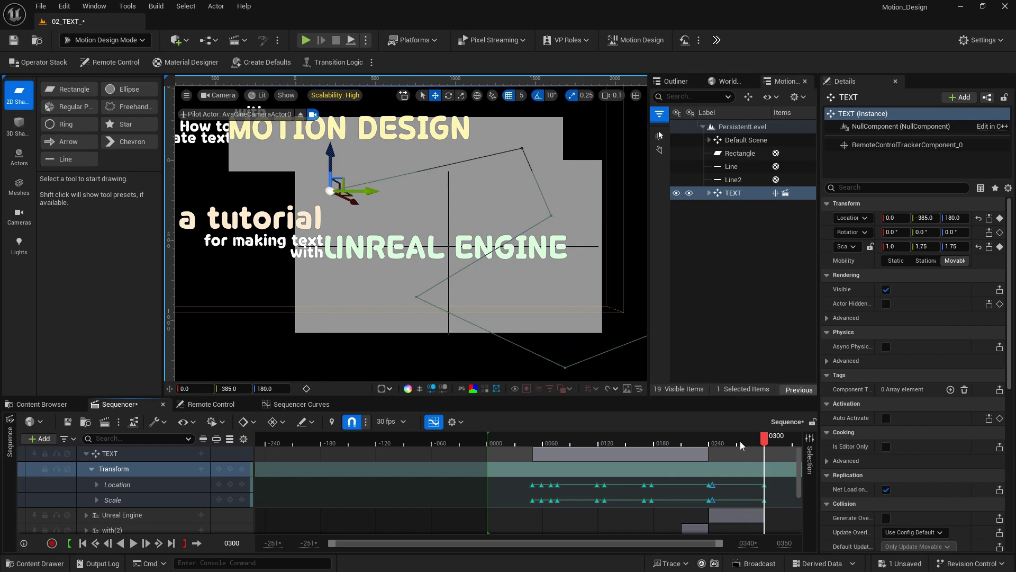
pyautogui.moveTo(331, 543); pyautogui.dragTo(517, 545)
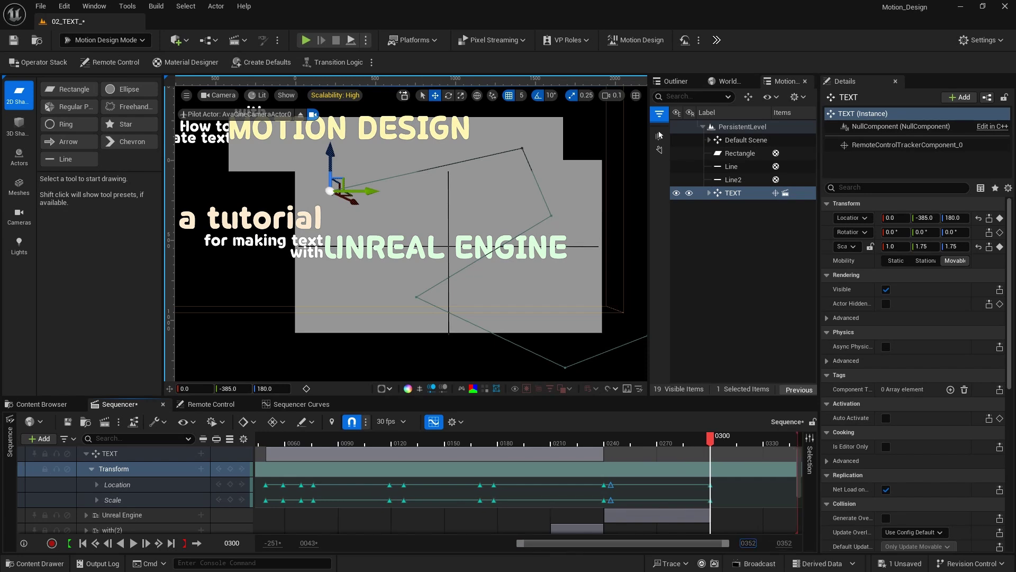
pyautogui.moveTo(748, 543); pyautogui.dragTo(779, 543)
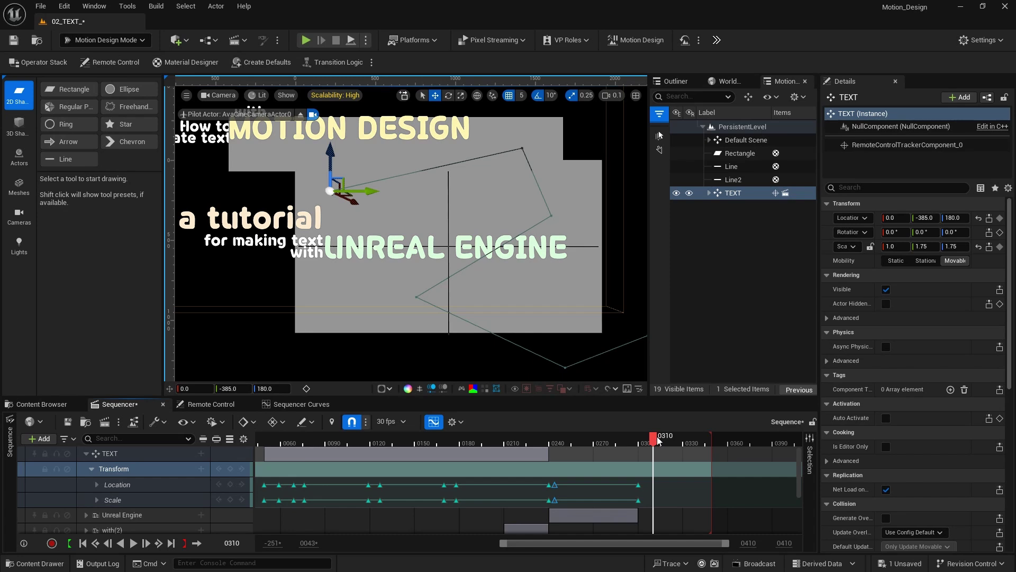
pyautogui.click(924, 246)
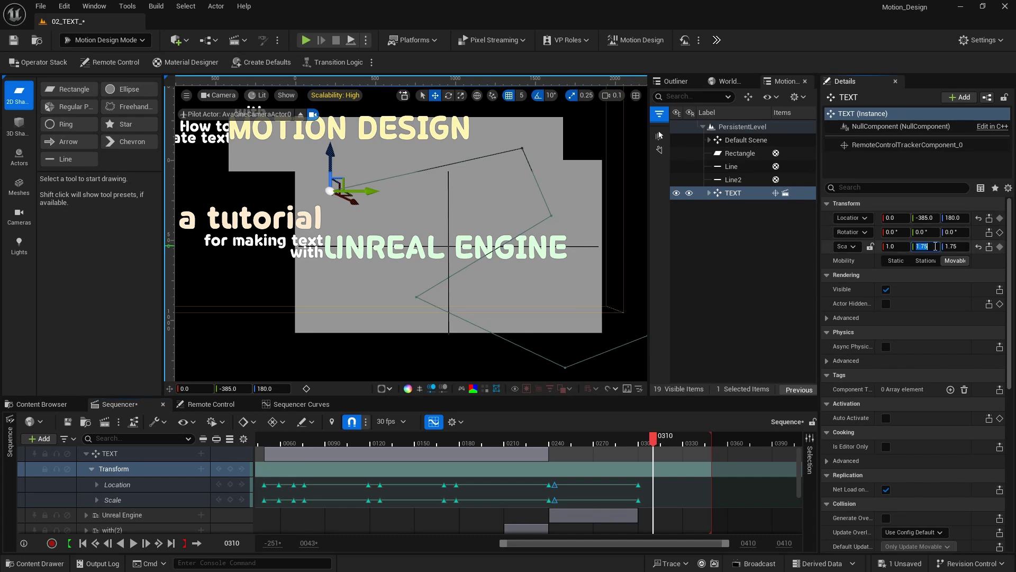
pyautogui.write('1')
pyautogui.press('Tab')
pyautogui.write('1')
# Set the TEXT null's location to 0, 0, 0 and keyframe its transform.
pyautogui.click(924, 217)
pyautogui.write('0')
pyautogui.press('Tab')
pyautogui.write('0')
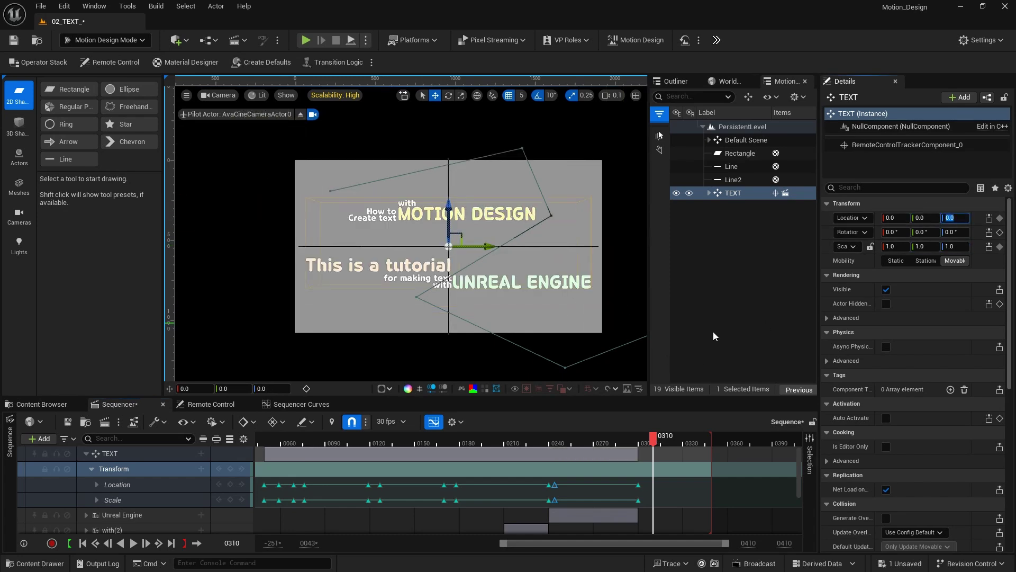
pyautogui.click(229, 469)
# Try a pasted copy of the TEXT null's keys past frame 300, play it, and delete the keys near frame 310.
pyautogui.moveTo(654, 440); pyautogui.dragTo(641, 522)
pyautogui.hotkey('ctrl', 'v')
pyautogui.press('space')
pyautogui.moveTo(652, 486); pyautogui.dragTo(662, 512)
pyautogui.press('Delete')
# Retime the TEXT null's last location and scale keys to frame 312, playing the final zoom-out to judge the timing.
pyautogui.moveTo(658, 442)
pyautogui.mouseDown()
pyautogui.moveTo(642, 439)
pyautogui.moveTo(667, 441)
pyautogui.mouseUp()
pyautogui.moveTo(654, 500); pyautogui.dragTo(673, 501)
pyautogui.moveTo(656, 440); pyautogui.dragTo(627, 438)
pyautogui.press('space')
pyautogui.press('space')
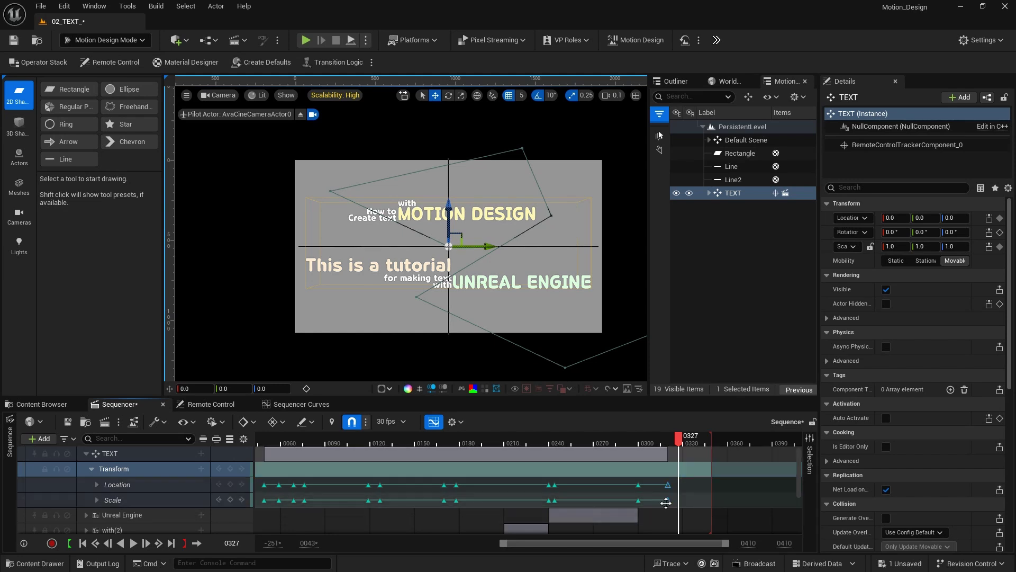
pyautogui.moveTo(657, 503); pyautogui.dragTo(656, 501)
# Delete the Line and Line2 guide shapes from the level.
pyautogui.click(732, 180)
pyautogui.keyDown('shift'); pyautogui.click(731, 166); pyautogui.keyUp('shift')
pyautogui.press('Delete')
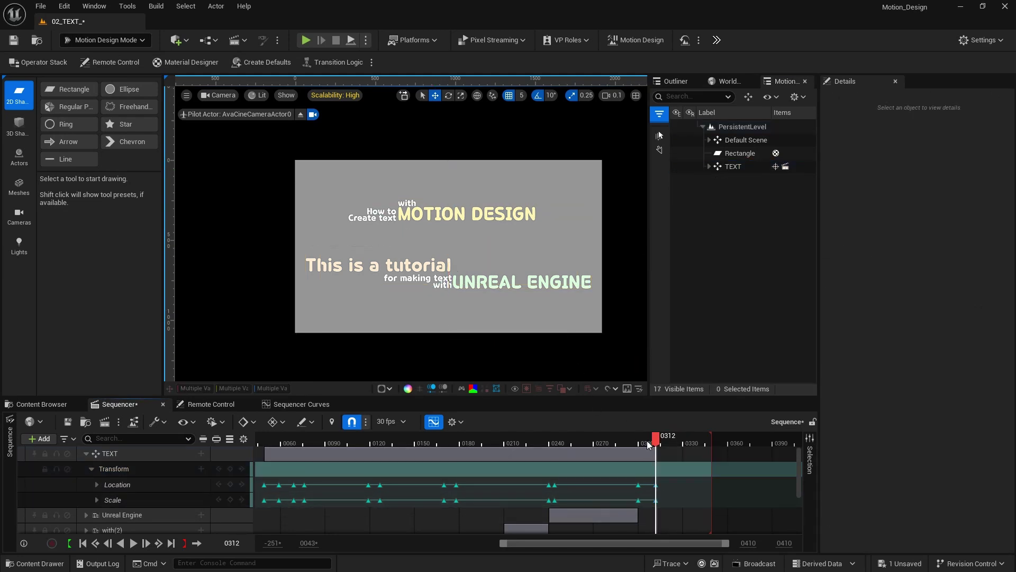
# Play the whole text animation from about frame 34 through the final framing of all texts.
pyautogui.moveTo(652, 440); pyautogui.dragTo(258, 441)
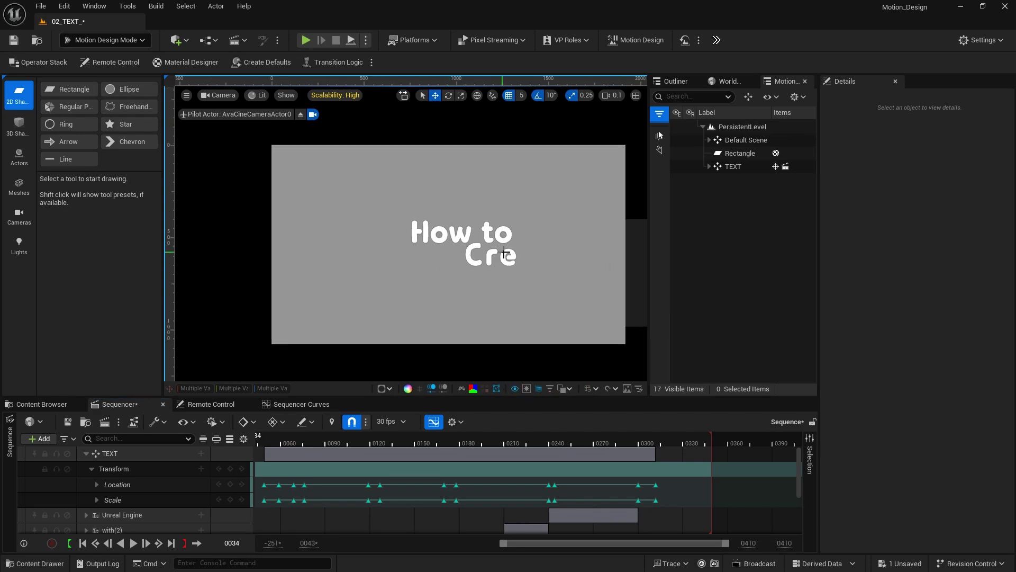
pyautogui.press('space')
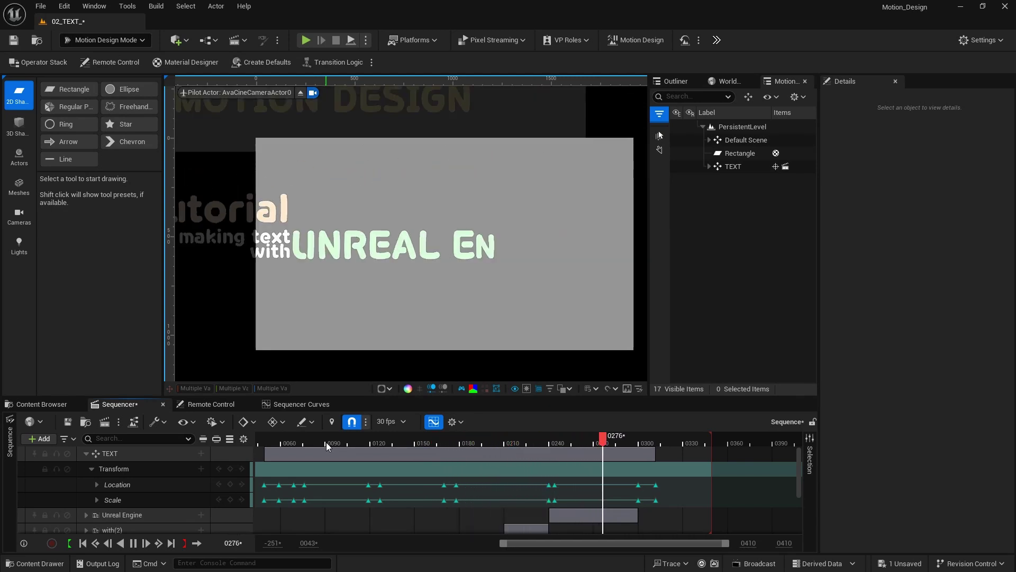
pyautogui.press('space')
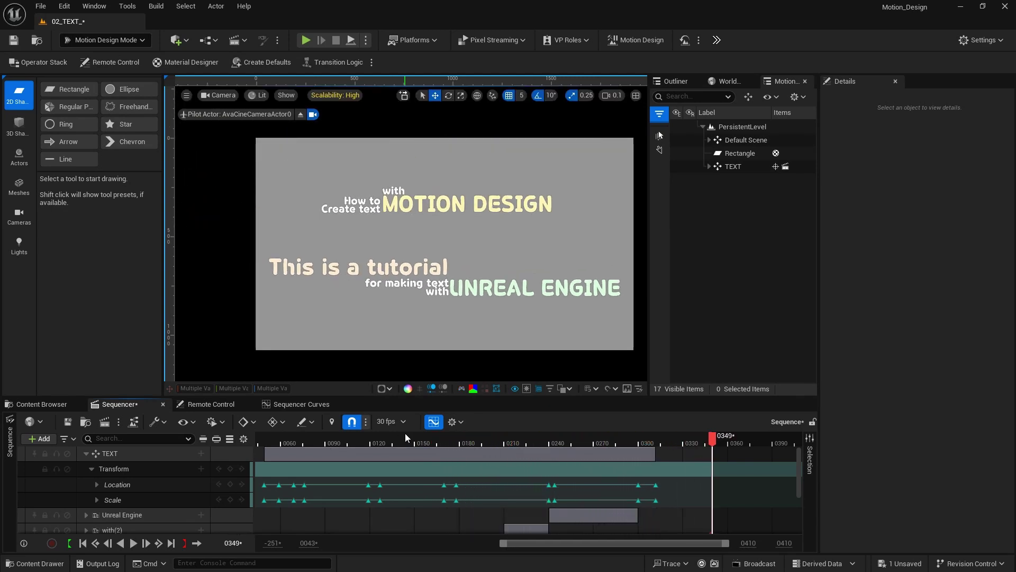